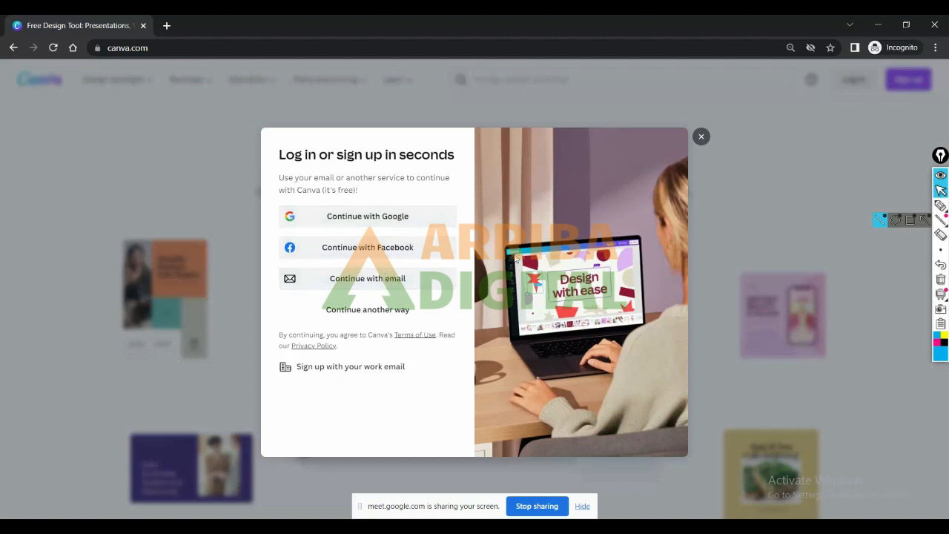
{"action": "left_click", "coordinate": [348, 216]}
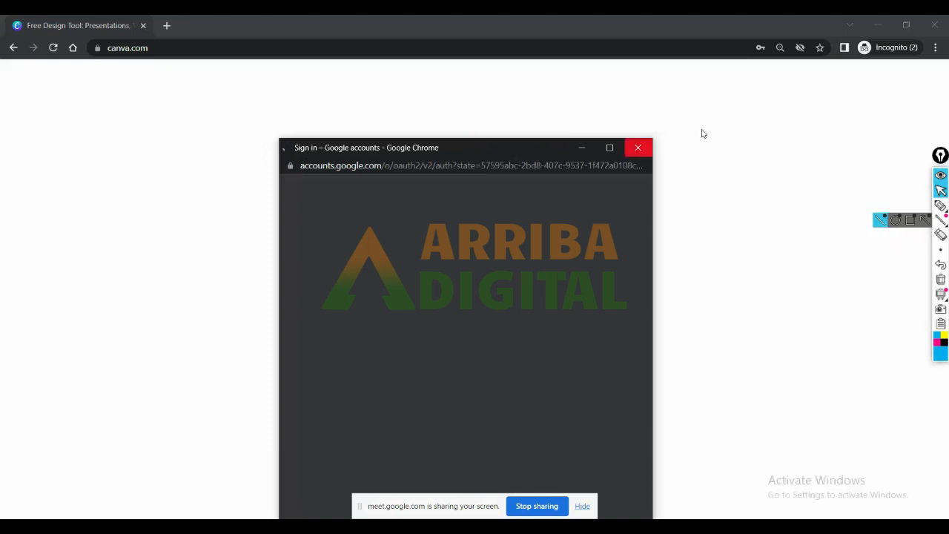
{"action": "left_click", "coordinate": [641, 147]}
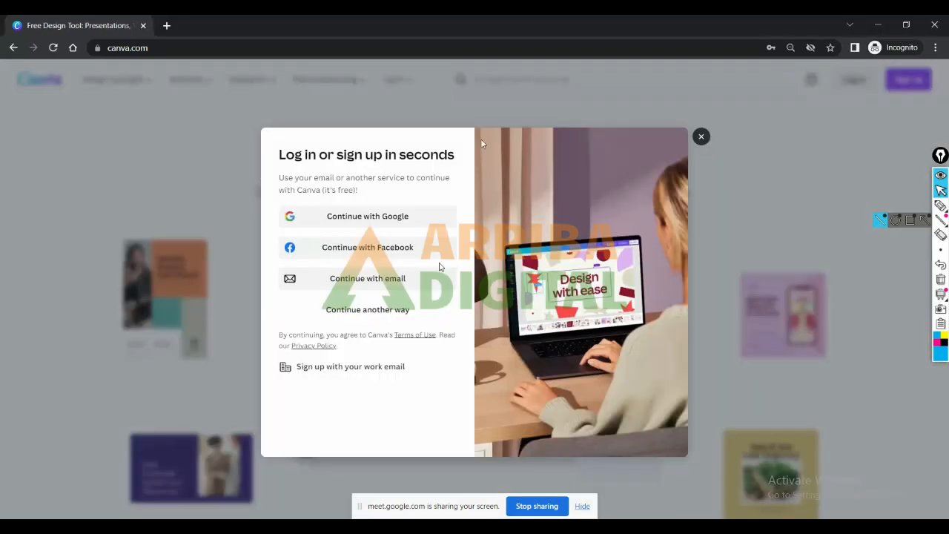
{"action": "left_click", "coordinate": [701, 136]}
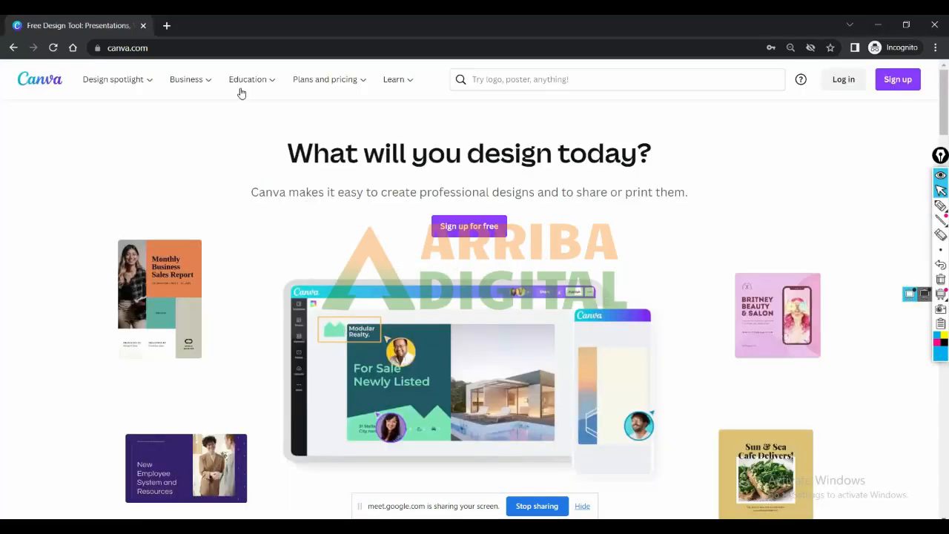
{"action": "left_click", "coordinate": [143, 26]}
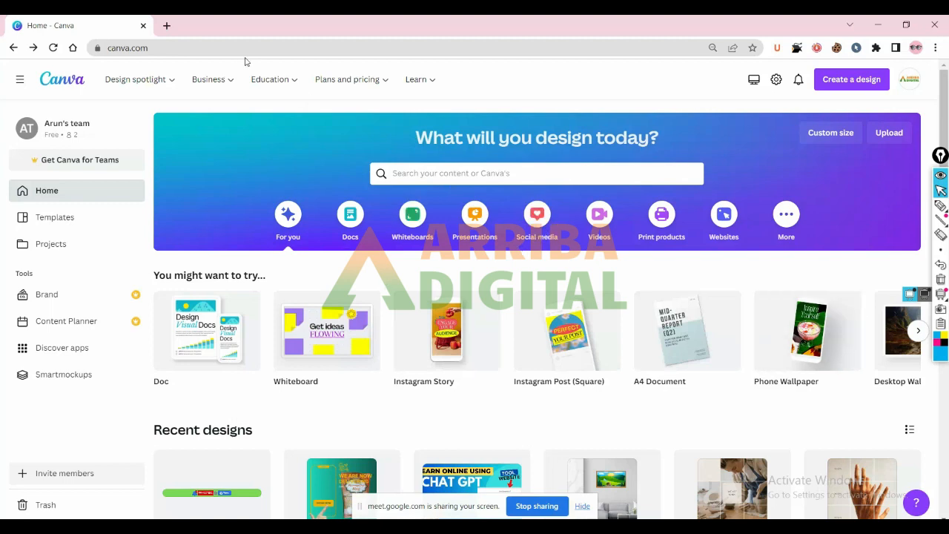
Step: Hide and show the home page's side menu, moving the floating annotation toolbar slightly lower
{"action": "left_click", "coordinate": [14, 80]}
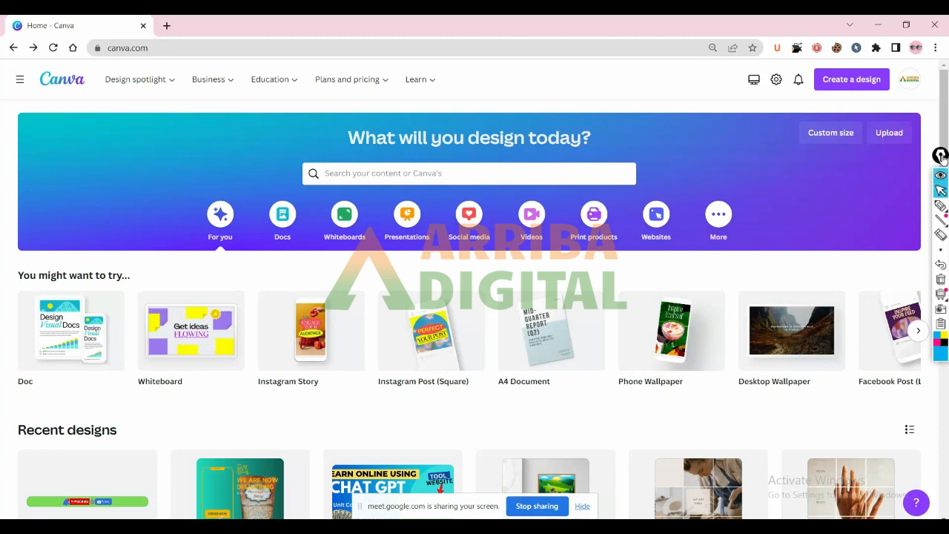
{"action": "left_click_drag", "start_coordinate": [943, 157], "coordinate": [945, 187]}
{"action": "left_click", "coordinate": [18, 81]}
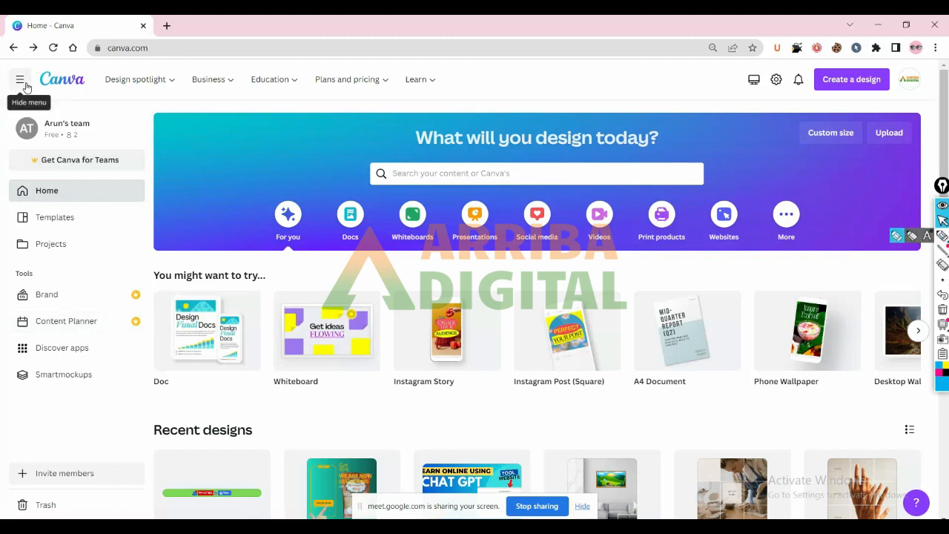
{"action": "left_click", "coordinate": [20, 80]}
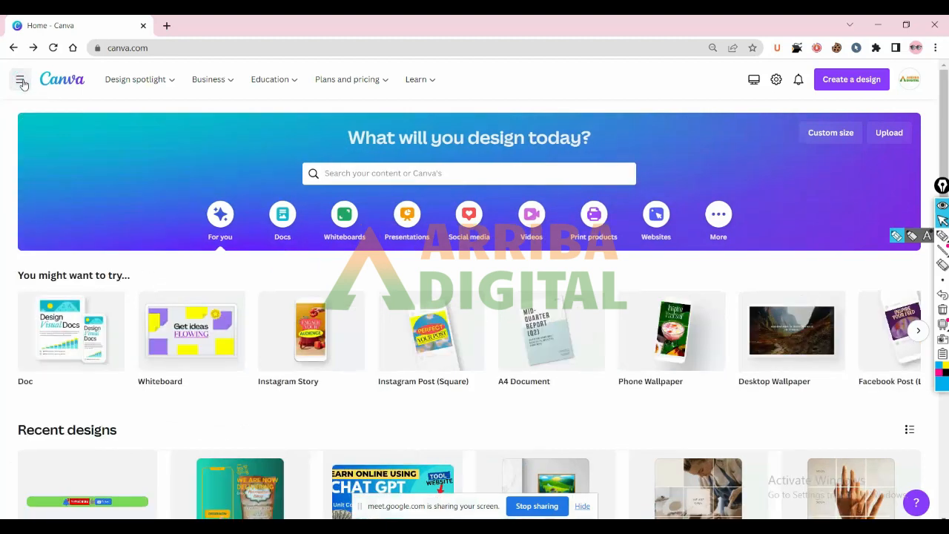
{"action": "left_click", "coordinate": [21, 80]}
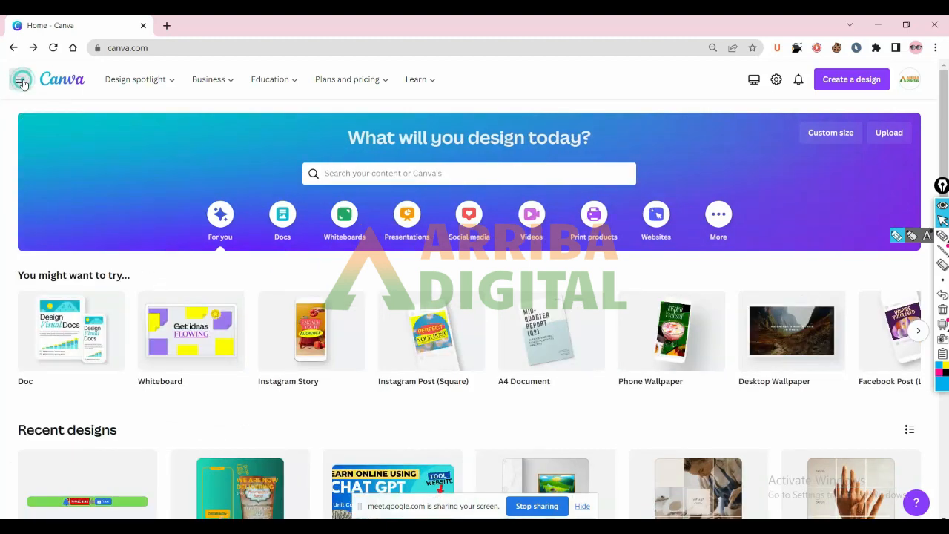
{"action": "left_click", "coordinate": [21, 80]}
{"action": "left_click", "coordinate": [21, 81]}
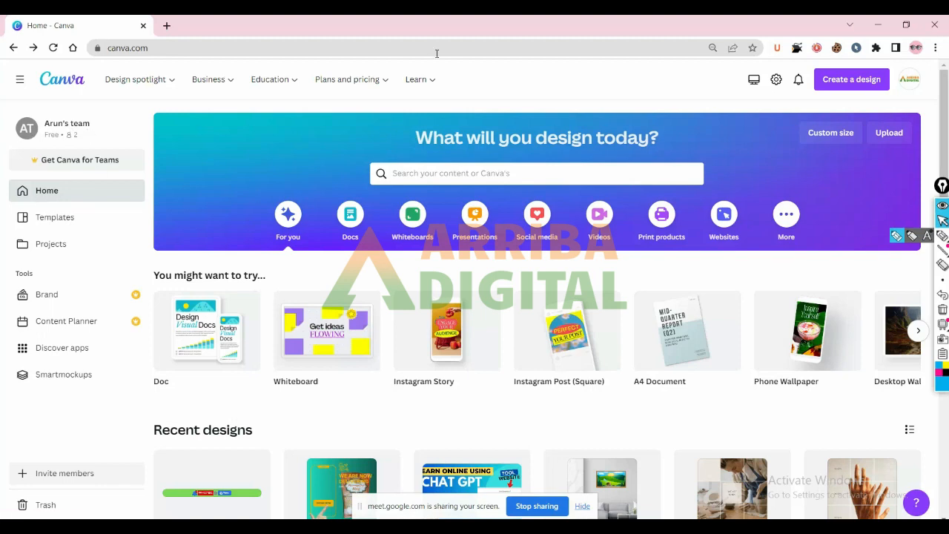
Step: Examine the home page's recent designs from the first row to the last
{"action": "left_click", "coordinate": [57, 193]}
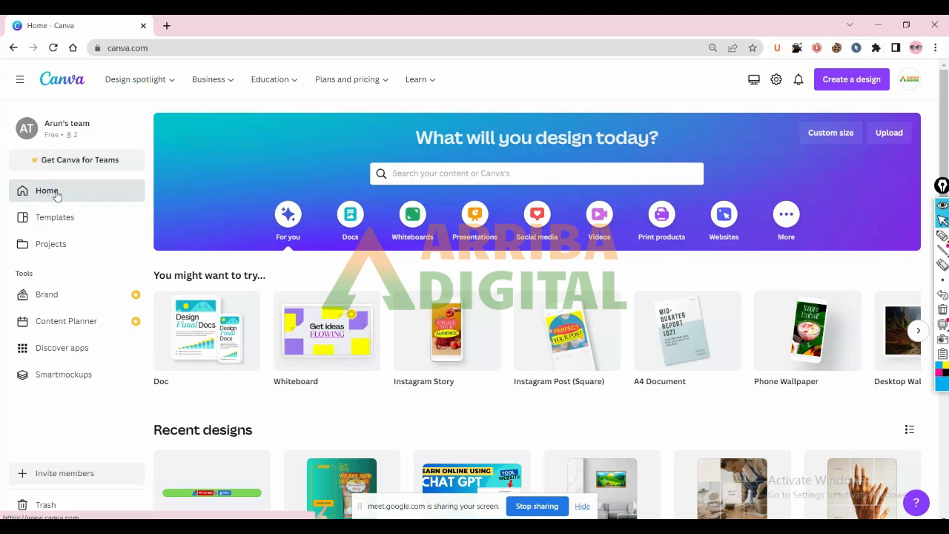
{"action": "scroll", "coordinate": [475, 263], "scroll_direction": "down", "scroll_amount": 3}
{"action": "scroll", "coordinate": [474, 263], "scroll_direction": "up", "scroll_amount": 3}
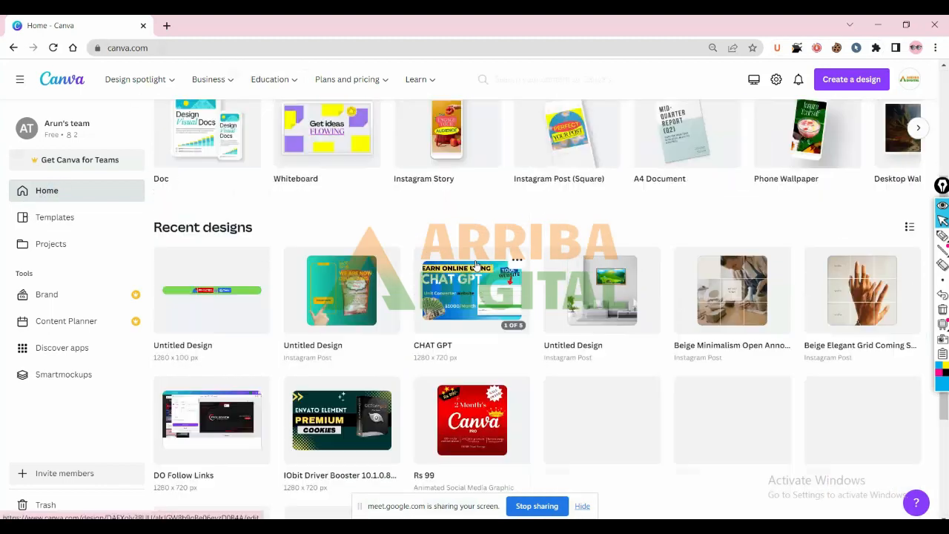
{"action": "scroll", "coordinate": [474, 263], "scroll_direction": "down", "scroll_amount": 5}
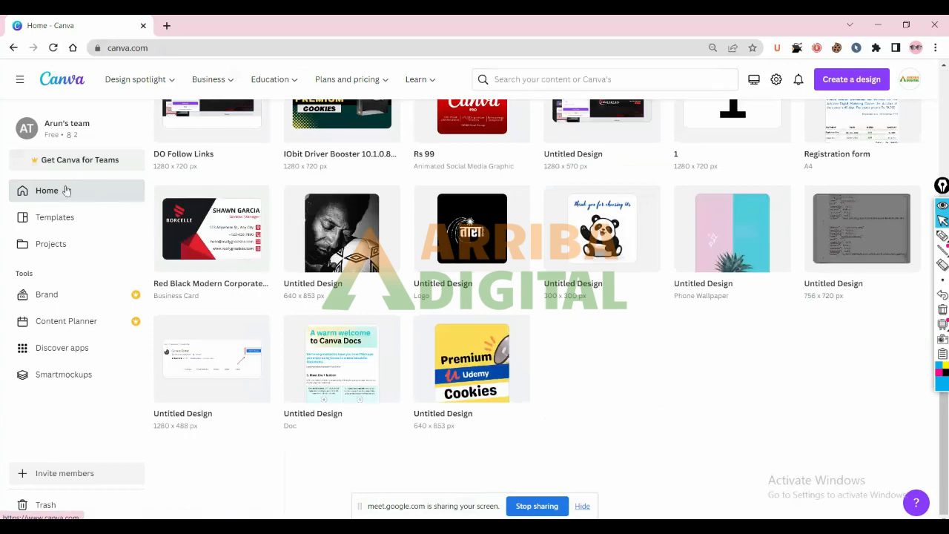
{"action": "scroll", "coordinate": [478, 215], "scroll_direction": "up", "scroll_amount": 5}
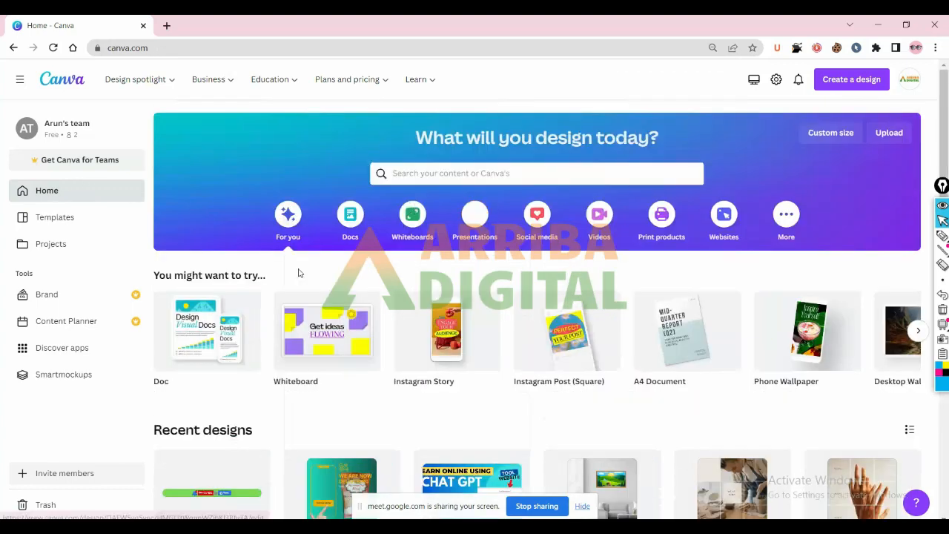
{"action": "scroll", "coordinate": [291, 368], "scroll_direction": "down", "scroll_amount": 3}
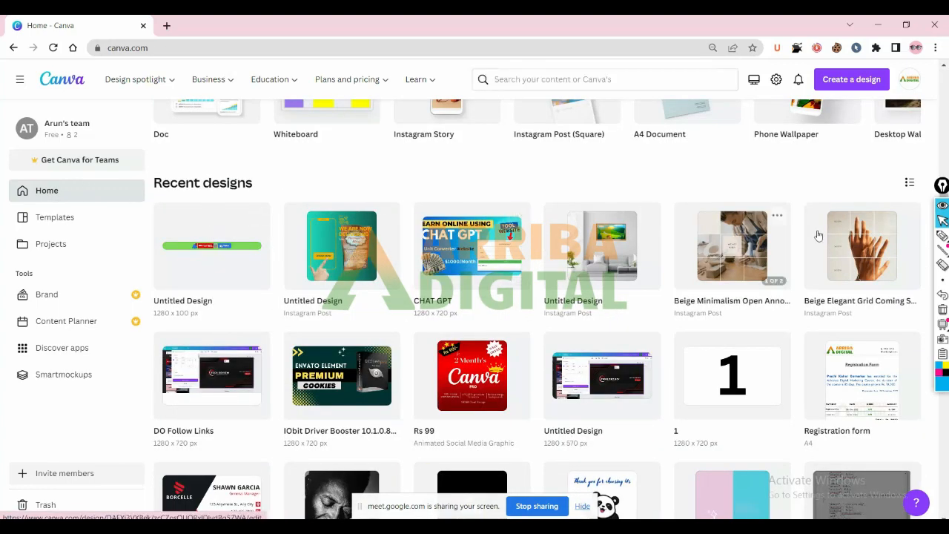
{"action": "scroll", "coordinate": [384, 410], "scroll_direction": "down", "scroll_amount": 4}
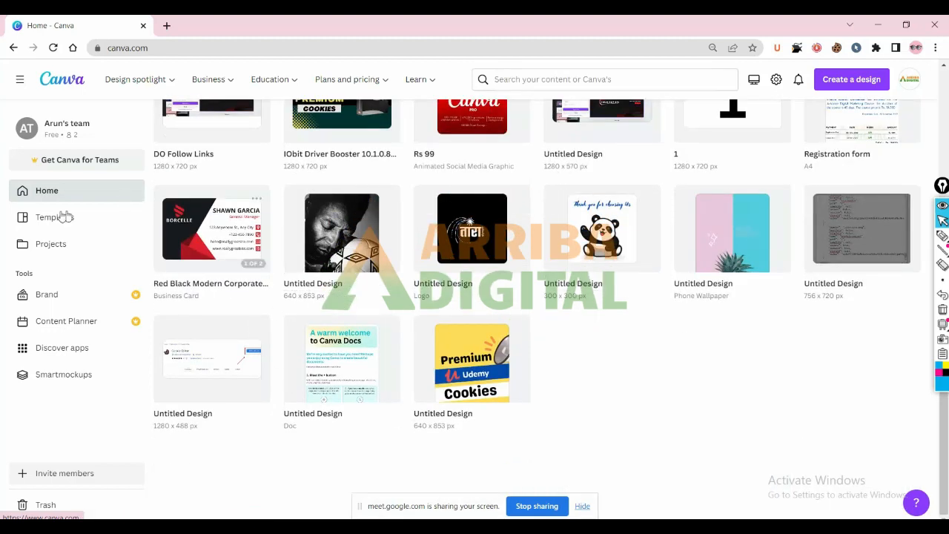
{"action": "scroll", "coordinate": [405, 262], "scroll_direction": "up", "scroll_amount": 7}
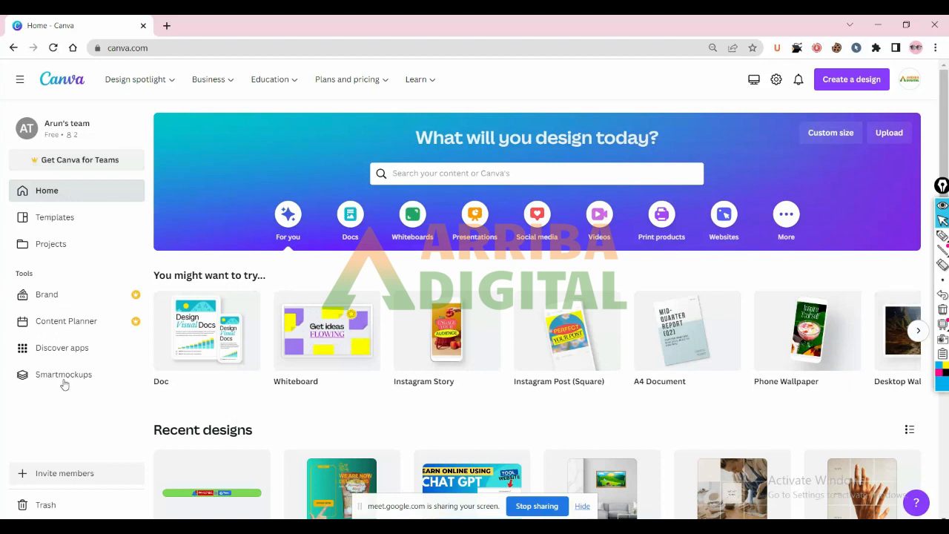
Step: Open the templates page and look through its popular topics and suggested templates
{"action": "left_click", "coordinate": [60, 224]}
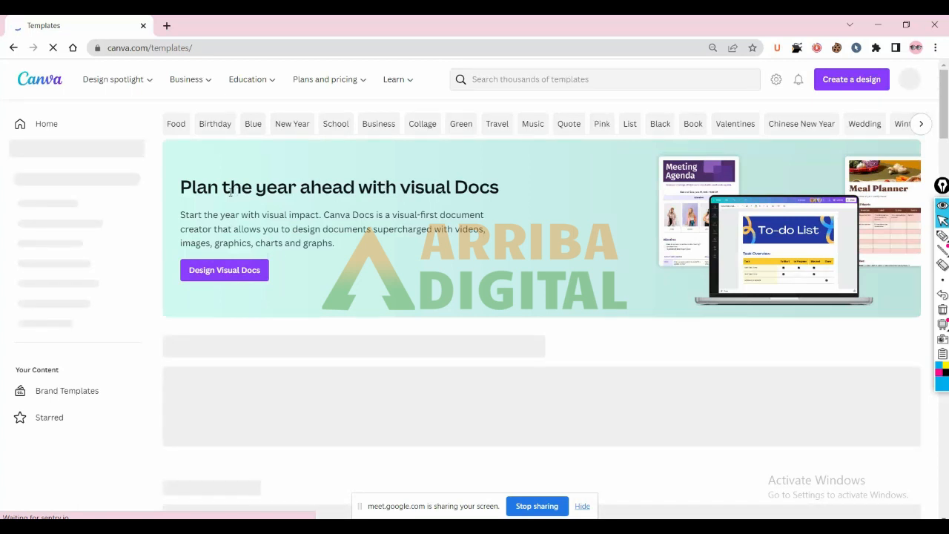
{"action": "scroll", "coordinate": [230, 191], "scroll_direction": "down", "scroll_amount": 2}
{"action": "scroll", "coordinate": [544, 296], "scroll_direction": "down", "scroll_amount": 3}
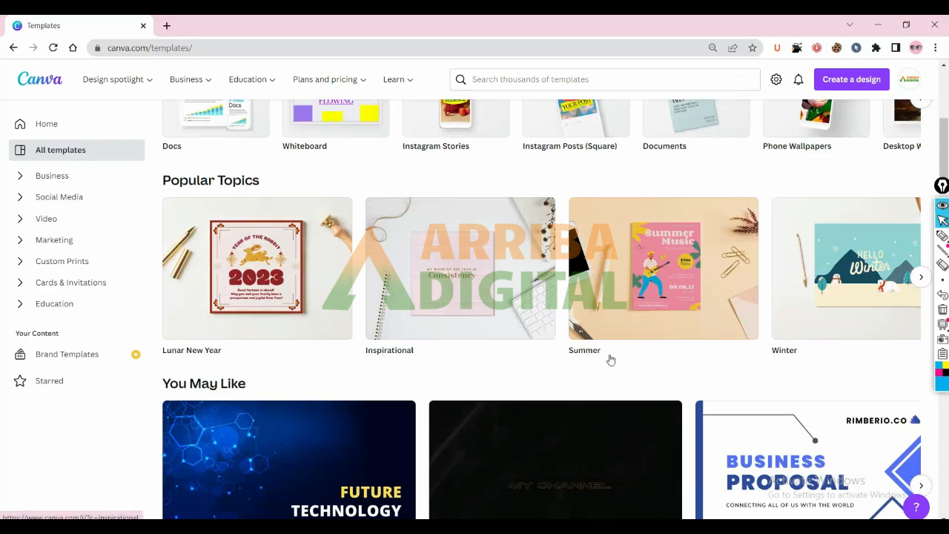
{"action": "left_click", "coordinate": [922, 279]}
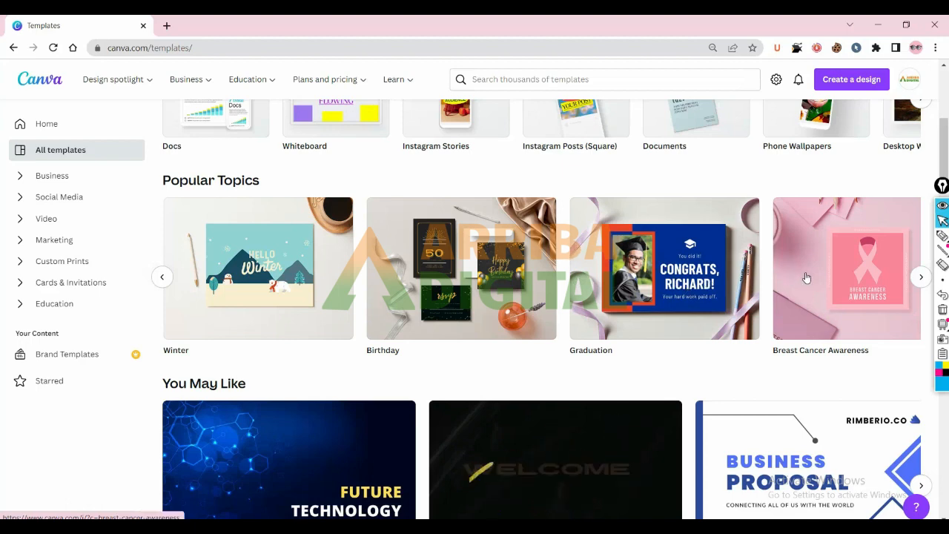
{"action": "left_click", "coordinate": [920, 278]}
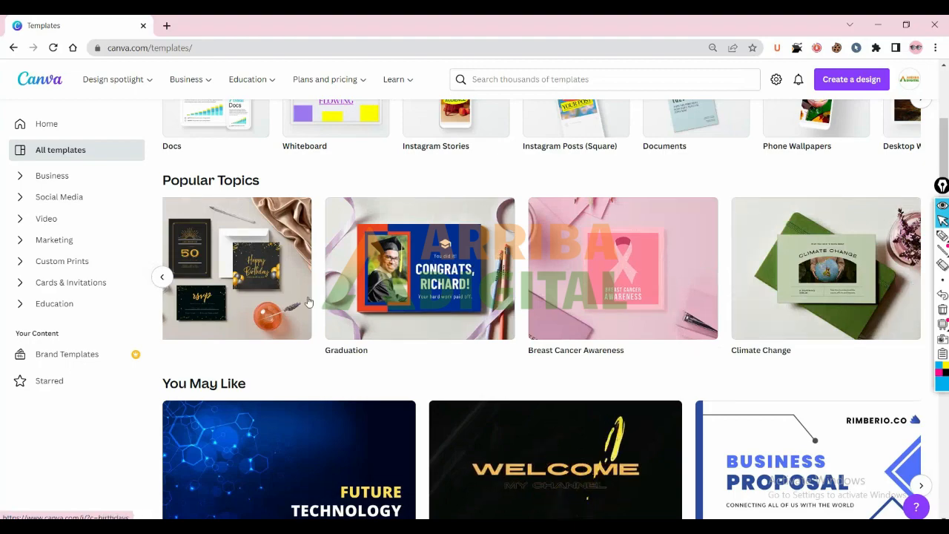
{"action": "scroll", "coordinate": [400, 321], "scroll_direction": "up", "scroll_amount": 4}
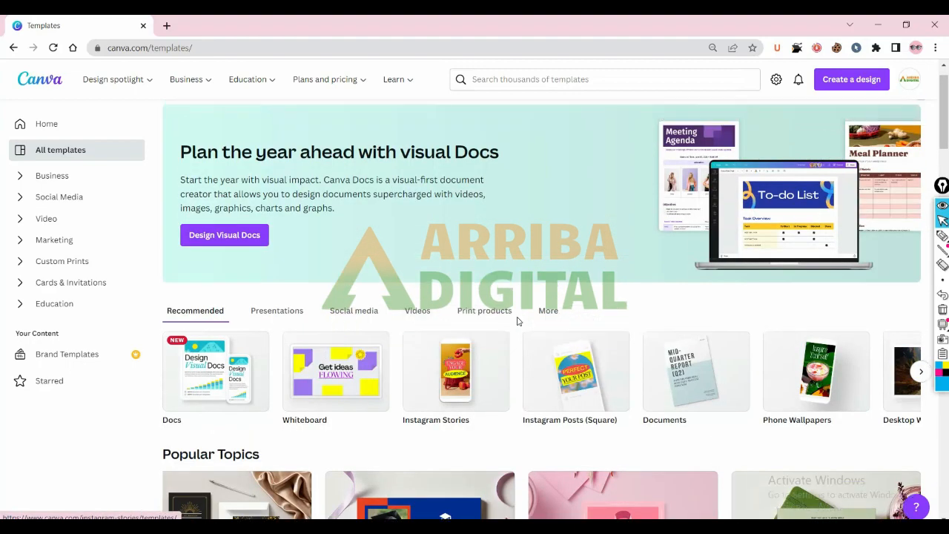
{"action": "scroll", "coordinate": [518, 320], "scroll_direction": "down", "scroll_amount": 6}
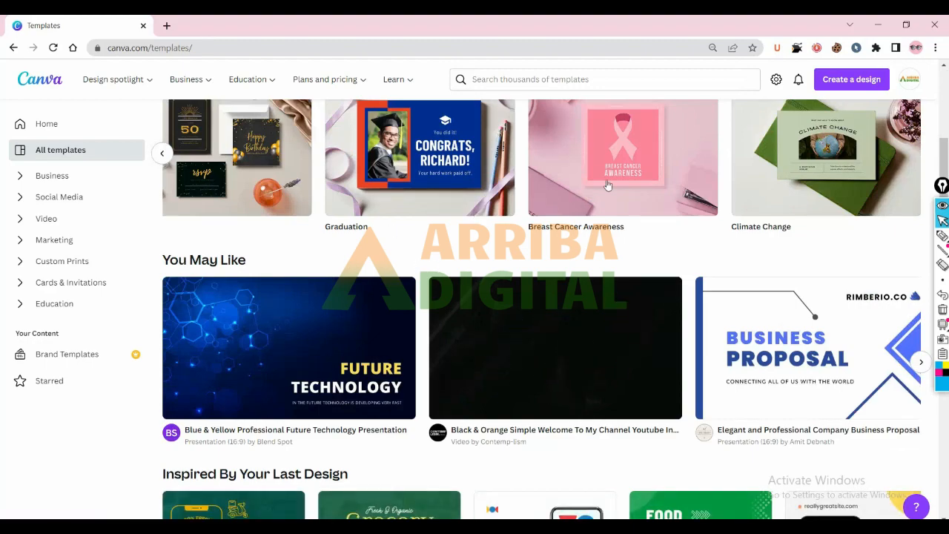
{"action": "scroll", "coordinate": [607, 185], "scroll_direction": "down", "scroll_amount": 3}
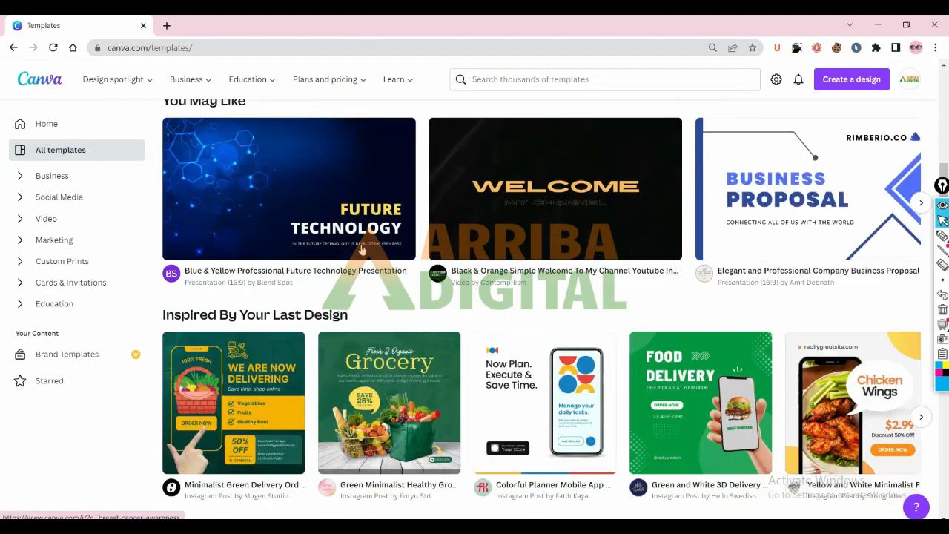
Step: Open the framed art templates and look through the available designs
{"action": "scroll", "coordinate": [265, 280], "scroll_direction": "down", "scroll_amount": 3}
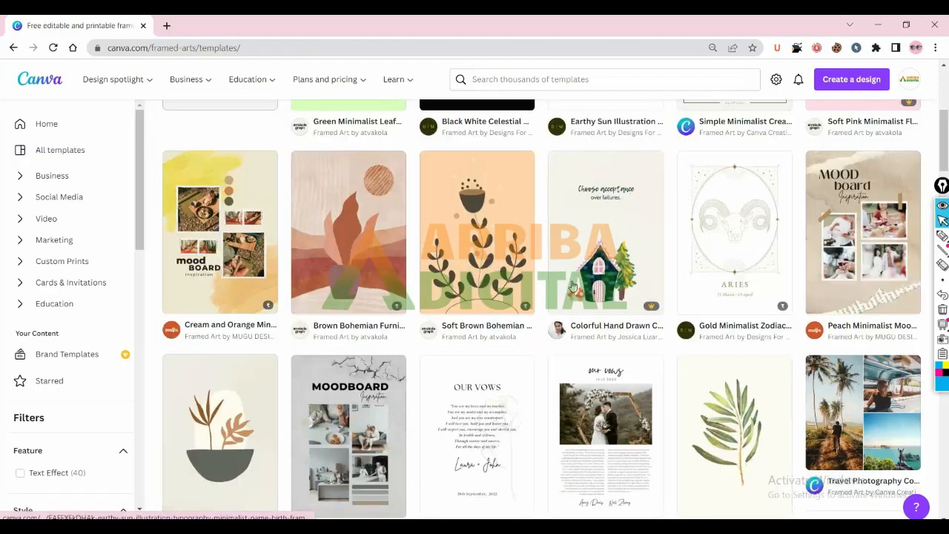
{"action": "scroll", "coordinate": [573, 286], "scroll_direction": "down", "scroll_amount": 10}
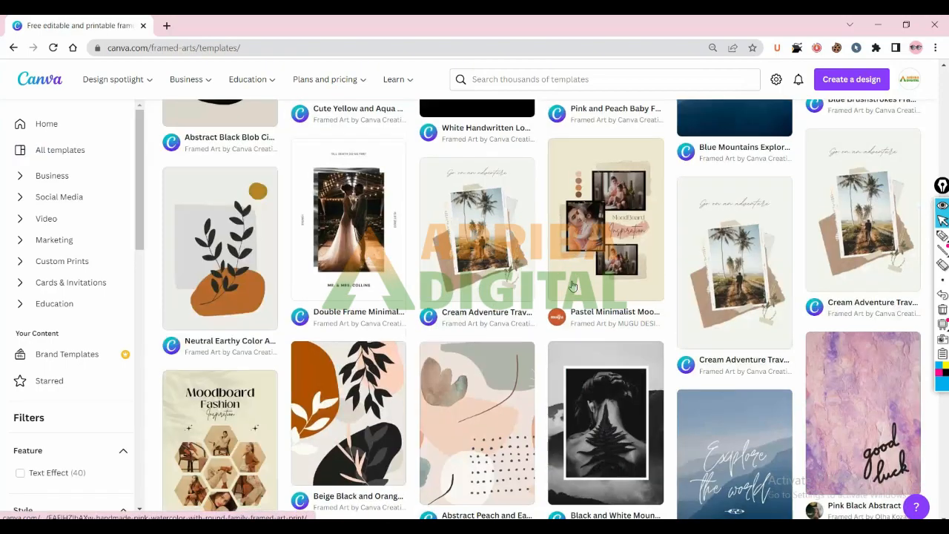
{"action": "scroll", "coordinate": [573, 286], "scroll_direction": "up", "scroll_amount": 15}
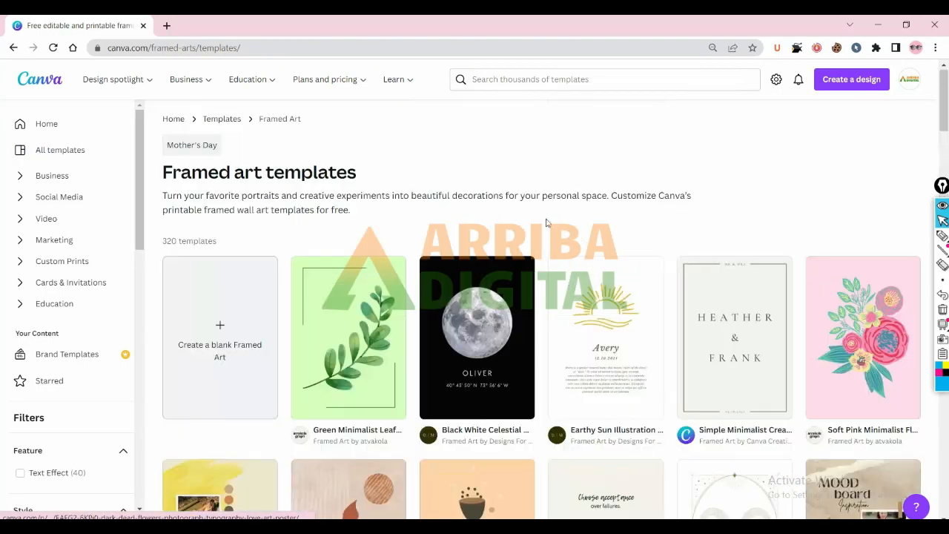
Step: Search the templates for "wall art mockup" and look through the resulting designs
{"action": "left_click", "coordinate": [496, 77]}
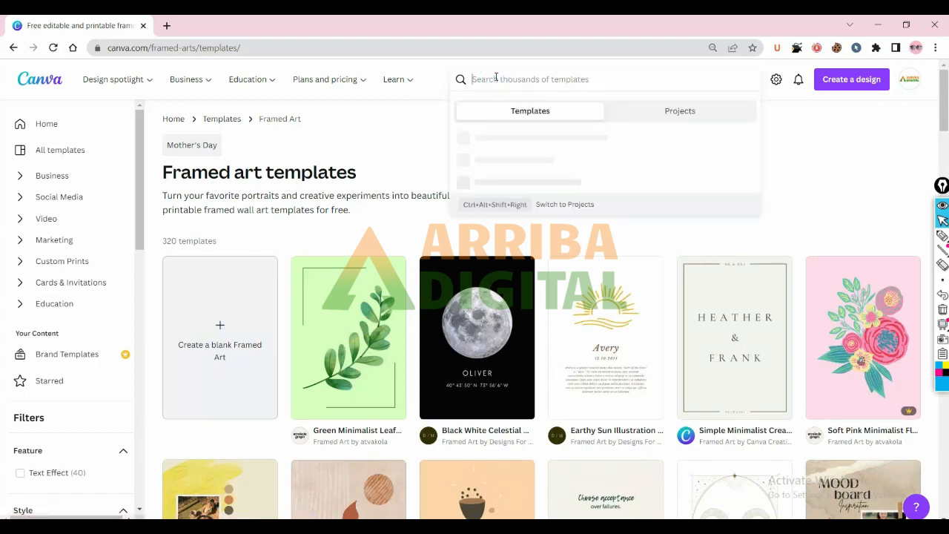
{"action": "type", "text": "wall"}
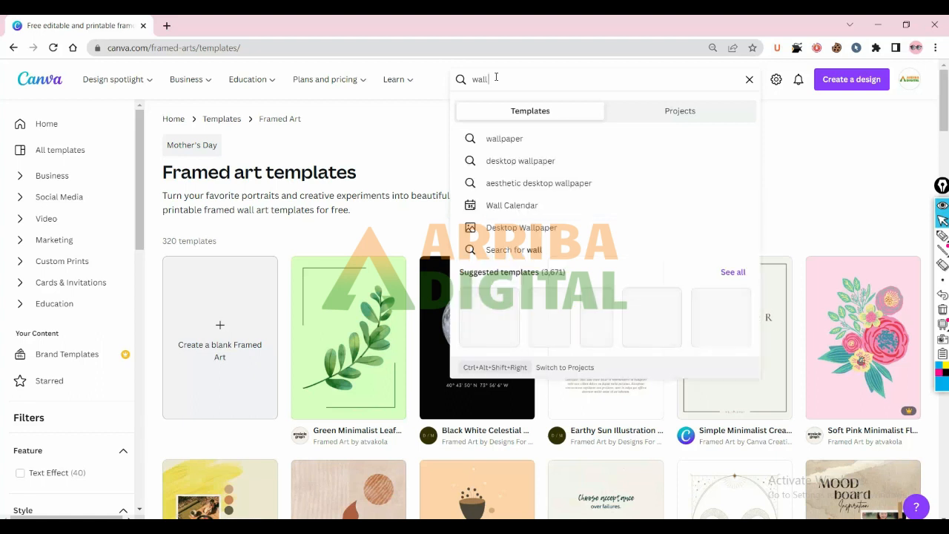
{"action": "type", "text": " art"}
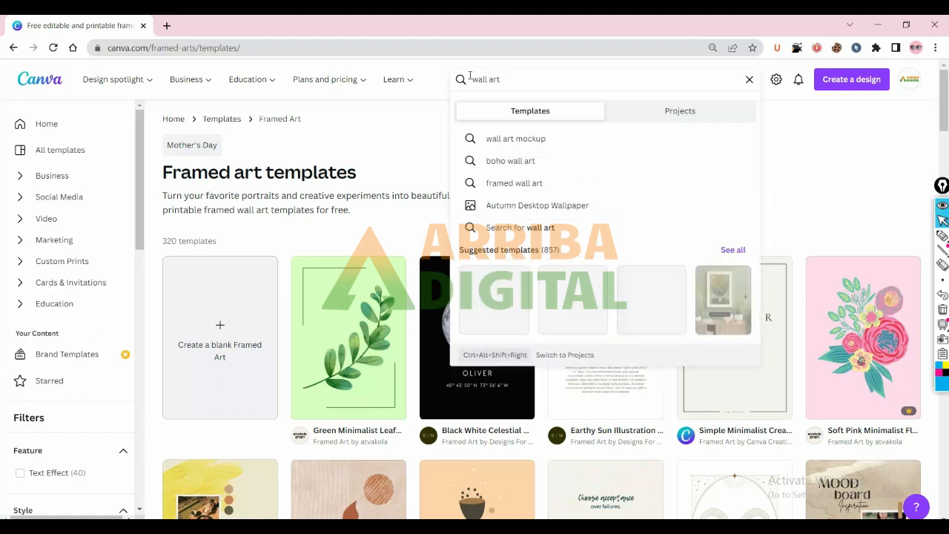
{"action": "left_click", "coordinate": [503, 141]}
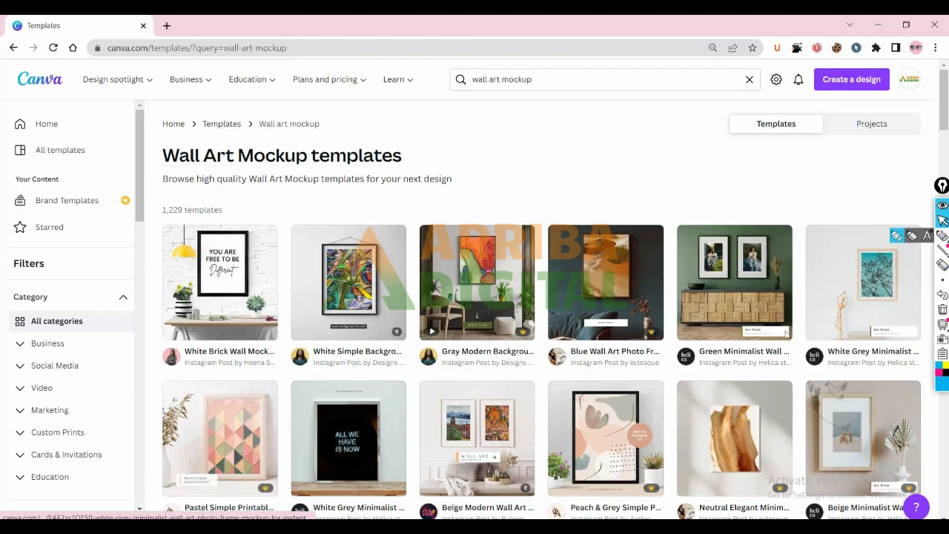
{"action": "scroll", "coordinate": [744, 343], "scroll_direction": "down", "scroll_amount": 3}
{"action": "scroll", "coordinate": [744, 343], "scroll_direction": "down", "scroll_amount": 2}
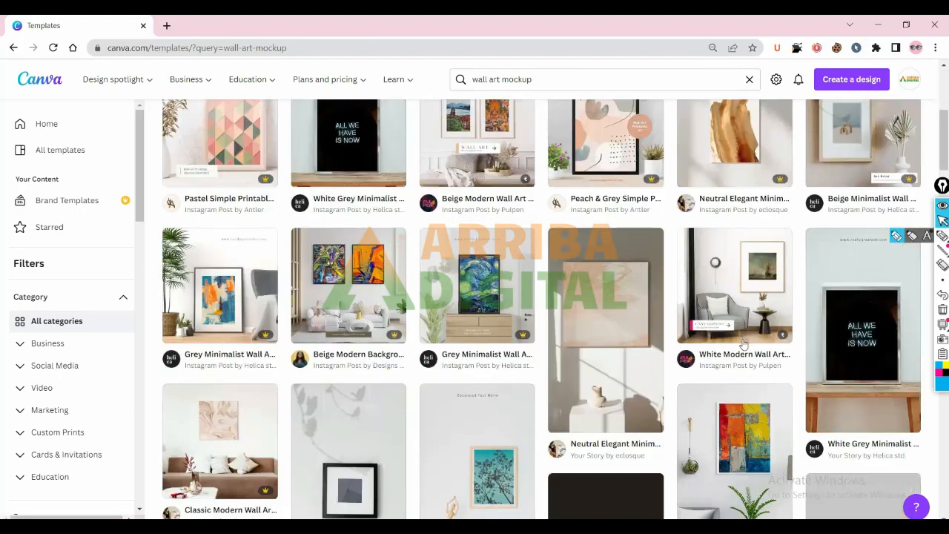
{"action": "scroll", "coordinate": [744, 343], "scroll_direction": "up", "scroll_amount": 3}
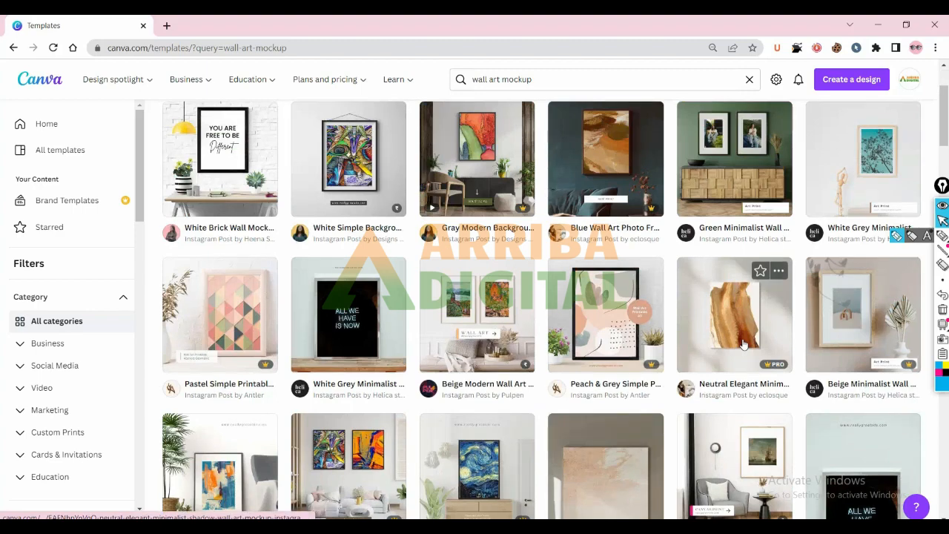
{"action": "scroll", "coordinate": [744, 343], "scroll_direction": "up", "scroll_amount": 2}
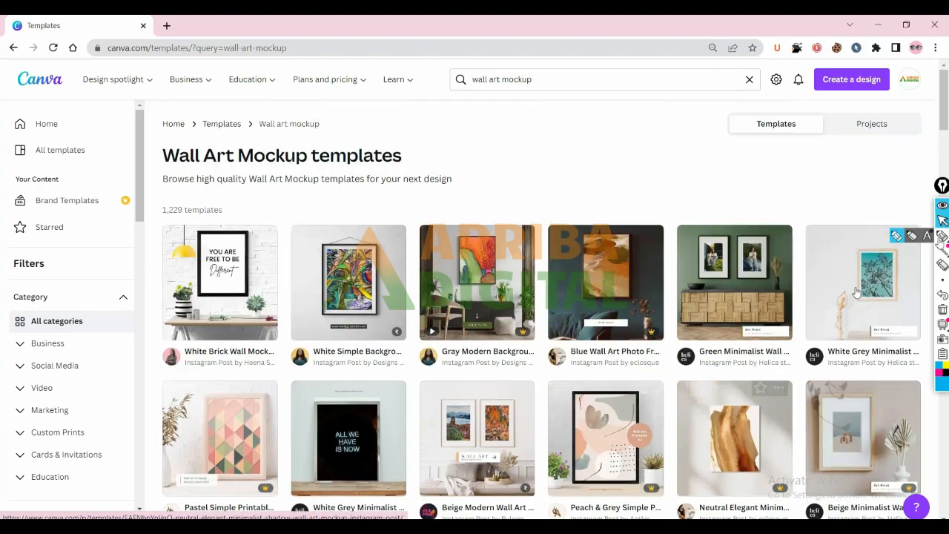
Step: Circle the crown badges on the third and fourth wall art templates with the screen pen, and erase the marks
{"action": "left_click", "coordinate": [941, 235]}
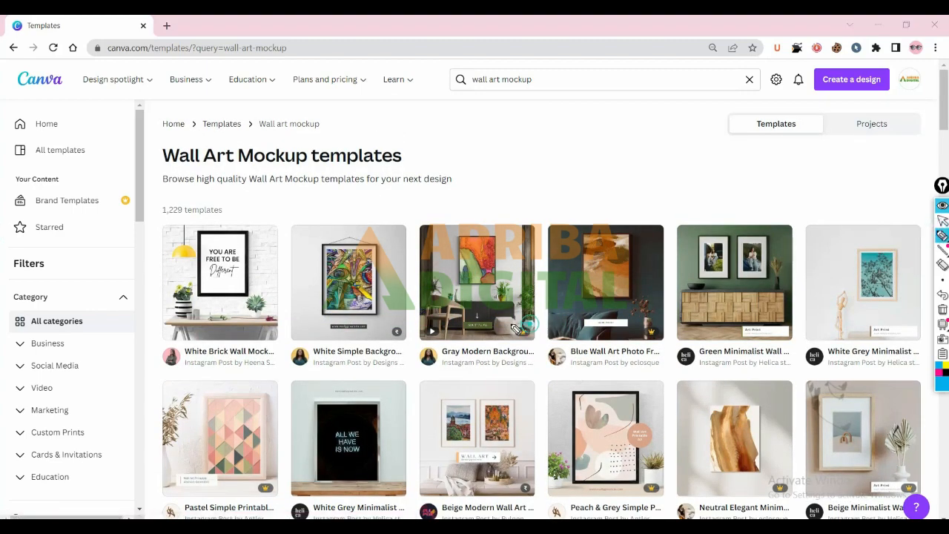
{"action": "left_click_drag", "start_coordinate": [537, 334], "coordinate": [535, 329]}
{"action": "mouse_move", "coordinate": [668, 327]}
{"action": "left_mouse_down"}
{"action": "mouse_move", "coordinate": [646, 358]}
{"action": "mouse_move", "coordinate": [680, 320]}
{"action": "left_mouse_up"}
{"action": "left_click", "coordinate": [943, 268]}
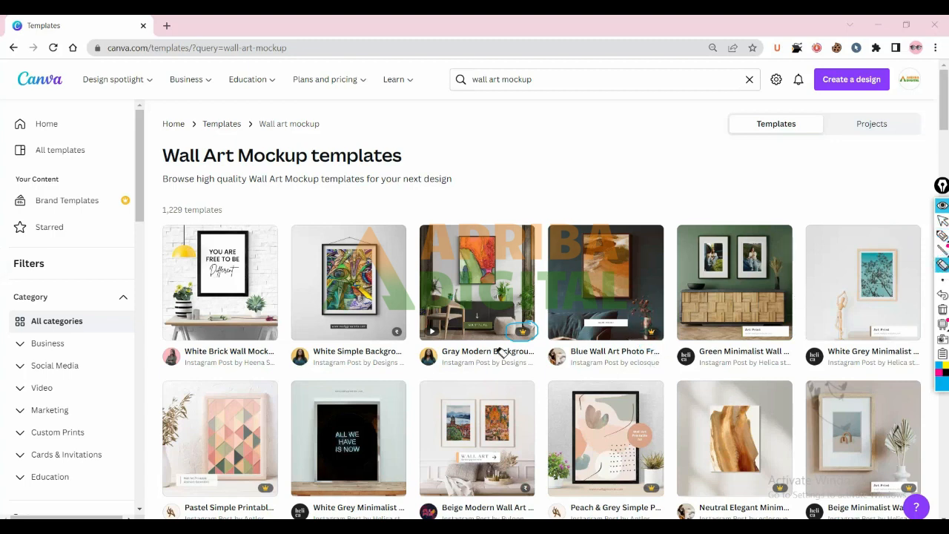
{"action": "left_click_drag", "start_coordinate": [504, 364], "coordinate": [532, 339]}
{"action": "left_click", "coordinate": [943, 220]}
Step: Handwrite a circled price above the wall art templates with an arrow to "per month", underline it, and erase the writing
{"action": "left_click", "coordinate": [943, 235]}
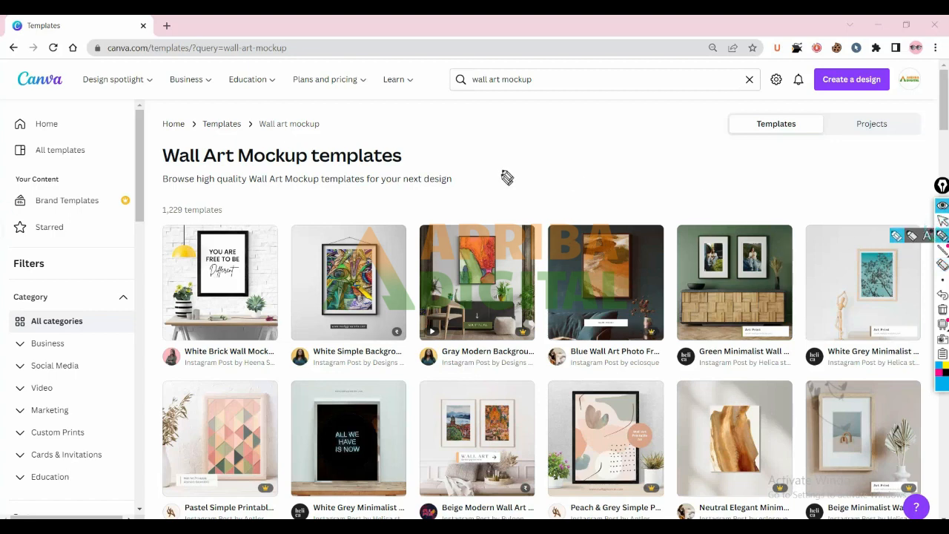
{"action": "left_click_drag", "start_coordinate": [554, 99], "coordinate": [562, 143]}
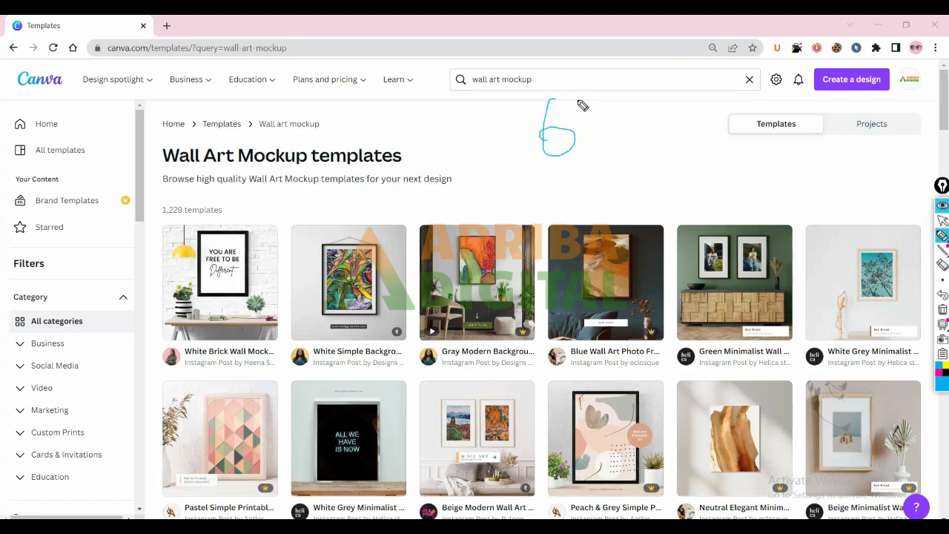
{"action": "mouse_move", "coordinate": [579, 100]}
{"action": "left_mouse_down"}
{"action": "mouse_move", "coordinate": [582, 122]}
{"action": "mouse_move", "coordinate": [597, 89]}
{"action": "left_mouse_up"}
{"action": "mouse_move", "coordinate": [594, 101]}
{"action": "left_mouse_down"}
{"action": "mouse_move", "coordinate": [606, 124]}
{"action": "mouse_move", "coordinate": [597, 104]}
{"action": "left_mouse_up"}
{"action": "mouse_move", "coordinate": [547, 66]}
{"action": "left_mouse_down"}
{"action": "mouse_move", "coordinate": [529, 92]}
{"action": "mouse_move", "coordinate": [640, 66]}
{"action": "left_mouse_up"}
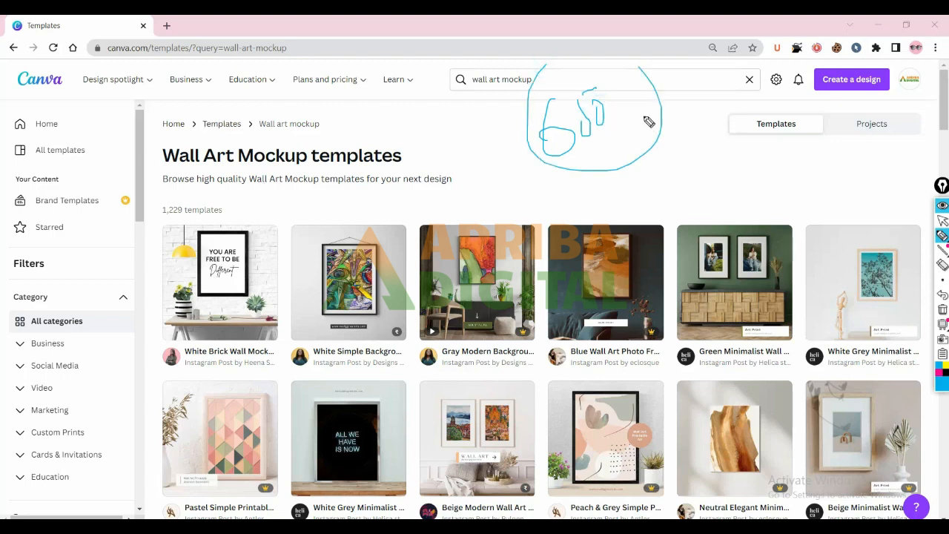
{"action": "mouse_move", "coordinate": [633, 114]}
{"action": "left_mouse_down"}
{"action": "mouse_move", "coordinate": [686, 95]}
{"action": "mouse_move", "coordinate": [674, 94]}
{"action": "mouse_move", "coordinate": [676, 116]}
{"action": "left_mouse_up"}
{"action": "mouse_move", "coordinate": [702, 87]}
{"action": "left_mouse_down"}
{"action": "mouse_move", "coordinate": [708, 146]}
{"action": "mouse_move", "coordinate": [722, 95]}
{"action": "mouse_move", "coordinate": [780, 84]}
{"action": "mouse_move", "coordinate": [774, 76]}
{"action": "mouse_move", "coordinate": [816, 76]}
{"action": "left_mouse_up"}
{"action": "left_click_drag", "start_coordinate": [882, 60], "coordinate": [901, 72]}
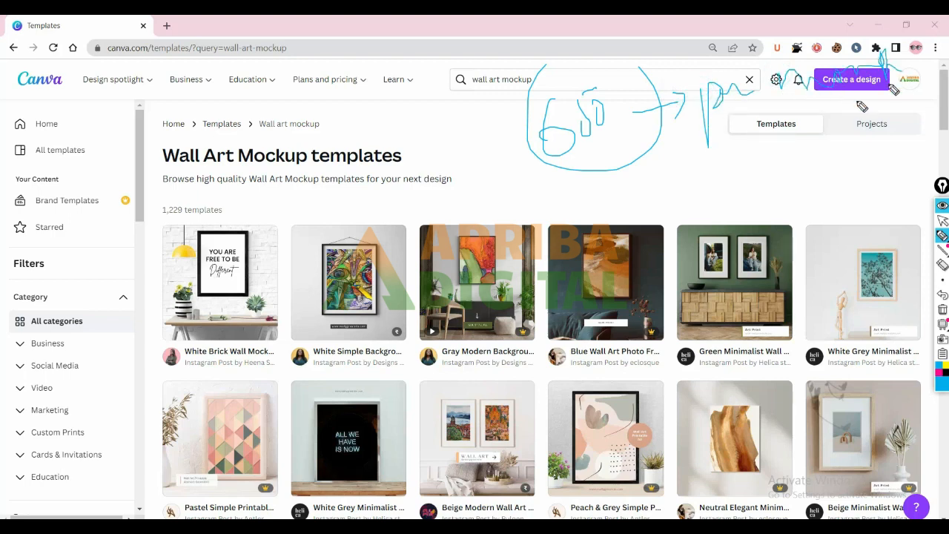
{"action": "left_click_drag", "start_coordinate": [630, 144], "coordinate": [948, 93]}
{"action": "mouse_move", "coordinate": [946, 275]}
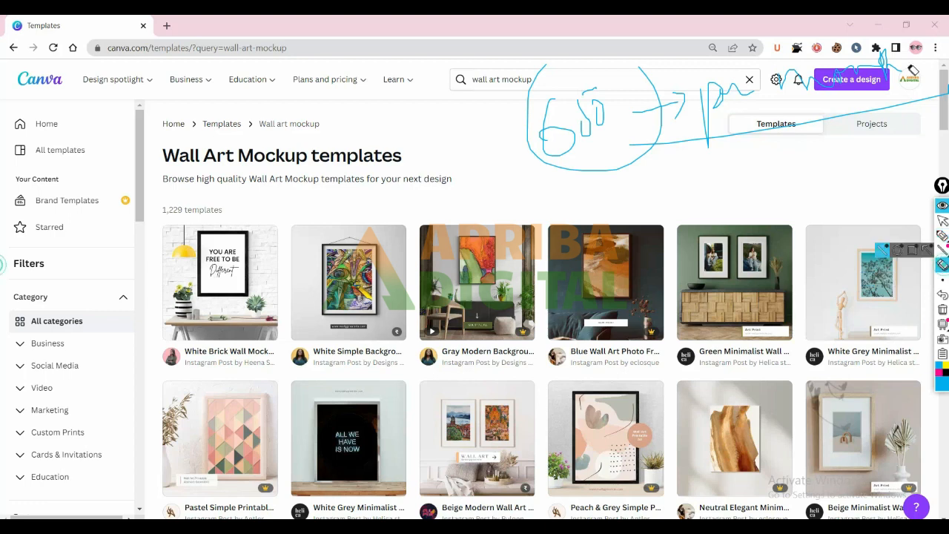
{"action": "left_click", "coordinate": [943, 221]}
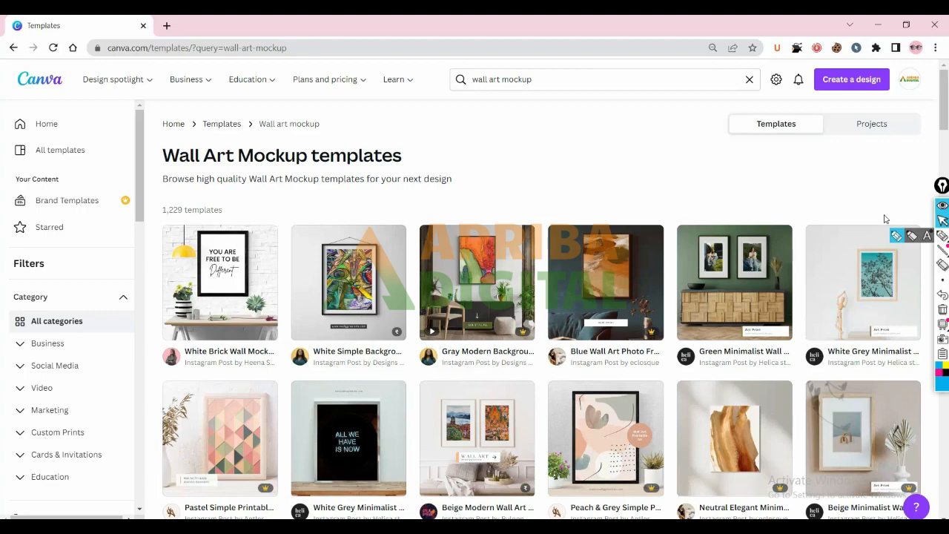
Step: Browse further down the wall art mockup results and return to the first row
{"action": "scroll", "coordinate": [532, 216], "scroll_direction": "down", "scroll_amount": 4}
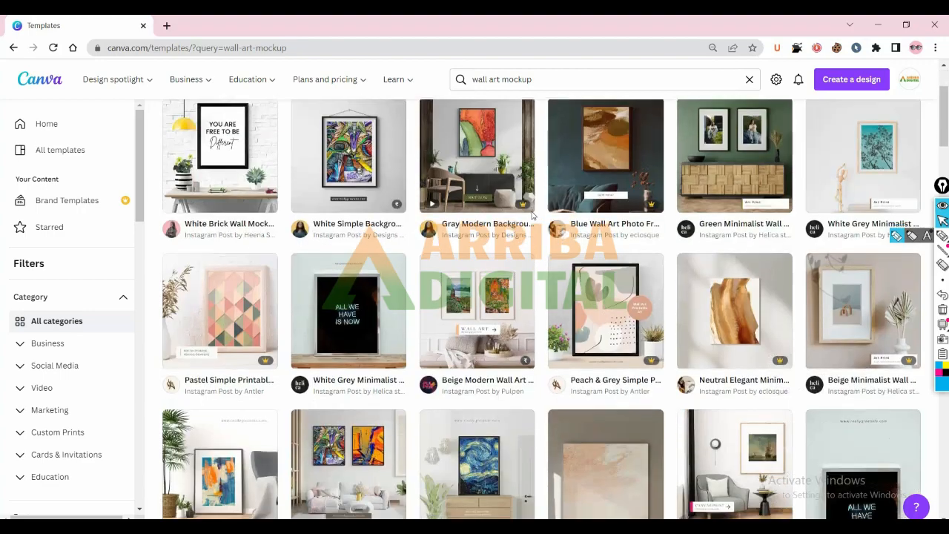
{"action": "scroll", "coordinate": [532, 215], "scroll_direction": "down", "scroll_amount": 8}
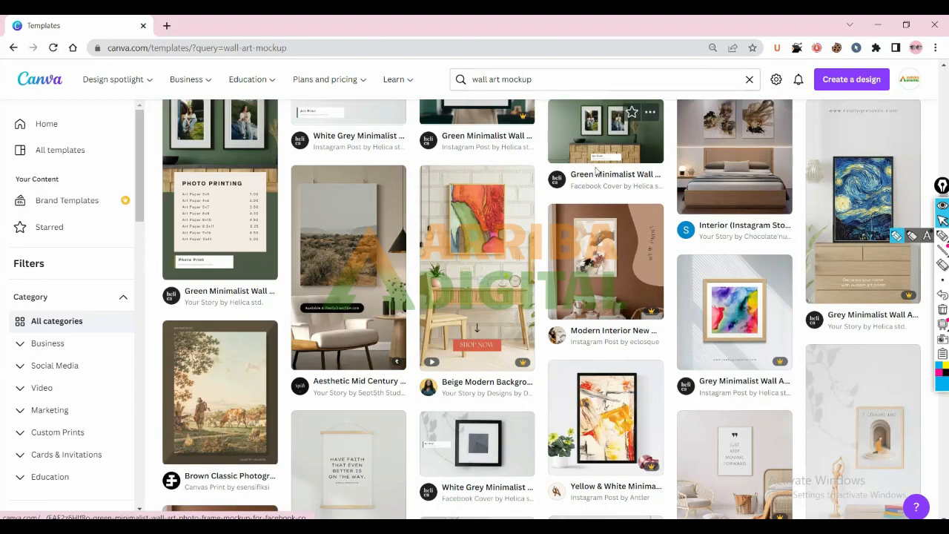
{"action": "scroll", "coordinate": [598, 174], "scroll_direction": "down", "scroll_amount": 2}
{"action": "scroll", "coordinate": [598, 174], "scroll_direction": "down", "scroll_amount": 4}
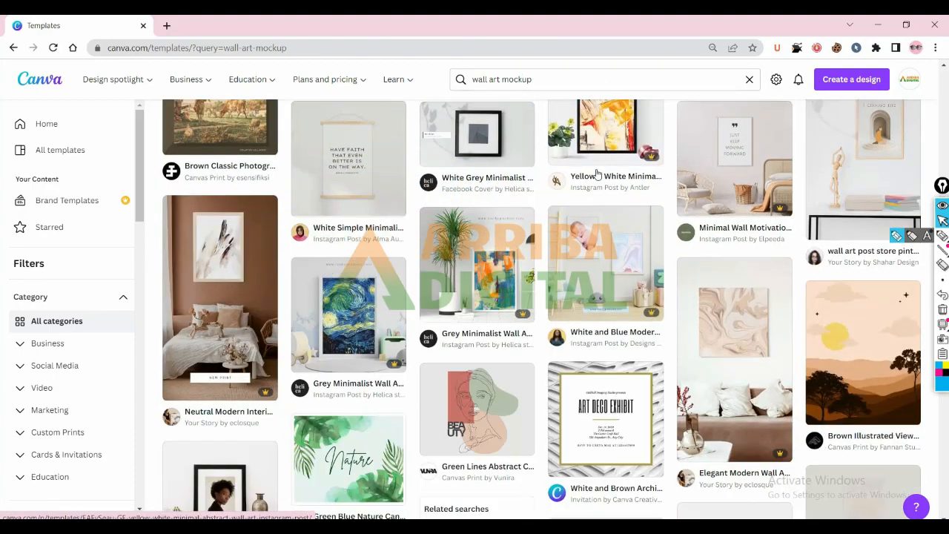
{"action": "scroll", "coordinate": [503, 136], "scroll_direction": "down", "scroll_amount": 12}
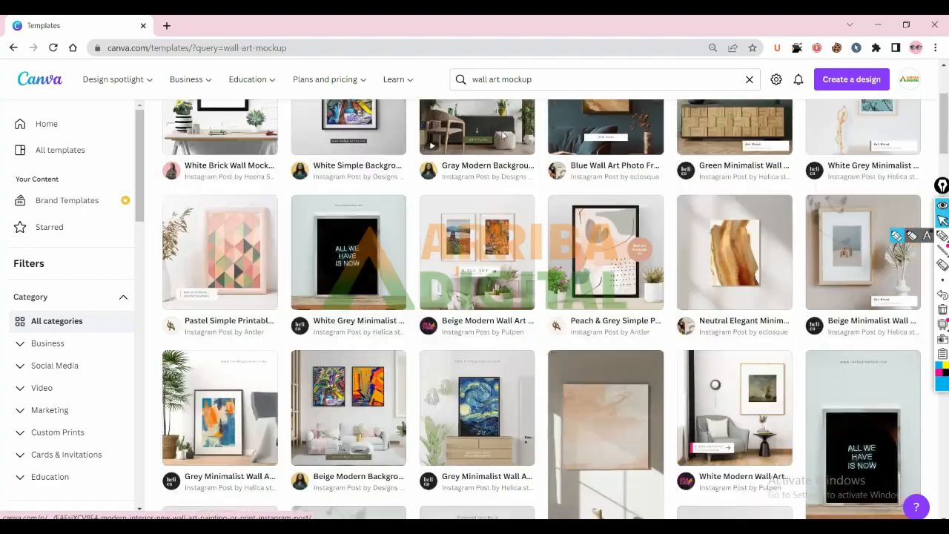
{"action": "scroll", "coordinate": [503, 136], "scroll_direction": "up", "scroll_amount": 3}
Step: Replace the search term with "food" and open the suggested "food menu" templates
{"action": "left_click", "coordinate": [750, 80]}
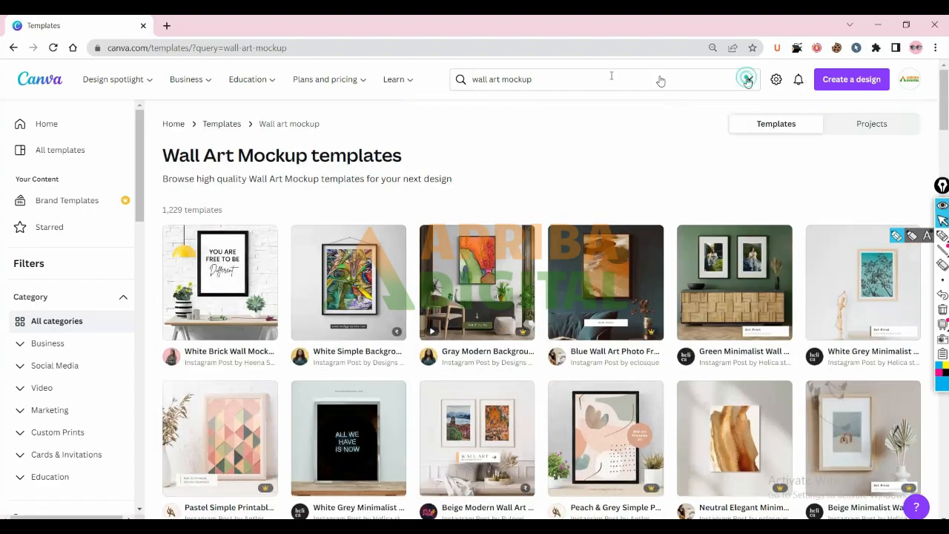
{"action": "left_click", "coordinate": [747, 80]}
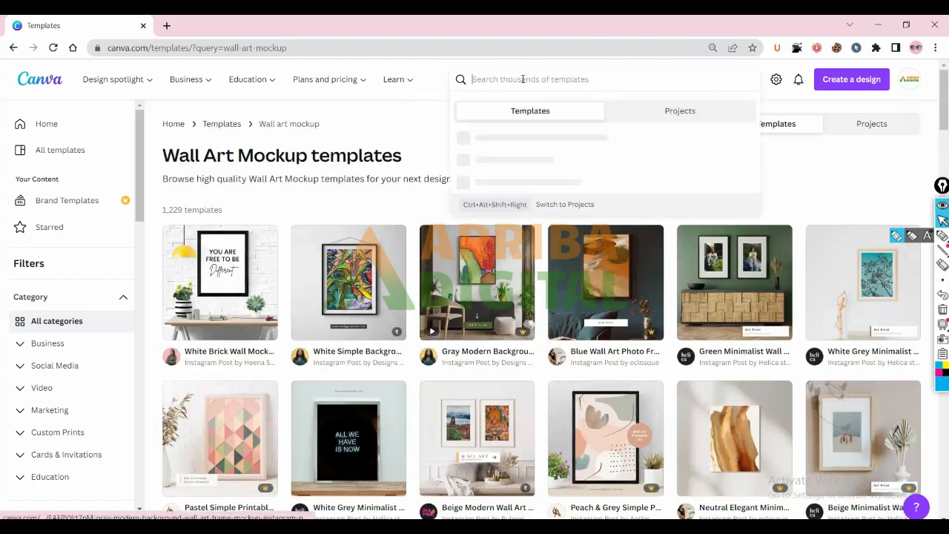
{"action": "type", "text": "food"}
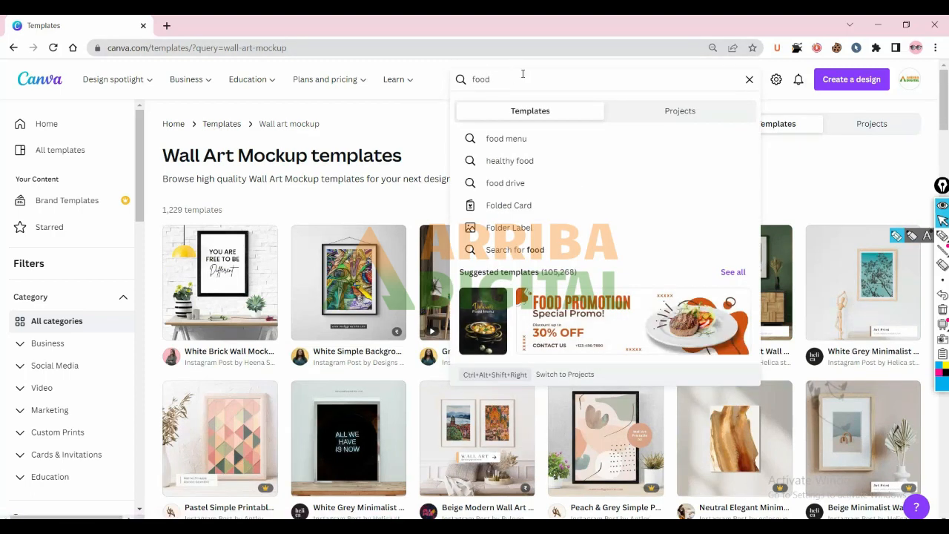
{"action": "left_click", "coordinate": [500, 138]}
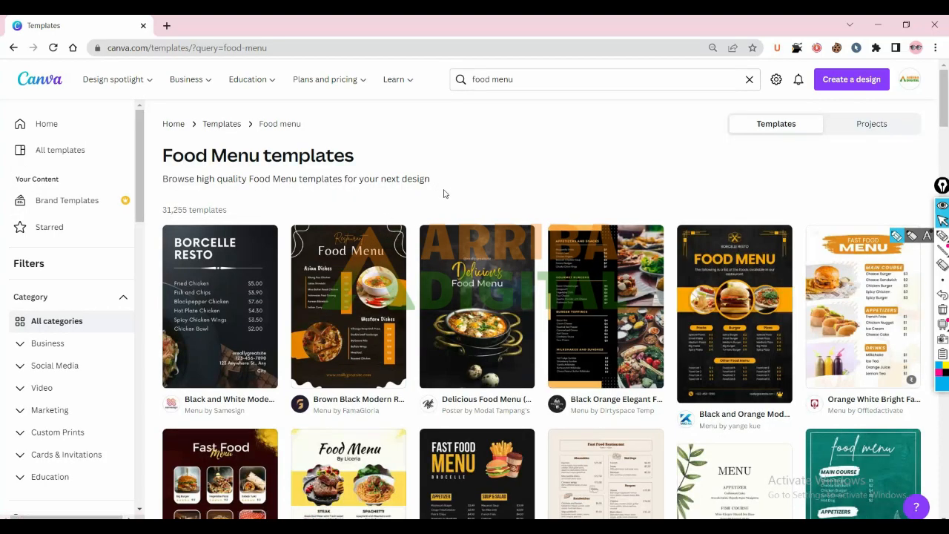
Step: Look through the food menu template designs and return to the start of the results
{"action": "scroll", "coordinate": [435, 201], "scroll_direction": "down", "scroll_amount": 1}
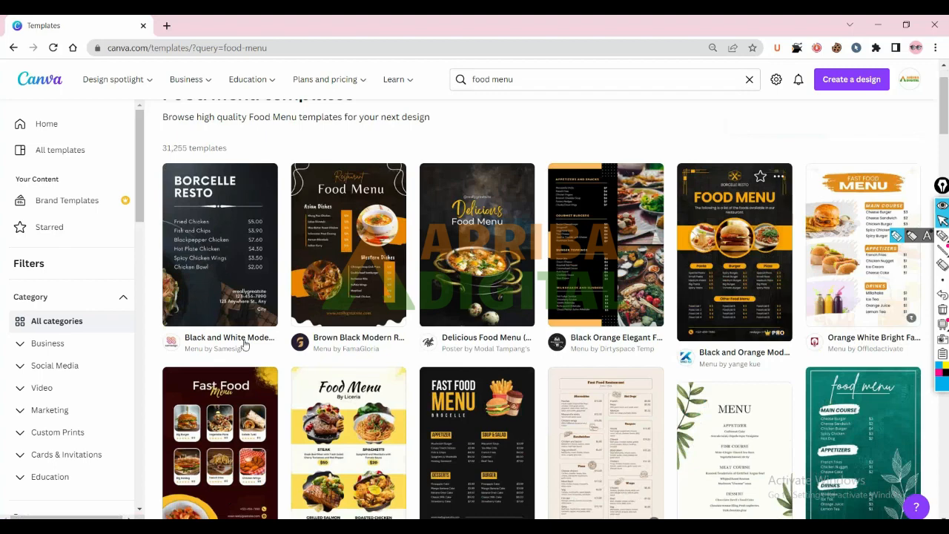
{"action": "scroll", "coordinate": [273, 319], "scroll_direction": "down", "scroll_amount": 3}
{"action": "scroll", "coordinate": [263, 308], "scroll_direction": "down", "scroll_amount": 4}
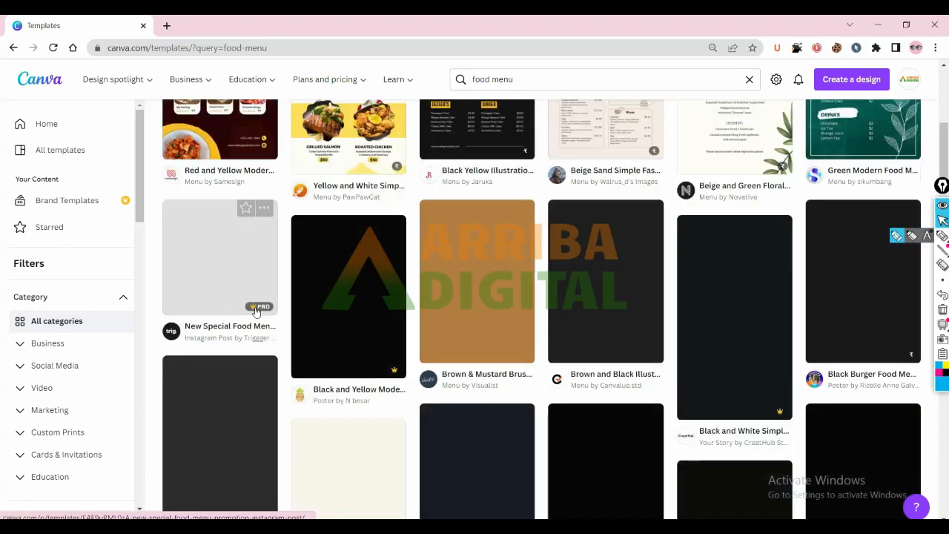
{"action": "scroll", "coordinate": [572, 267], "scroll_direction": "down", "scroll_amount": 1}
{"action": "scroll", "coordinate": [572, 267], "scroll_direction": "down", "scroll_amount": 4}
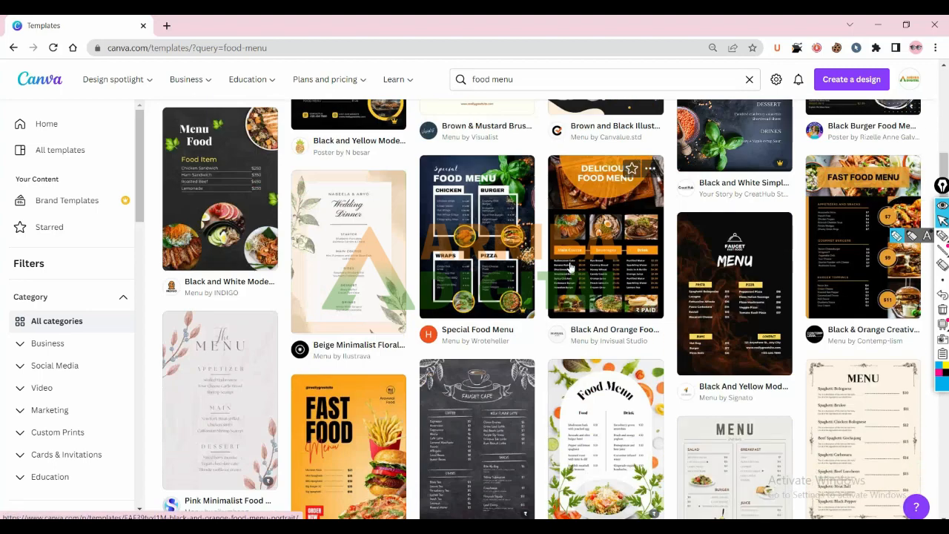
{"action": "scroll", "coordinate": [468, 249], "scroll_direction": "down", "scroll_amount": 1}
{"action": "scroll", "coordinate": [468, 249], "scroll_direction": "down", "scroll_amount": 1}
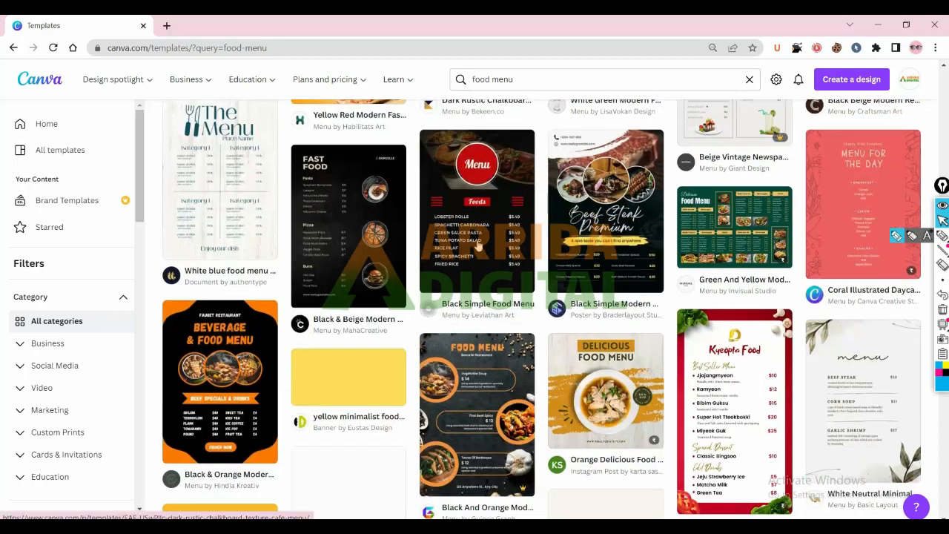
{"action": "scroll", "coordinate": [468, 249], "scroll_direction": "up", "scroll_amount": 12}
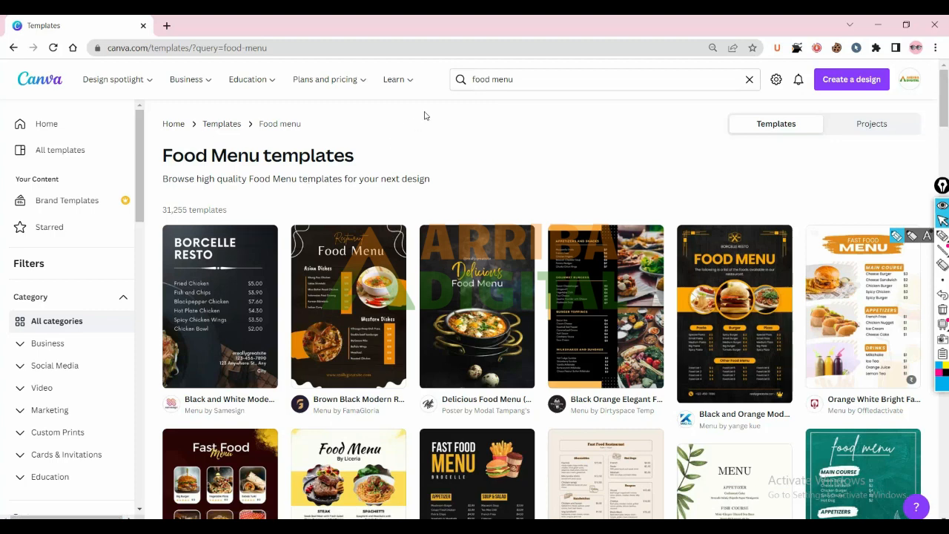
Step: Highlight the "food menu" search term and glance over the first rows of matching templates
{"action": "left_click", "coordinate": [529, 78]}
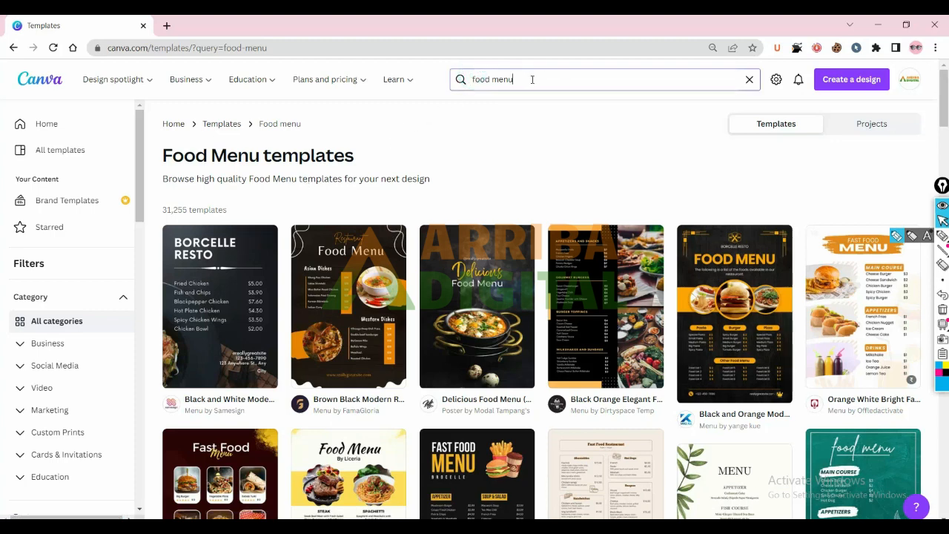
{"action": "left_click_drag", "start_coordinate": [526, 80], "coordinate": [461, 79]}
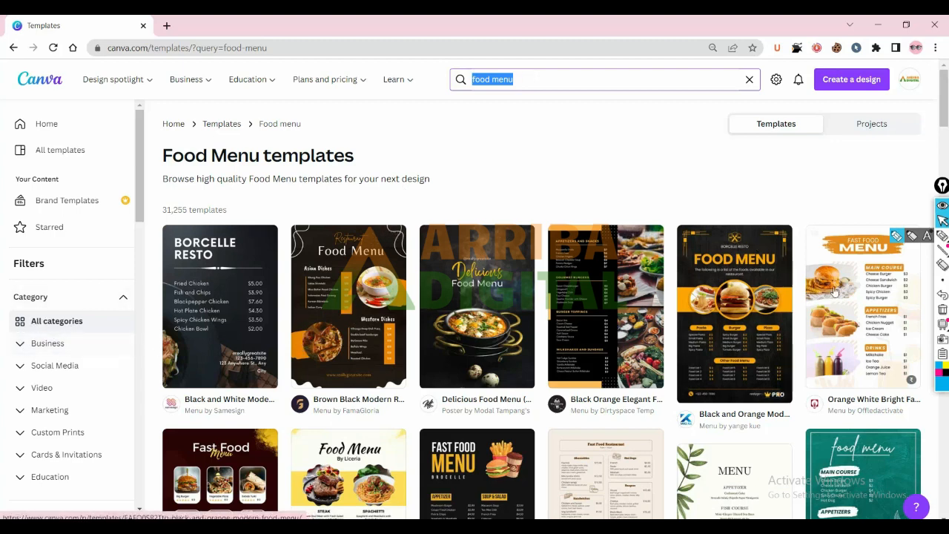
{"action": "scroll", "coordinate": [414, 272], "scroll_direction": "down", "scroll_amount": 3}
{"action": "scroll", "coordinate": [413, 272], "scroll_direction": "up", "scroll_amount": 3}
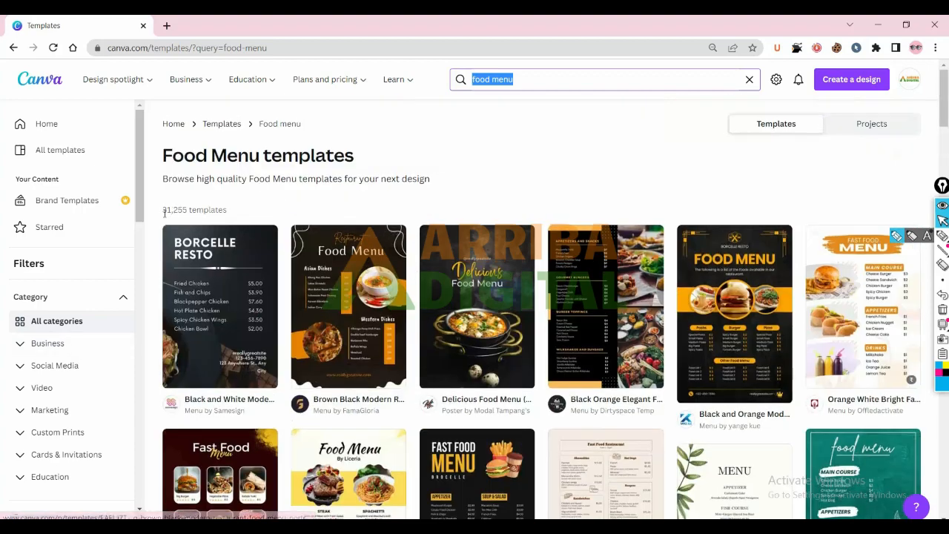
Step: Circle the template count above the food menu results with the screen pen, and erase the mark
{"action": "left_click", "coordinate": [942, 235]}
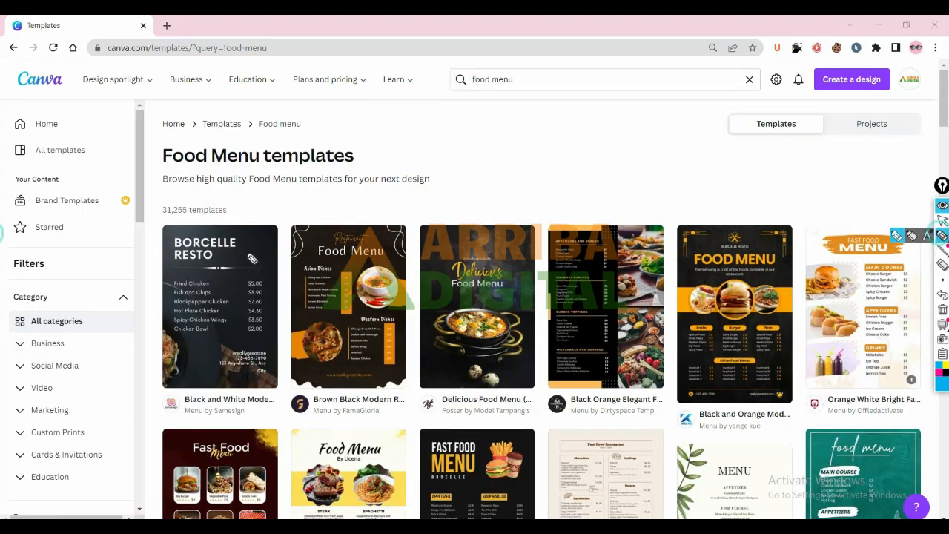
{"action": "mouse_move", "coordinate": [159, 217]}
{"action": "left_mouse_down"}
{"action": "mouse_move", "coordinate": [248, 216]}
{"action": "mouse_move", "coordinate": [165, 210]}
{"action": "left_mouse_up"}
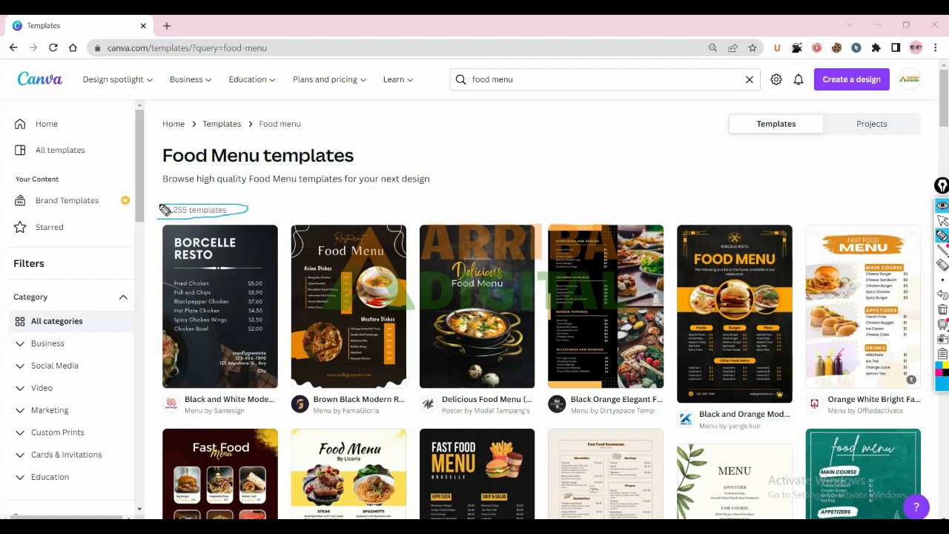
{"action": "left_click", "coordinate": [943, 264]}
{"action": "left_click_drag", "start_coordinate": [248, 193], "coordinate": [205, 219]}
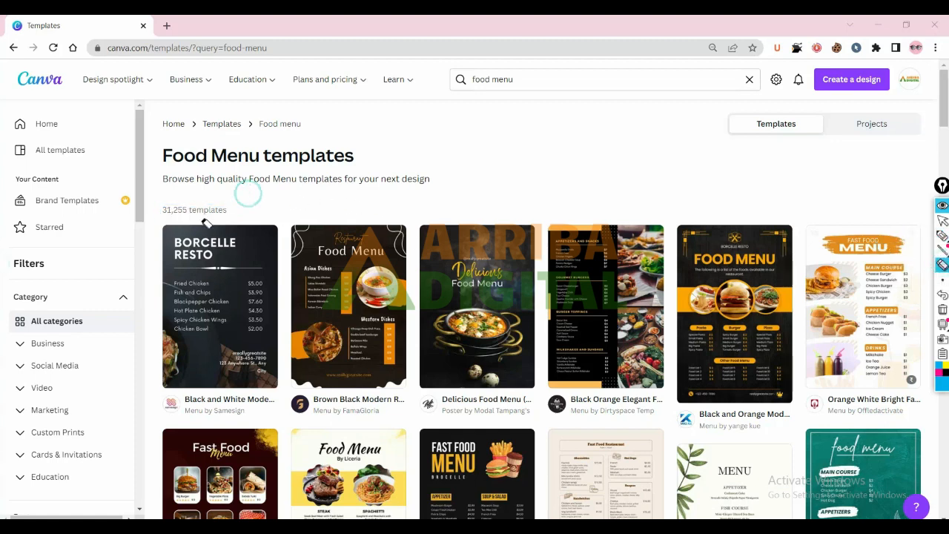
{"action": "left_click", "coordinate": [943, 220]}
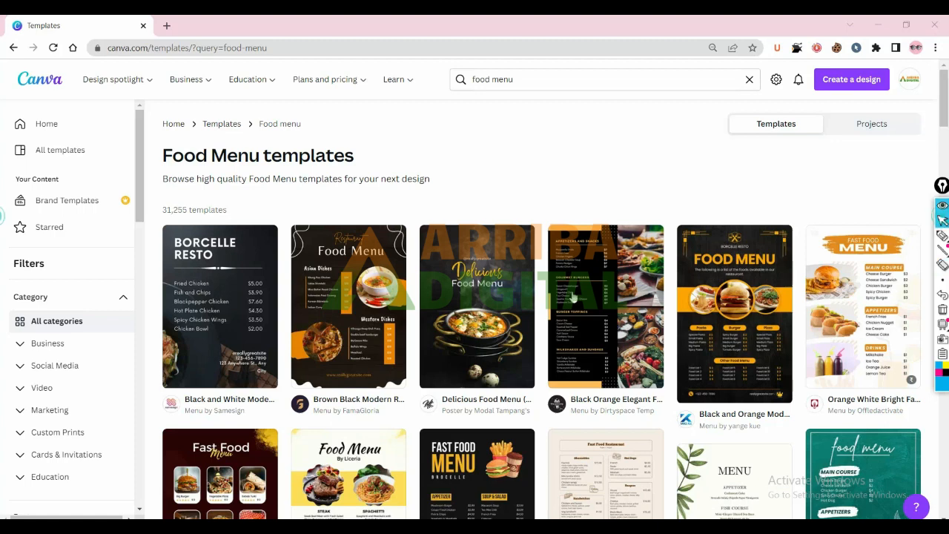
Step: Expand the Business category filter, review its design types from Doc to Report, and collapse it
{"action": "left_click", "coordinate": [15, 344]}
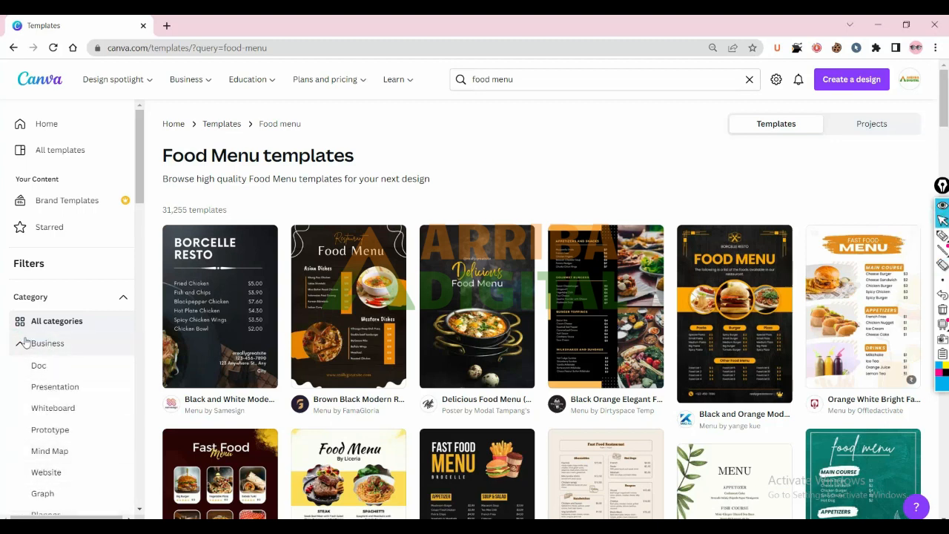
{"action": "scroll", "coordinate": [61, 353], "scroll_direction": "down", "scroll_amount": 4}
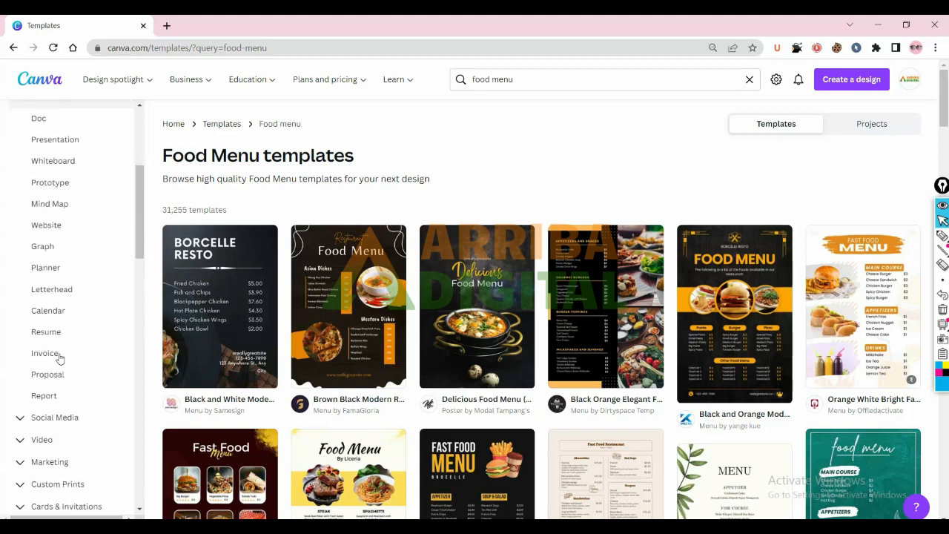
{"action": "scroll", "coordinate": [53, 405], "scroll_direction": "up", "scroll_amount": 5}
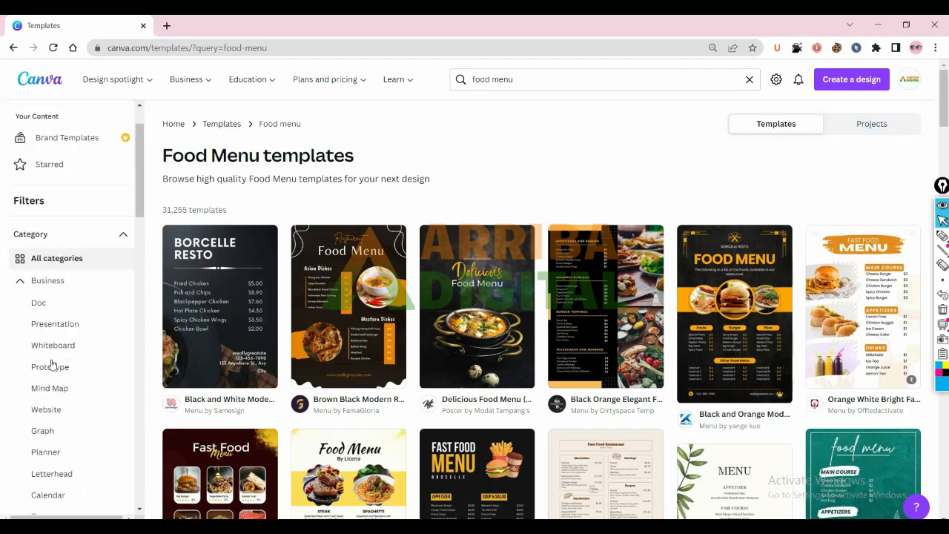
{"action": "left_click", "coordinate": [19, 282]}
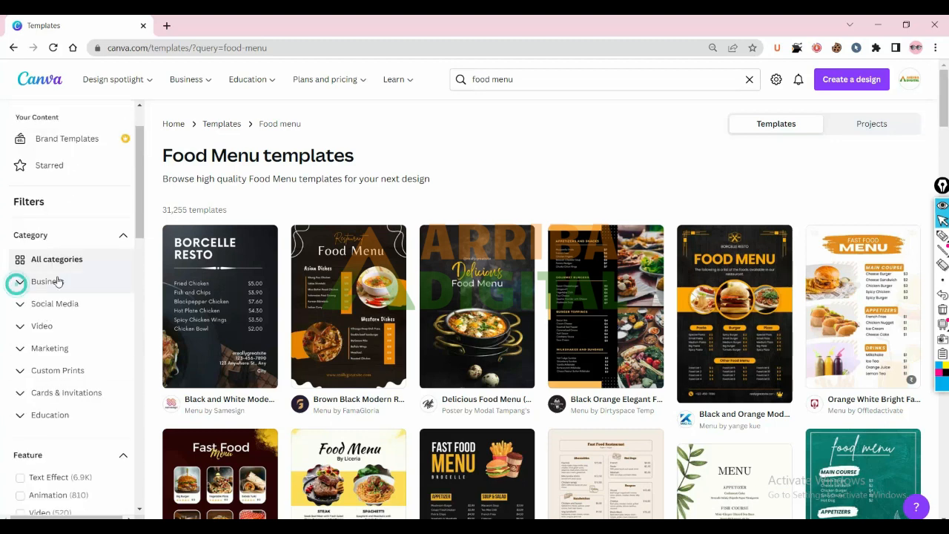
Step: Filter the food menu templates by the Instagram Post type under Social Media and highlight the template count
{"action": "left_click", "coordinate": [20, 304]}
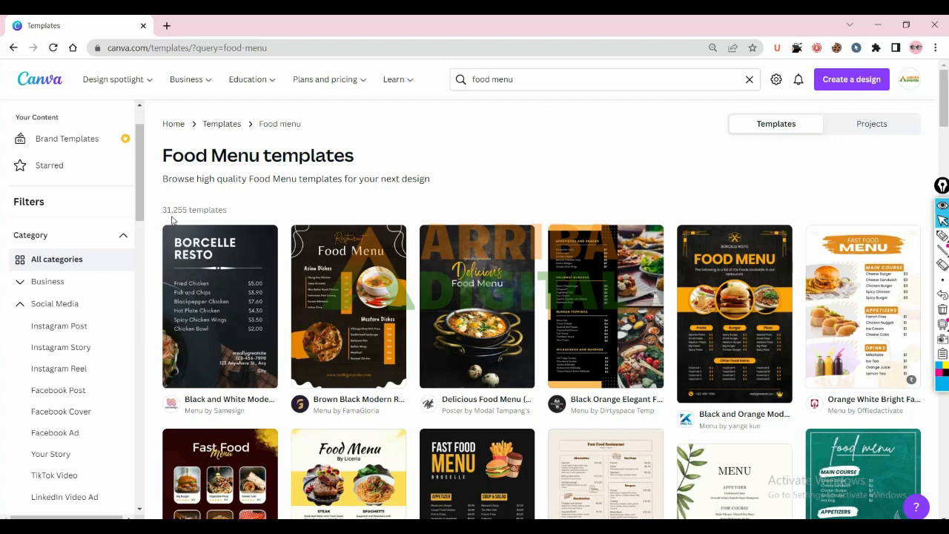
{"action": "left_click", "coordinate": [51, 327]}
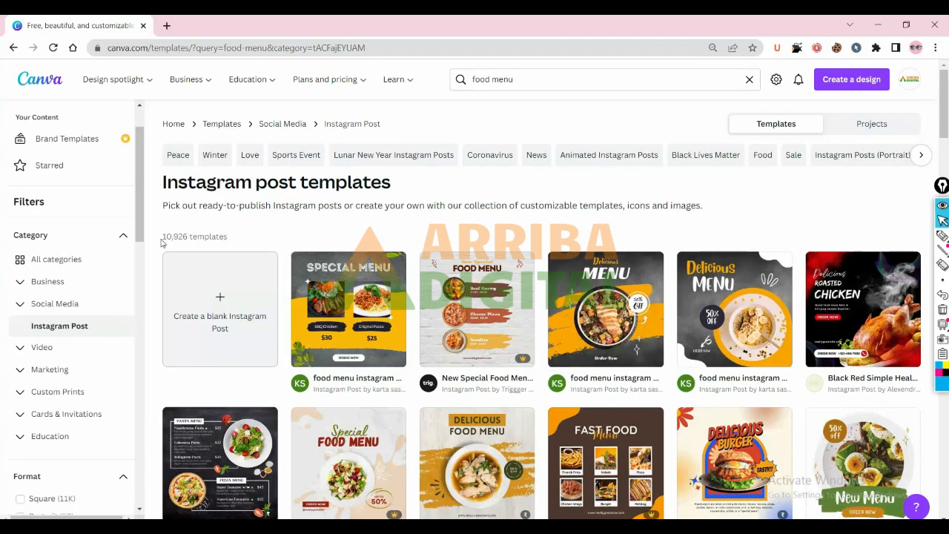
{"action": "left_click_drag", "start_coordinate": [163, 236], "coordinate": [333, 226]}
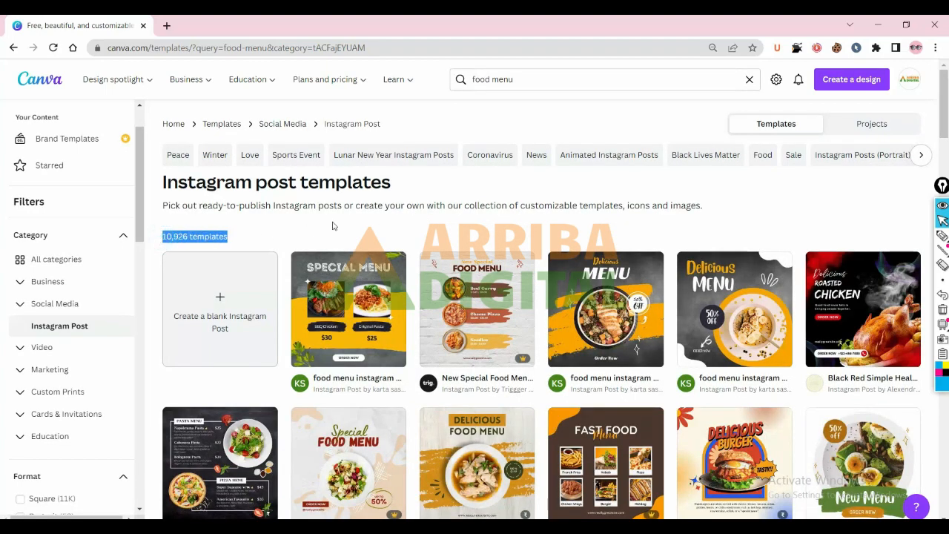
Step: Draw a short mark above the first Instagram post template results with the screen pen and circle it
{"action": "left_click", "coordinate": [373, 217]}
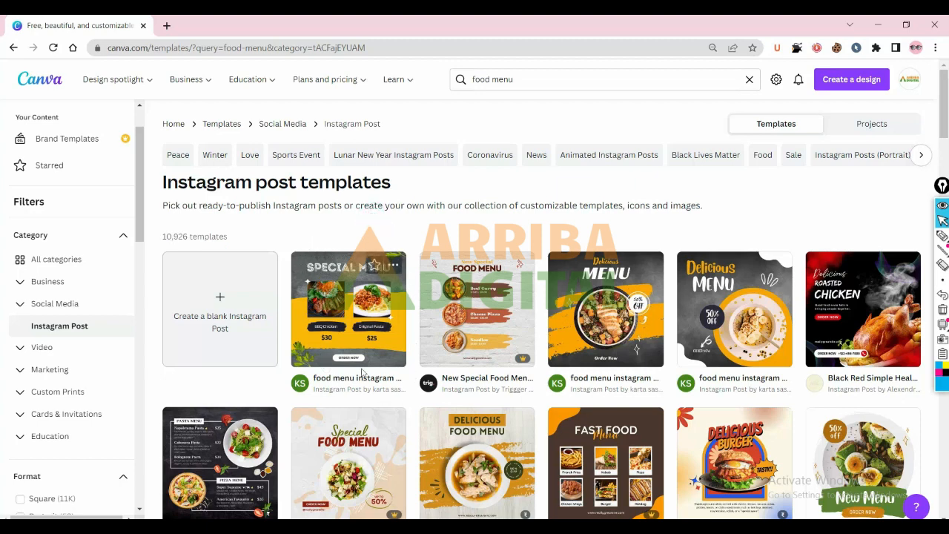
{"action": "left_click", "coordinate": [943, 235]}
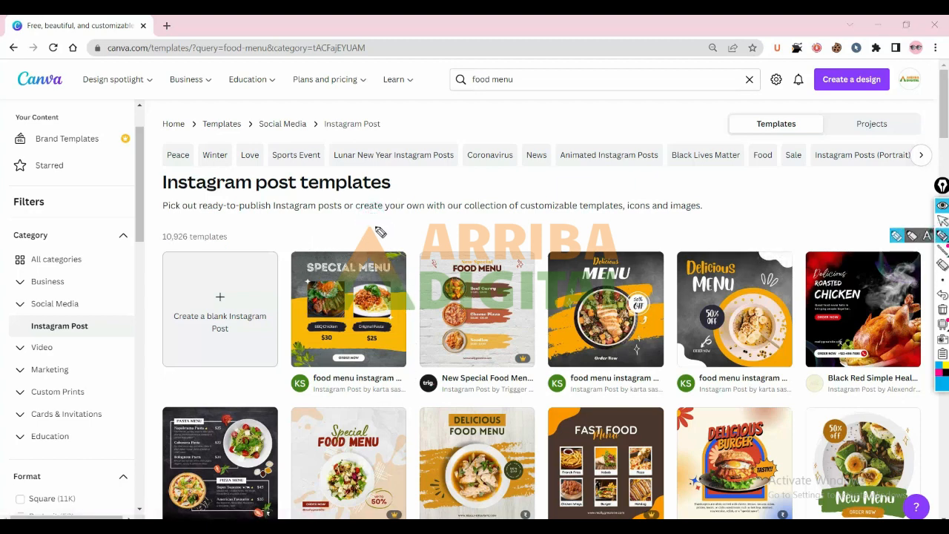
{"action": "mouse_move", "coordinate": [348, 221]}
{"action": "left_mouse_down"}
{"action": "mouse_move", "coordinate": [350, 254]}
{"action": "mouse_move", "coordinate": [367, 252]}
{"action": "left_mouse_up"}
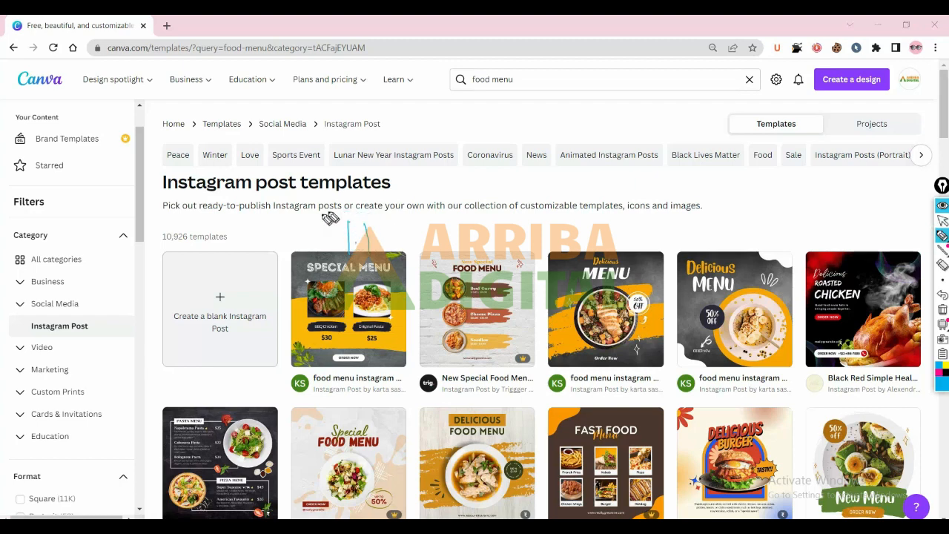
{"action": "left_click_drag", "start_coordinate": [320, 212], "coordinate": [385, 215]}
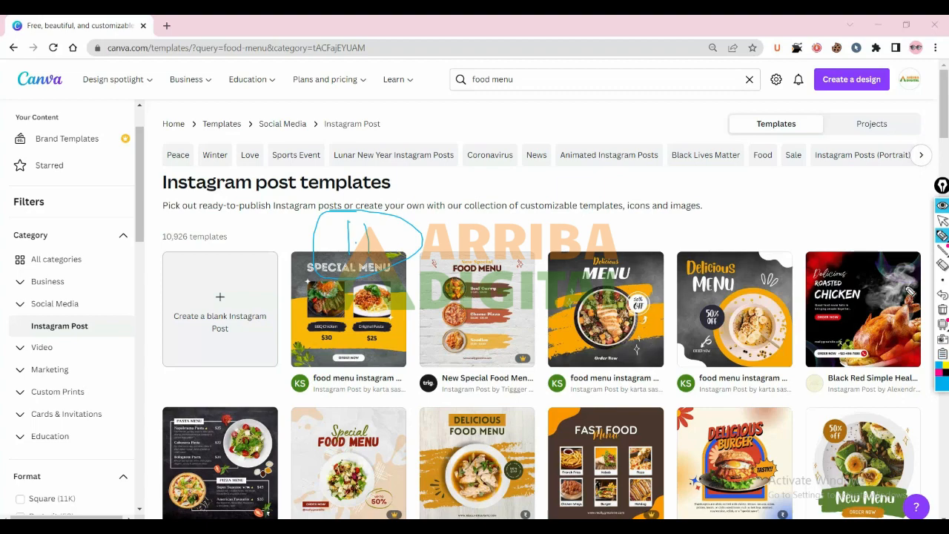
{"action": "left_click", "coordinate": [940, 223]}
Step: Browse the Instagram post food menu templates and erase the screen pen marks
{"action": "scroll", "coordinate": [409, 164], "scroll_direction": "down", "scroll_amount": 7}
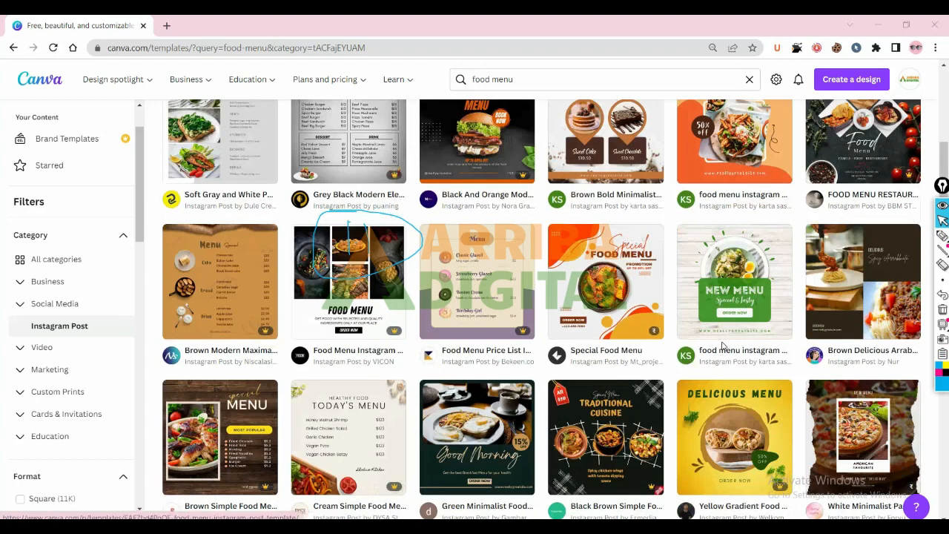
{"action": "scroll", "coordinate": [722, 341], "scroll_direction": "down", "scroll_amount": 1}
{"action": "scroll", "coordinate": [722, 341], "scroll_direction": "down", "scroll_amount": 4}
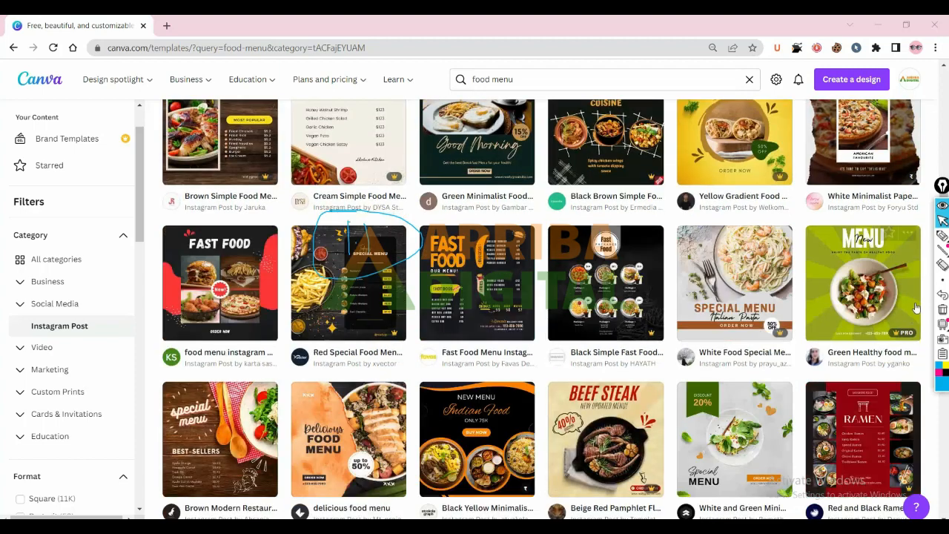
{"action": "left_click", "coordinate": [942, 270]}
{"action": "left_click_drag", "start_coordinate": [436, 221], "coordinate": [411, 210]}
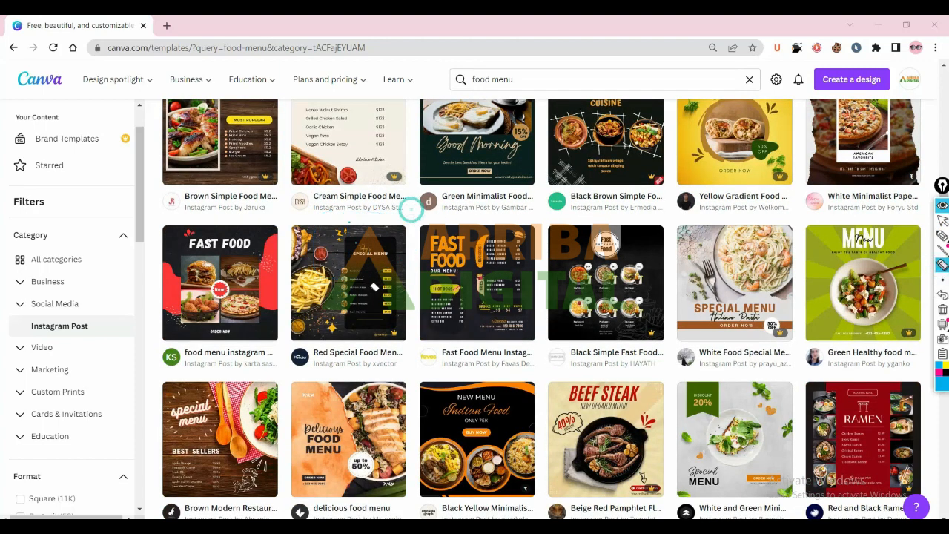
{"action": "left_click", "coordinate": [943, 220]}
{"action": "scroll", "coordinate": [528, 356], "scroll_direction": "up", "scroll_amount": 3}
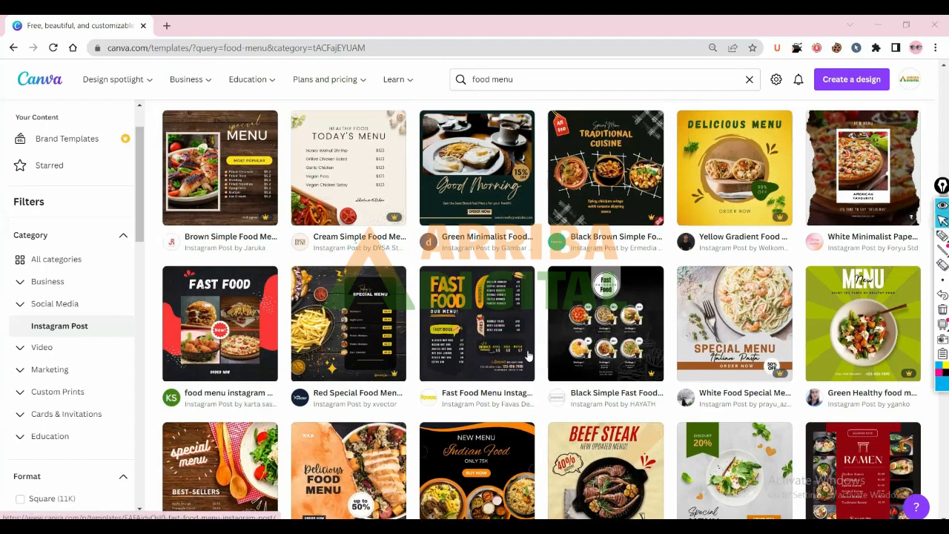
{"action": "scroll", "coordinate": [528, 356], "scroll_direction": "up", "scroll_amount": 5}
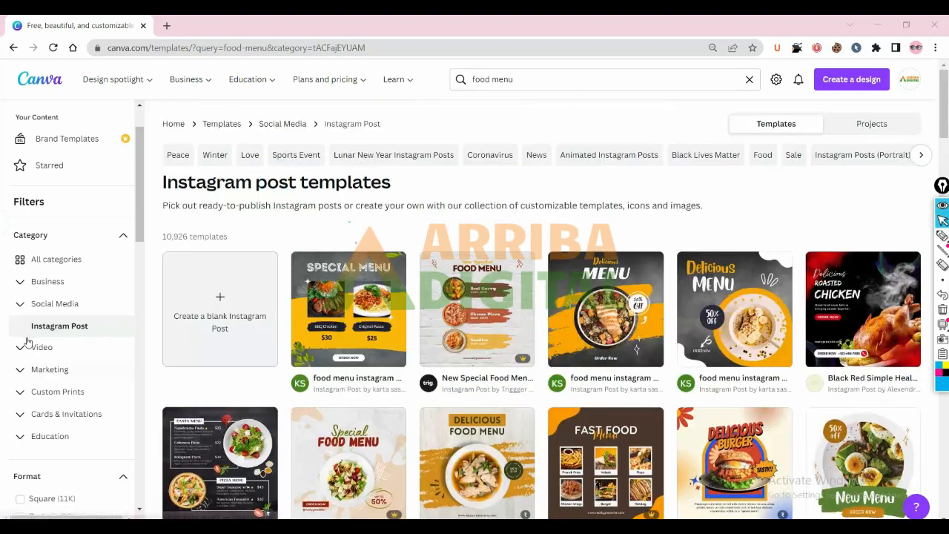
Step: Review the design types under the Video and Social Media category filters, collapsing each one again
{"action": "left_click", "coordinate": [25, 347]}
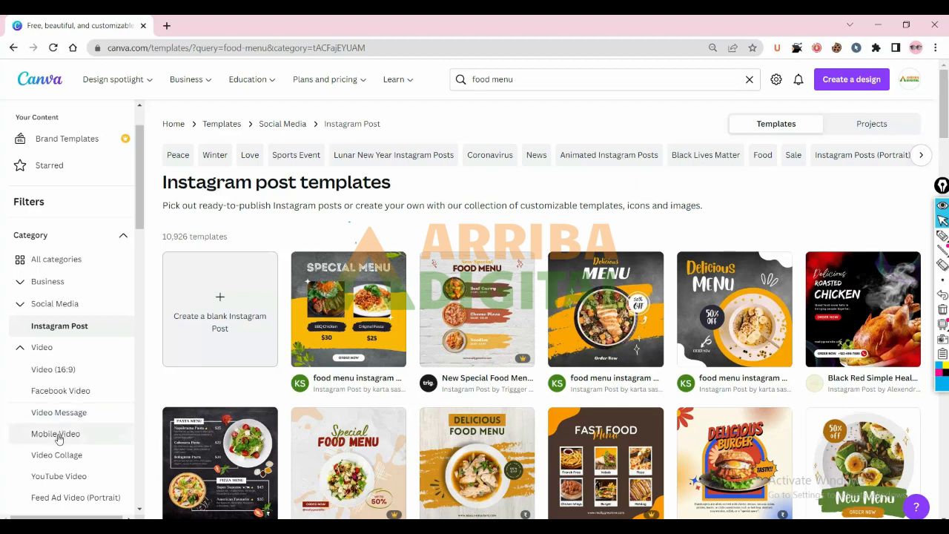
{"action": "scroll", "coordinate": [61, 443], "scroll_direction": "down", "scroll_amount": 1}
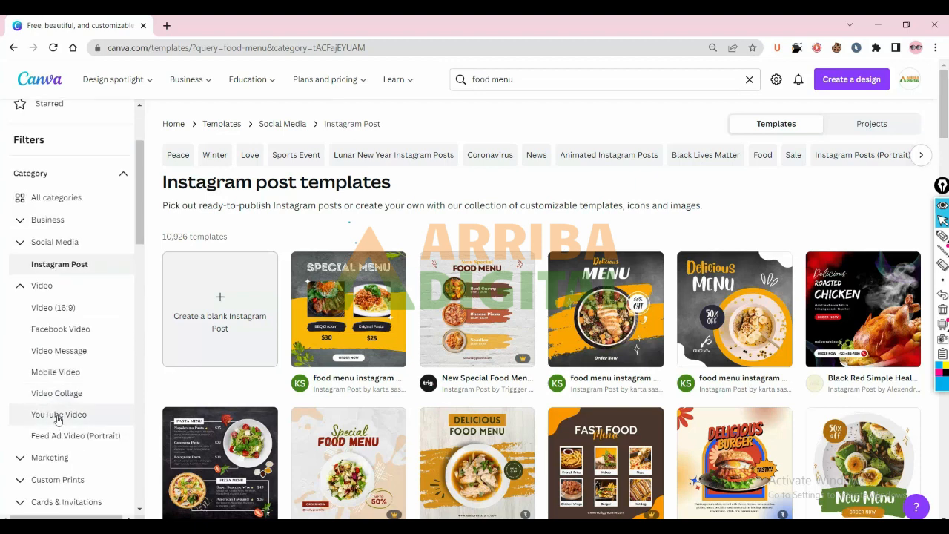
{"action": "scroll", "coordinate": [34, 412], "scroll_direction": "down", "scroll_amount": 1}
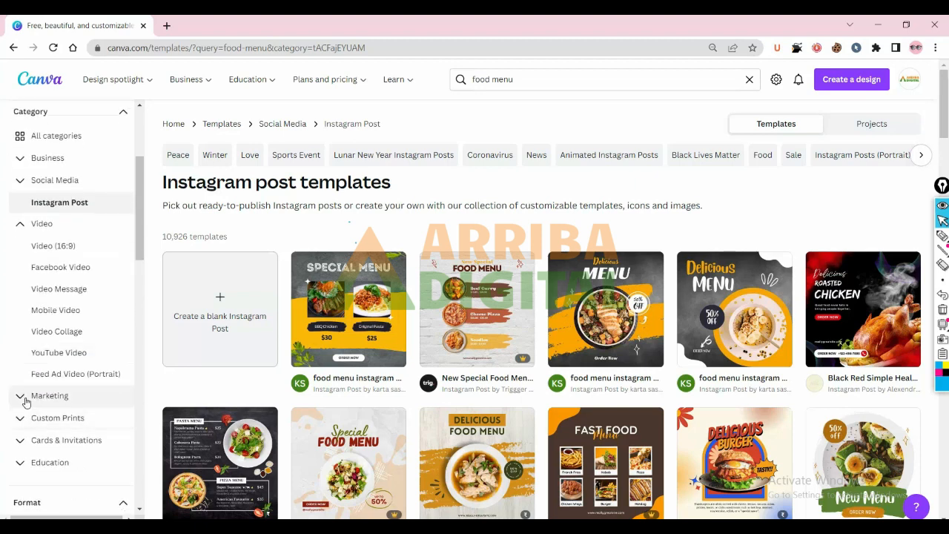
{"action": "left_click", "coordinate": [26, 225]}
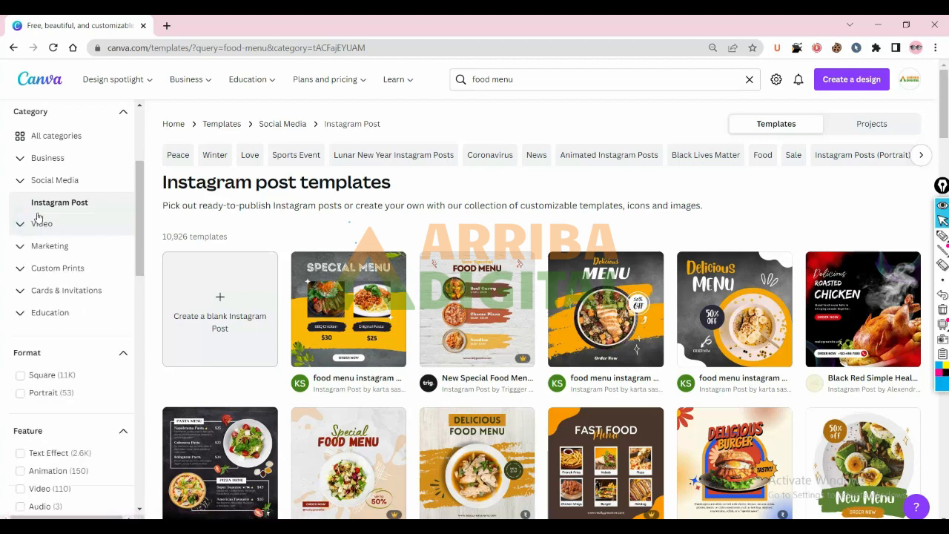
{"action": "left_click", "coordinate": [20, 181]}
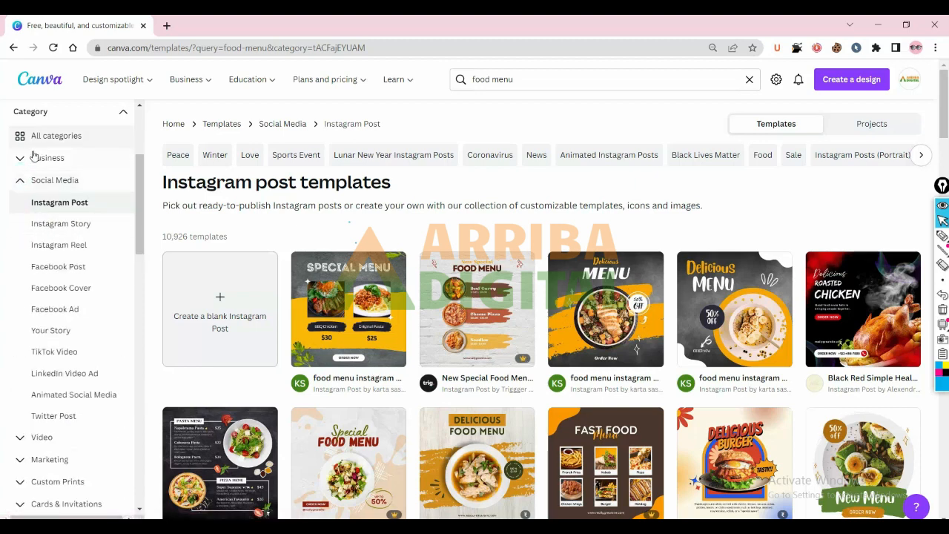
{"action": "left_click", "coordinate": [20, 181]}
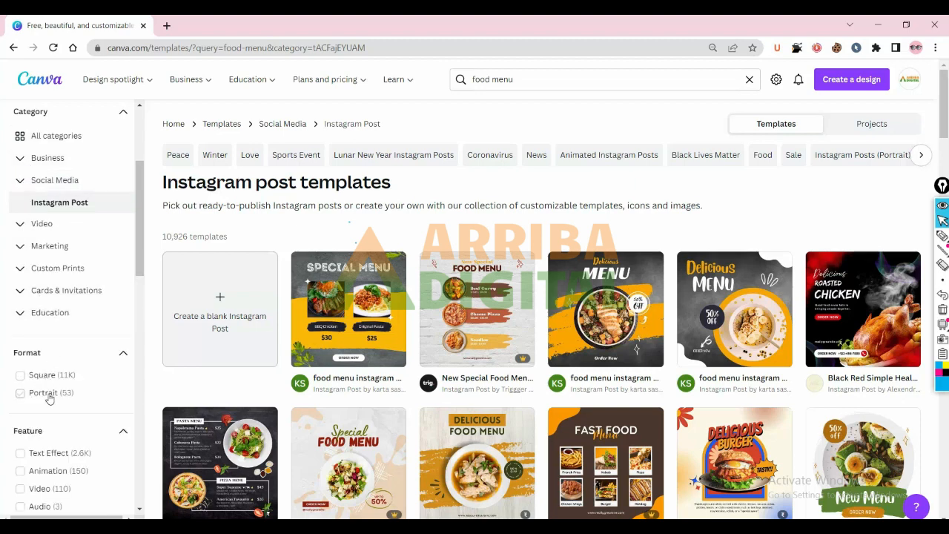
Step: Reset the food menu results to All categories, highlight the template count, and glance over the first rows
{"action": "left_click", "coordinate": [58, 136]}
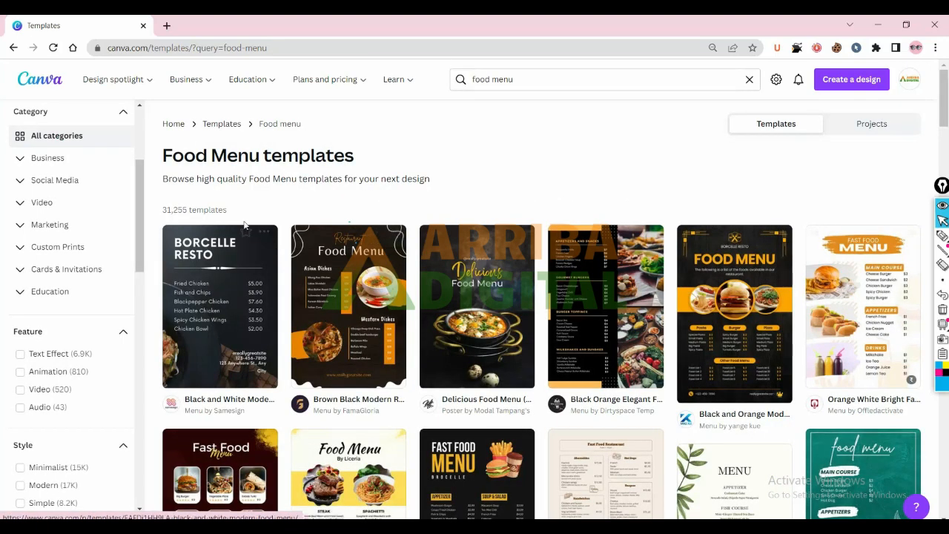
{"action": "left_click_drag", "start_coordinate": [161, 212], "coordinate": [329, 204]}
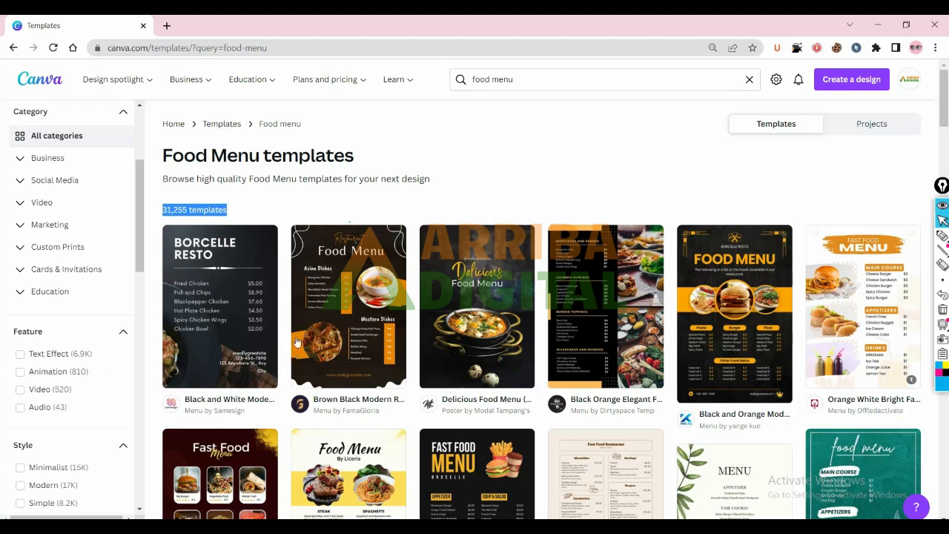
{"action": "scroll", "coordinate": [282, 339], "scroll_direction": "down", "scroll_amount": 3}
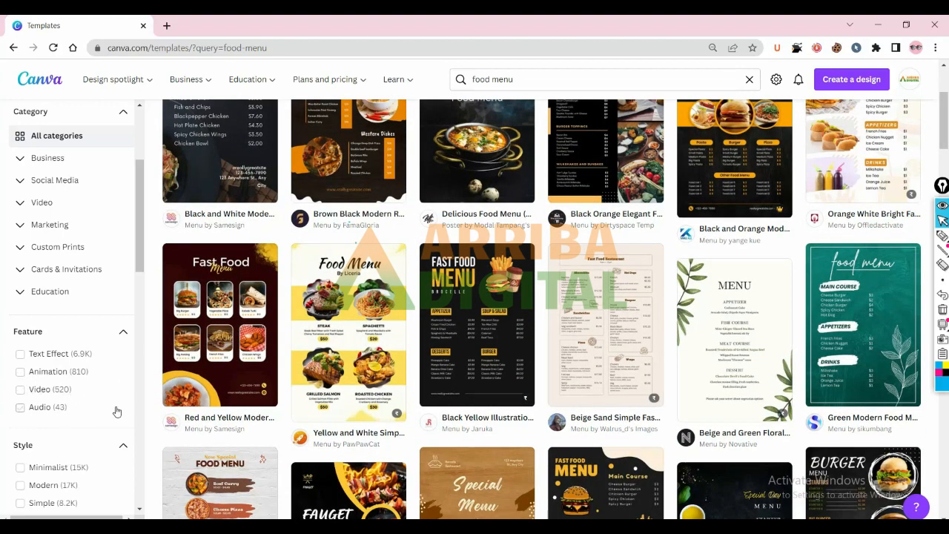
Step: Review the remaining food menu filters, including Style, Theme, Subject, Topic, Grade, Price and Color
{"action": "scroll", "coordinate": [63, 475], "scroll_direction": "down", "scroll_amount": 5}
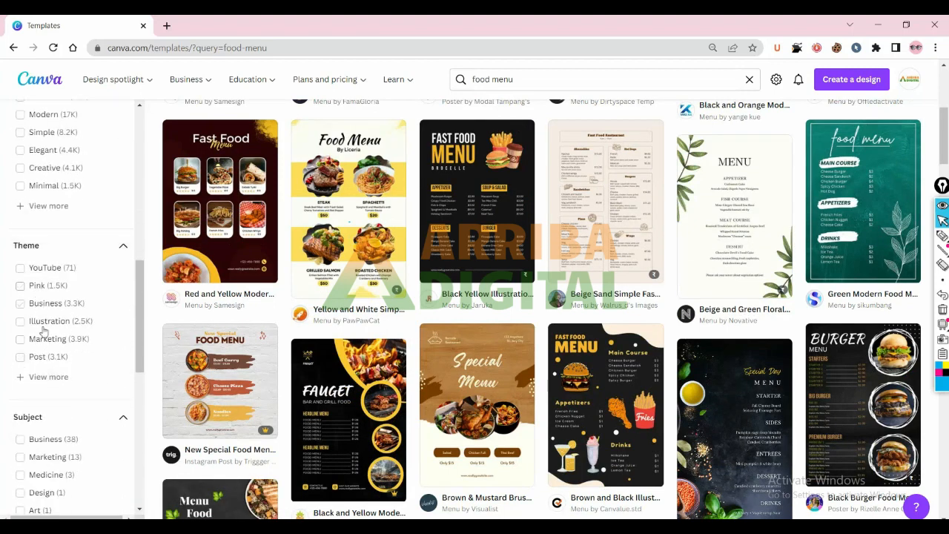
{"action": "scroll", "coordinate": [44, 333], "scroll_direction": "down", "scroll_amount": 3}
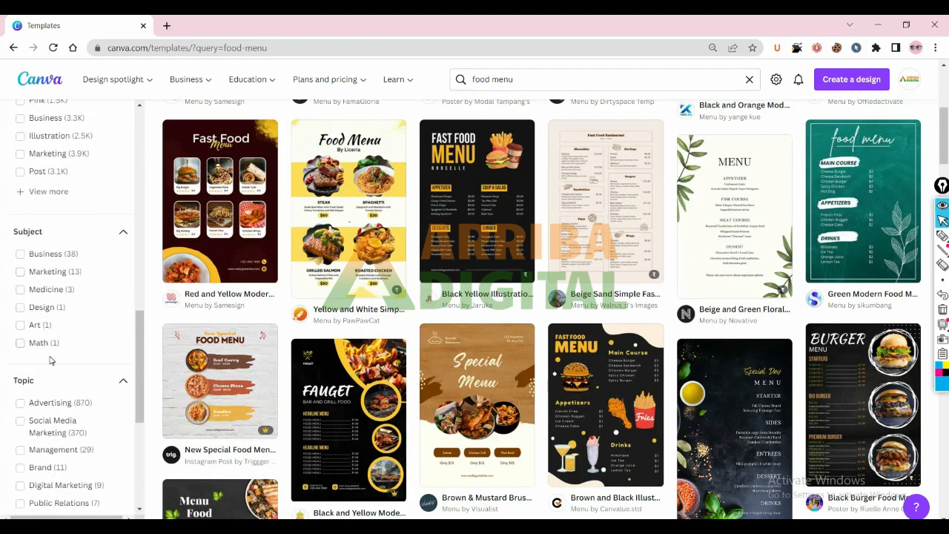
{"action": "scroll", "coordinate": [51, 361], "scroll_direction": "down", "scroll_amount": 2}
{"action": "scroll", "coordinate": [61, 380], "scroll_direction": "down", "scroll_amount": 3}
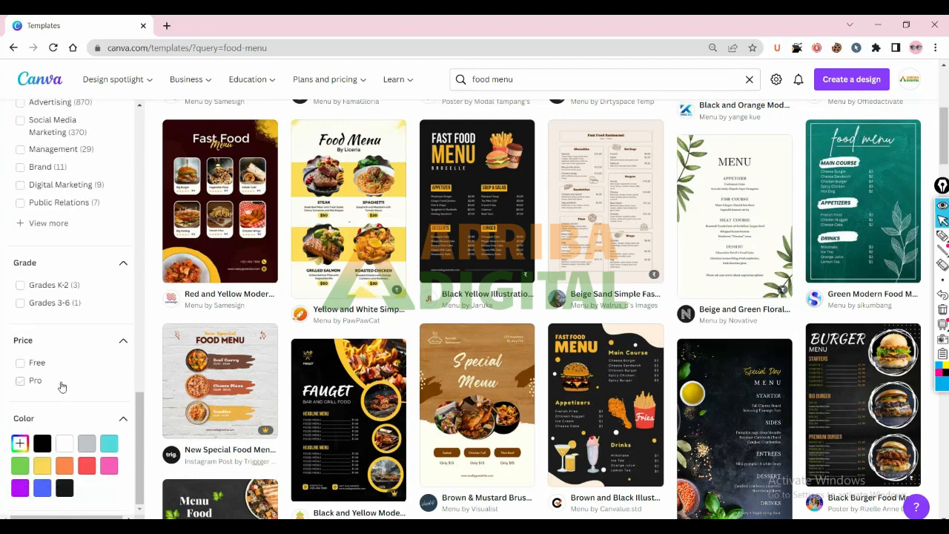
{"action": "scroll", "coordinate": [63, 382], "scroll_direction": "down", "scroll_amount": 2}
{"action": "scroll", "coordinate": [67, 375], "scroll_direction": "up", "scroll_amount": 11}
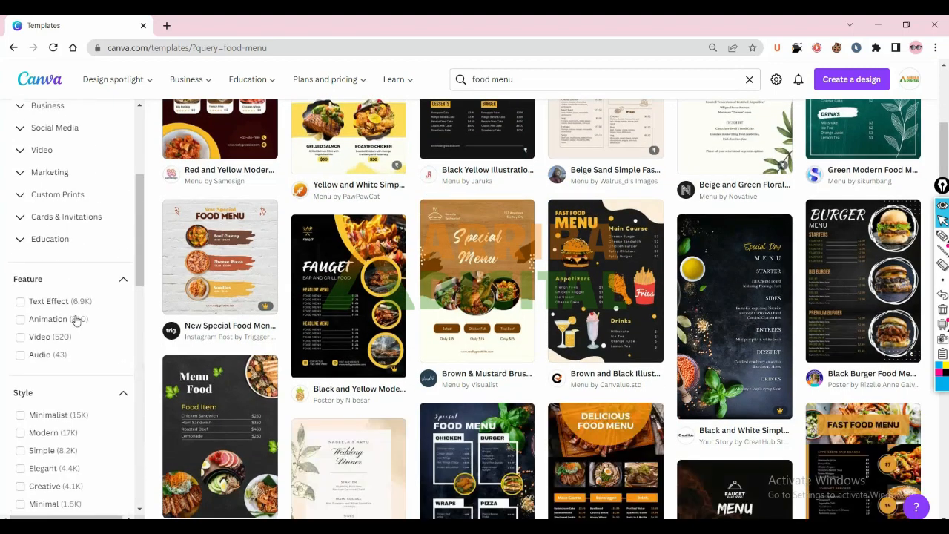
{"action": "scroll", "coordinate": [75, 320], "scroll_direction": "up", "scroll_amount": 3}
{"action": "scroll", "coordinate": [639, 324], "scroll_direction": "up", "scroll_amount": 5}
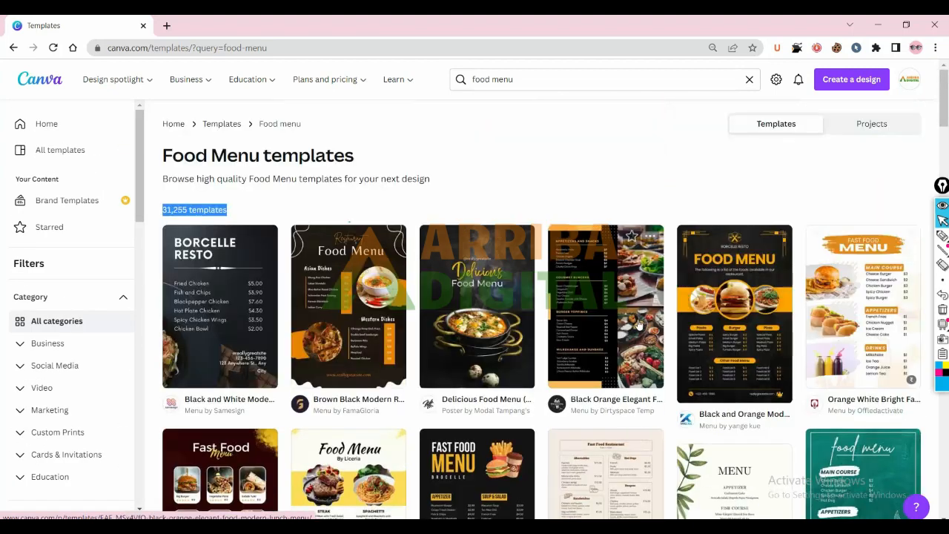
Step: Open the Projects page from Home and look through its folders, designs, images and the row of recent designs
{"action": "left_click", "coordinate": [49, 125]}
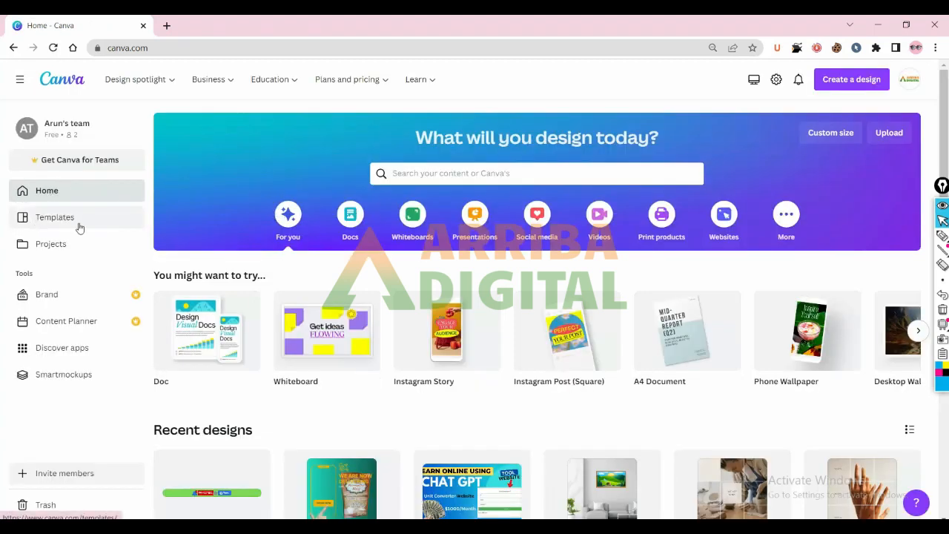
{"action": "left_click", "coordinate": [38, 247]}
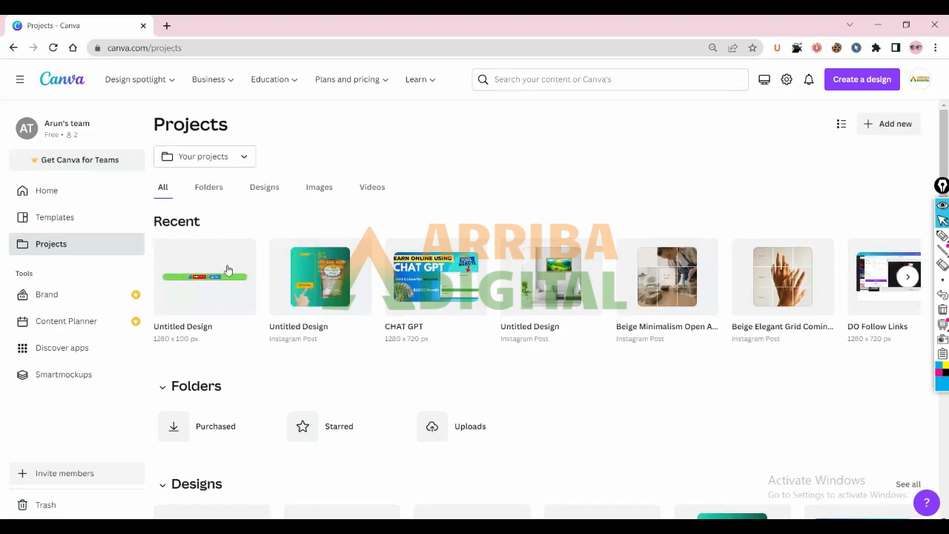
{"action": "scroll", "coordinate": [267, 331], "scroll_direction": "down", "scroll_amount": 3}
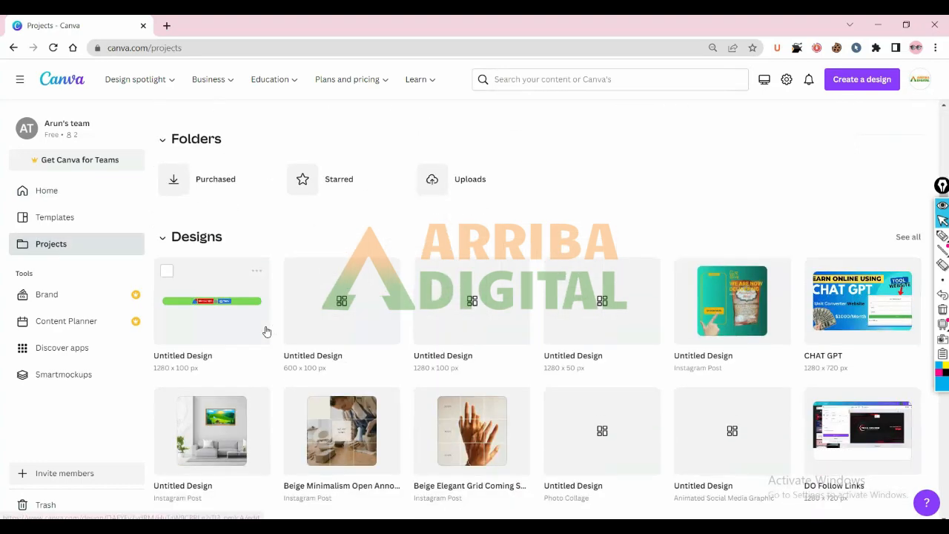
{"action": "scroll", "coordinate": [267, 331], "scroll_direction": "down", "scroll_amount": 6}
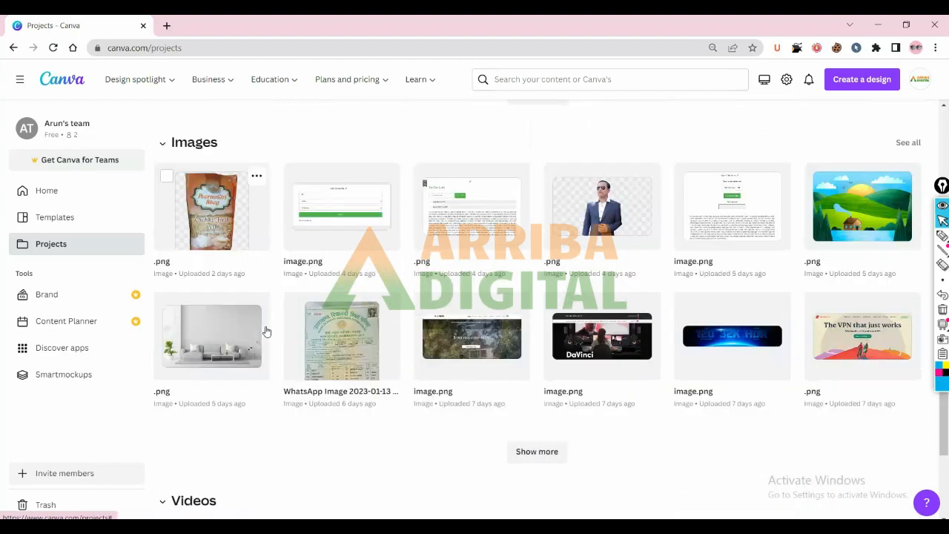
{"action": "scroll", "coordinate": [267, 330], "scroll_direction": "down", "scroll_amount": 3}
{"action": "scroll", "coordinate": [267, 331], "scroll_direction": "up", "scroll_amount": 12}
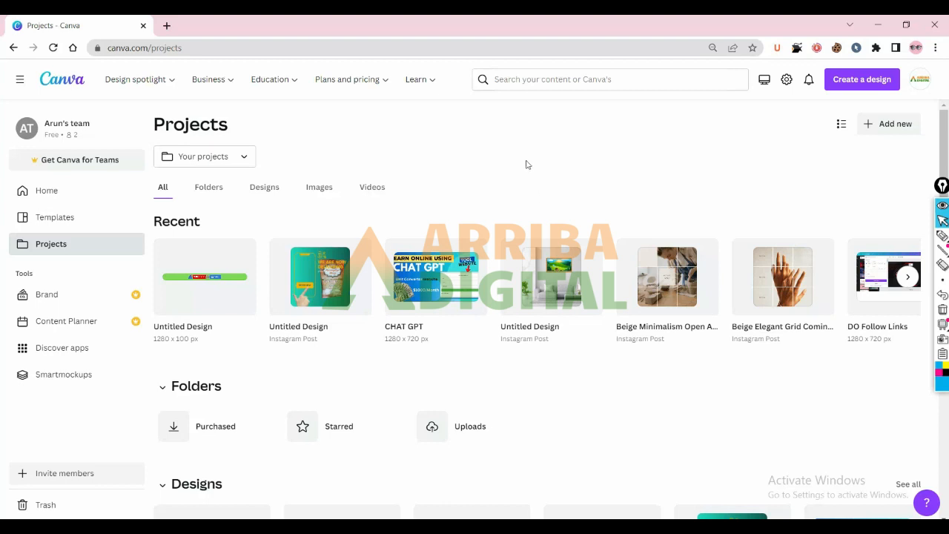
{"action": "left_click", "coordinate": [909, 278]}
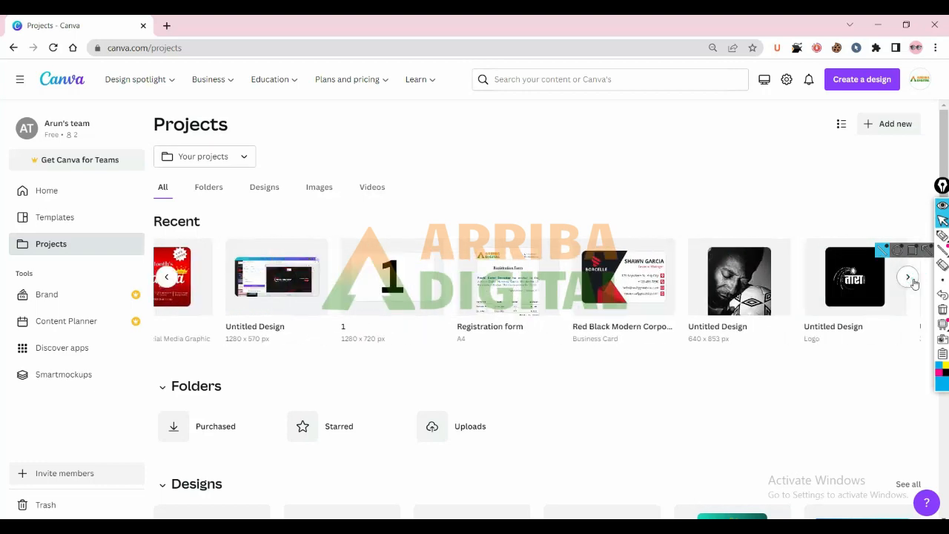
{"action": "left_click", "coordinate": [909, 277]}
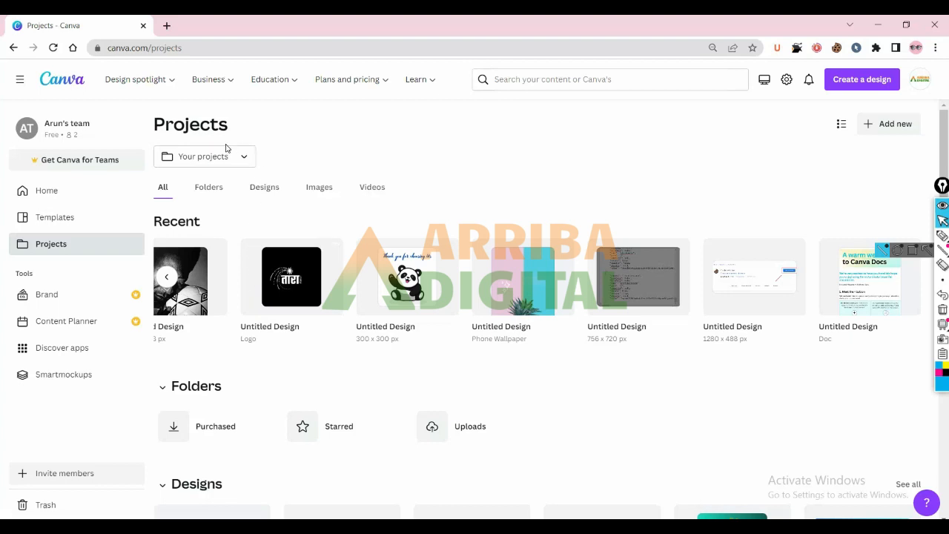
Step: Open the Brand page and review the Brand Kit sections for logos, colors and fonts
{"action": "left_click", "coordinate": [42, 297]}
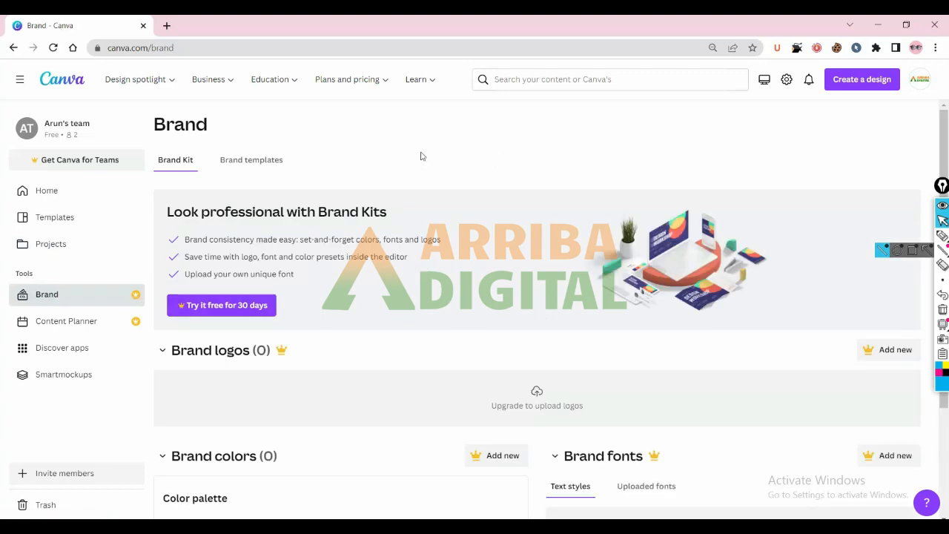
{"action": "scroll", "coordinate": [281, 162], "scroll_direction": "down", "scroll_amount": 2}
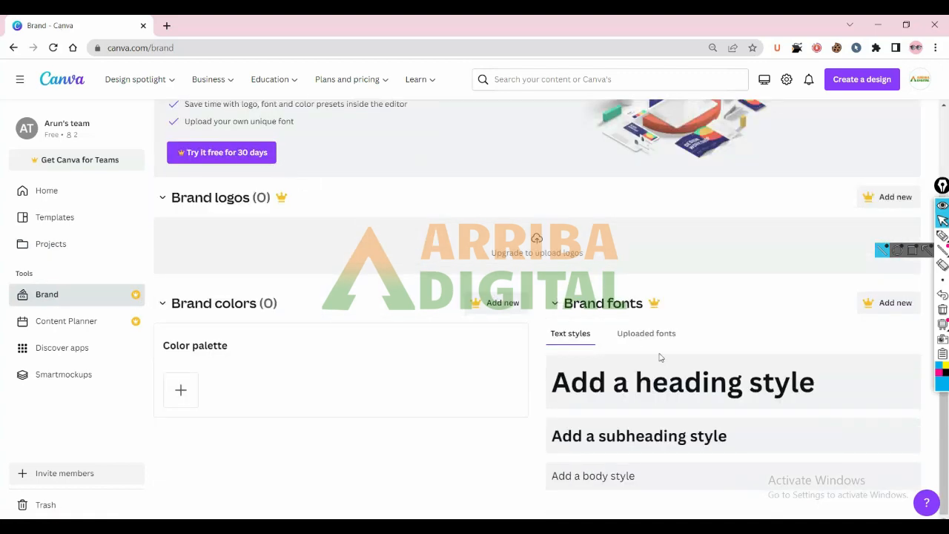
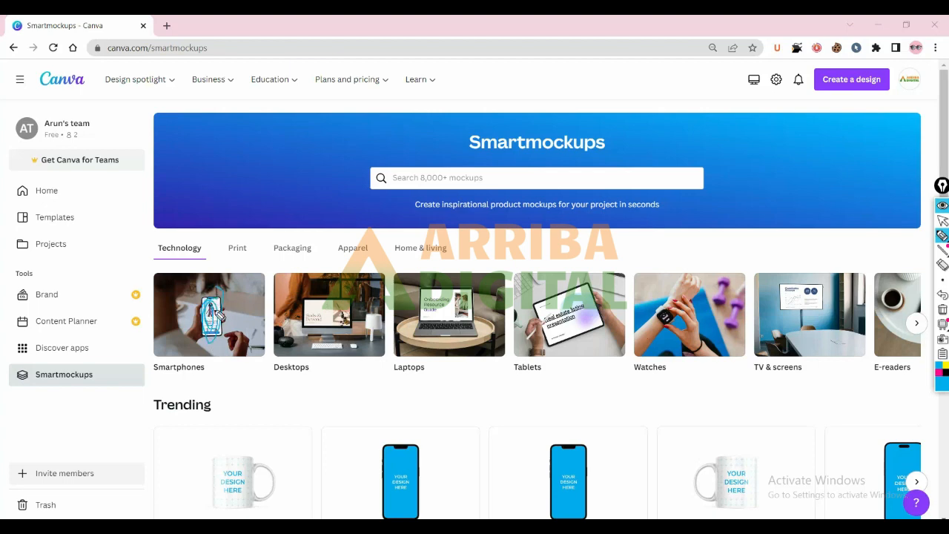
Step: Mark the screens in the Smartphones and Desktops mockup thumbnails on the Smartmockups page with the screen pen
{"action": "left_click_drag", "start_coordinate": [208, 307], "coordinate": [210, 300]}
{"action": "mouse_move", "coordinate": [312, 321]}
{"action": "left_mouse_down"}
{"action": "mouse_move", "coordinate": [310, 304]}
{"action": "mouse_move", "coordinate": [320, 303]}
{"action": "mouse_move", "coordinate": [314, 321]}
{"action": "left_mouse_up"}
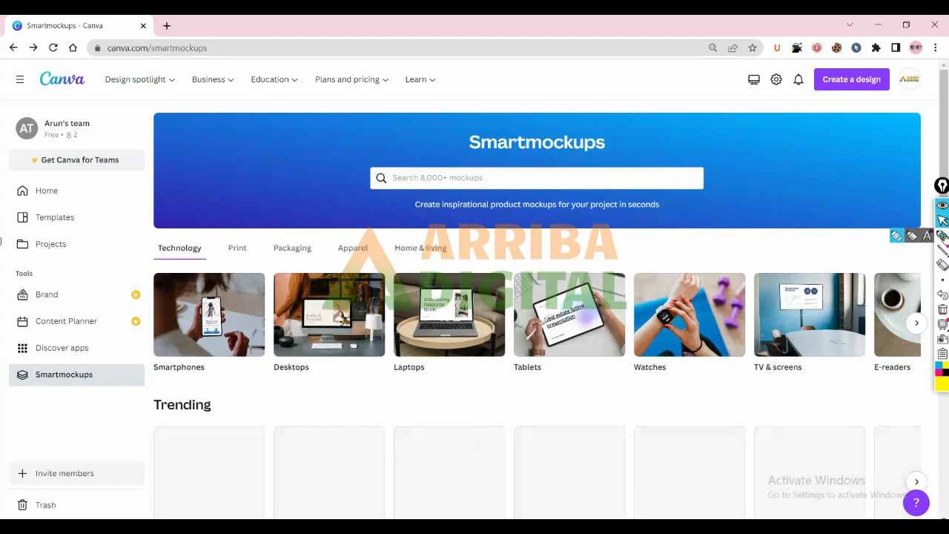
Step: Draw over the navigation sidebar from the team name to Trash with the screen pen, and erase the mark
{"action": "left_click", "coordinate": [943, 236]}
{"action": "mouse_move", "coordinate": [117, 121]}
{"action": "left_mouse_down"}
{"action": "mouse_move", "coordinate": [2, 259]}
{"action": "mouse_move", "coordinate": [104, 392]}
{"action": "mouse_move", "coordinate": [54, 88]}
{"action": "mouse_move", "coordinate": [87, 503]}
{"action": "left_mouse_up"}
{"action": "left_click", "coordinate": [943, 265]}
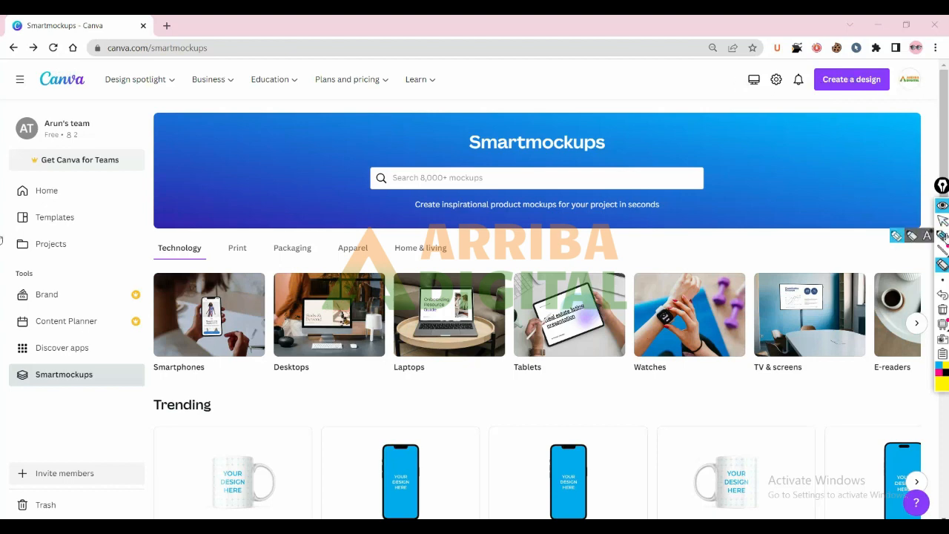
Step: Put the screen pen away, return to Home, and view the Canva for Windows download page before closing it
{"action": "left_click", "coordinate": [943, 220]}
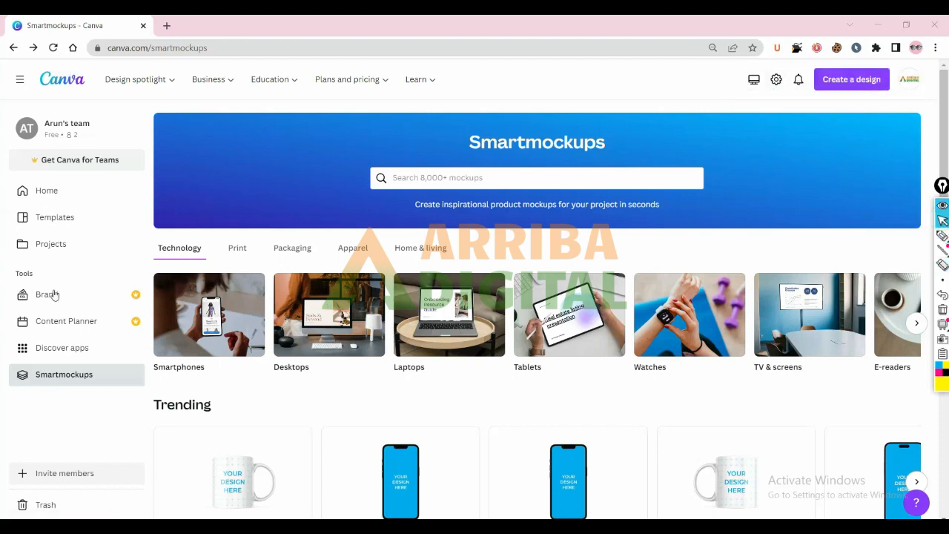
{"action": "left_click", "coordinate": [52, 190]}
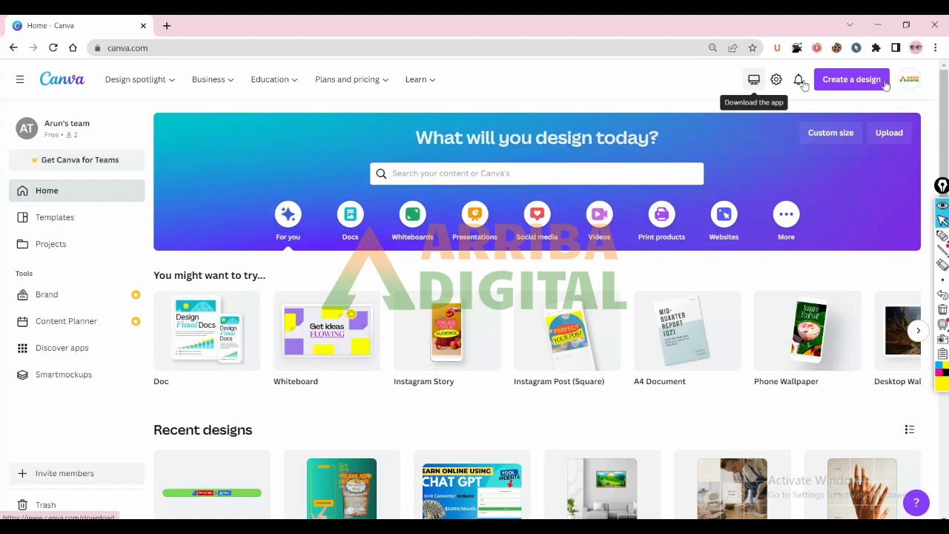
{"action": "left_click", "coordinate": [755, 83]}
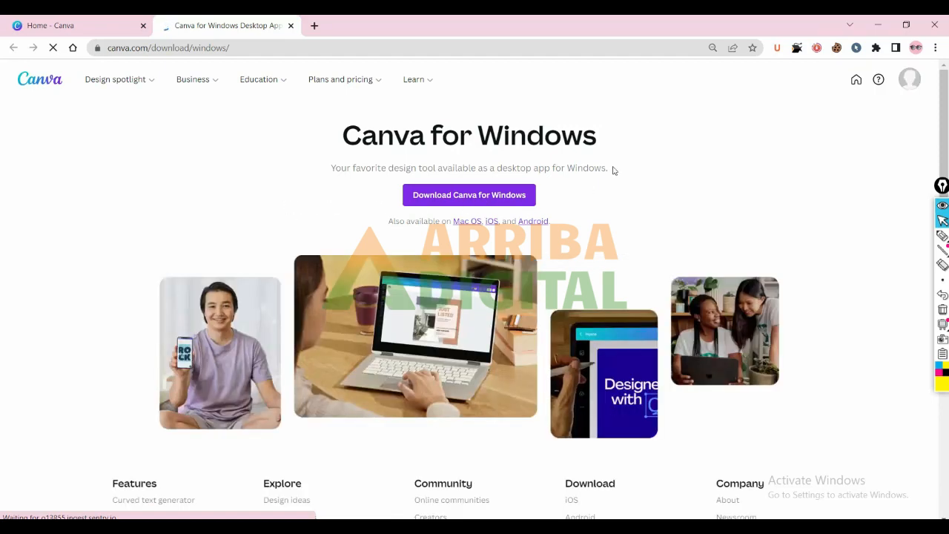
{"action": "left_click", "coordinate": [89, 26]}
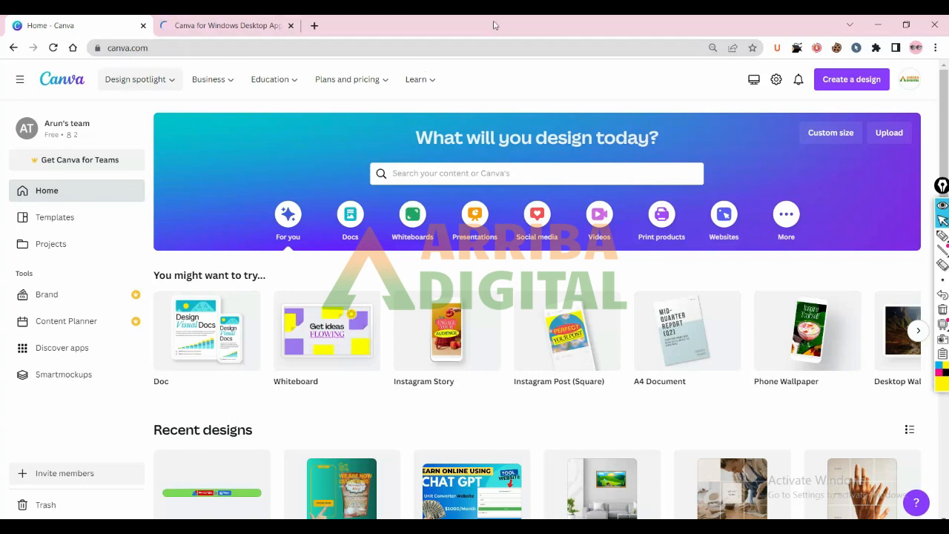
{"action": "left_click", "coordinate": [245, 26]}
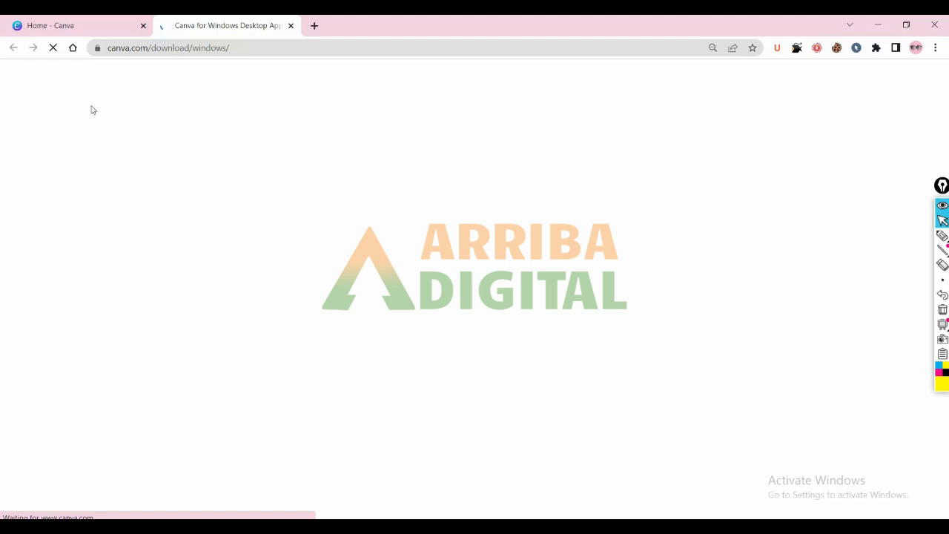
{"action": "left_click", "coordinate": [291, 25]}
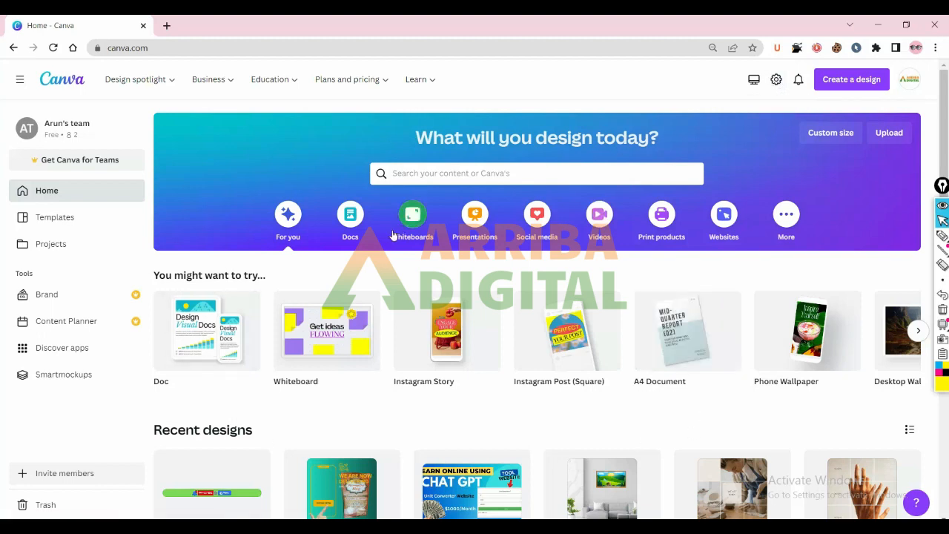
Step: Open the account settings and look through Your account down to the theme, accessibility and link opening options
{"action": "left_click", "coordinate": [774, 82]}
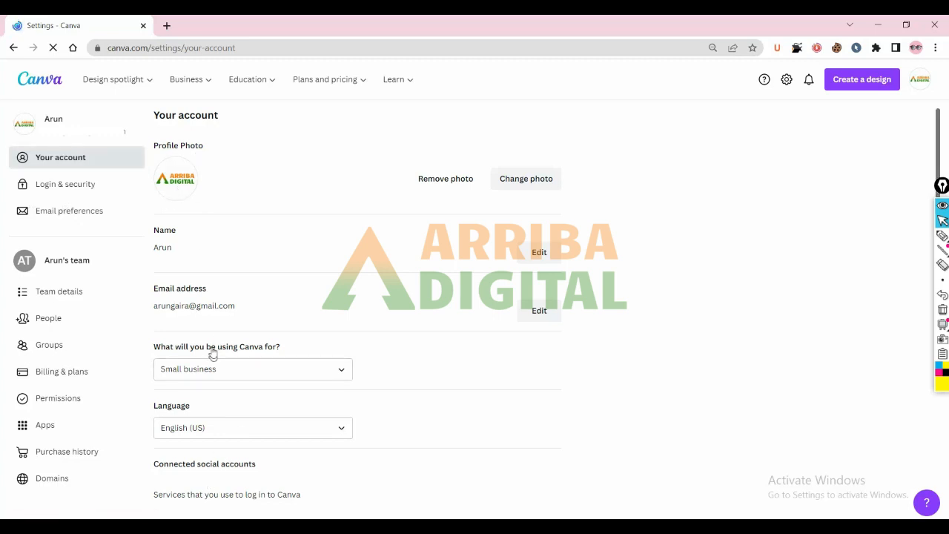
{"action": "scroll", "coordinate": [285, 334], "scroll_direction": "down", "scroll_amount": 3}
{"action": "scroll", "coordinate": [281, 332], "scroll_direction": "down", "scroll_amount": 9}
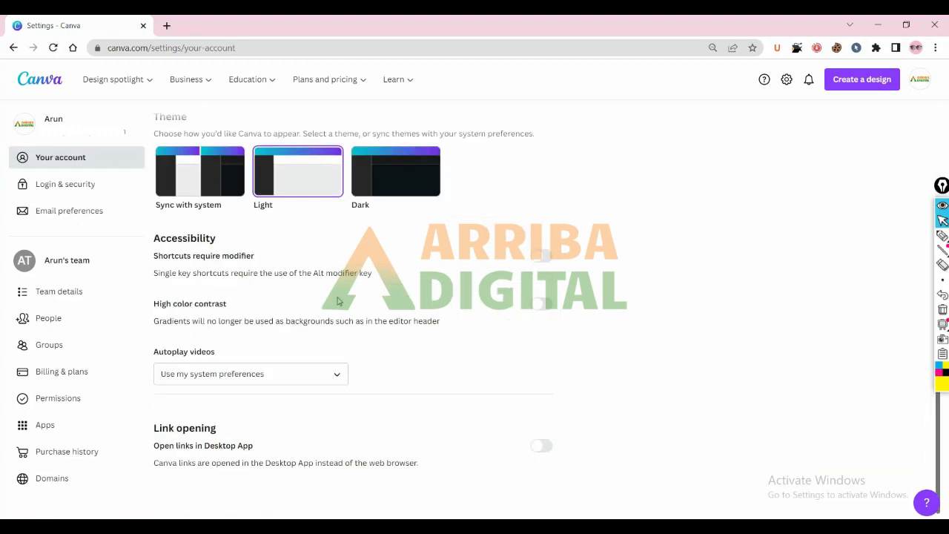
Step: Review the Login & security settings, including signing out from all devices and deleting the account
{"action": "left_click", "coordinate": [65, 183]}
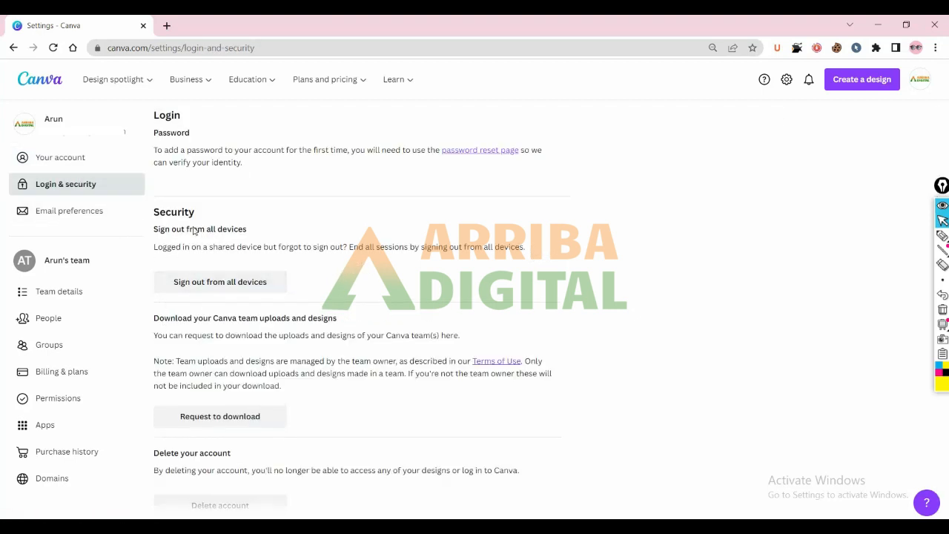
{"action": "scroll", "coordinate": [211, 252], "scroll_direction": "down", "scroll_amount": 1}
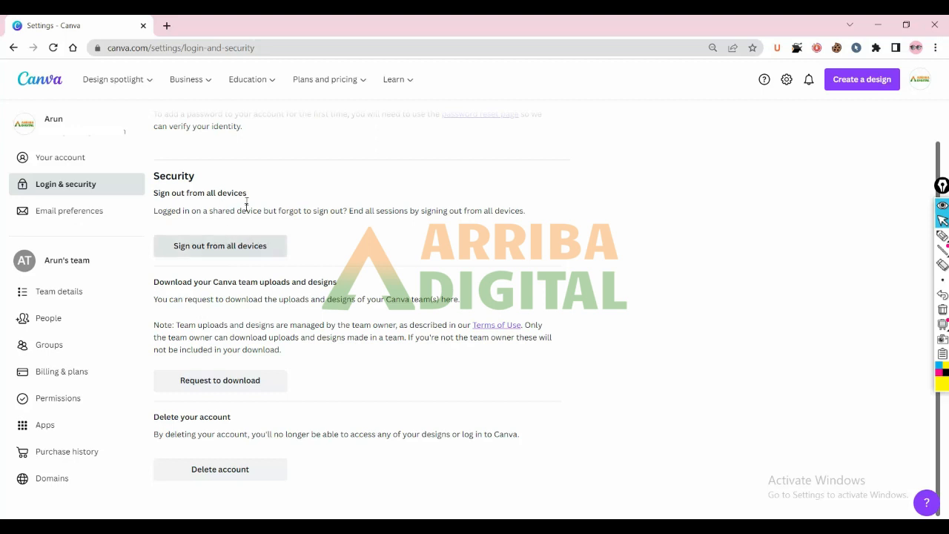
{"action": "scroll", "coordinate": [232, 185], "scroll_direction": "up", "scroll_amount": 1}
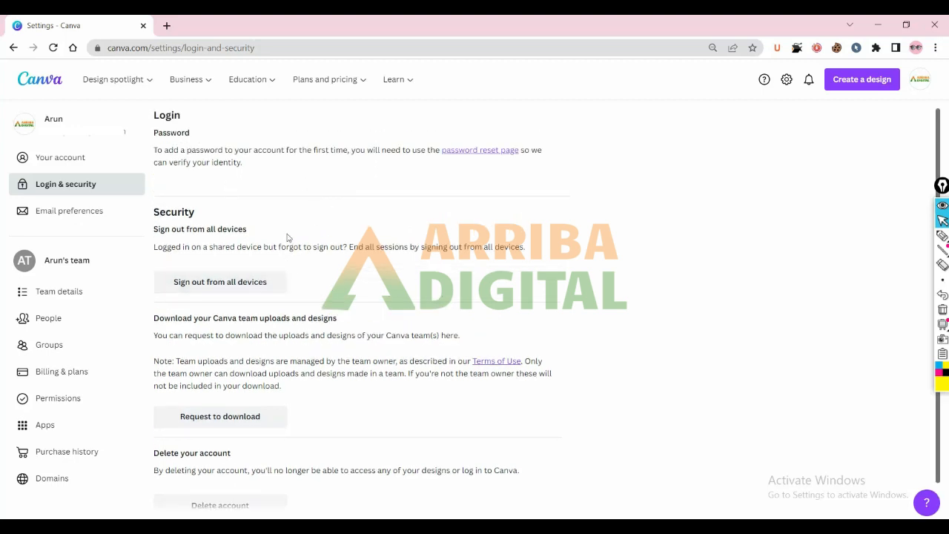
Step: Review the Email preferences topics, message frequency and privacy options, and view the Team details settings
{"action": "left_click", "coordinate": [50, 212]}
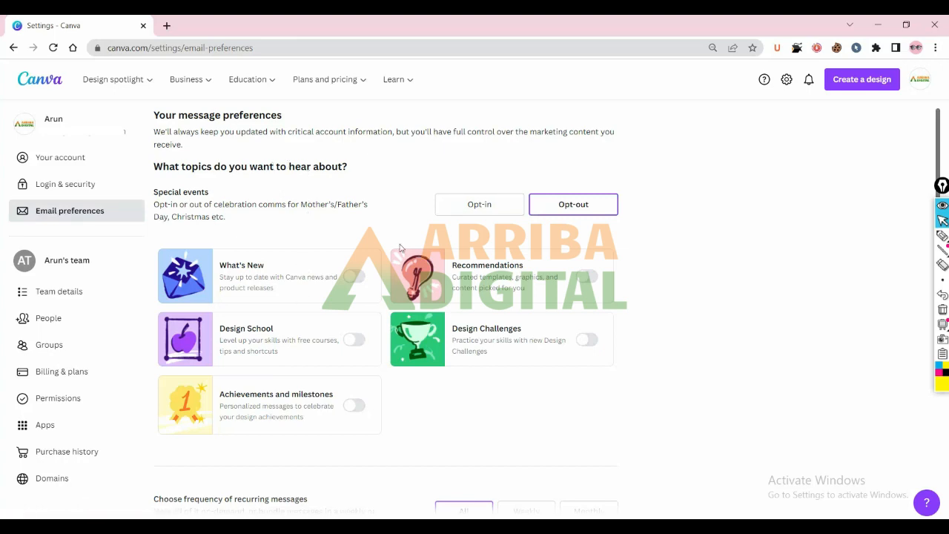
{"action": "scroll", "coordinate": [267, 223], "scroll_direction": "down", "scroll_amount": 3}
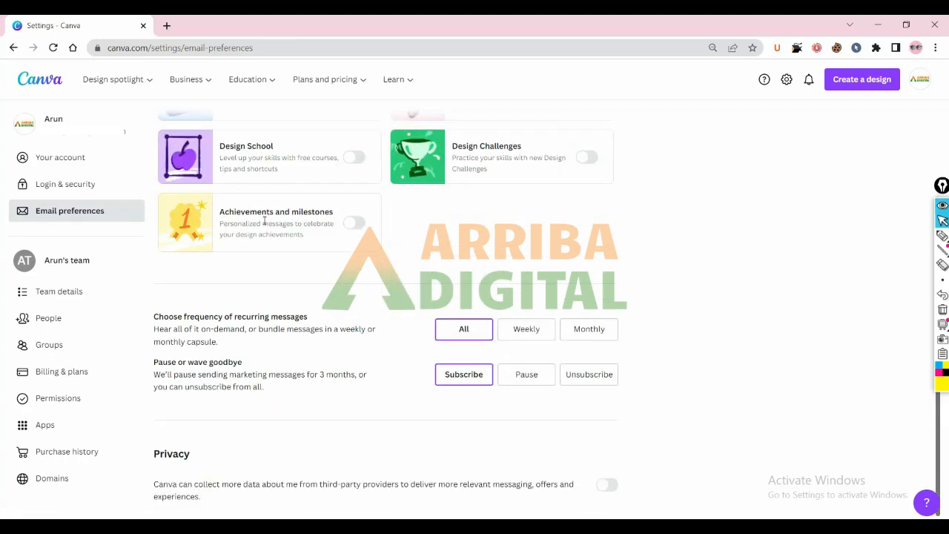
{"action": "scroll", "coordinate": [264, 223], "scroll_direction": "up", "scroll_amount": 3}
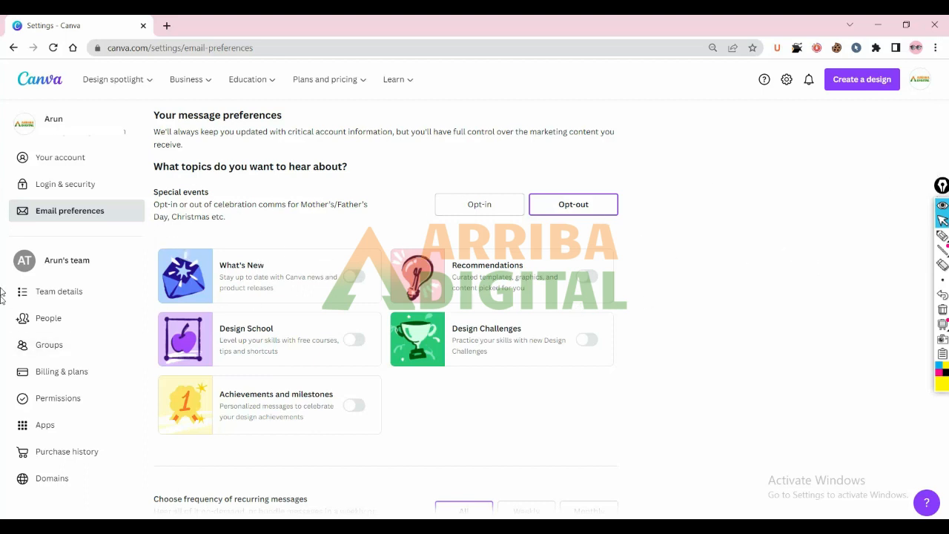
{"action": "left_click", "coordinate": [57, 294]}
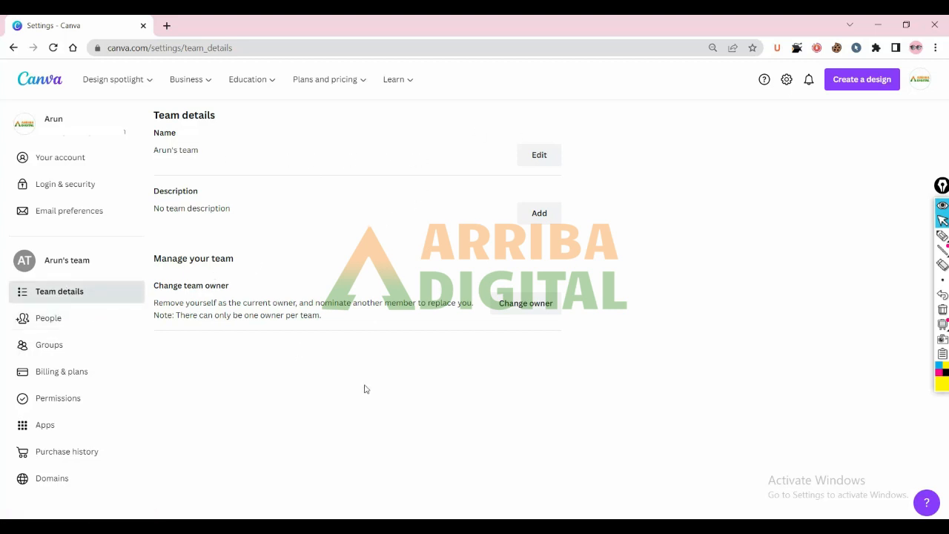
Step: In the People settings, generate and copy a team invite link, and close the invitation dialog without sending any invitations
{"action": "left_click", "coordinate": [56, 319]}
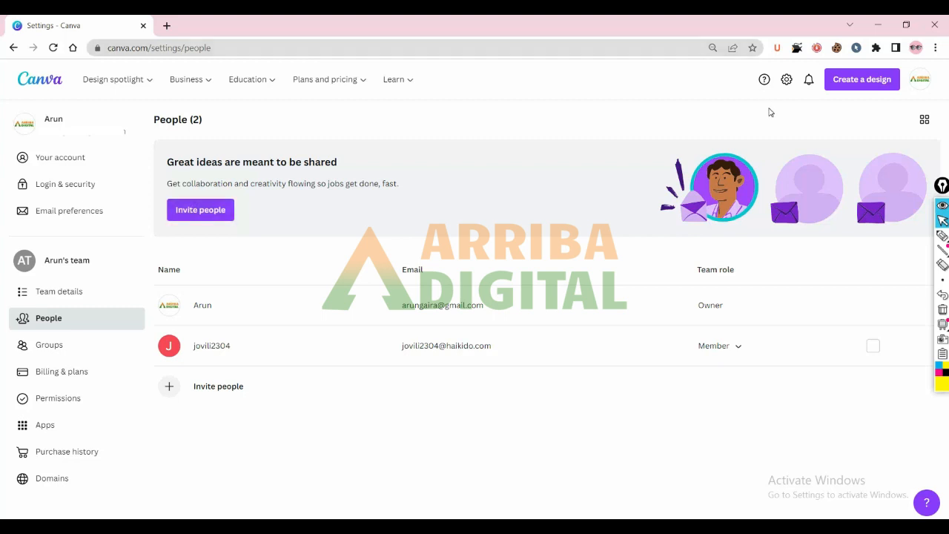
{"action": "left_click", "coordinate": [219, 213]}
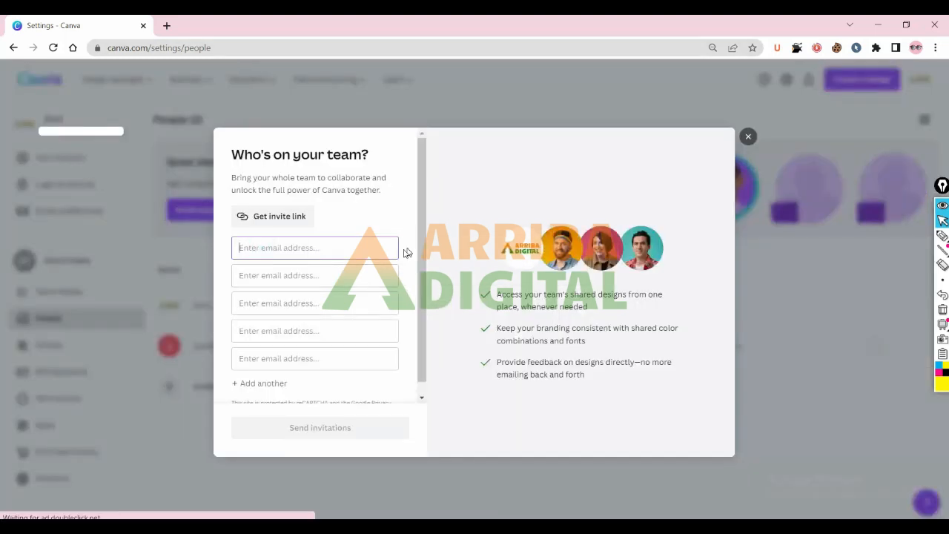
{"action": "left_click", "coordinate": [302, 429]}
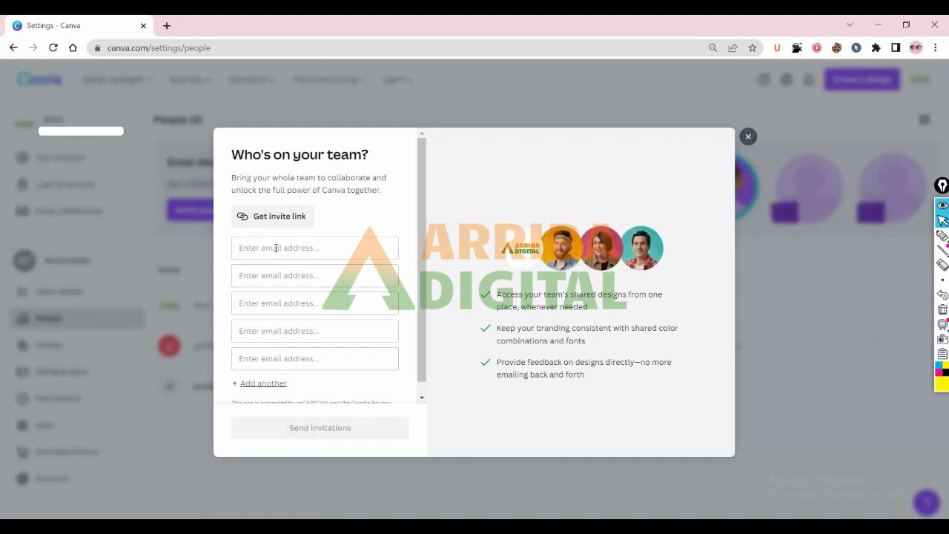
{"action": "left_click", "coordinate": [270, 219]}
{"action": "left_click", "coordinate": [376, 215]}
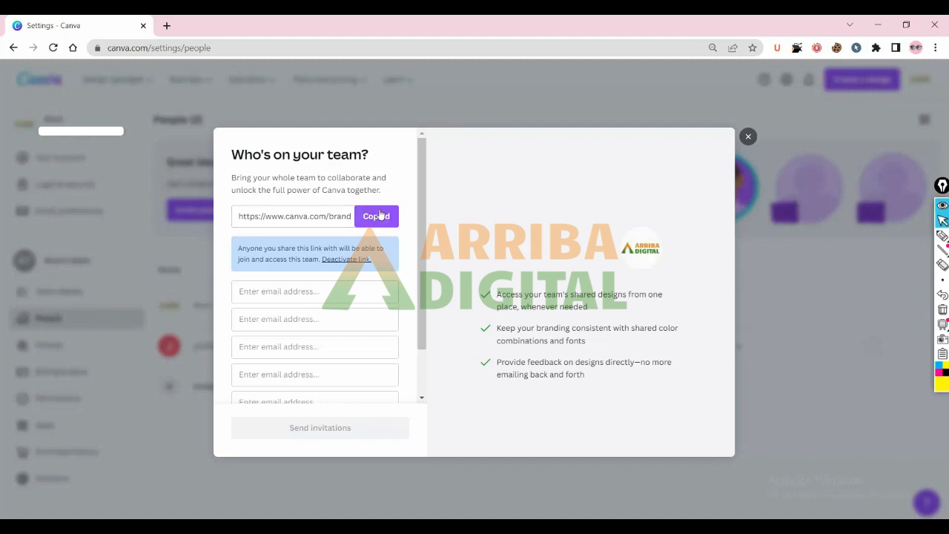
{"action": "left_click", "coordinate": [257, 292]}
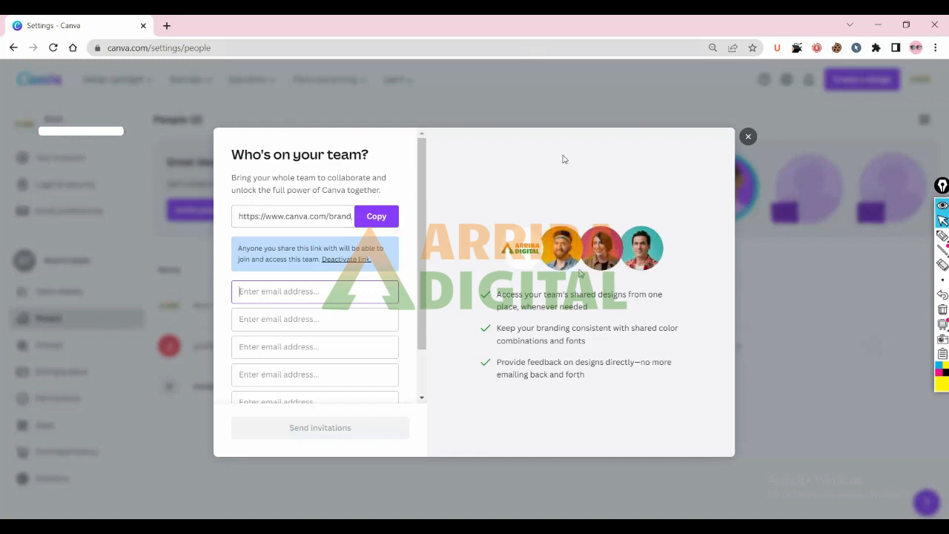
{"action": "left_click", "coordinate": [747, 138]}
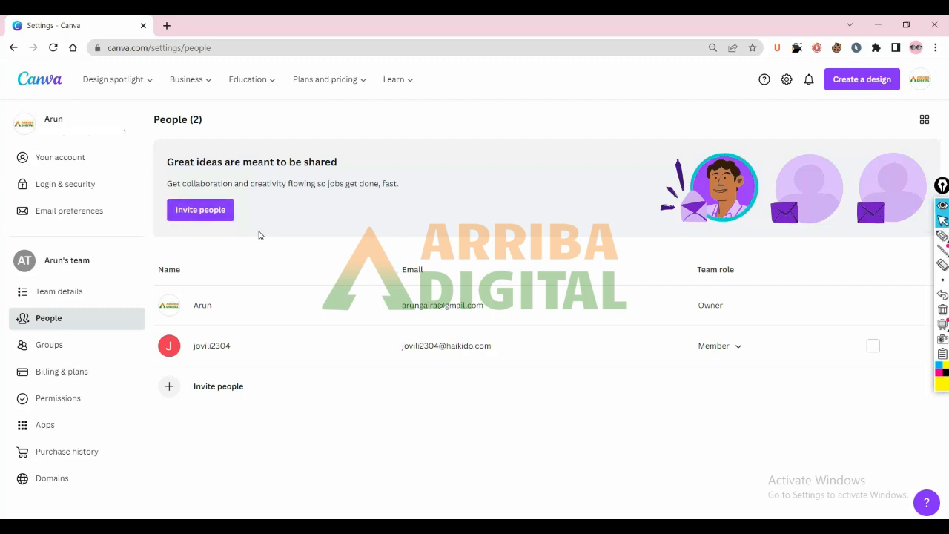
Step: View the Groups settings and review the payment, subscription and team billing sections of Billing & plans
{"action": "left_click", "coordinate": [48, 343]}
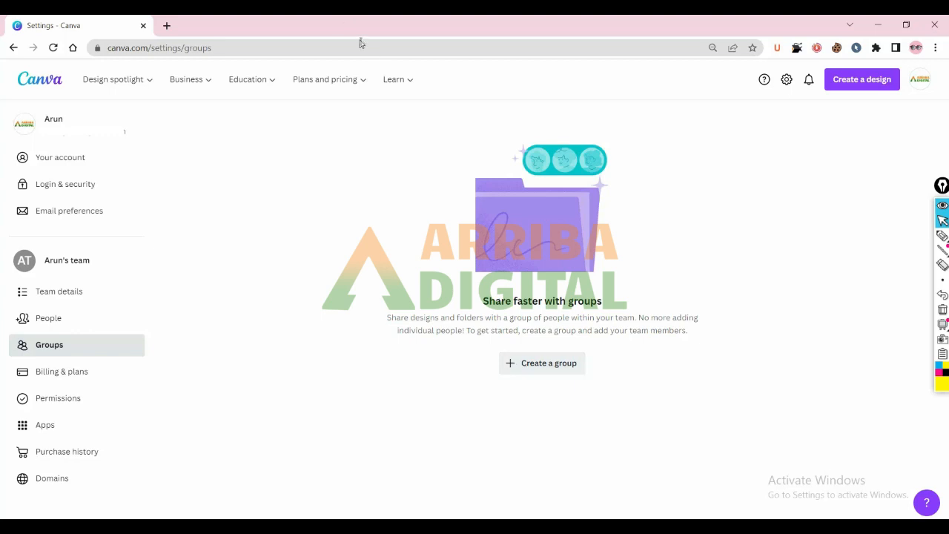
{"action": "left_click", "coordinate": [60, 373]}
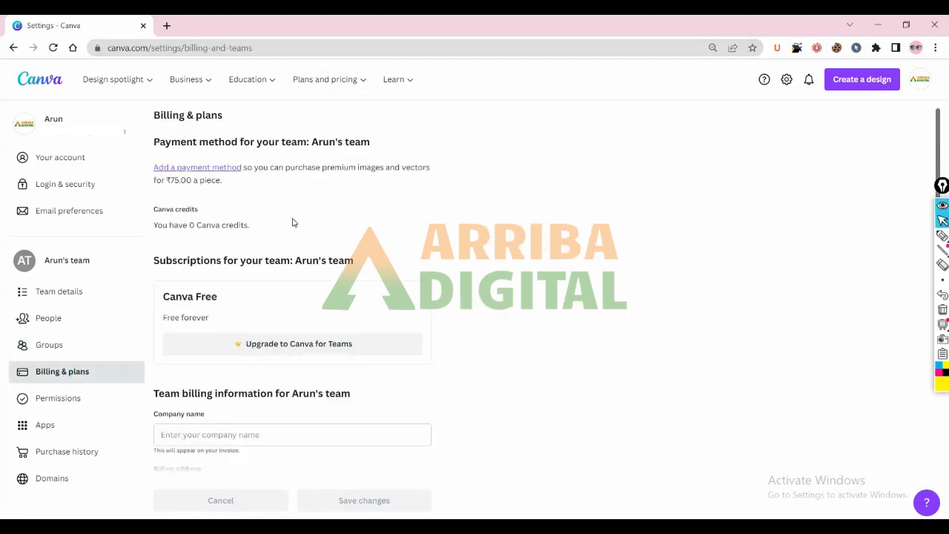
{"action": "scroll", "coordinate": [293, 223], "scroll_direction": "down", "scroll_amount": 4}
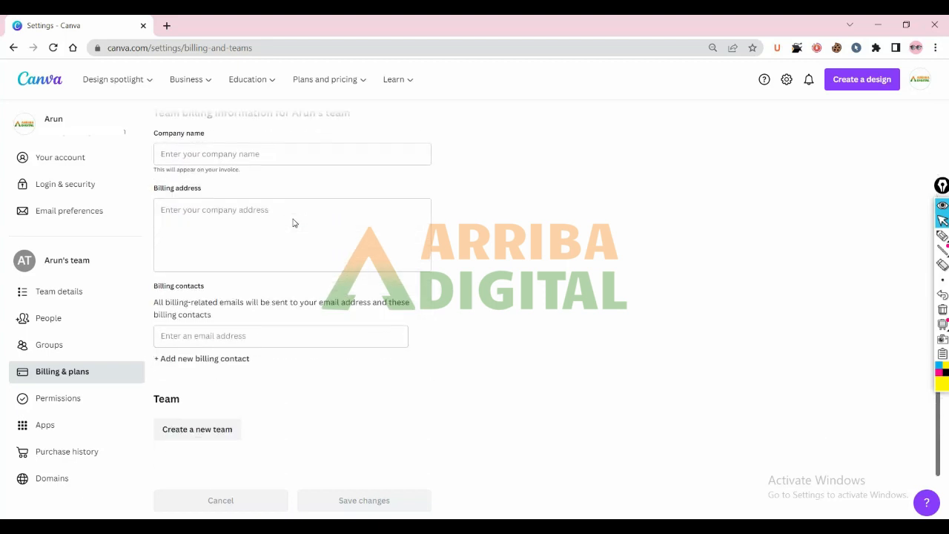
{"action": "scroll", "coordinate": [293, 223], "scroll_direction": "up", "scroll_amount": 4}
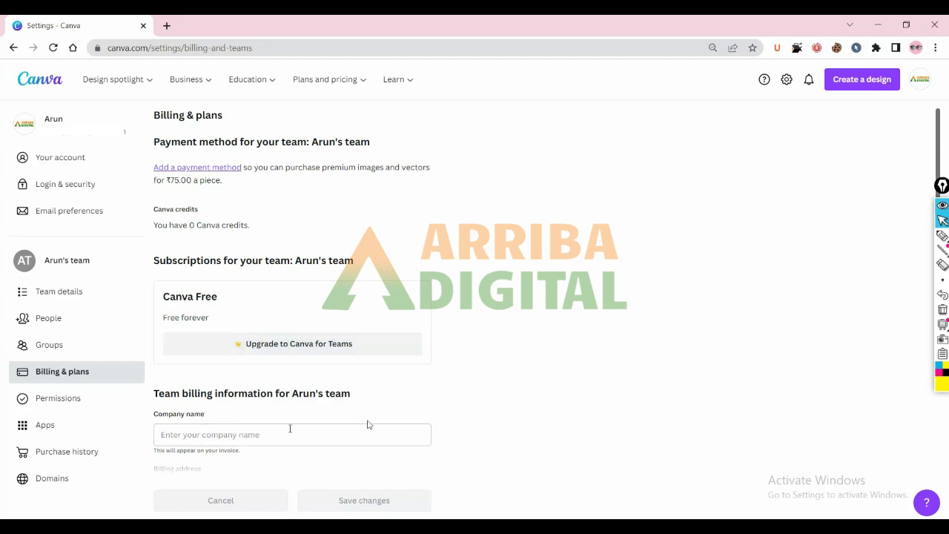
Step: Examine the Permissions choices for who can invite new members, keeping Only administrators selected
{"action": "left_click", "coordinate": [51, 404]}
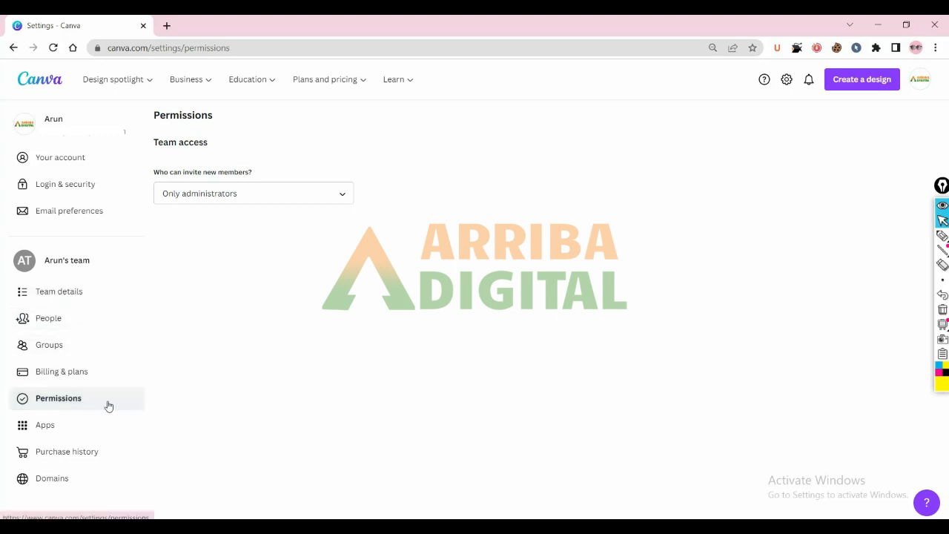
{"action": "left_click", "coordinate": [338, 194]}
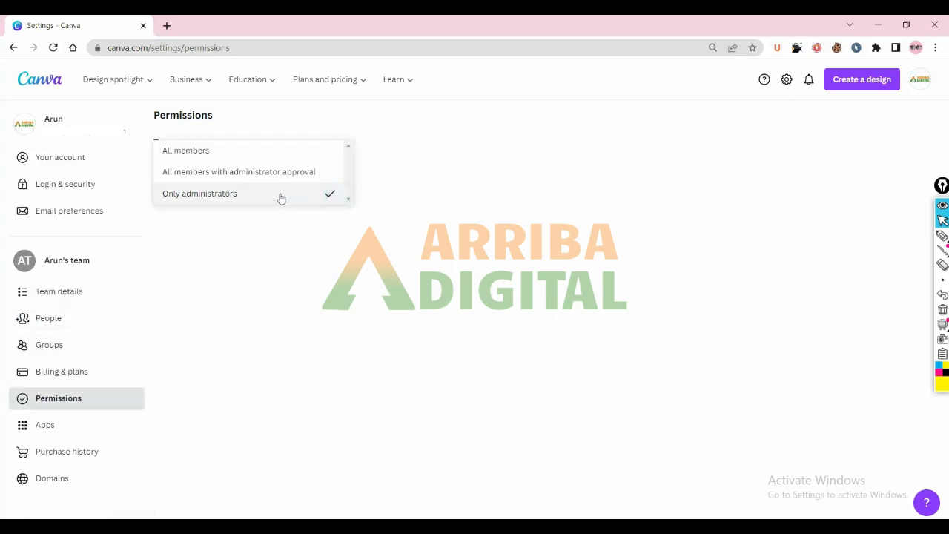
{"action": "left_click", "coordinate": [431, 209]}
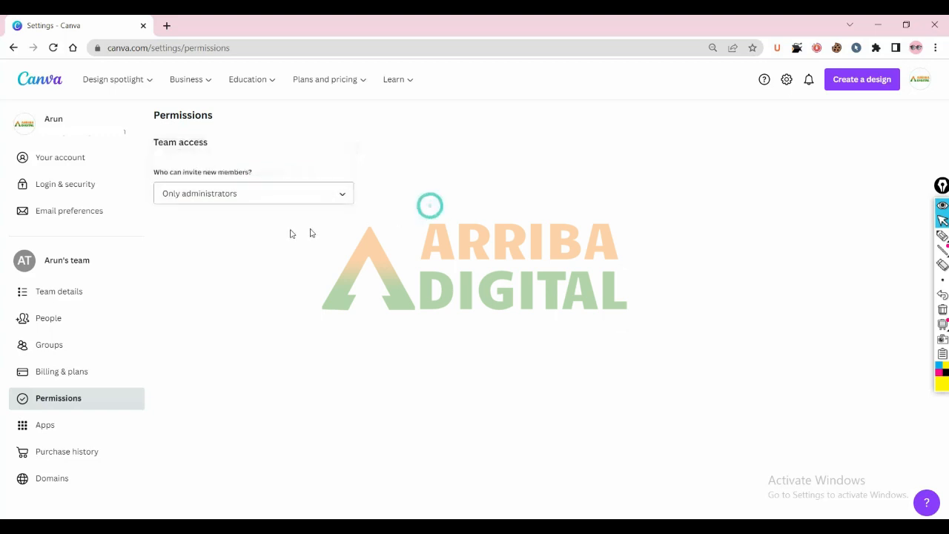
{"action": "left_click", "coordinate": [346, 195]}
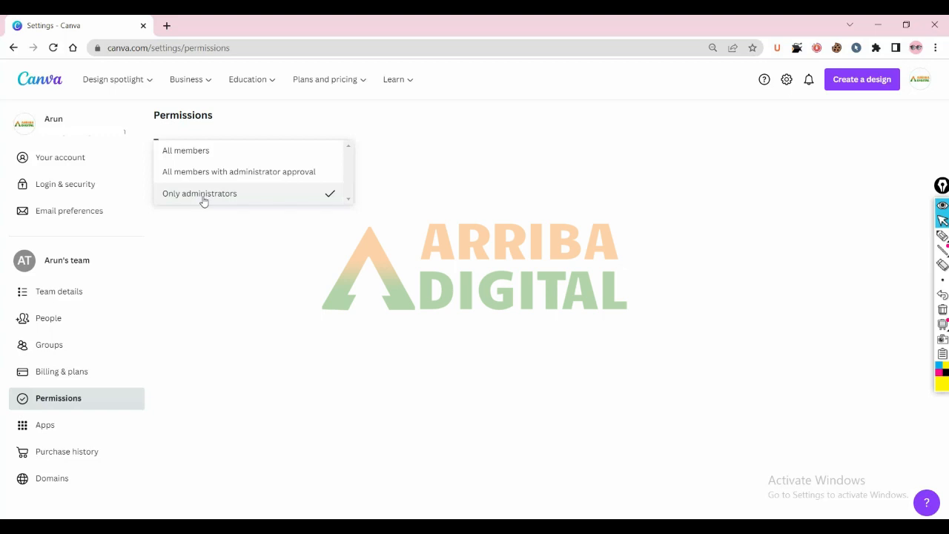
{"action": "left_click", "coordinate": [204, 200]}
{"action": "left_click", "coordinate": [299, 187]}
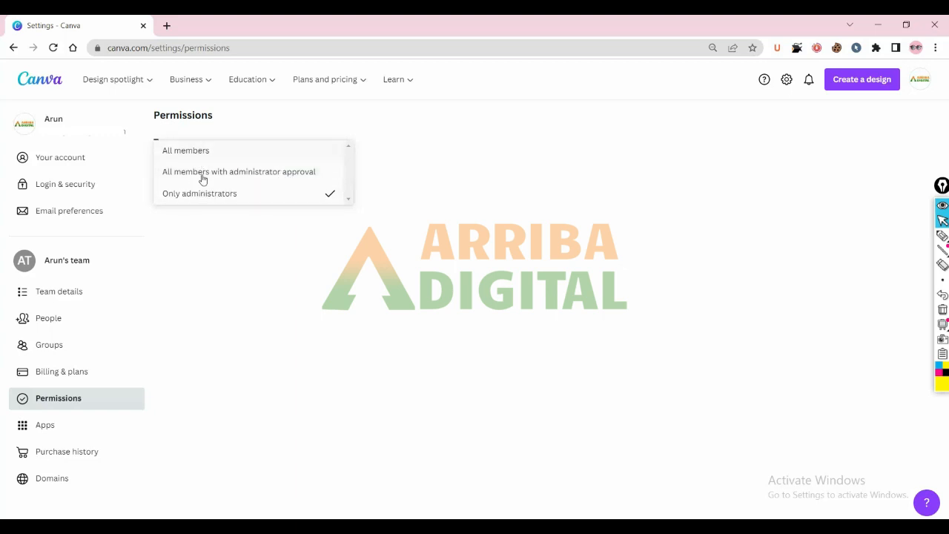
{"action": "left_click", "coordinate": [254, 248]}
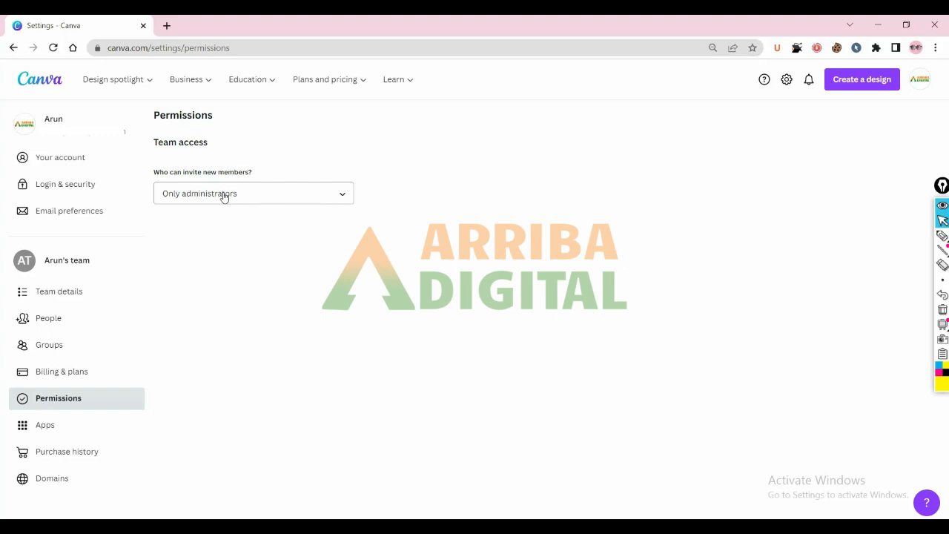
Step: View the team's Apps settings and the Domains settings
{"action": "left_click", "coordinate": [45, 432]}
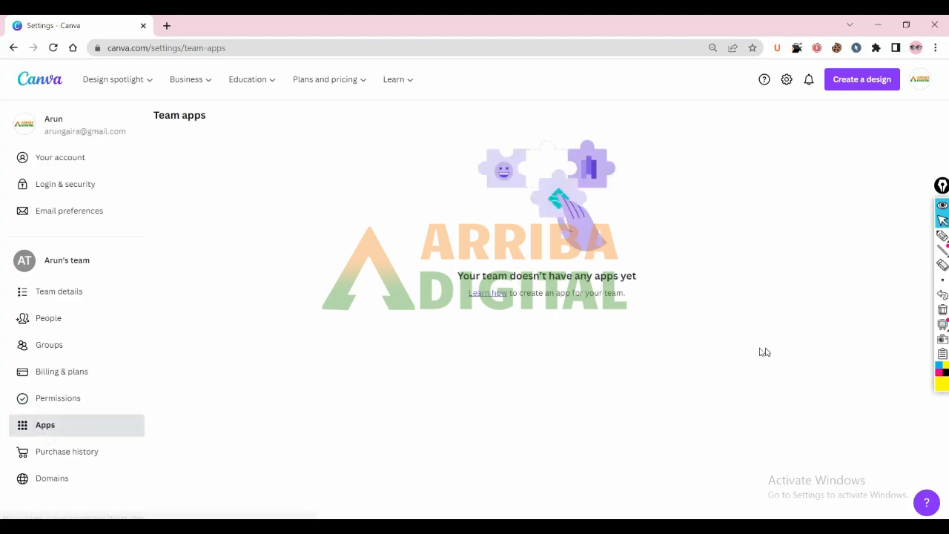
{"action": "left_click", "coordinate": [59, 479]}
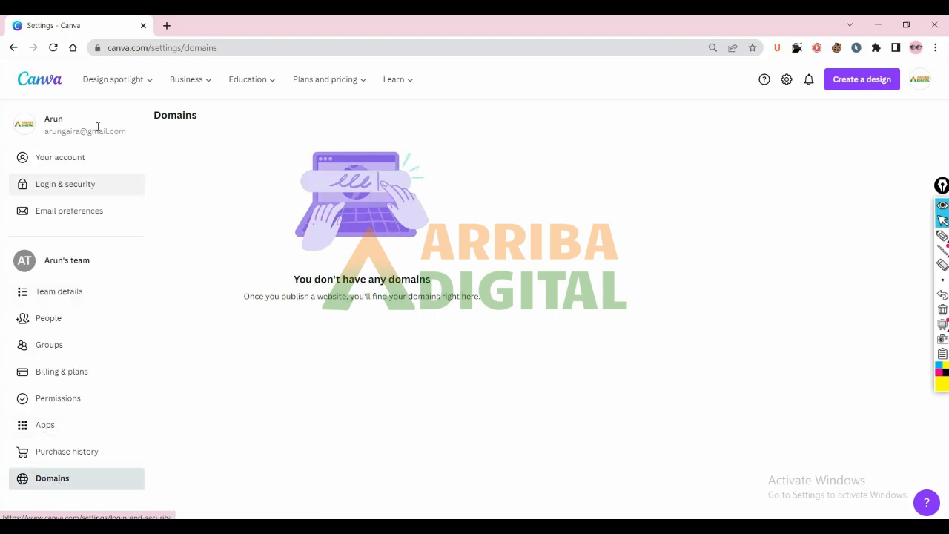
Step: Return from the Domains settings to the home page and look through the account menu's options
{"action": "left_click", "coordinate": [13, 46]}
{"action": "left_click", "coordinate": [13, 48]}
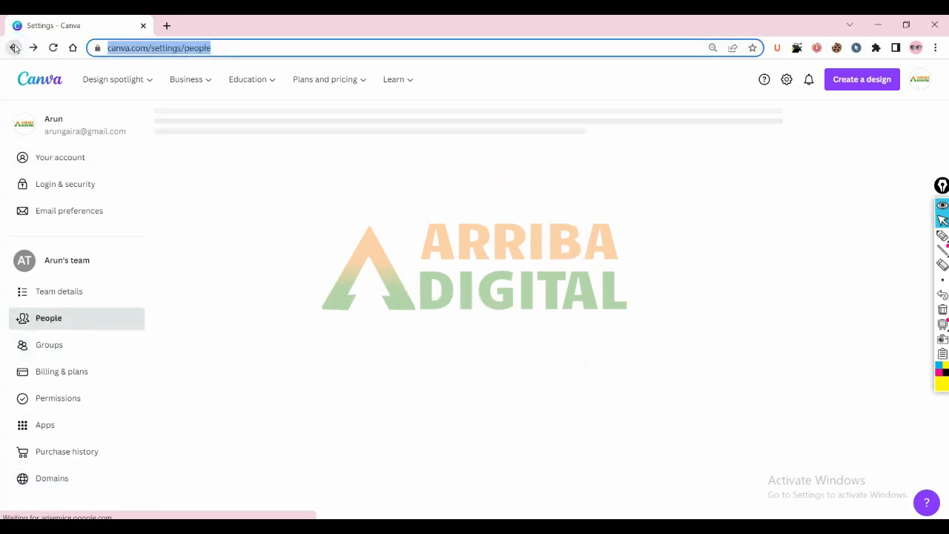
{"action": "left_click", "coordinate": [13, 47]}
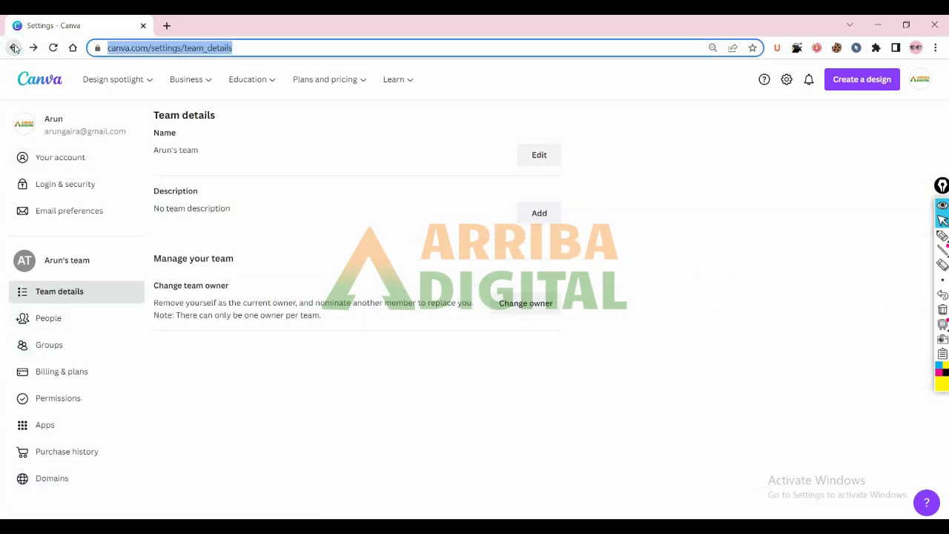
{"action": "left_click", "coordinate": [13, 47]}
{"action": "left_click", "coordinate": [14, 48]}
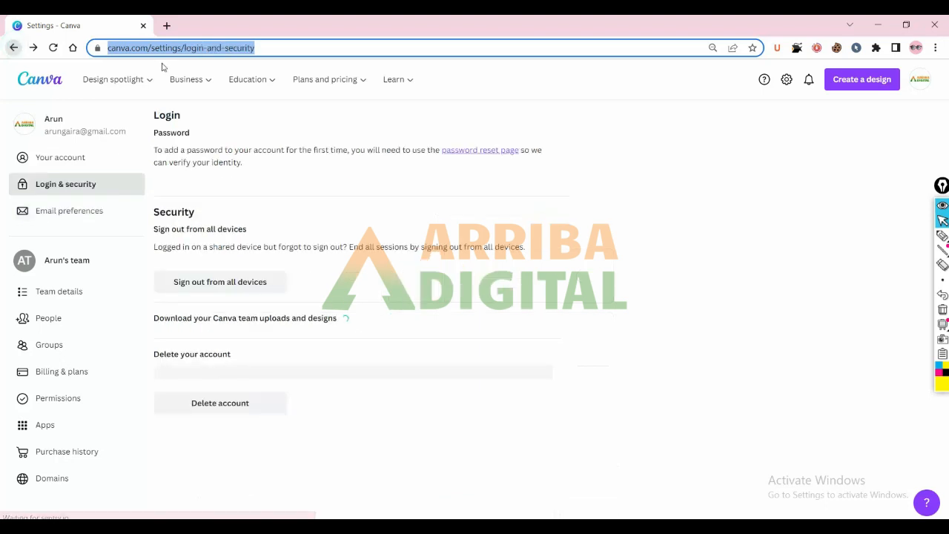
{"action": "left_click", "coordinate": [14, 47]}
{"action": "left_click", "coordinate": [13, 47]}
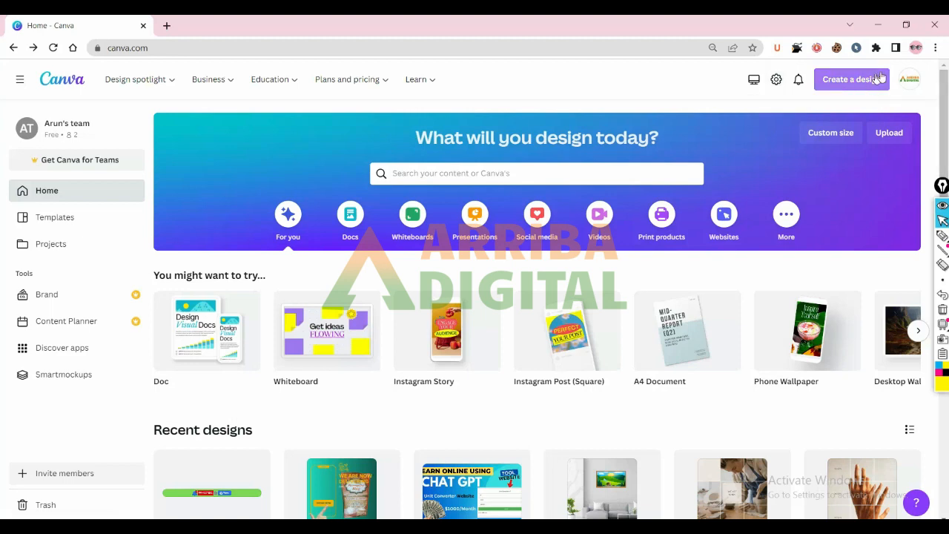
{"action": "left_click", "coordinate": [907, 83]}
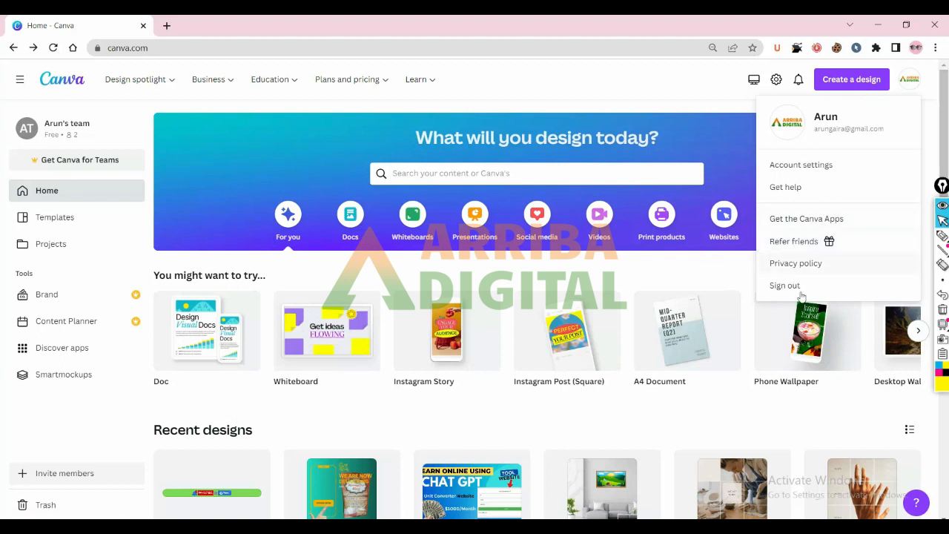
{"action": "left_click", "coordinate": [728, 131]}
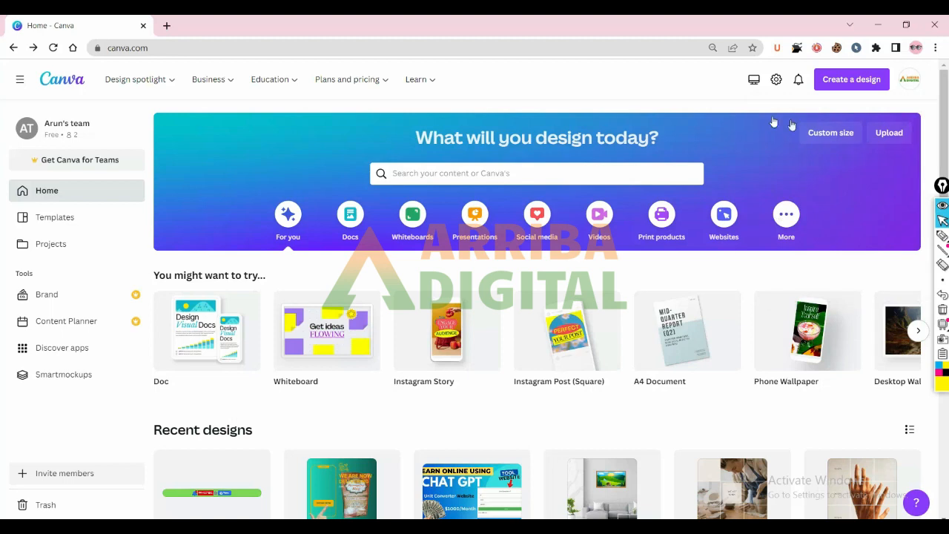
Step: Circle the side navigation and the header controls with the screen pen in yellow and magenta, and clear all the annotations
{"action": "left_click", "coordinate": [941, 235]}
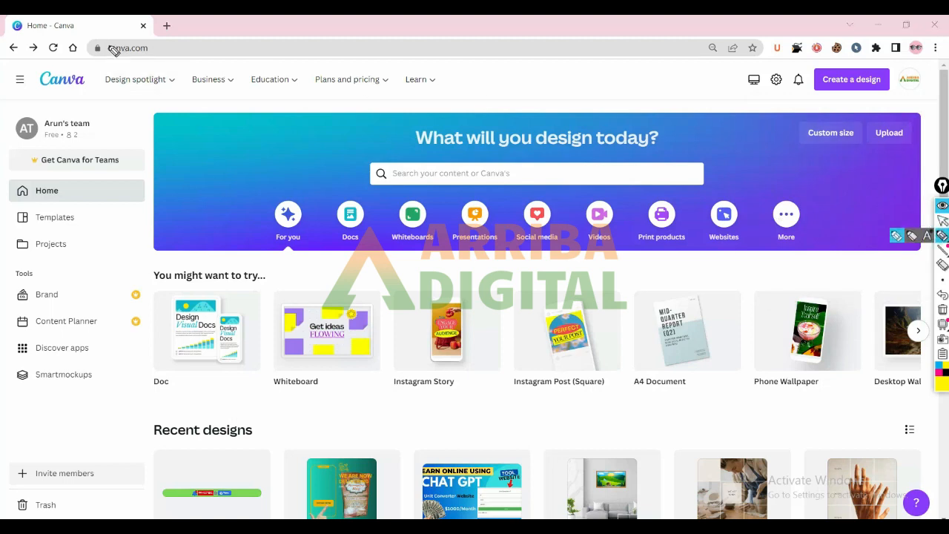
{"action": "mouse_move", "coordinate": [95, 43]}
{"action": "left_mouse_down"}
{"action": "mouse_move", "coordinate": [6, 233]}
{"action": "mouse_move", "coordinate": [112, 503]}
{"action": "left_mouse_up"}
{"action": "mouse_move", "coordinate": [181, 379]}
{"action": "left_mouse_down"}
{"action": "mouse_move", "coordinate": [186, 125]}
{"action": "mouse_move", "coordinate": [134, 87]}
{"action": "left_mouse_up"}
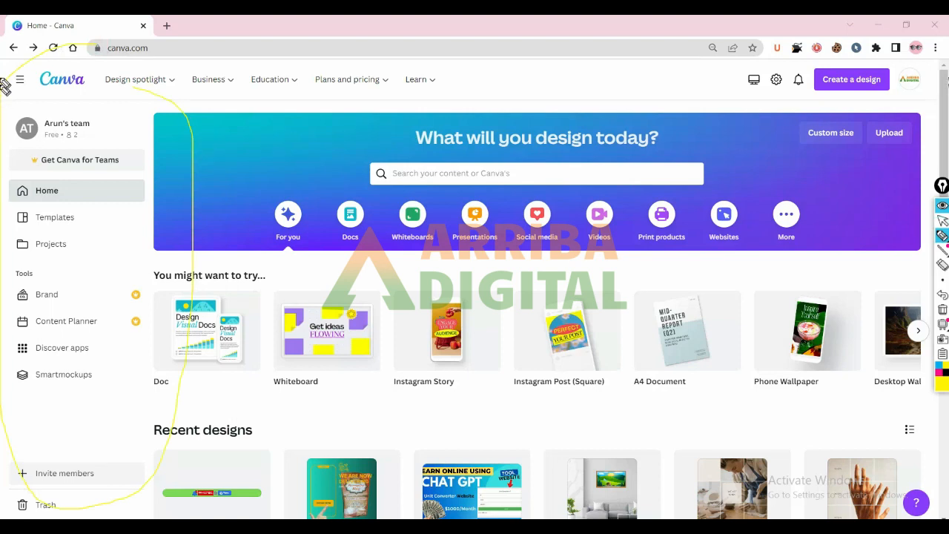
{"action": "mouse_move", "coordinate": [947, 69]}
{"action": "left_mouse_down"}
{"action": "mouse_move", "coordinate": [840, 63]}
{"action": "mouse_move", "coordinate": [863, 103]}
{"action": "mouse_move", "coordinate": [933, 71]}
{"action": "left_mouse_up"}
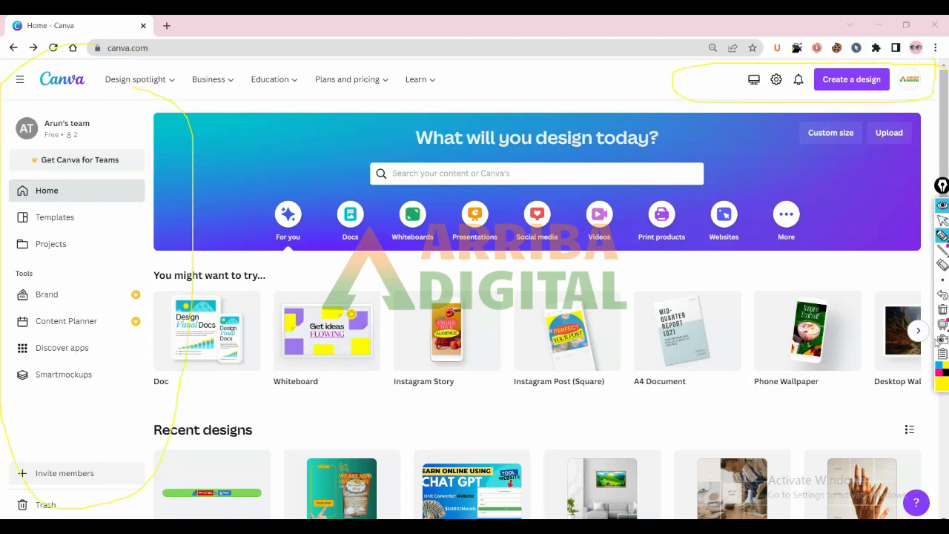
{"action": "left_click", "coordinate": [942, 377]}
{"action": "mouse_move", "coordinate": [99, 46]}
{"action": "left_mouse_down"}
{"action": "mouse_move", "coordinate": [6, 86]}
{"action": "mouse_move", "coordinate": [52, 518]}
{"action": "mouse_move", "coordinate": [125, 142]}
{"action": "mouse_move", "coordinate": [67, 59]}
{"action": "left_mouse_up"}
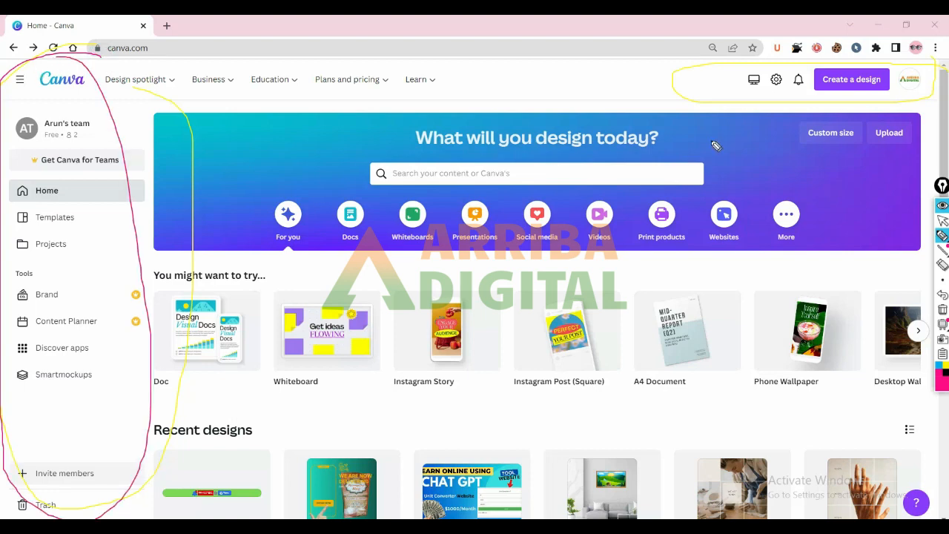
{"action": "mouse_move", "coordinate": [947, 71]}
{"action": "left_mouse_down"}
{"action": "mouse_move", "coordinate": [704, 92]}
{"action": "mouse_move", "coordinate": [922, 73]}
{"action": "left_mouse_up"}
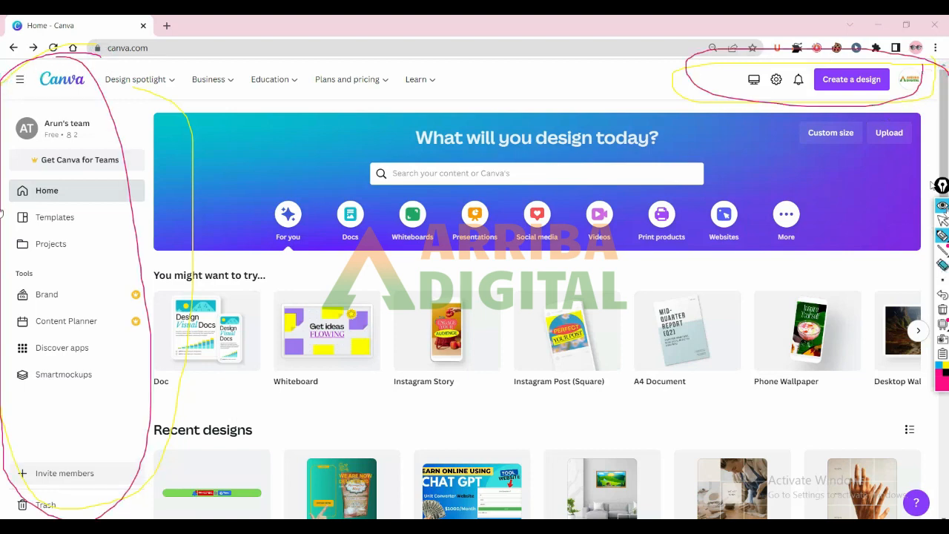
{"action": "mouse_move", "coordinate": [924, 160]}
{"action": "left_mouse_down"}
{"action": "mouse_move", "coordinate": [853, 115]}
{"action": "mouse_move", "coordinate": [181, 125]}
{"action": "mouse_move", "coordinate": [108, 307]}
{"action": "left_mouse_up"}
{"action": "left_click", "coordinate": [942, 309]}
{"action": "left_click", "coordinate": [942, 220]}
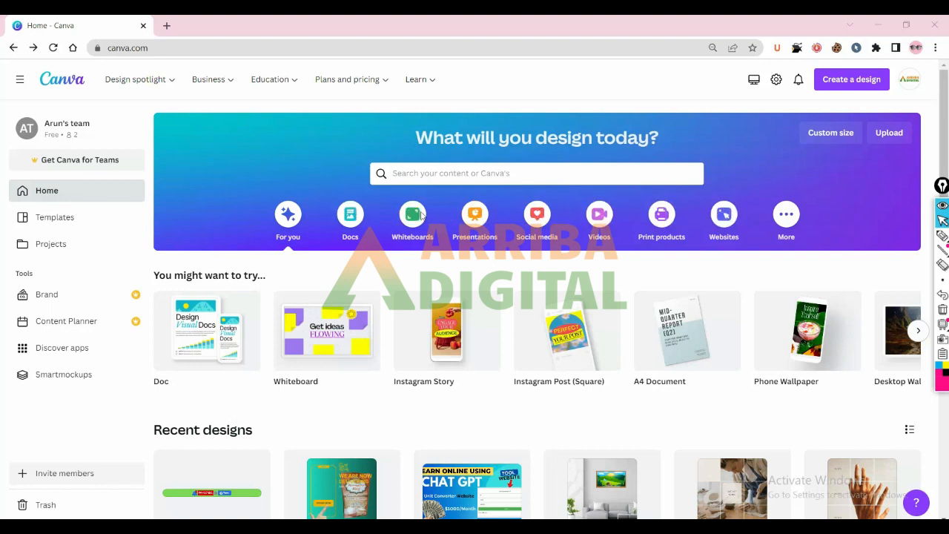
Step: Browse the blank design types in the More category, from Infographic and Mind Map through Planner and Artistic CD Cover
{"action": "left_click", "coordinate": [788, 216]}
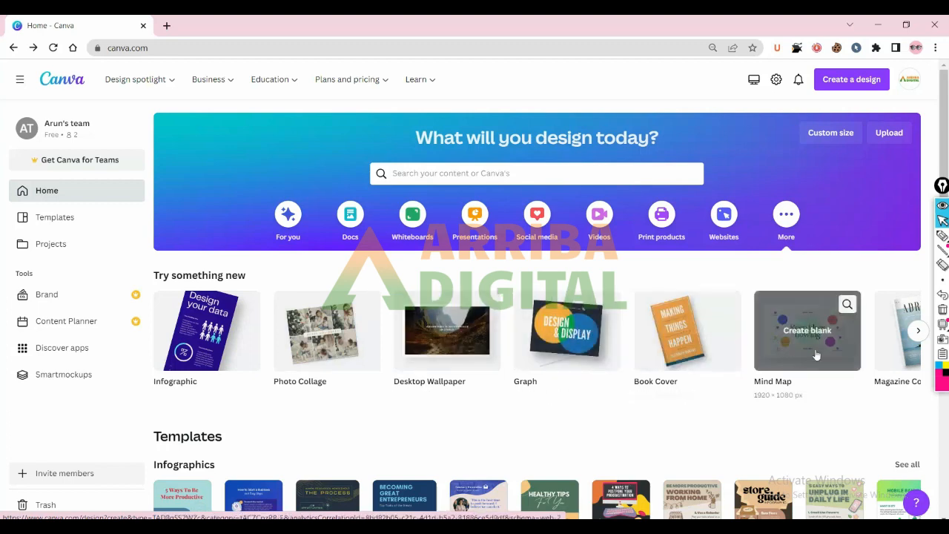
{"action": "left_click", "coordinate": [918, 331]}
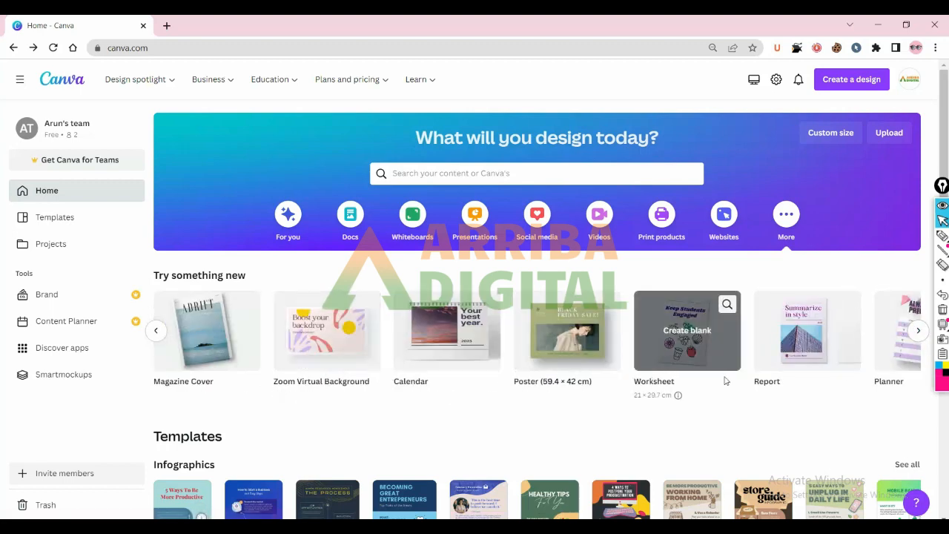
{"action": "left_click", "coordinate": [919, 331]}
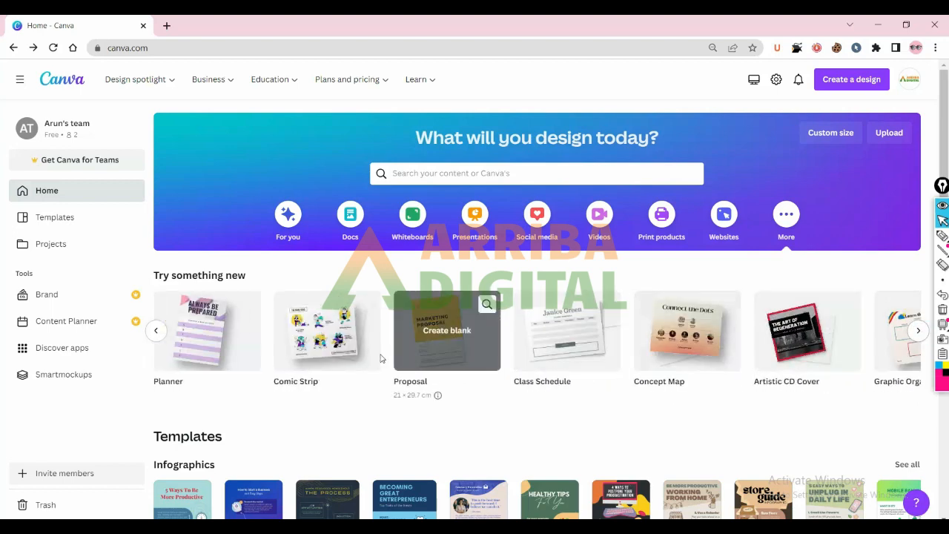
Step: View the home page's search suggestions and look through the Infographics and Photo Collages templates
{"action": "left_click", "coordinate": [471, 173]}
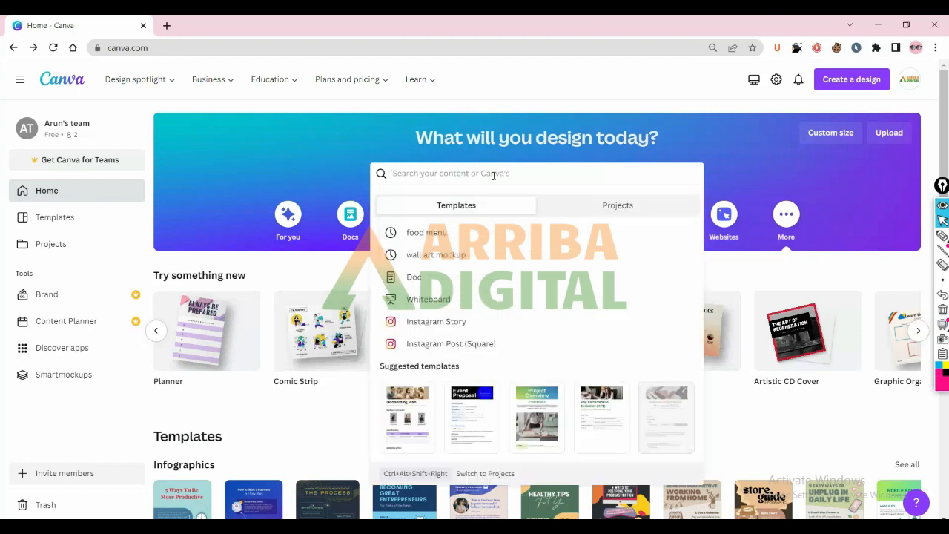
{"action": "left_click", "coordinate": [770, 167]}
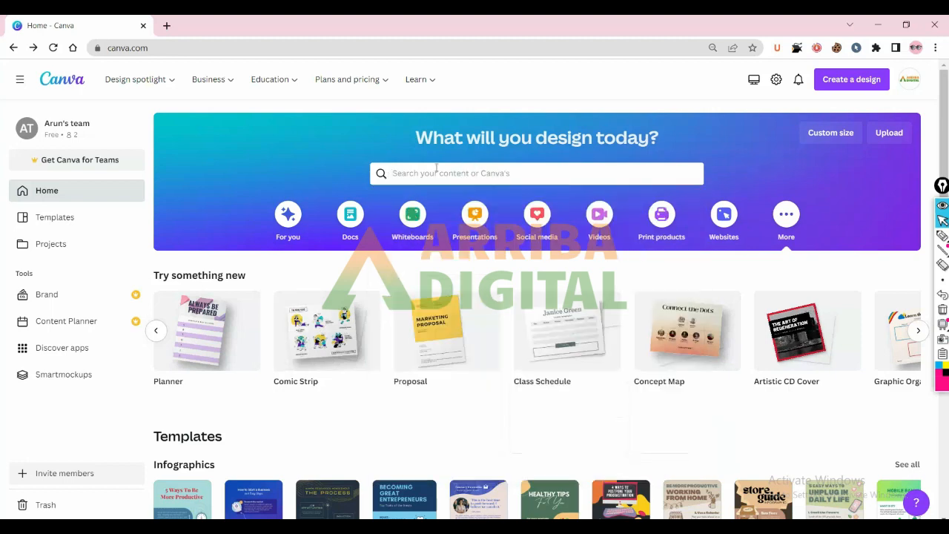
{"action": "scroll", "coordinate": [522, 328], "scroll_direction": "down", "scroll_amount": 8}
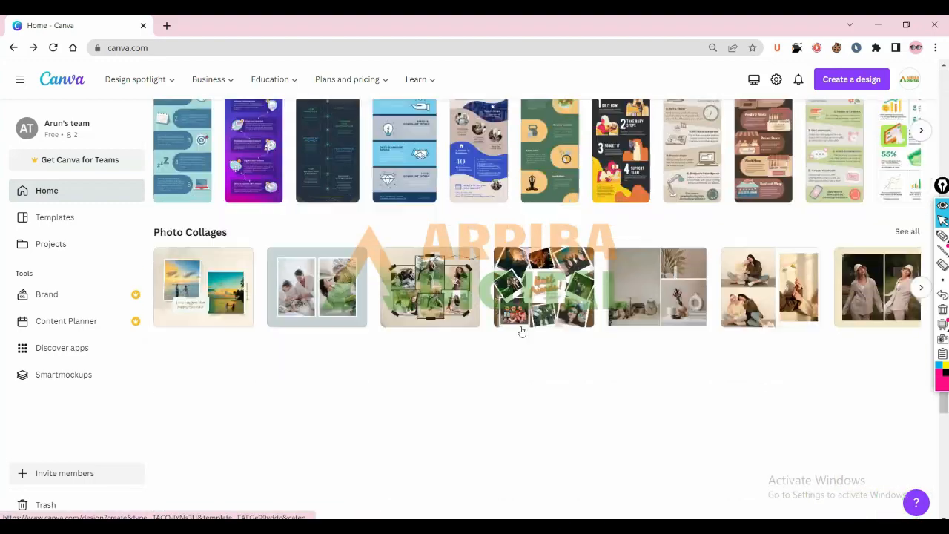
{"action": "scroll", "coordinate": [521, 327], "scroll_direction": "up", "scroll_amount": 3}
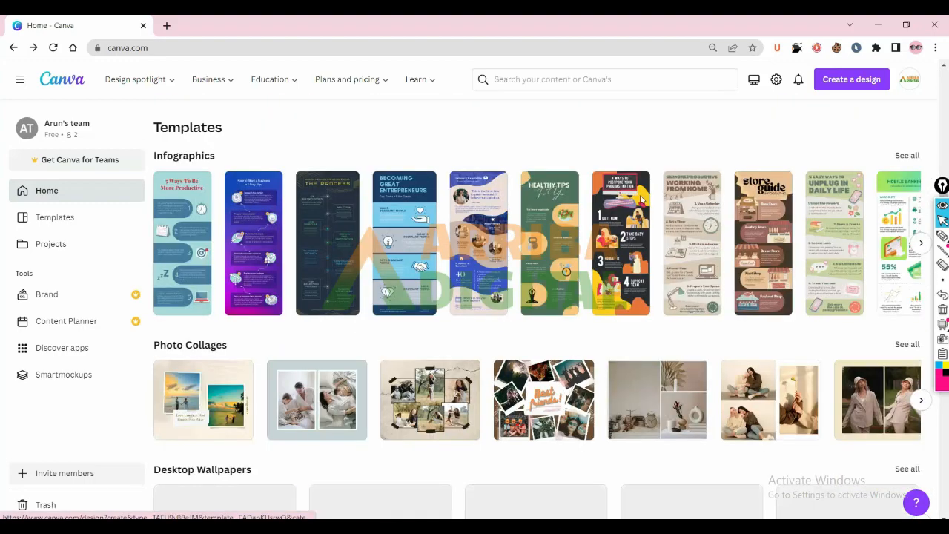
{"action": "scroll", "coordinate": [781, 320], "scroll_direction": "up", "scroll_amount": 4}
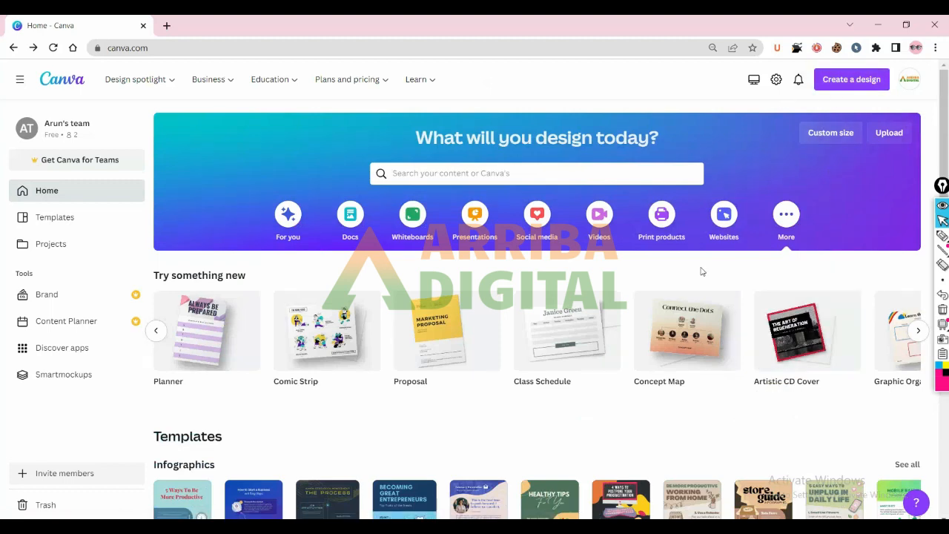
Step: View the suggested formats for creating a design and the custom size form with its recent sizes
{"action": "left_click", "coordinate": [830, 83]}
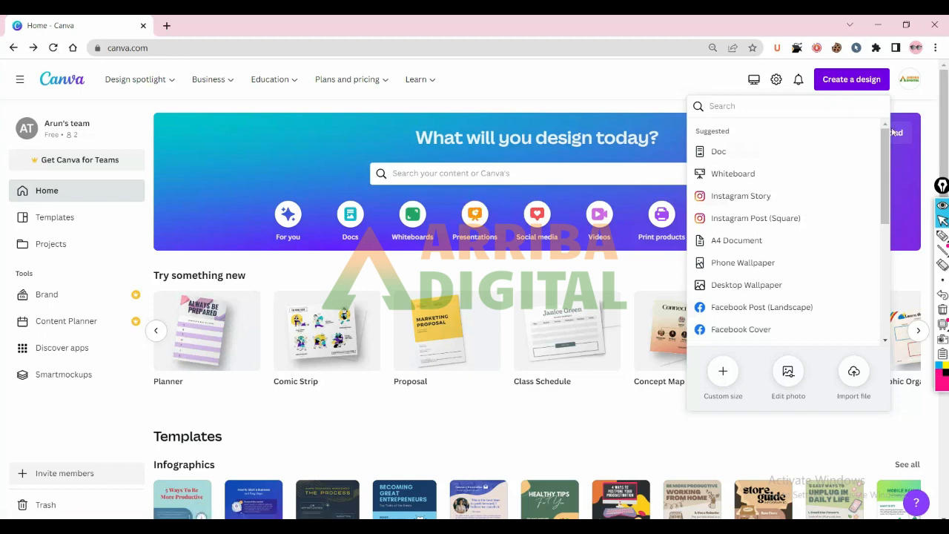
{"action": "left_click", "coordinate": [724, 370]}
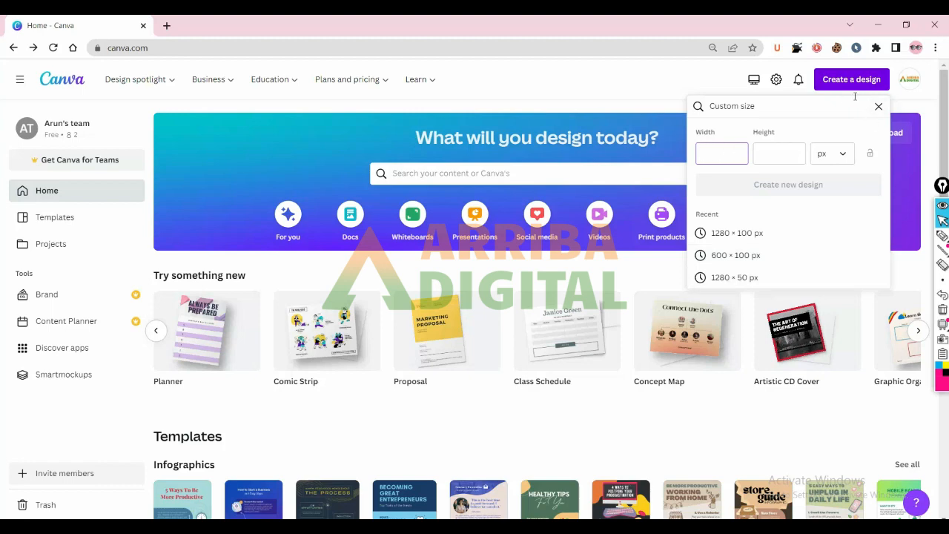
{"action": "left_click", "coordinate": [876, 108]}
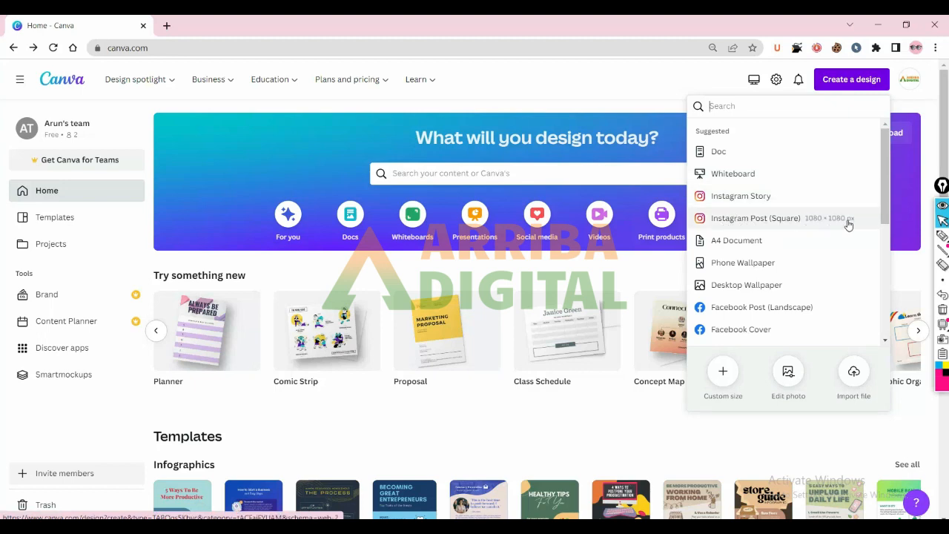
Step: Enter a custom design size of 1000 × 1000 px
{"action": "left_click", "coordinate": [718, 381]}
{"action": "left_click", "coordinate": [715, 156]}
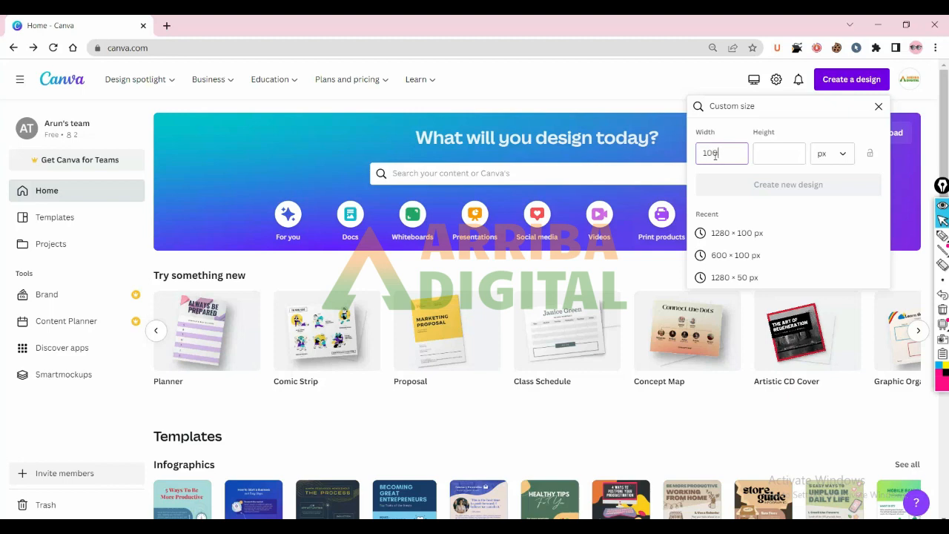
{"action": "left_click", "coordinate": [761, 155]}
{"action": "type", "text": "1000"}
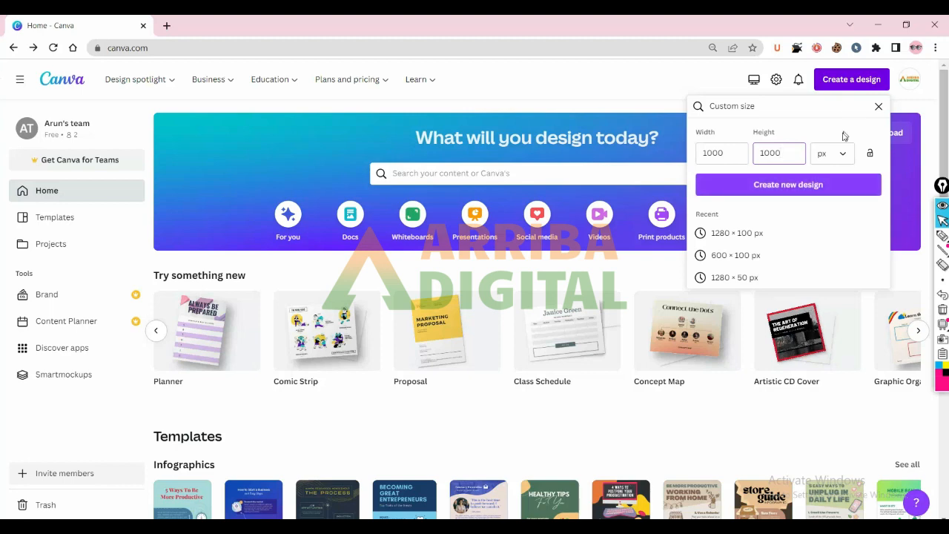
Step: Examine the custom size's unit choices px, in, mm and cm, keeping px selected
{"action": "left_click", "coordinate": [845, 154]}
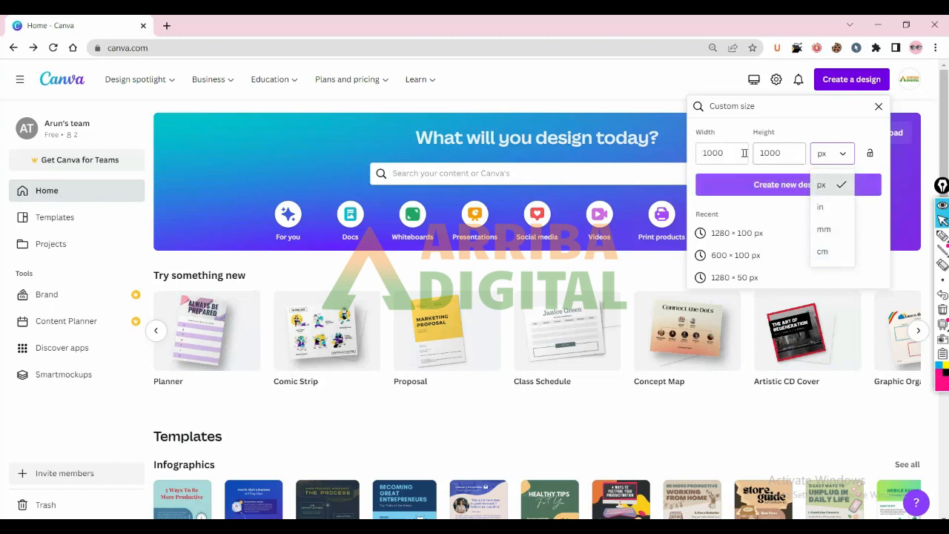
{"action": "left_click", "coordinate": [830, 124]}
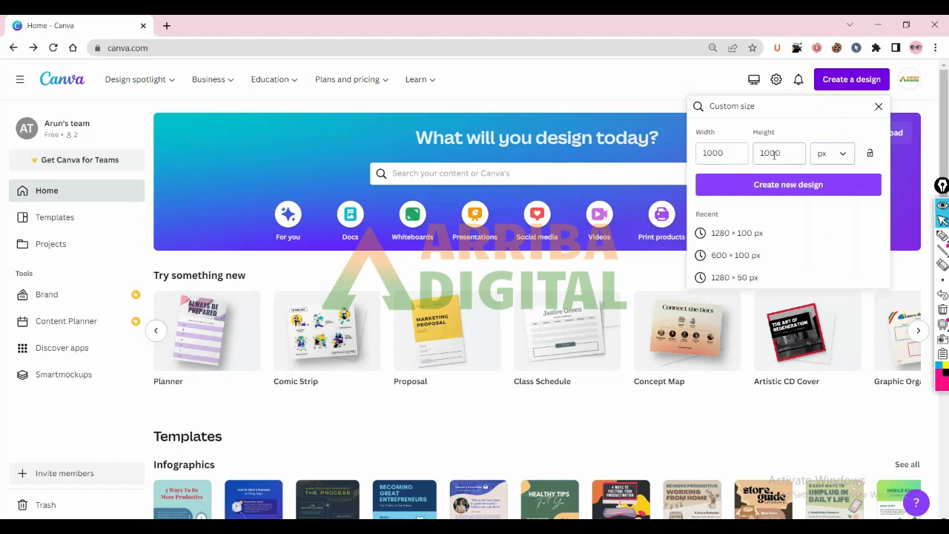
{"action": "left_click", "coordinate": [838, 155]}
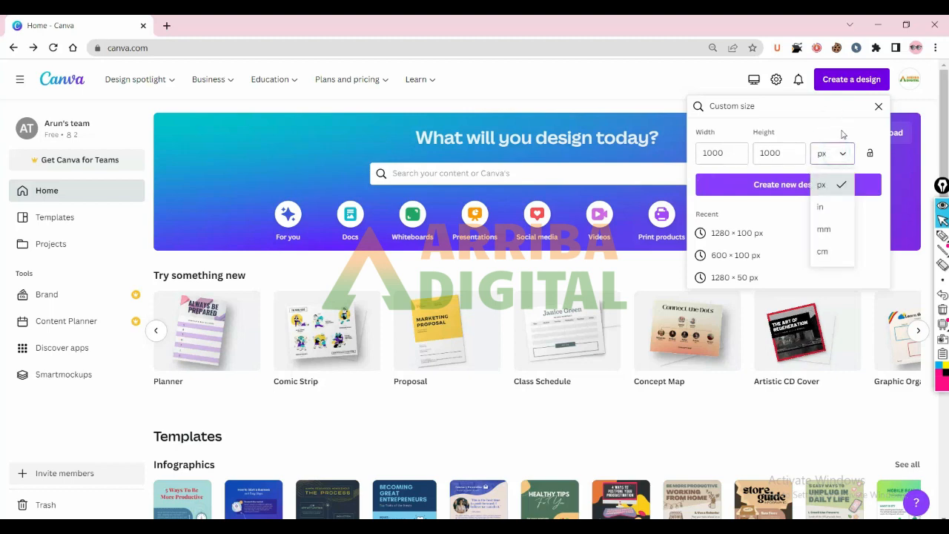
{"action": "left_click", "coordinate": [843, 135]}
{"action": "left_click", "coordinate": [843, 153]}
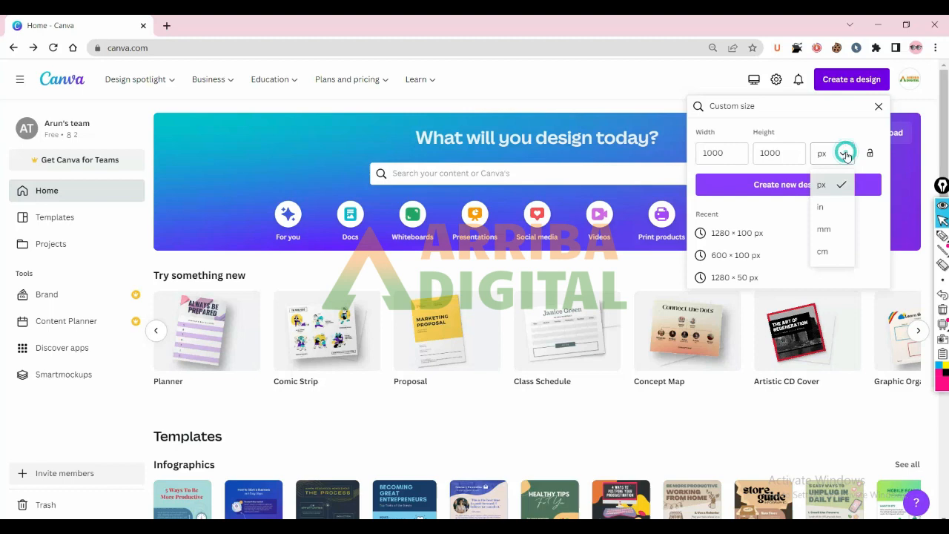
{"action": "left_click", "coordinate": [820, 190]}
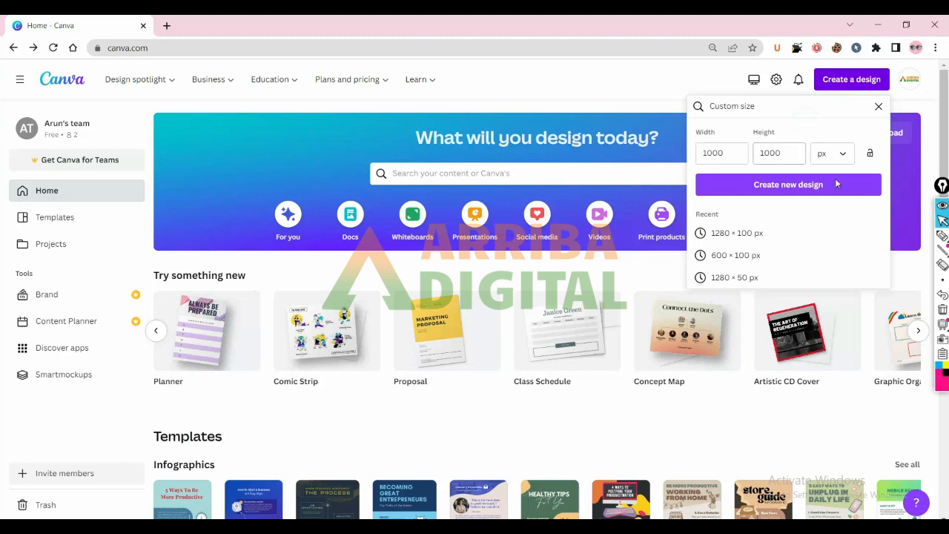
Step: Mark the custom size's unit selection with the screen pen and erase the mark
{"action": "left_click", "coordinate": [942, 236]}
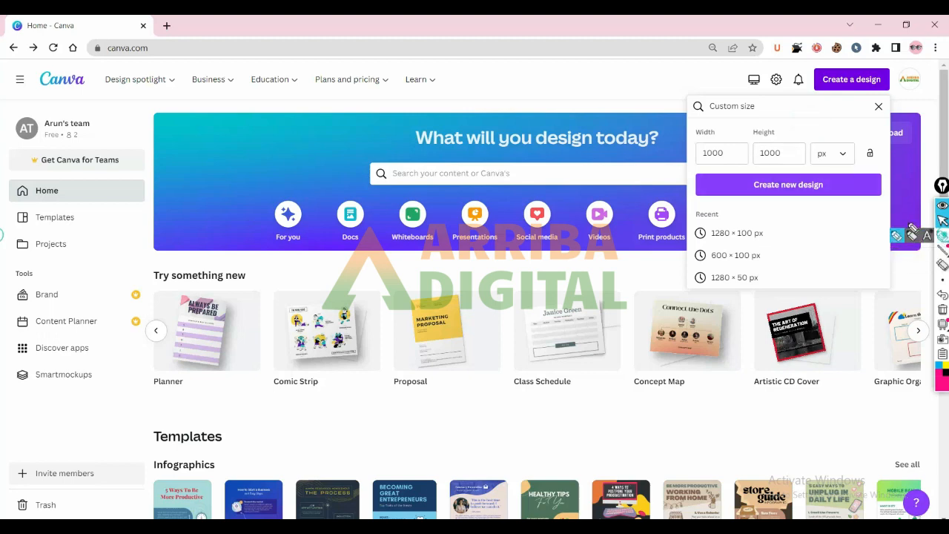
{"action": "mouse_move", "coordinate": [853, 150]}
{"action": "left_mouse_down"}
{"action": "mouse_move", "coordinate": [843, 143]}
{"action": "mouse_move", "coordinate": [833, 168]}
{"action": "left_mouse_up"}
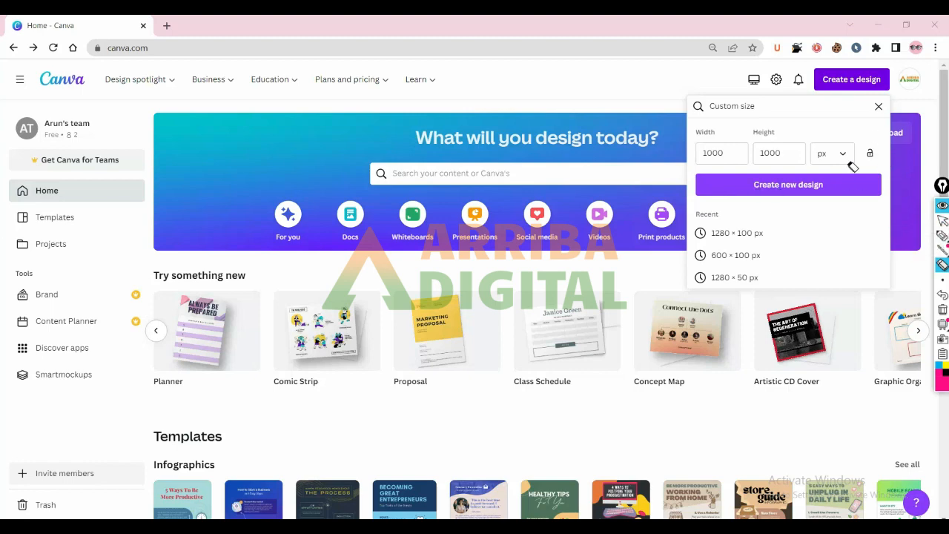
{"action": "left_click", "coordinate": [943, 222]}
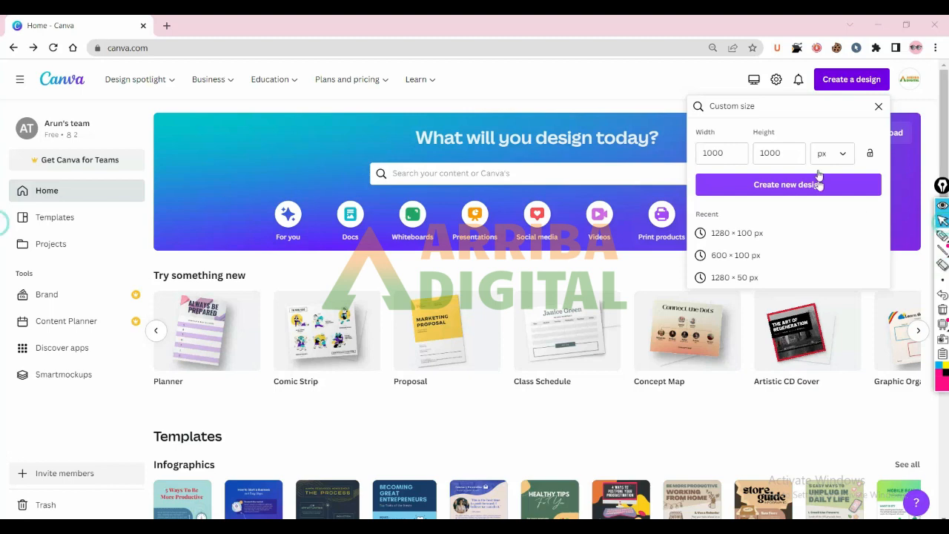
Step: Discard the custom size and create a blank Instagram Post (Square) design
{"action": "left_click", "coordinate": [878, 109]}
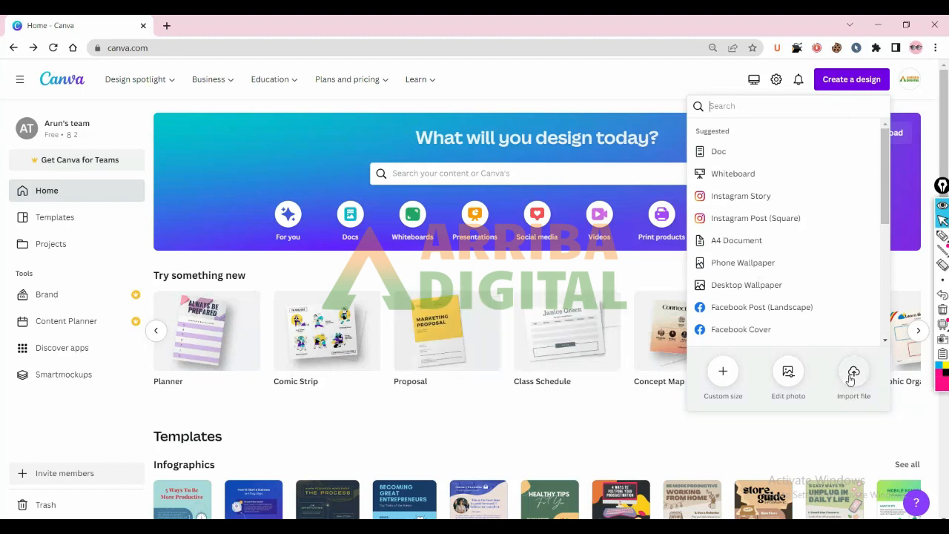
{"action": "left_click", "coordinate": [746, 219]}
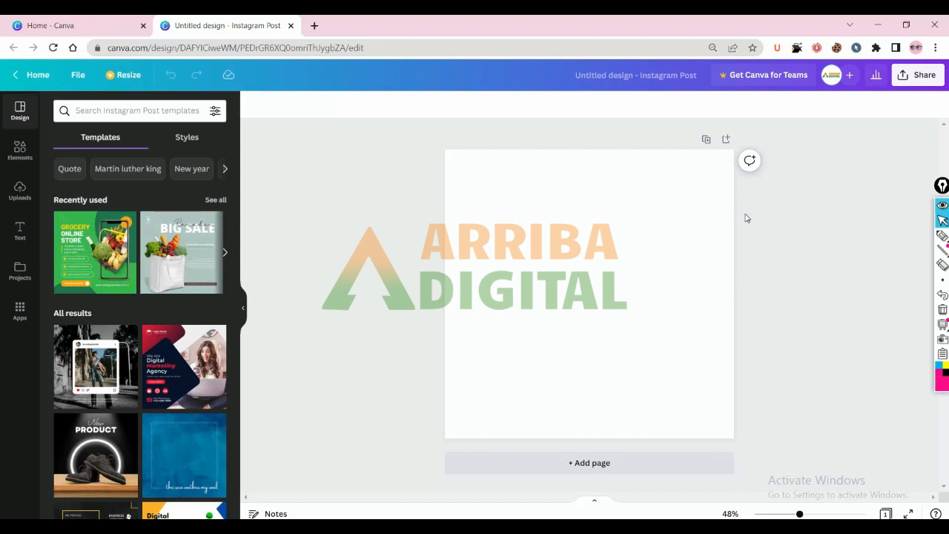
Step: Revisit the home page's suggested design types and return to the blank Instagram Post design
{"action": "left_click", "coordinate": [94, 24]}
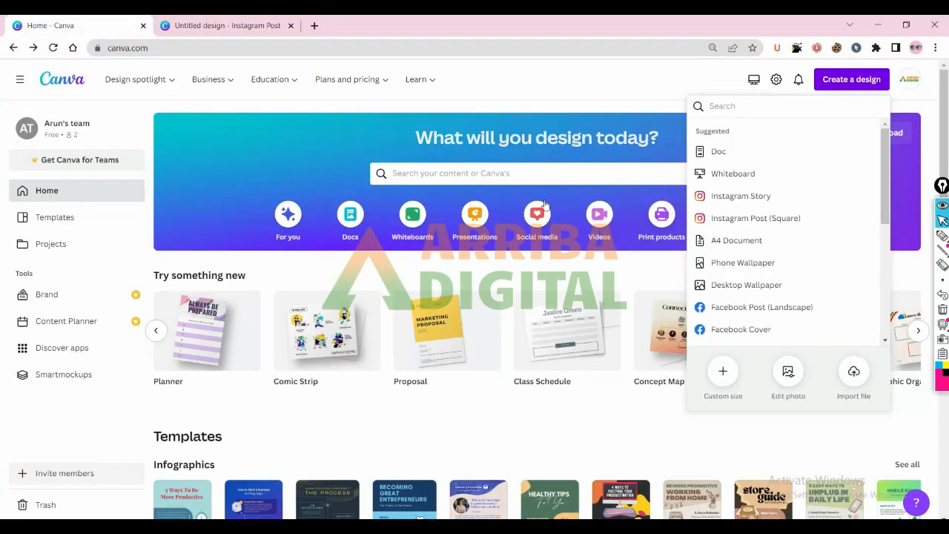
{"action": "left_click", "coordinate": [207, 25]}
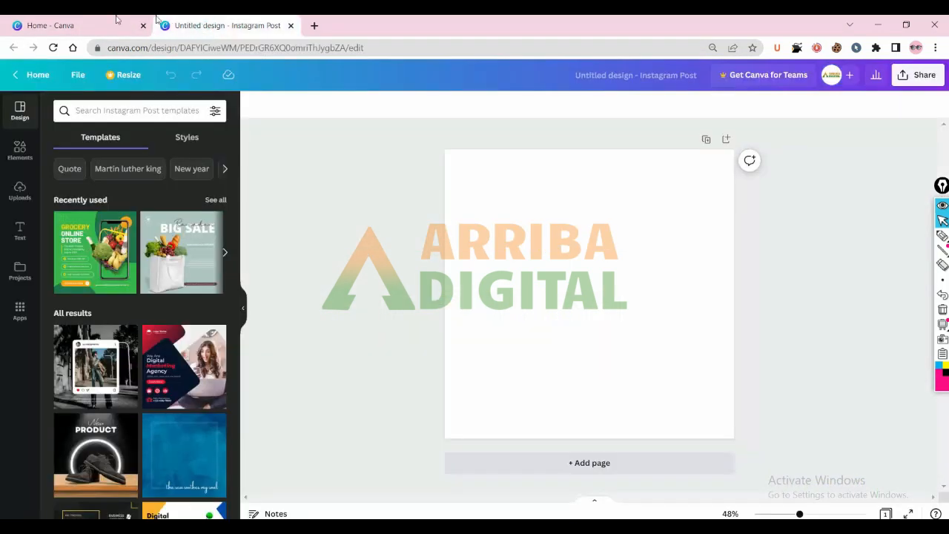
{"action": "left_click", "coordinate": [117, 20]}
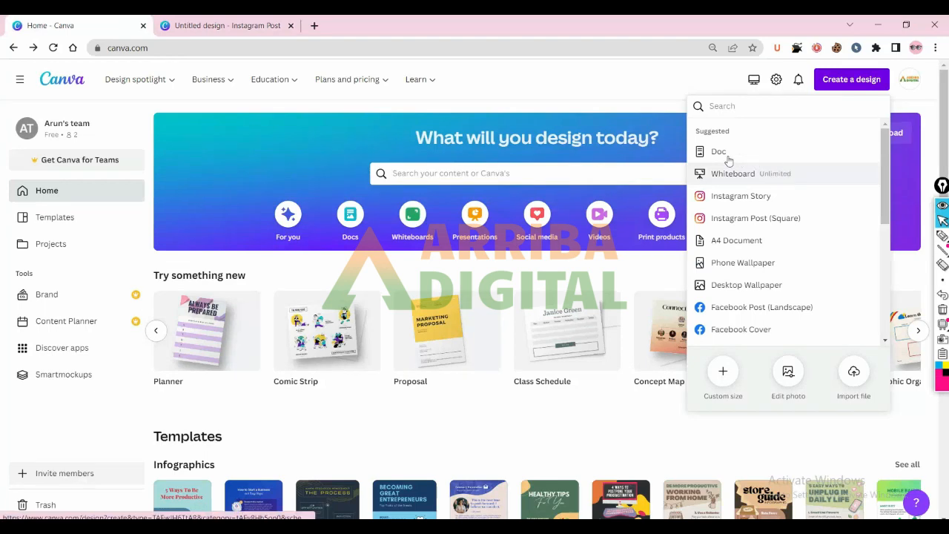
{"action": "left_click", "coordinate": [245, 22]}
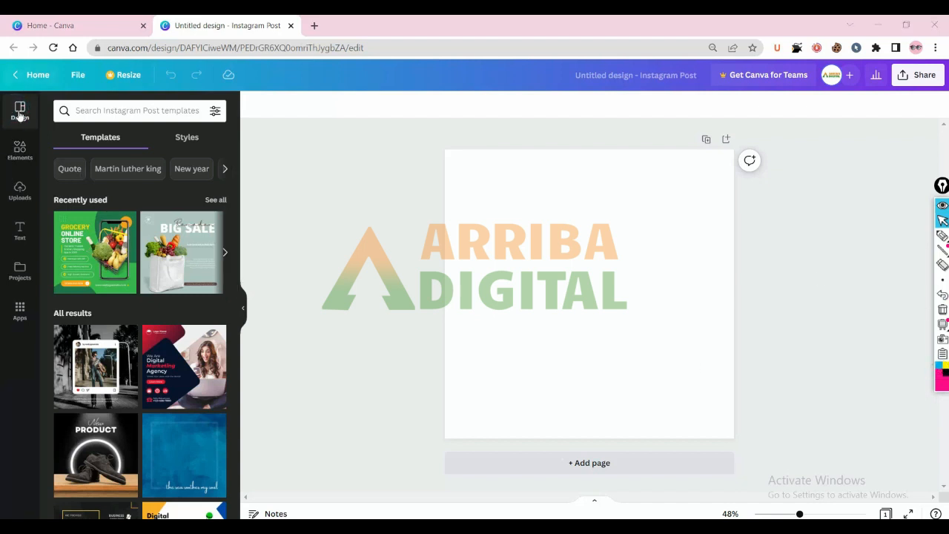
Step: Circle Design, Elements, Uploads, Text, Projects and Apps with the screen pen and erase the marks
{"action": "left_click", "coordinate": [942, 235]}
{"action": "left_click_drag", "start_coordinate": [24, 99], "coordinate": [26, 96]}
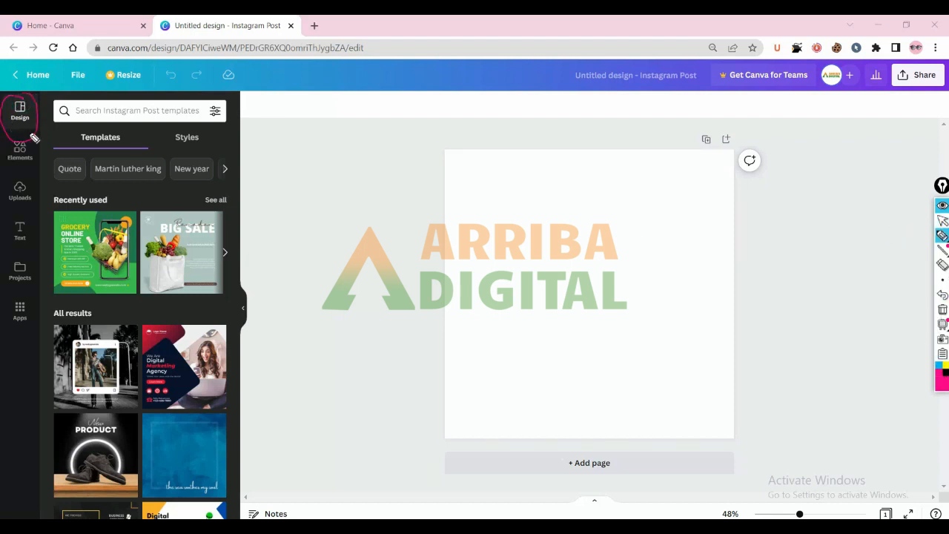
{"action": "mouse_move", "coordinate": [32, 134]}
{"action": "left_mouse_down"}
{"action": "mouse_move", "coordinate": [12, 160]}
{"action": "mouse_move", "coordinate": [32, 138]}
{"action": "left_mouse_up"}
{"action": "mouse_move", "coordinate": [30, 182]}
{"action": "left_mouse_down"}
{"action": "mouse_move", "coordinate": [37, 210]}
{"action": "mouse_move", "coordinate": [24, 179]}
{"action": "left_mouse_up"}
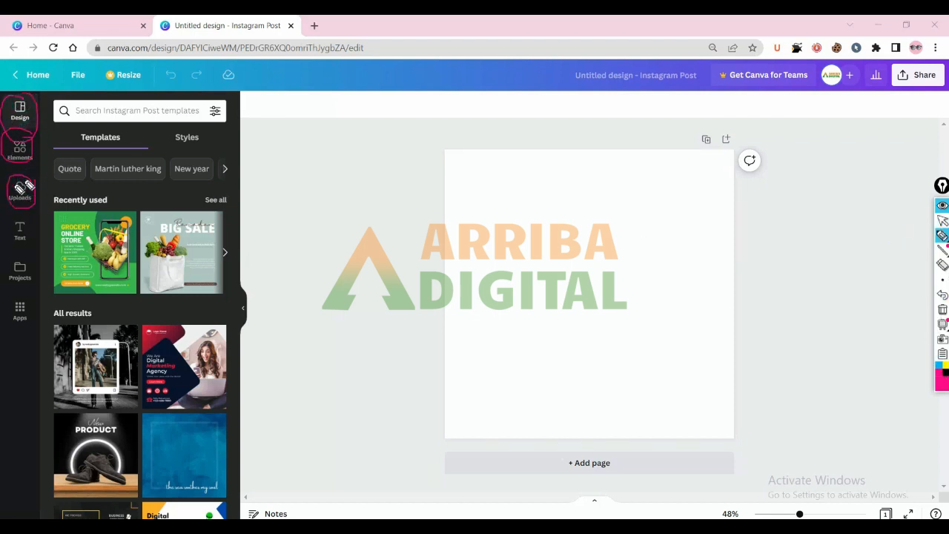
{"action": "left_click_drag", "start_coordinate": [27, 216], "coordinate": [21, 209]}
{"action": "left_click_drag", "start_coordinate": [25, 260], "coordinate": [28, 261]}
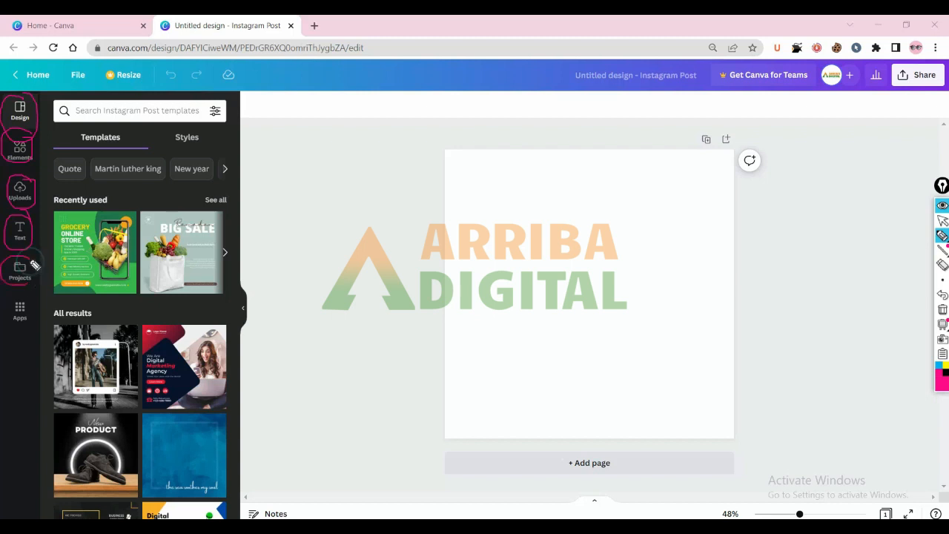
{"action": "mouse_move", "coordinate": [34, 306]}
{"action": "left_mouse_down"}
{"action": "mouse_move", "coordinate": [8, 318]}
{"action": "mouse_move", "coordinate": [32, 301]}
{"action": "left_mouse_up"}
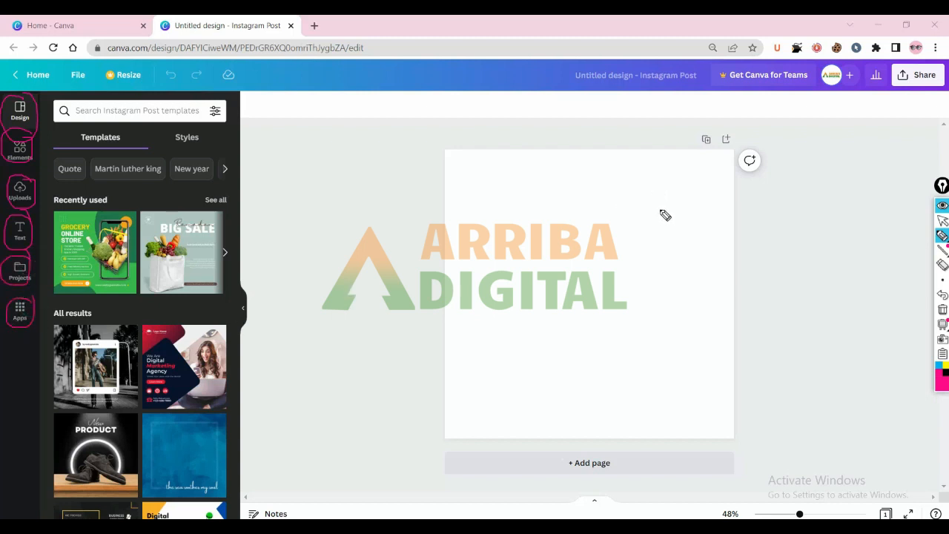
{"action": "left_click", "coordinate": [943, 265]}
{"action": "mouse_move", "coordinate": [74, 171]}
{"action": "left_mouse_down"}
{"action": "mouse_move", "coordinate": [19, 185]}
{"action": "mouse_move", "coordinate": [20, 311]}
{"action": "left_mouse_up"}
{"action": "left_click", "coordinate": [943, 221]}
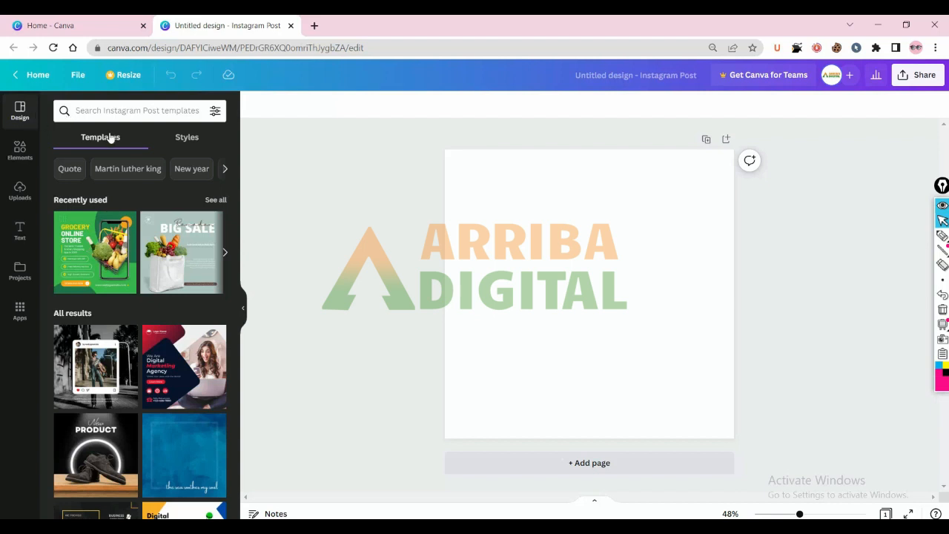
Step: Browse the Instagram Post templates and check the recent template searches
{"action": "scroll", "coordinate": [132, 267], "scroll_direction": "down", "scroll_amount": 3}
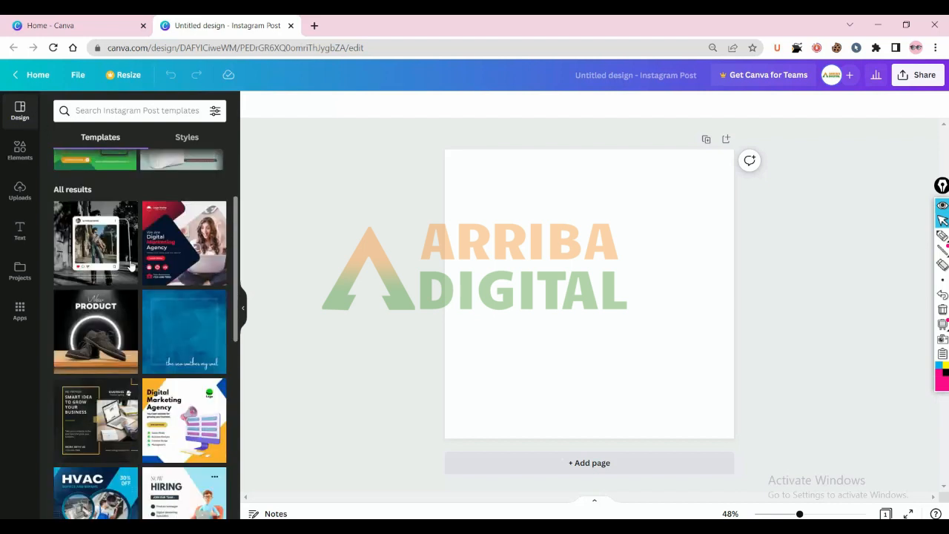
{"action": "scroll", "coordinate": [132, 267], "scroll_direction": "down", "scroll_amount": 3}
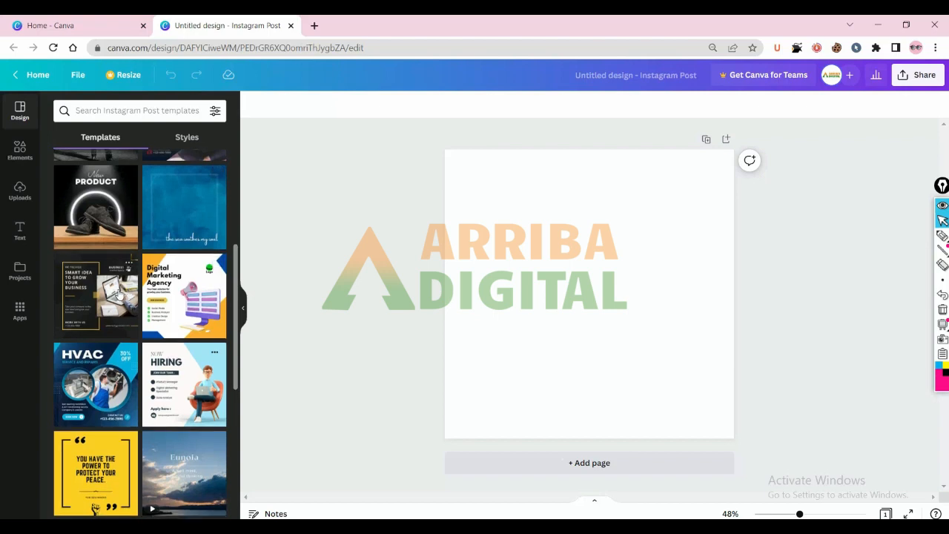
{"action": "scroll", "coordinate": [119, 294], "scroll_direction": "down", "scroll_amount": 12}
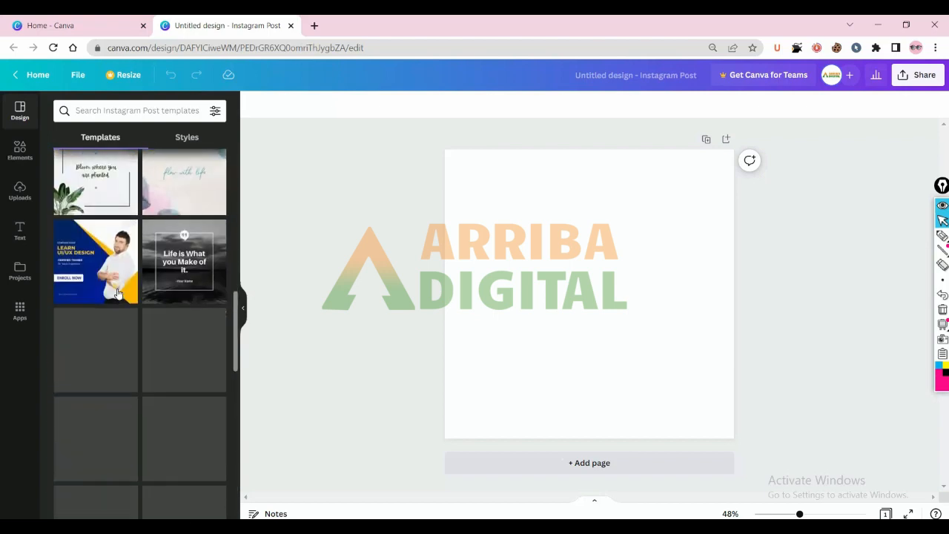
{"action": "scroll", "coordinate": [118, 293], "scroll_direction": "down", "scroll_amount": 5}
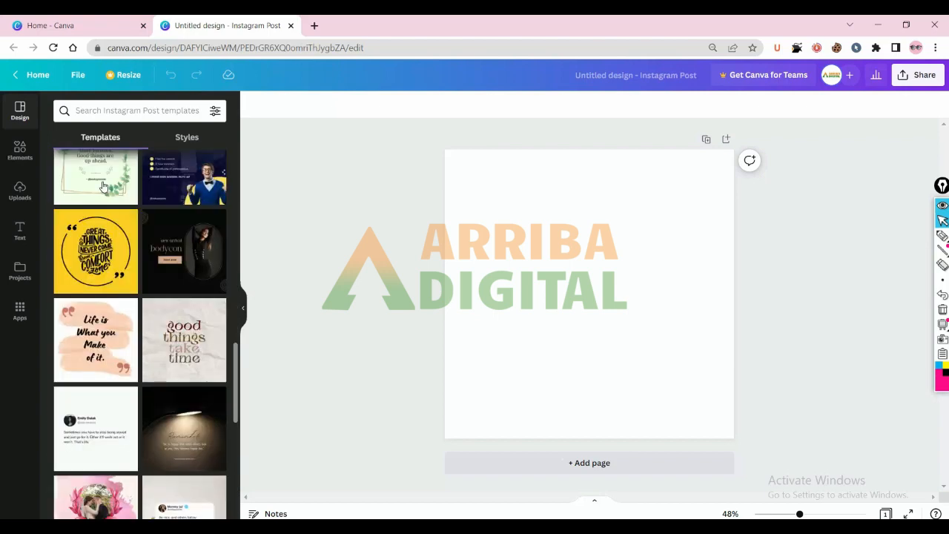
{"action": "scroll", "coordinate": [106, 190], "scroll_direction": "up", "scroll_amount": 15}
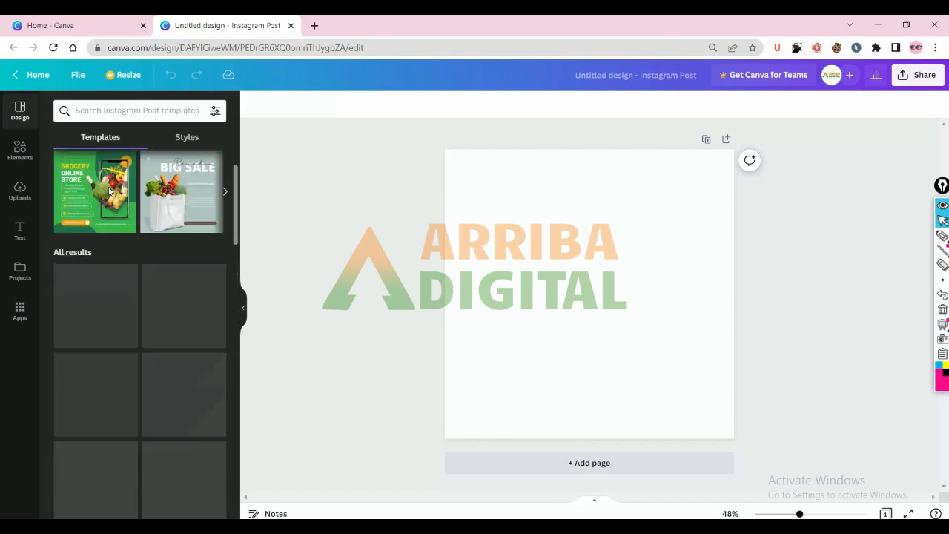
{"action": "scroll", "coordinate": [109, 191], "scroll_direction": "up", "scroll_amount": 2}
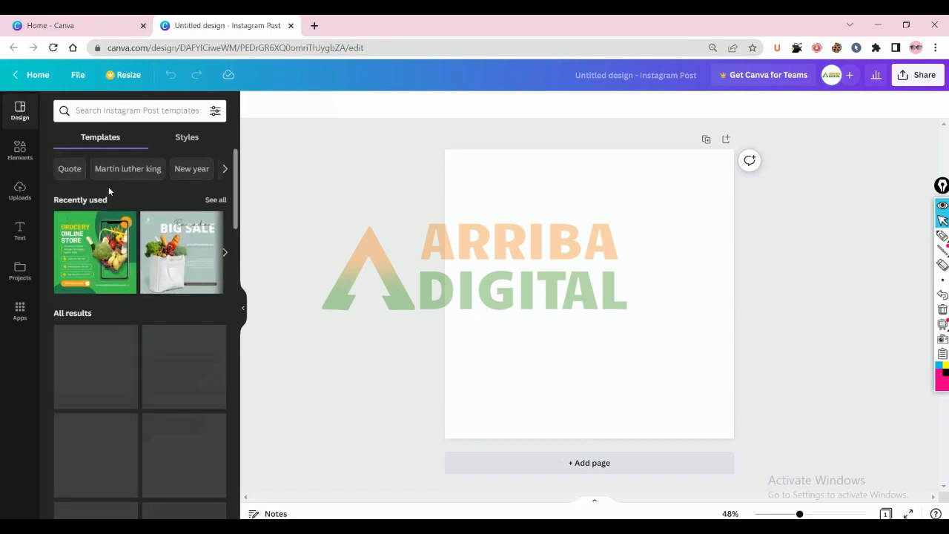
{"action": "left_click", "coordinate": [105, 110]}
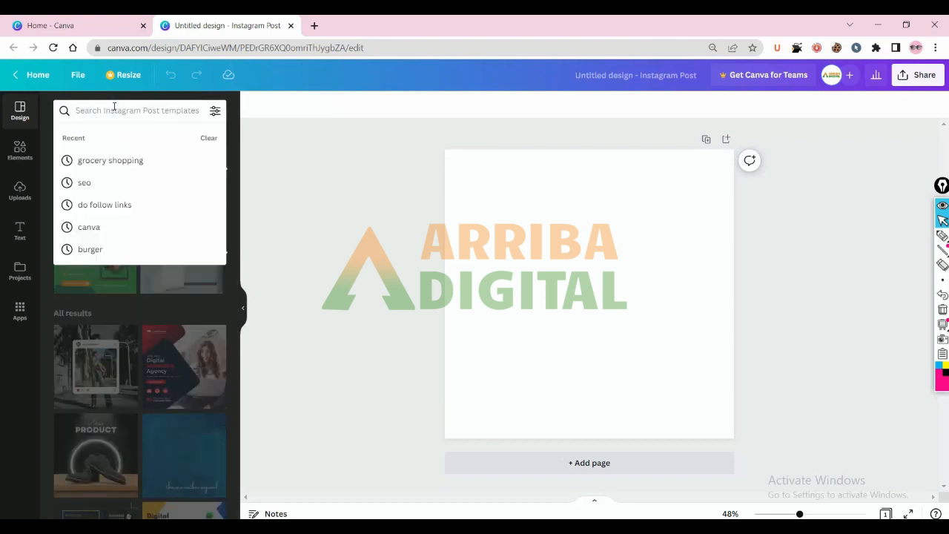
{"action": "left_click", "coordinate": [273, 169]}
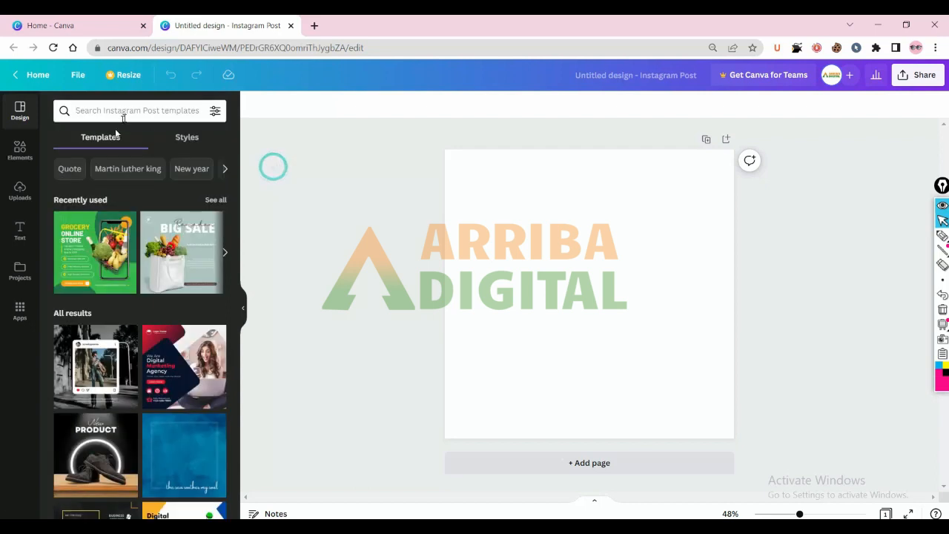
Step: Apply the "New Product" shoe template to the blank page and search the templates for "wall art mockup"
{"action": "left_click", "coordinate": [103, 445]}
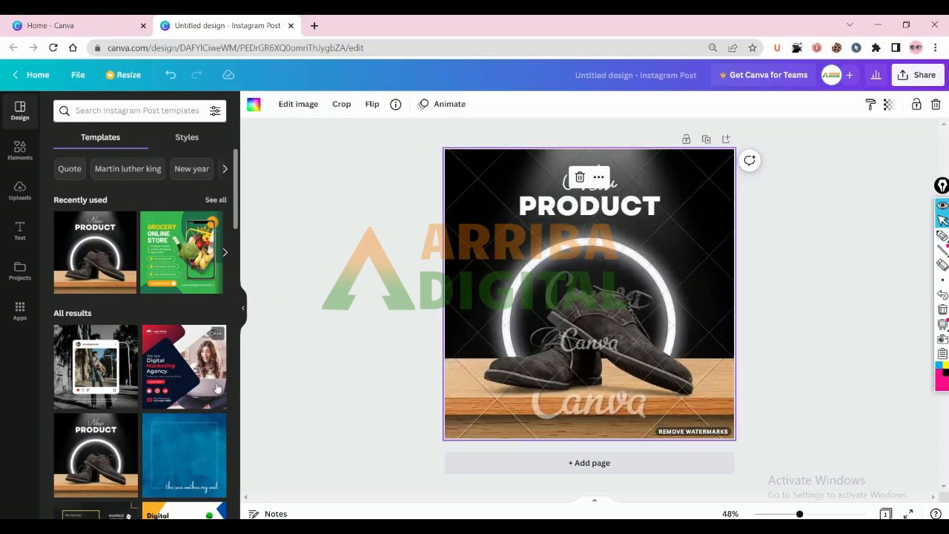
{"action": "left_click", "coordinate": [109, 108]}
{"action": "type", "text": "wall"}
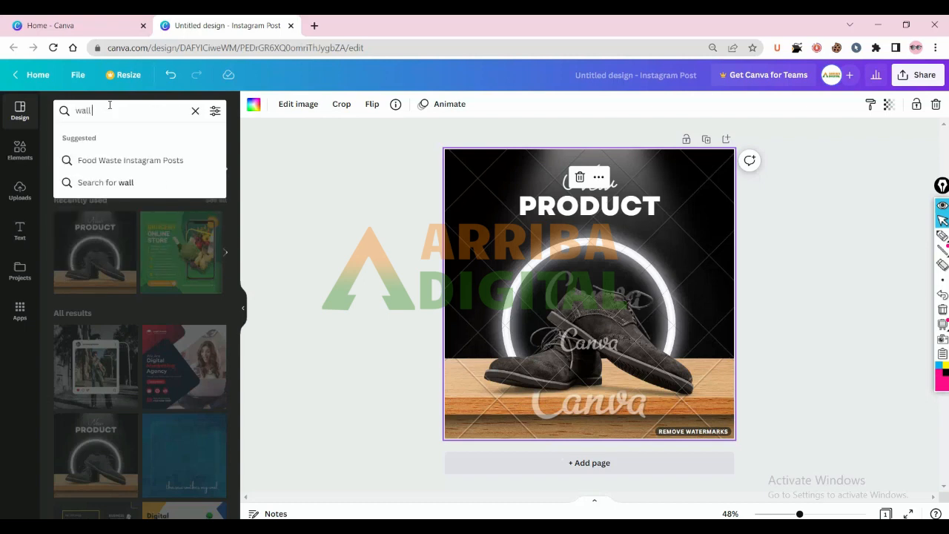
{"action": "type", "text": " a"}
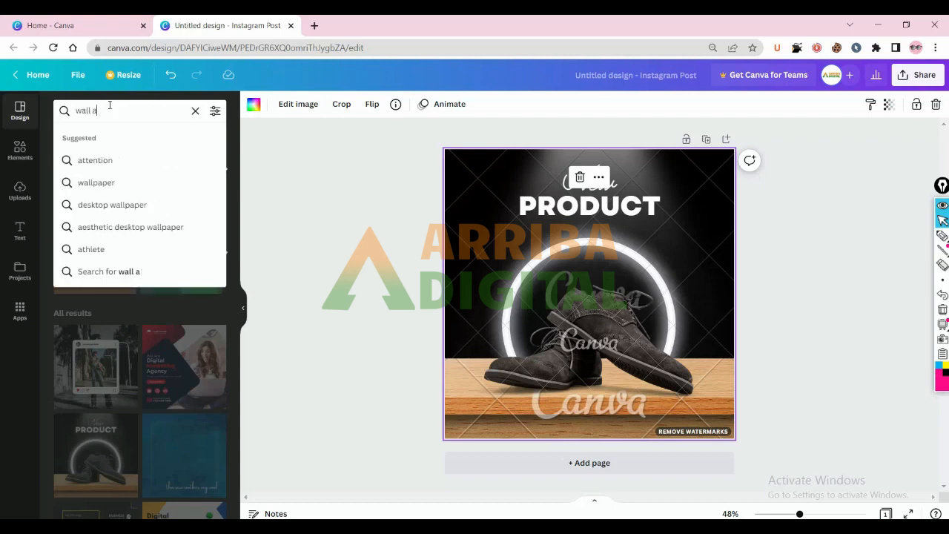
{"action": "type", "text": "trt"}
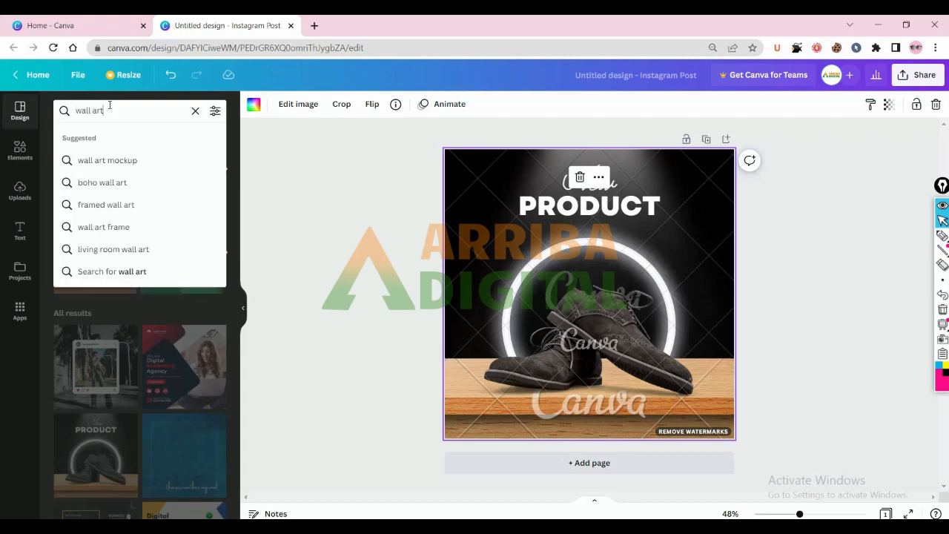
{"action": "left_click", "coordinate": [108, 161]}
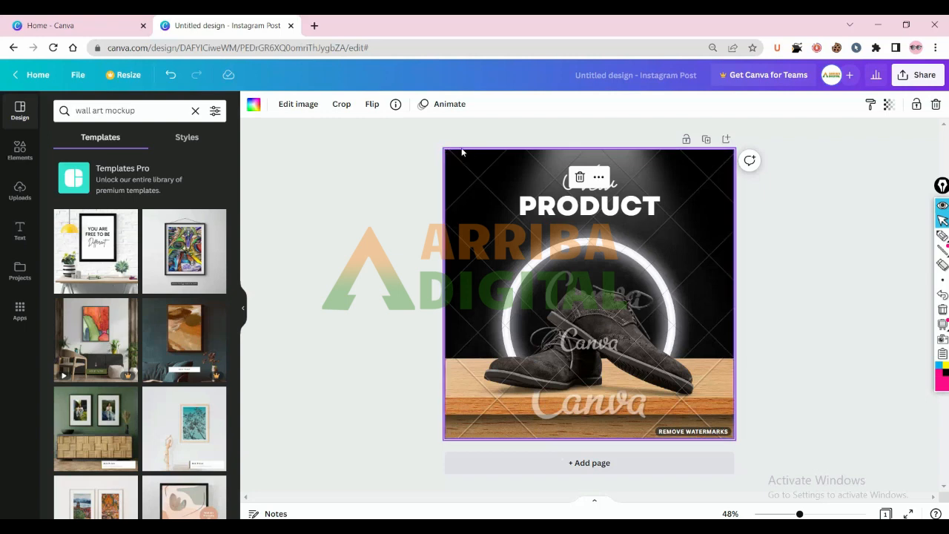
Step: Try the "You Are Free to Be Different" template, the colourful framed-art template and the premium "Shop Now" wall art template on the page
{"action": "left_click", "coordinate": [113, 237]}
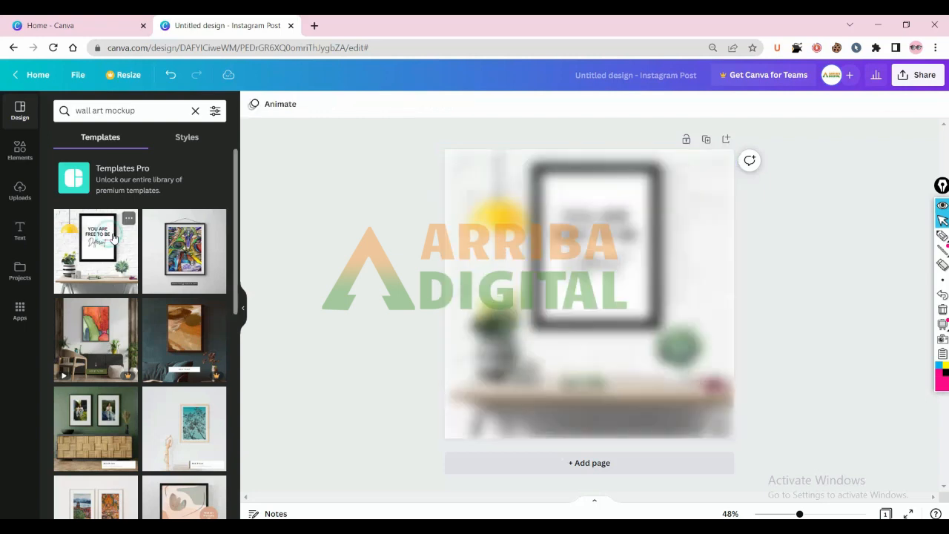
{"action": "left_click", "coordinate": [594, 194]}
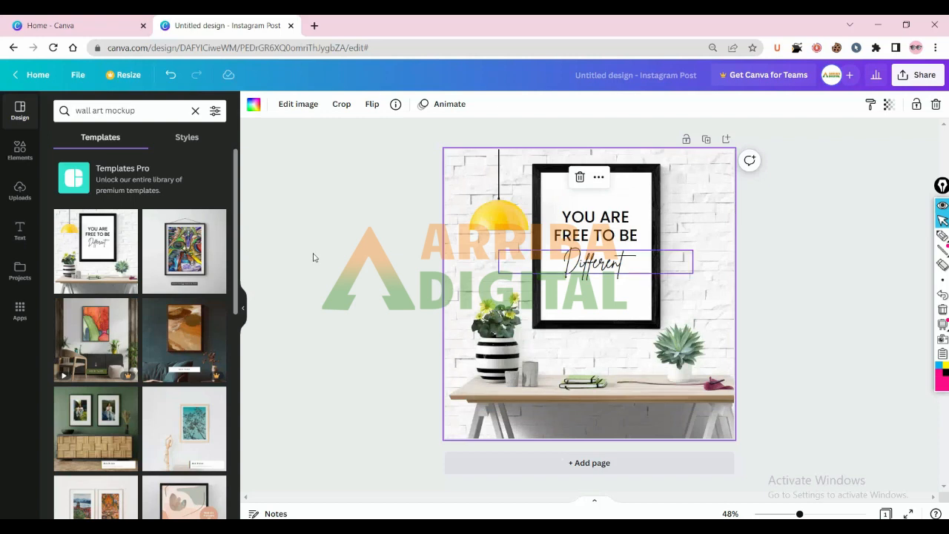
{"action": "left_click", "coordinate": [191, 254]}
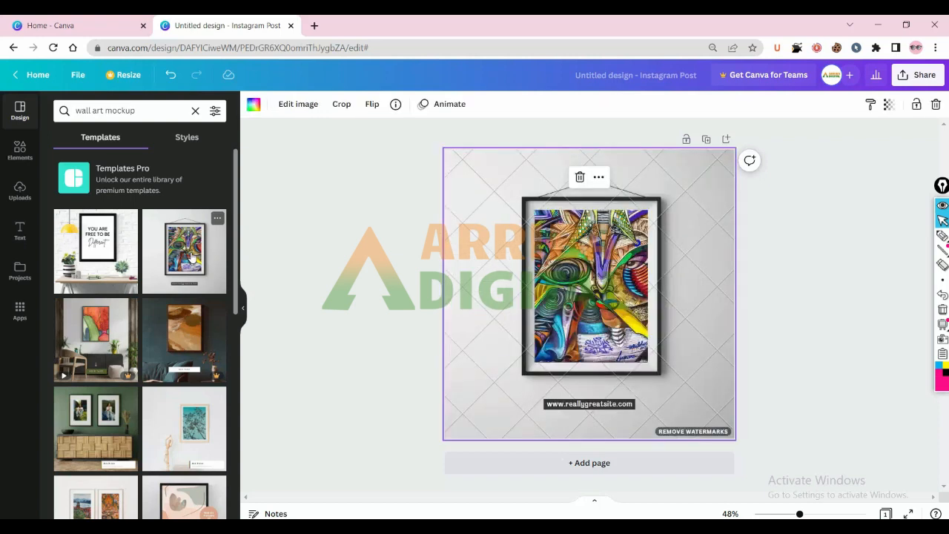
{"action": "left_click", "coordinate": [95, 319]}
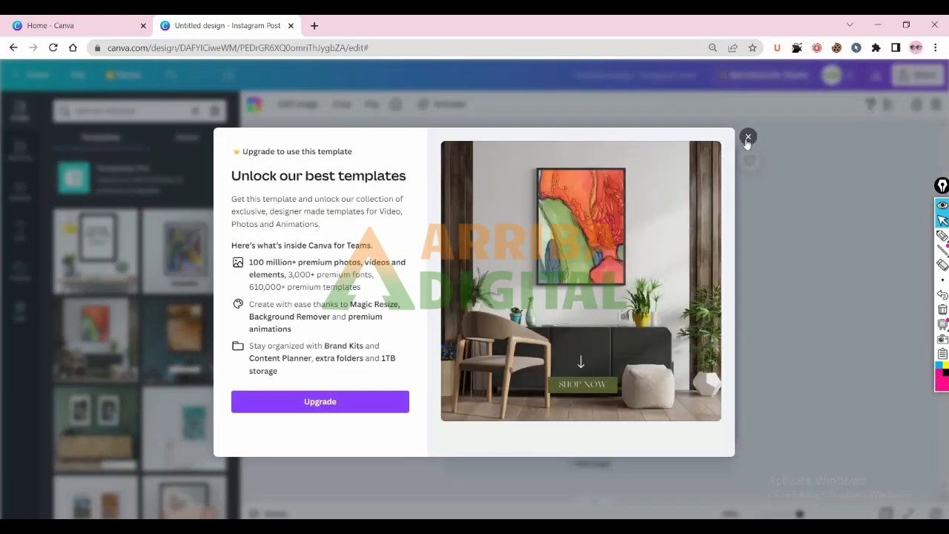
{"action": "left_click", "coordinate": [104, 353]}
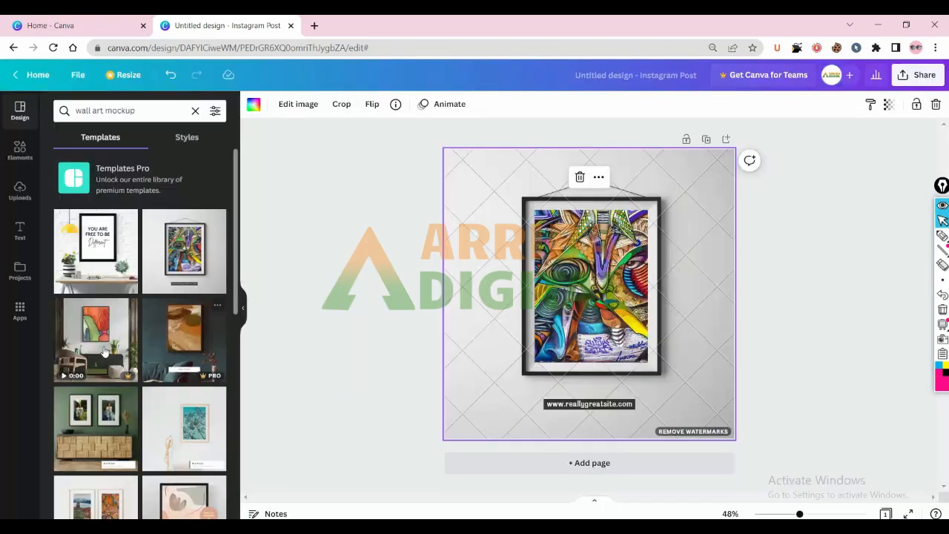
Step: Apply the green-wall "Art Print" template with two framed photos and a wooden sideboard to the page
{"action": "scroll", "coordinate": [104, 353], "scroll_direction": "down", "scroll_amount": 1}
{"action": "left_click", "coordinate": [104, 354]}
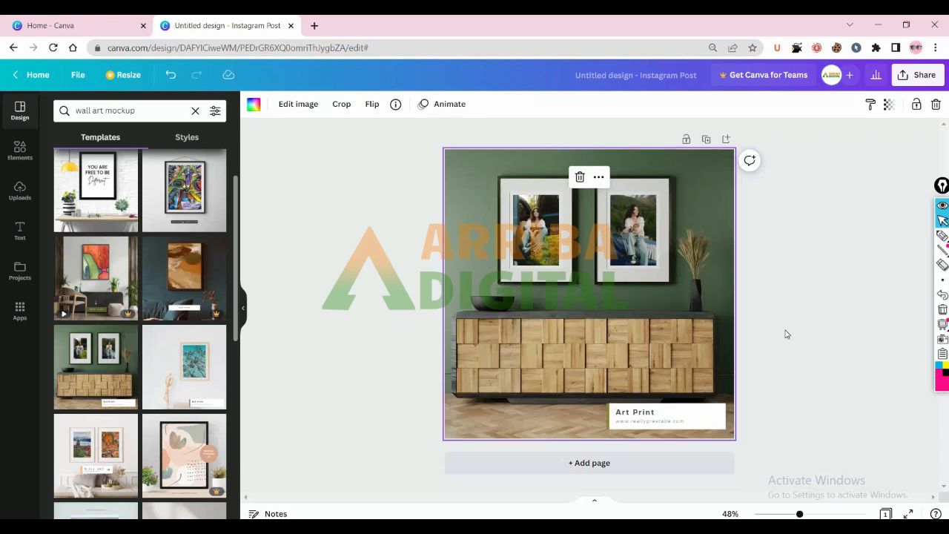
{"action": "left_click", "coordinate": [832, 319]}
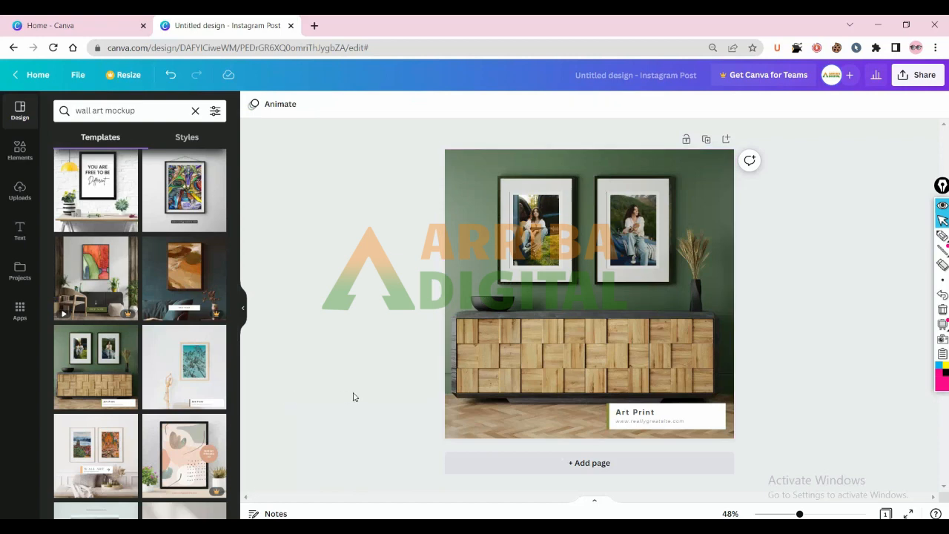
Step: Add two pages, applying the "Art Print" template with the wooden mannequin to page 2 and the two-frame "Wall Art" template to page 3
{"action": "left_click", "coordinate": [576, 463]}
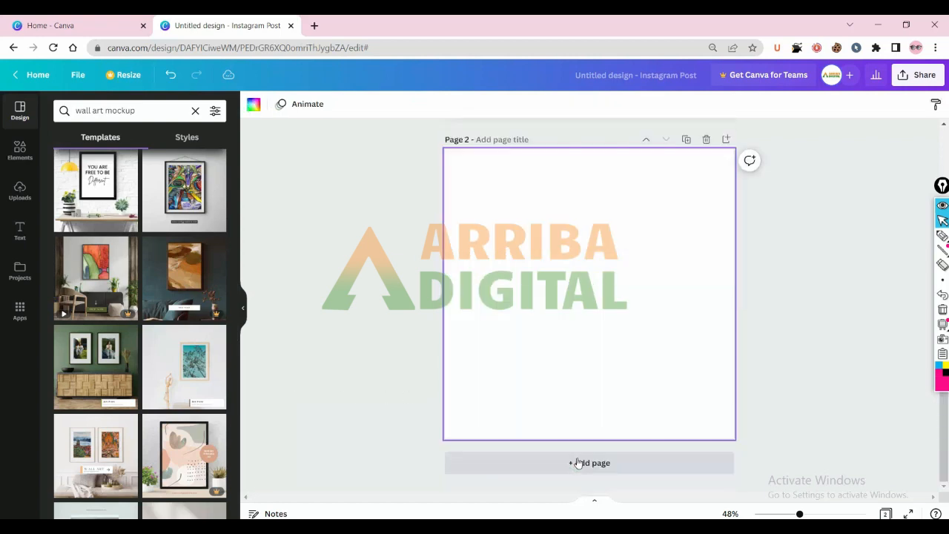
{"action": "left_click", "coordinate": [197, 374]}
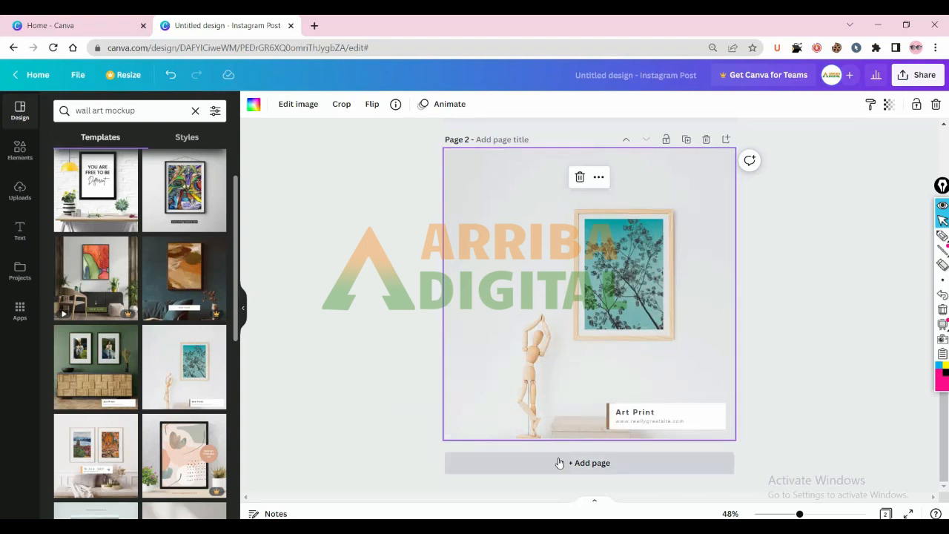
{"action": "left_click", "coordinate": [560, 462]}
{"action": "left_click", "coordinate": [77, 460]}
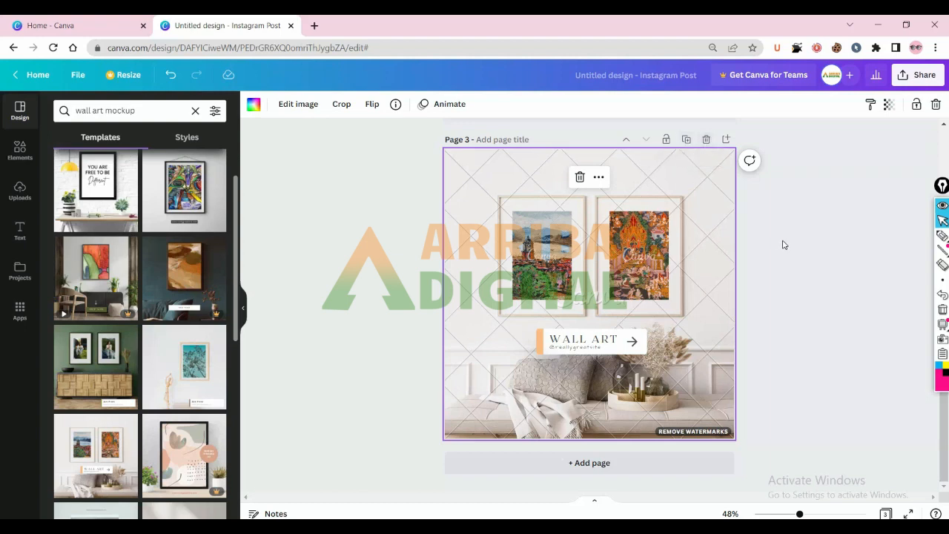
{"action": "scroll", "coordinate": [783, 245], "scroll_direction": "up", "scroll_amount": 8}
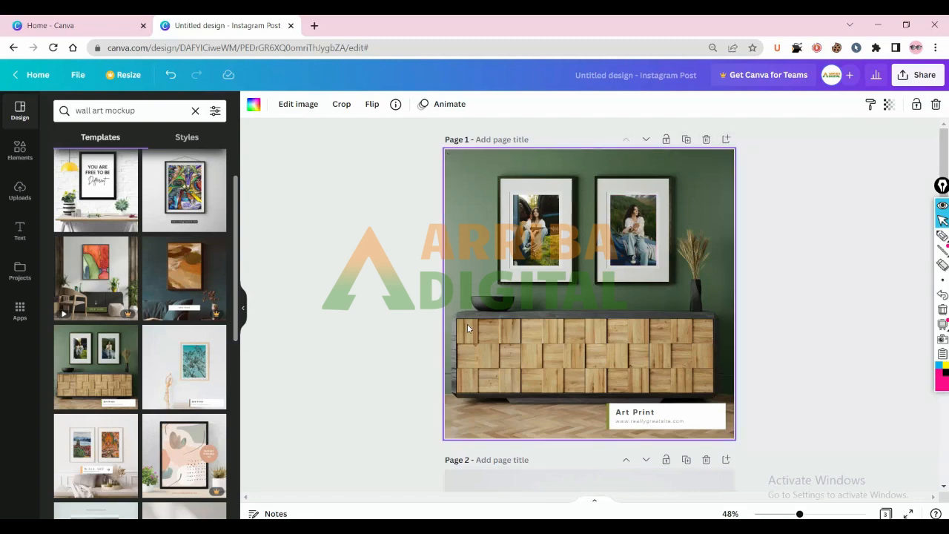
{"action": "scroll", "coordinate": [468, 328], "scroll_direction": "down", "scroll_amount": 7}
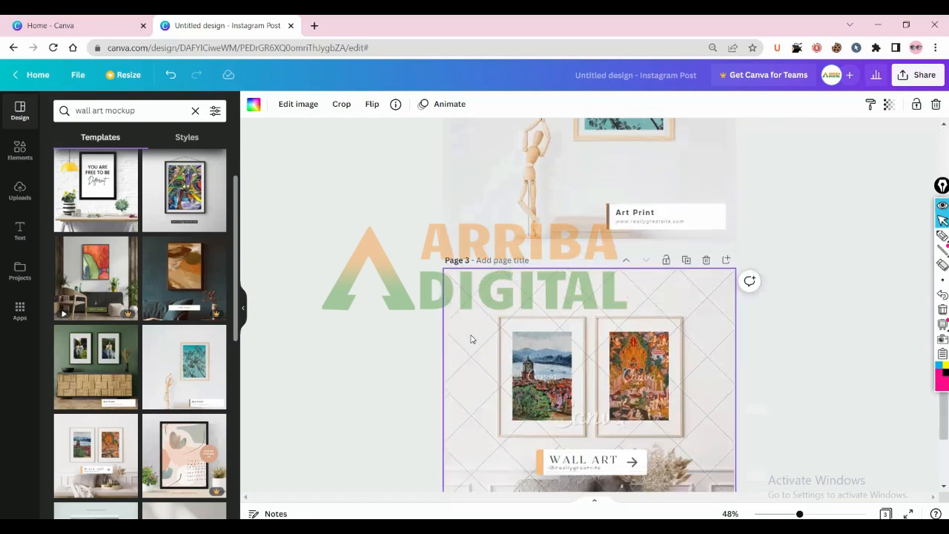
{"action": "scroll", "coordinate": [471, 339], "scroll_direction": "up", "scroll_amount": 7}
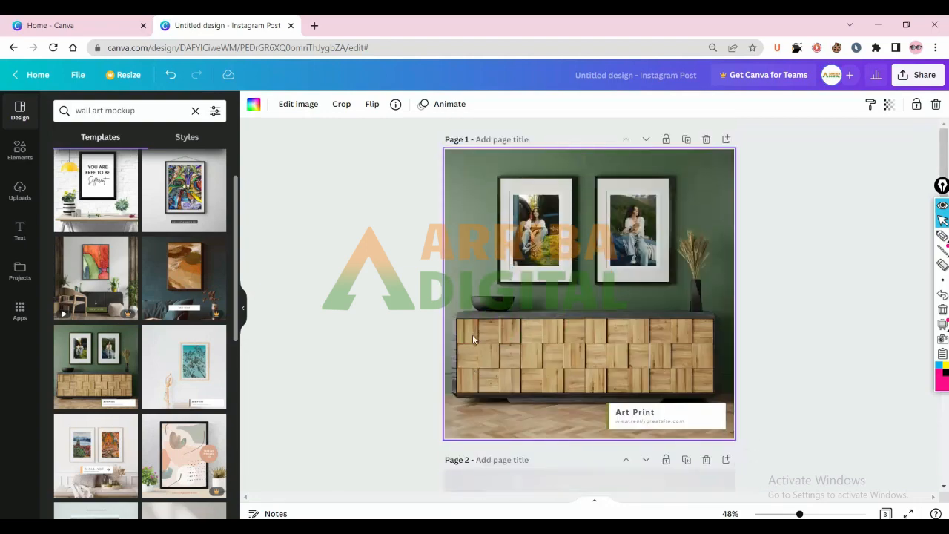
Step: Delete page 3 with the "Wall Art" template and page 2 with the wooden mannequin, keeping only page 1
{"action": "scroll", "coordinate": [473, 335], "scroll_direction": "down", "scroll_amount": 6}
{"action": "scroll", "coordinate": [473, 334], "scroll_direction": "up", "scroll_amount": 5}
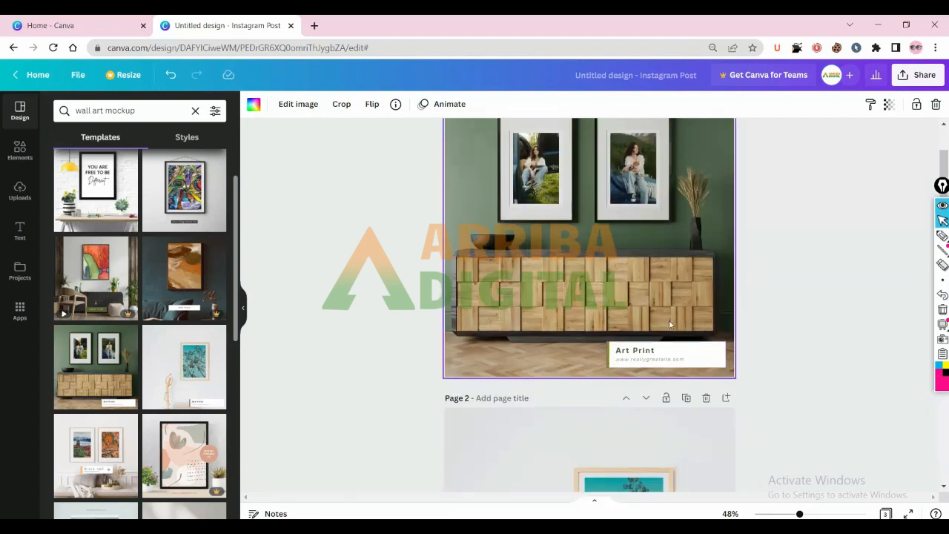
{"action": "scroll", "coordinate": [669, 320], "scroll_direction": "up", "scroll_amount": 1}
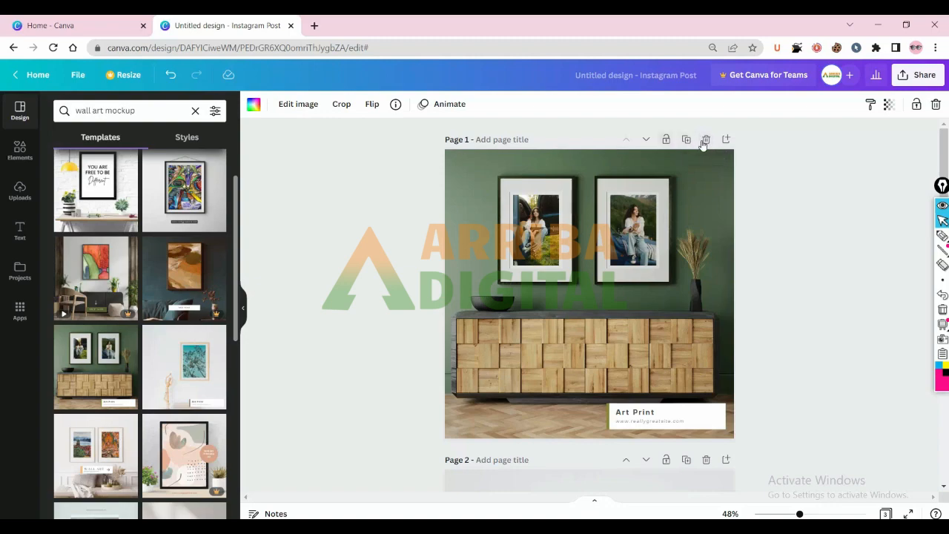
{"action": "scroll", "coordinate": [769, 304], "scroll_direction": "down", "scroll_amount": 4}
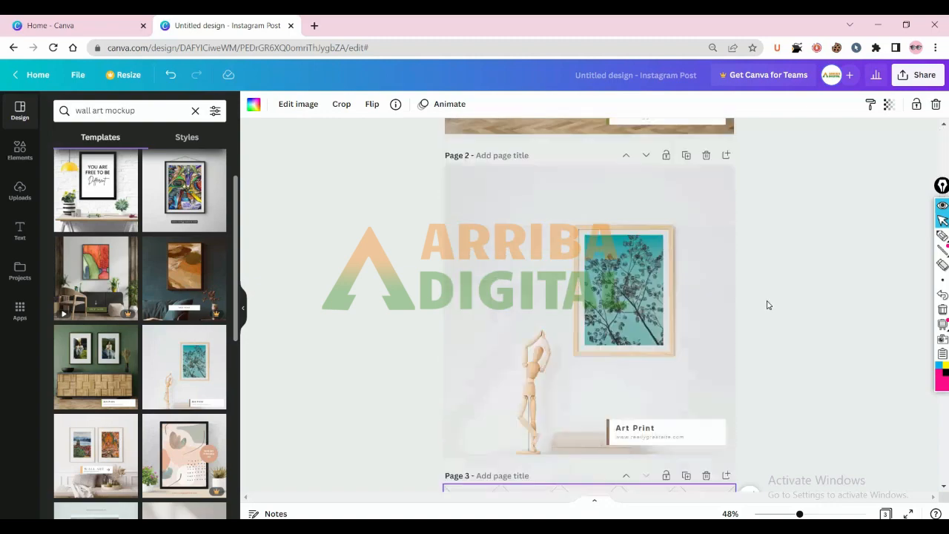
{"action": "scroll", "coordinate": [769, 305], "scroll_direction": "down", "scroll_amount": 4}
{"action": "left_click", "coordinate": [705, 284]}
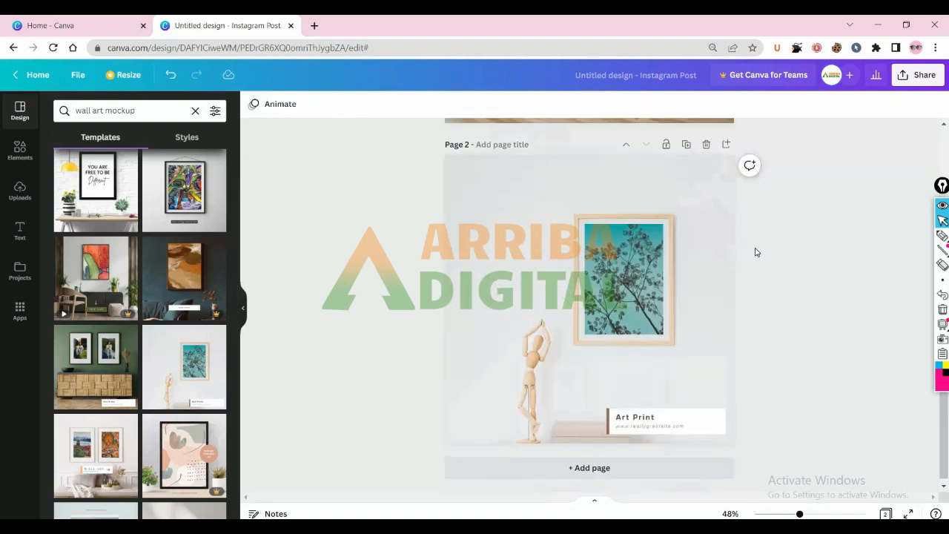
{"action": "scroll", "coordinate": [756, 253], "scroll_direction": "up", "scroll_amount": 2}
{"action": "left_click", "coordinate": [706, 325]}
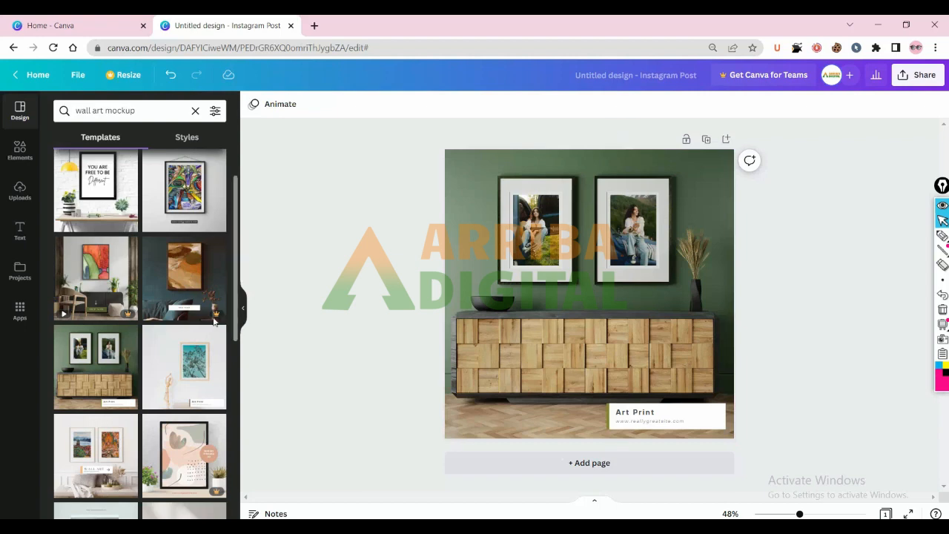
Step: Apply the wooden-mannequin "Art Print" template to page 1, and add a second page with the green-wall "Art Print" template
{"action": "left_click", "coordinate": [189, 364]}
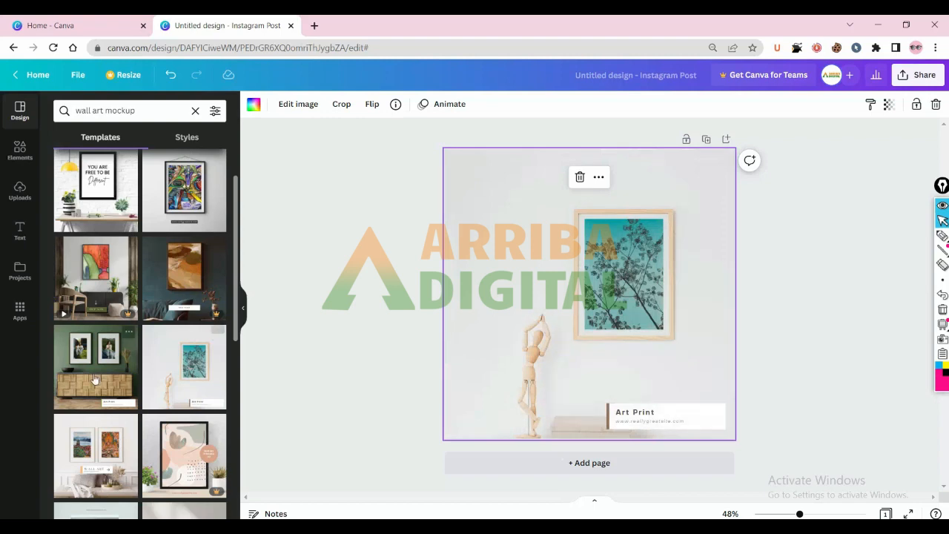
{"action": "left_click", "coordinate": [601, 463]}
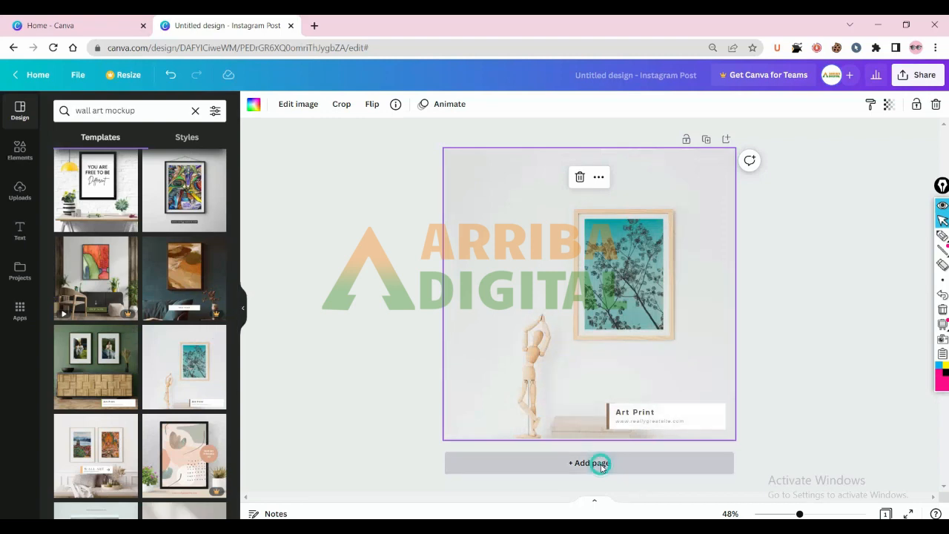
{"action": "left_click", "coordinate": [80, 369]}
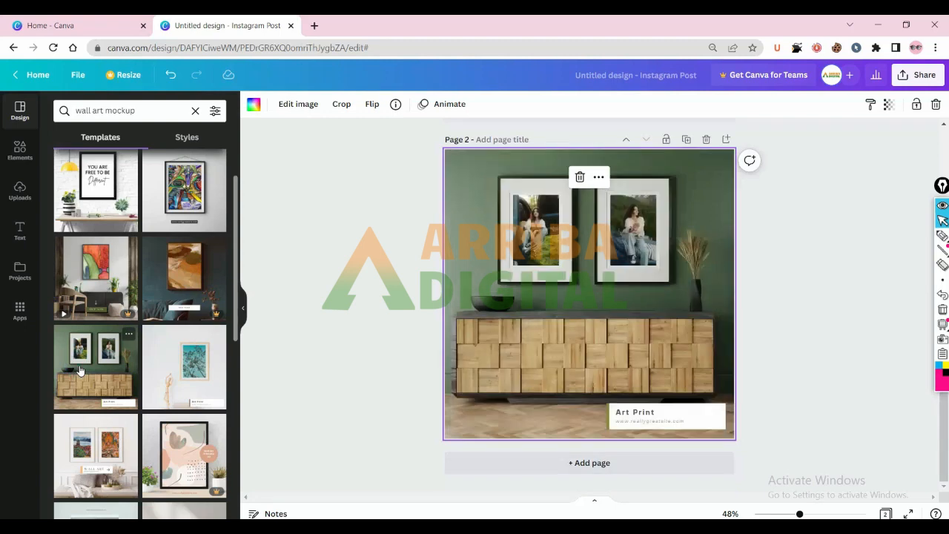
{"action": "left_click", "coordinate": [394, 342]}
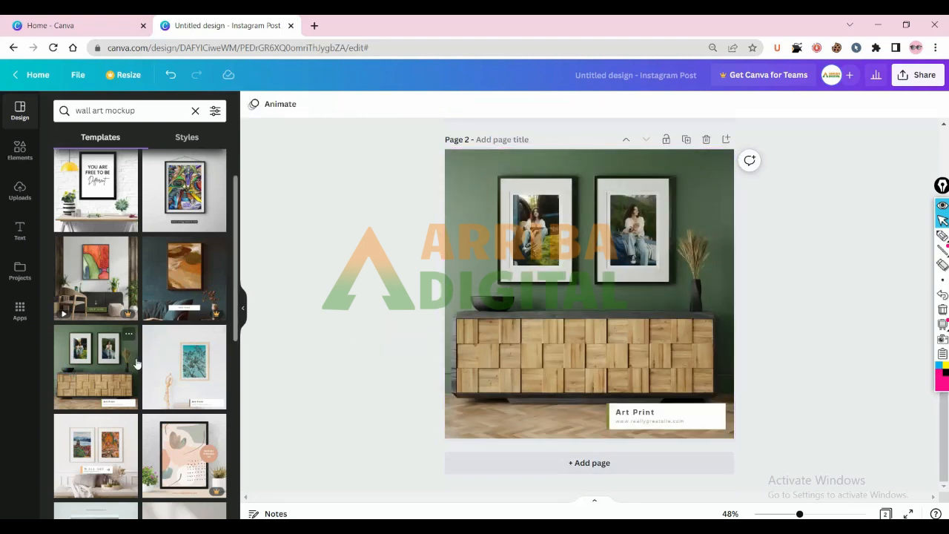
Step: Add a third page and apply the "Canvas Print" template with the grey armchair and ship painting to it
{"action": "scroll", "coordinate": [136, 343], "scroll_direction": "down", "scroll_amount": 2}
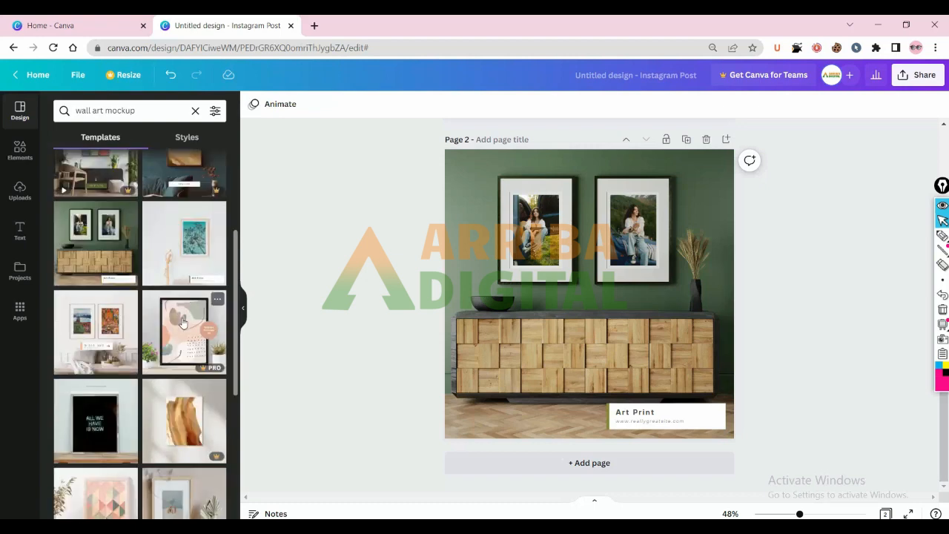
{"action": "scroll", "coordinate": [183, 324], "scroll_direction": "down", "scroll_amount": 7}
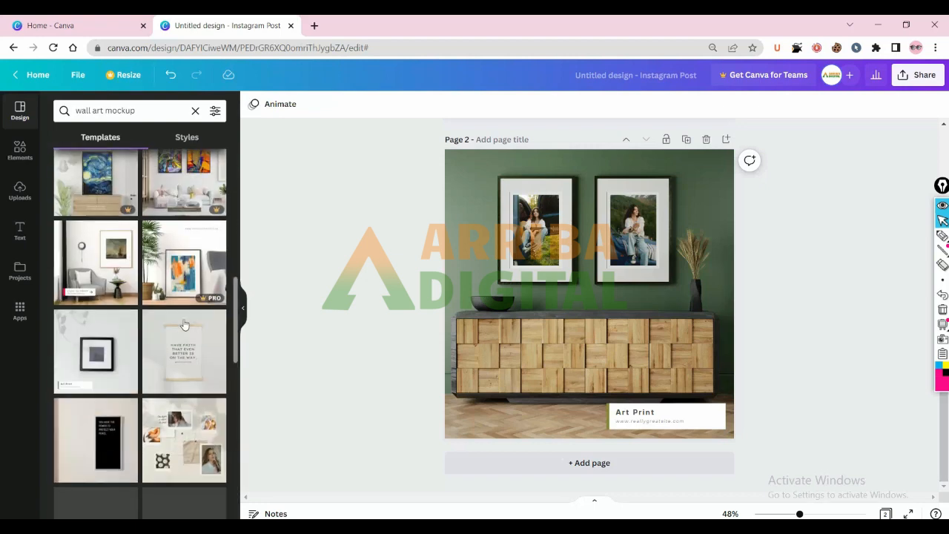
{"action": "left_click", "coordinate": [619, 466]}
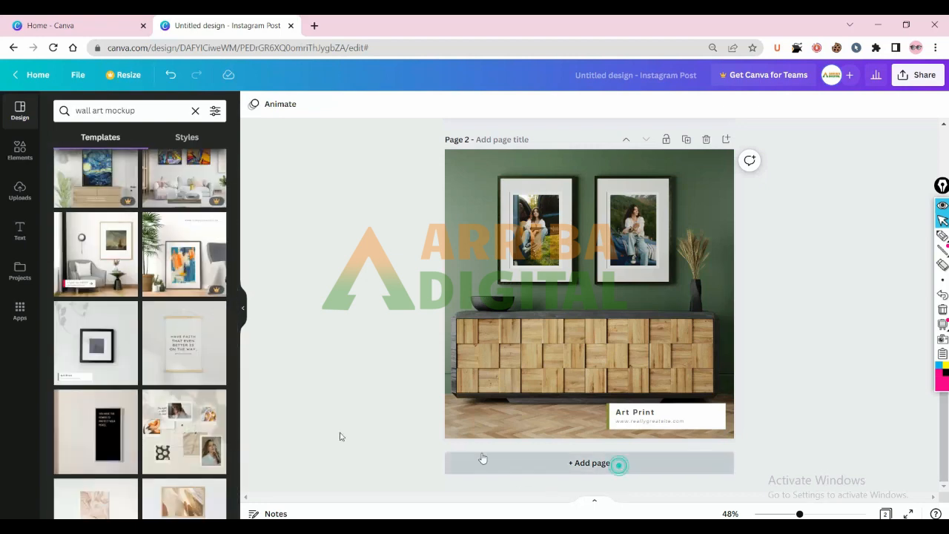
{"action": "left_click", "coordinate": [96, 254]}
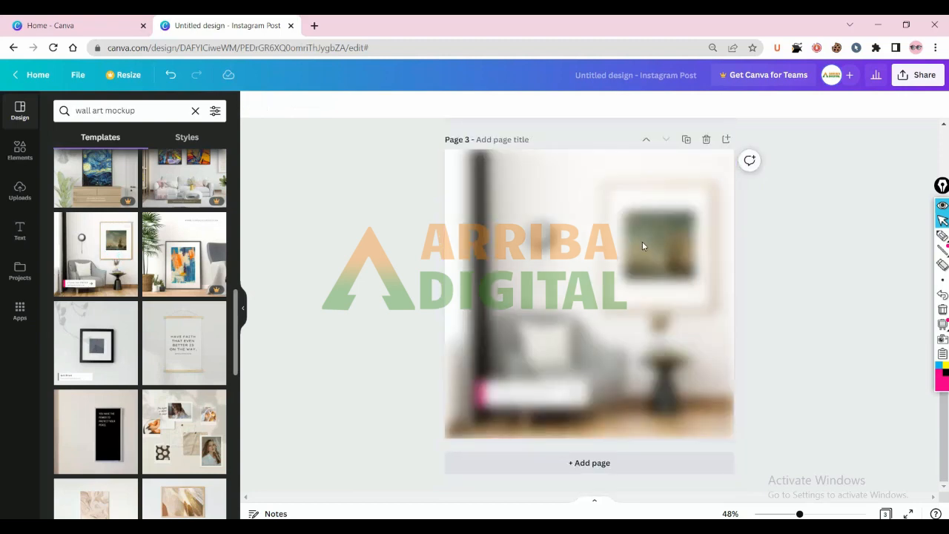
{"action": "left_click", "coordinate": [642, 241]}
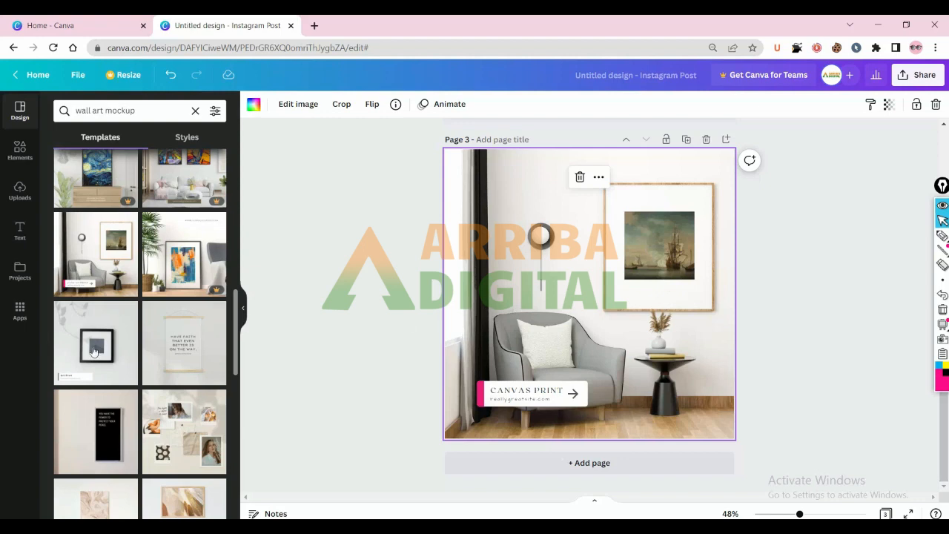
{"action": "scroll", "coordinate": [591, 356], "scroll_direction": "up", "scroll_amount": 10}
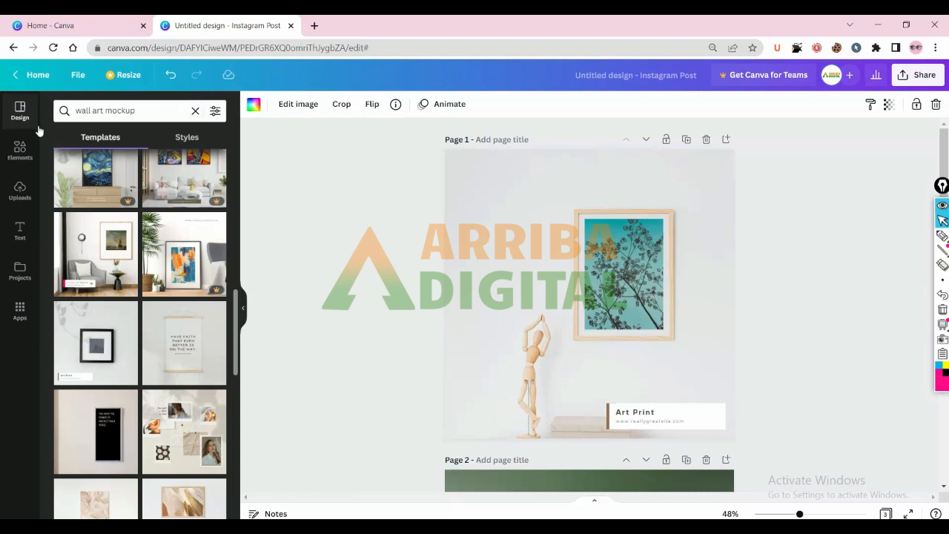
{"action": "scroll", "coordinate": [127, 219], "scroll_direction": "down", "scroll_amount": 10}
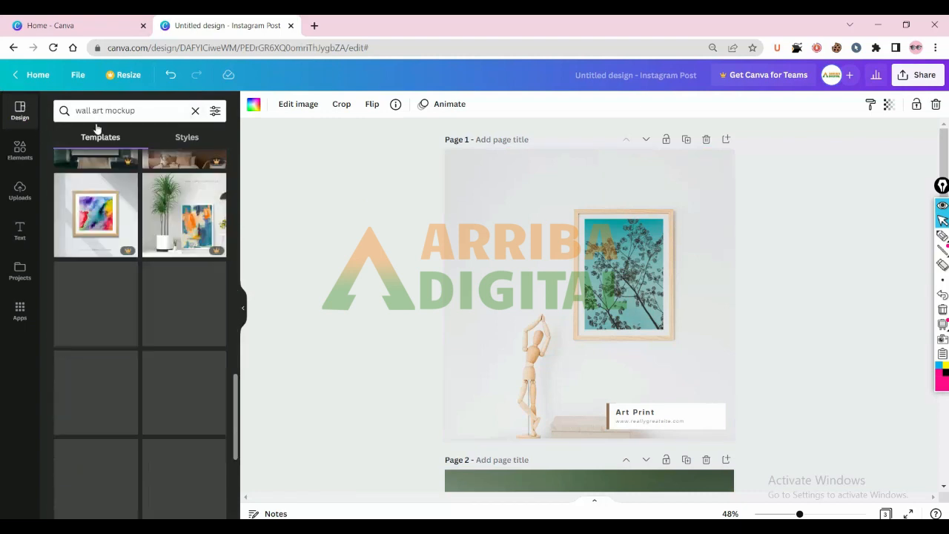
{"action": "left_click", "coordinate": [148, 111]}
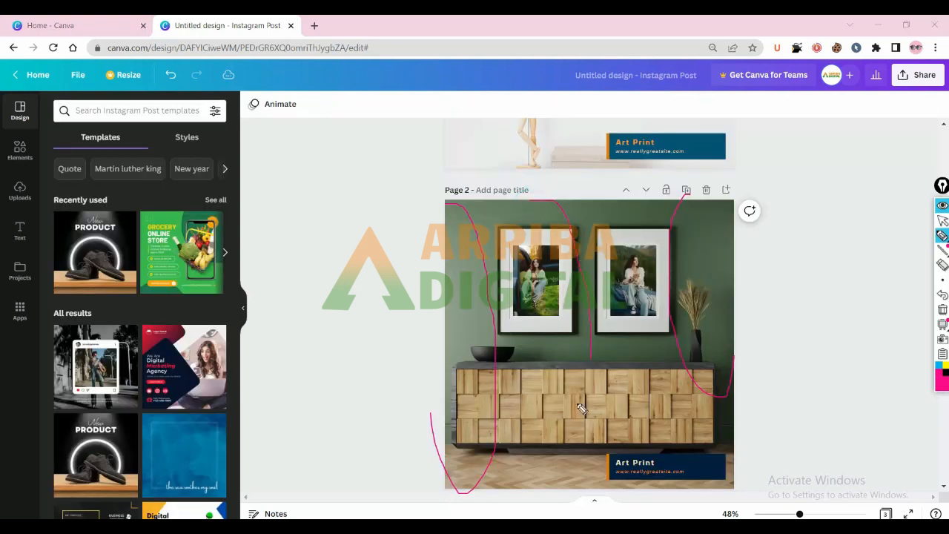
Step: Erase the pink pen annotations drawn over page 2 and return to the normal pointer
{"action": "left_click_drag", "start_coordinate": [578, 405], "coordinate": [519, 390]}
{"action": "left_click", "coordinate": [942, 264]}
{"action": "mouse_move", "coordinate": [676, 224]}
{"action": "left_mouse_down"}
{"action": "mouse_move", "coordinate": [589, 368]}
{"action": "mouse_move", "coordinate": [420, 445]}
{"action": "left_mouse_up"}
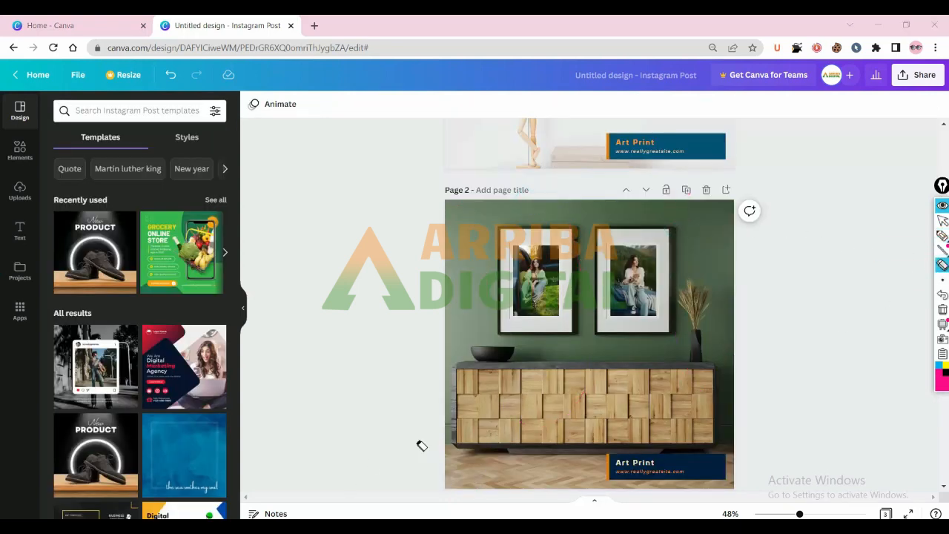
{"action": "left_click", "coordinate": [942, 220]}
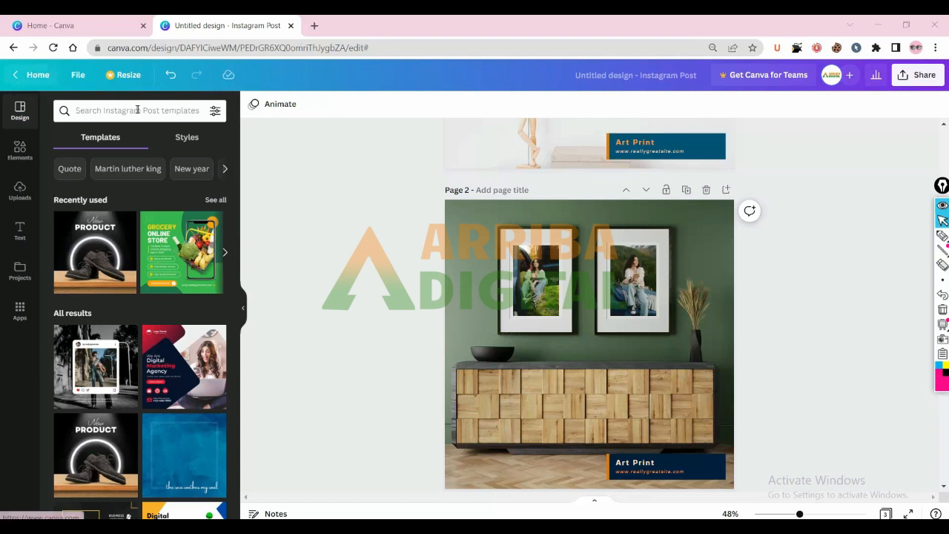
Step: Look through the suggested template categories and browse the "Quotes" templates
{"action": "left_click", "coordinate": [111, 109]}
{"action": "left_click", "coordinate": [313, 174]}
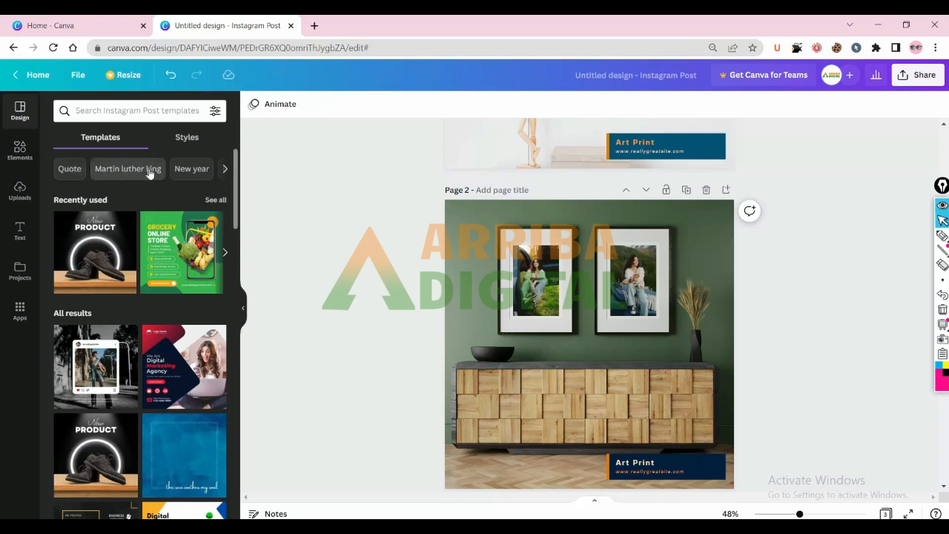
{"action": "left_click", "coordinate": [227, 170]}
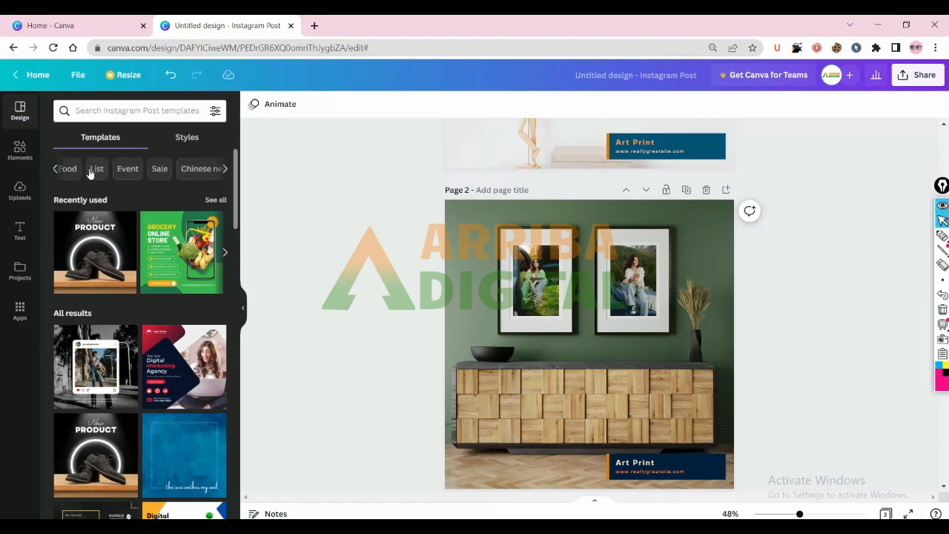
{"action": "left_click", "coordinate": [227, 169]}
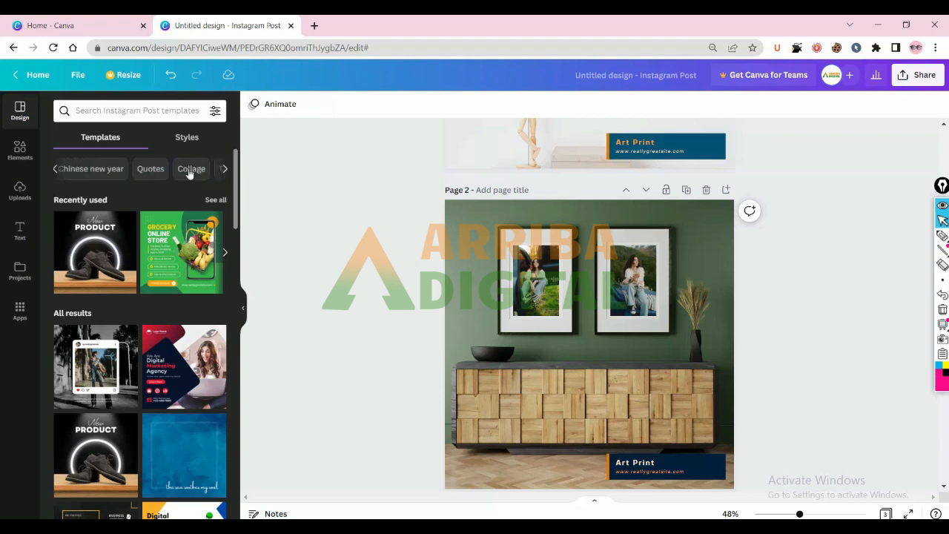
{"action": "left_click", "coordinate": [143, 167]}
{"action": "scroll", "coordinate": [101, 300], "scroll_direction": "down", "scroll_amount": 10}
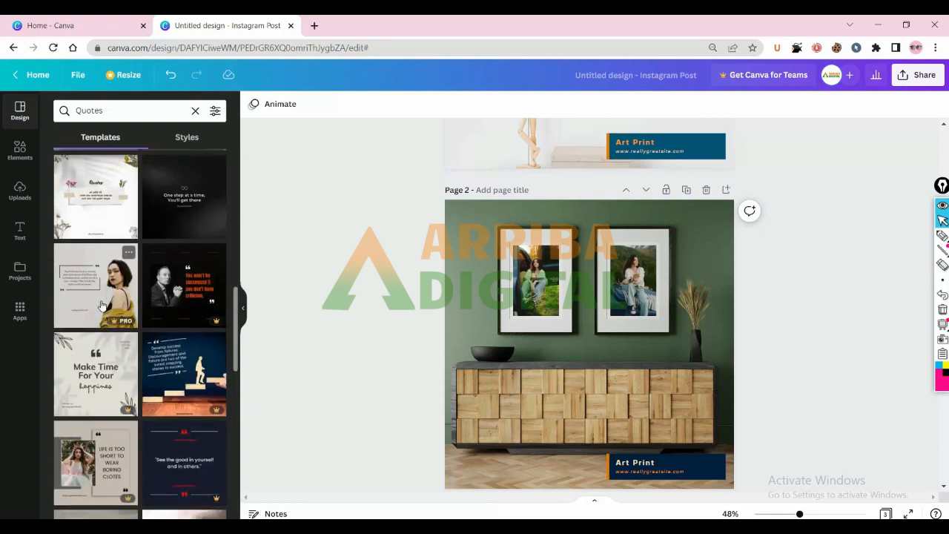
{"action": "scroll", "coordinate": [102, 300], "scroll_direction": "up", "scroll_amount": 15}
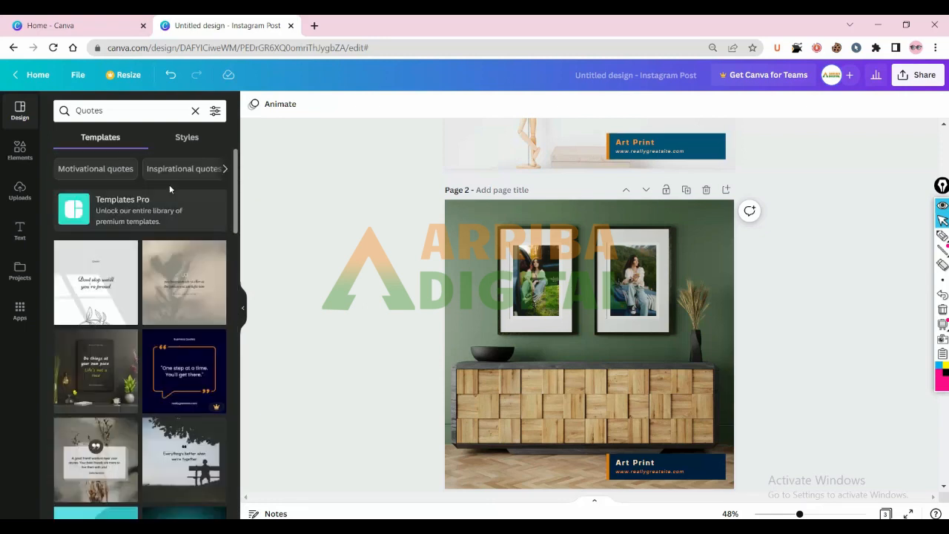
Step: Narrow the templates to "Inspirational quotes", look at the related suggestions and clear the template search
{"action": "left_click", "coordinate": [169, 177]}
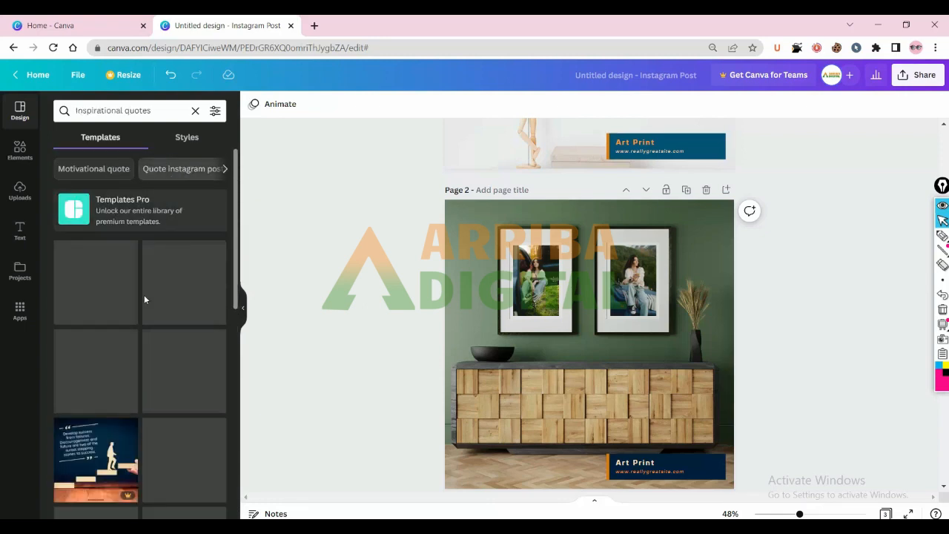
{"action": "left_click", "coordinate": [223, 169]}
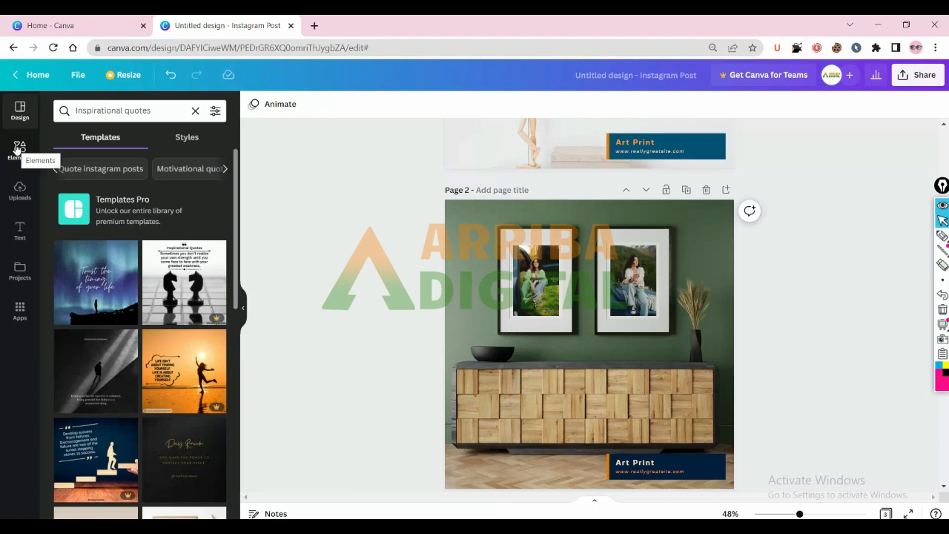
{"action": "left_click", "coordinate": [195, 110]}
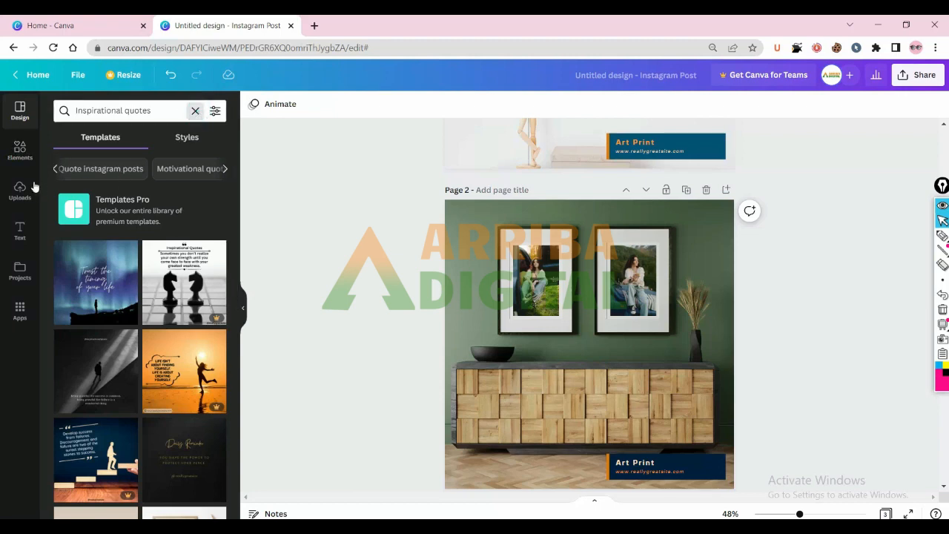
Step: Examine the Elements library's sections, from Recently used and Lines & Shapes to Charts and Tables, and its search suggestions
{"action": "left_click", "coordinate": [18, 152]}
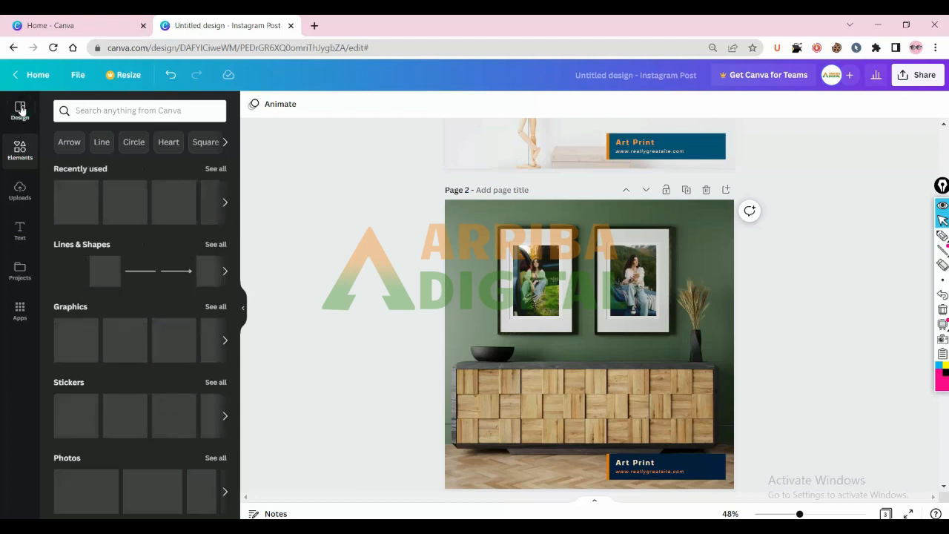
{"action": "left_click", "coordinate": [20, 109]}
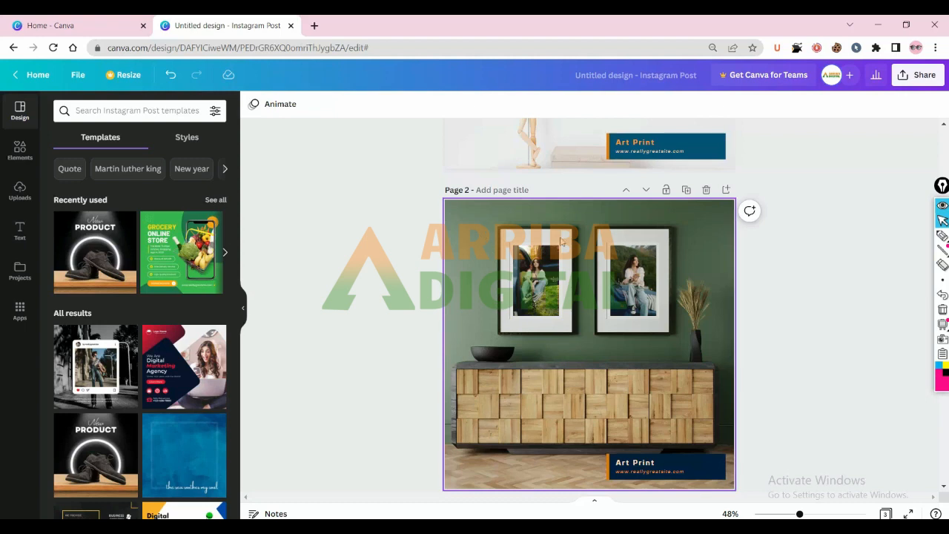
{"action": "left_click", "coordinate": [20, 150]}
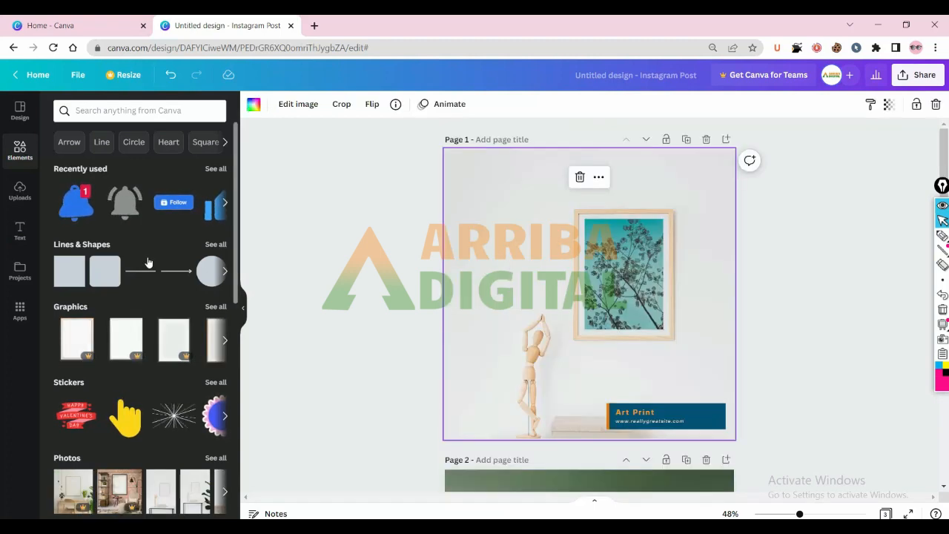
{"action": "scroll", "coordinate": [154, 260], "scroll_direction": "down", "scroll_amount": 1}
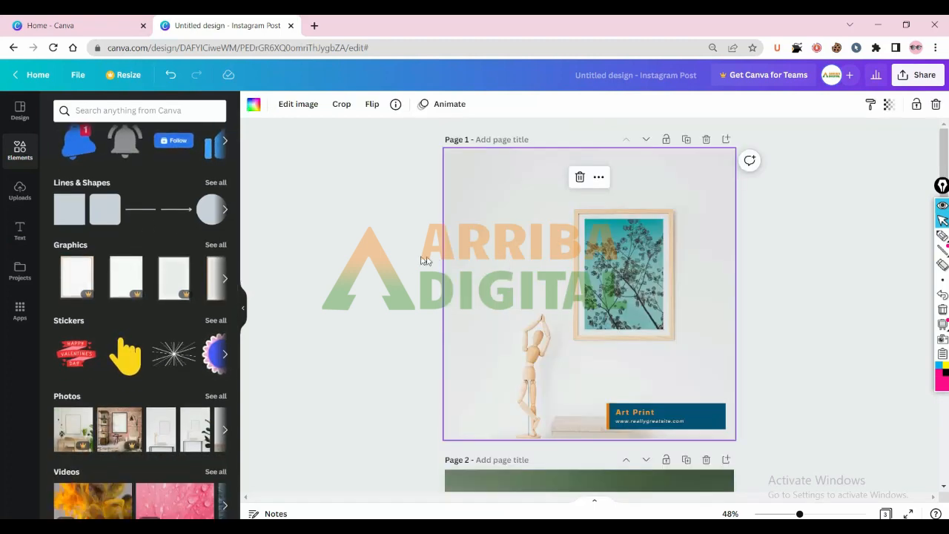
{"action": "scroll", "coordinate": [150, 297], "scroll_direction": "down", "scroll_amount": 4}
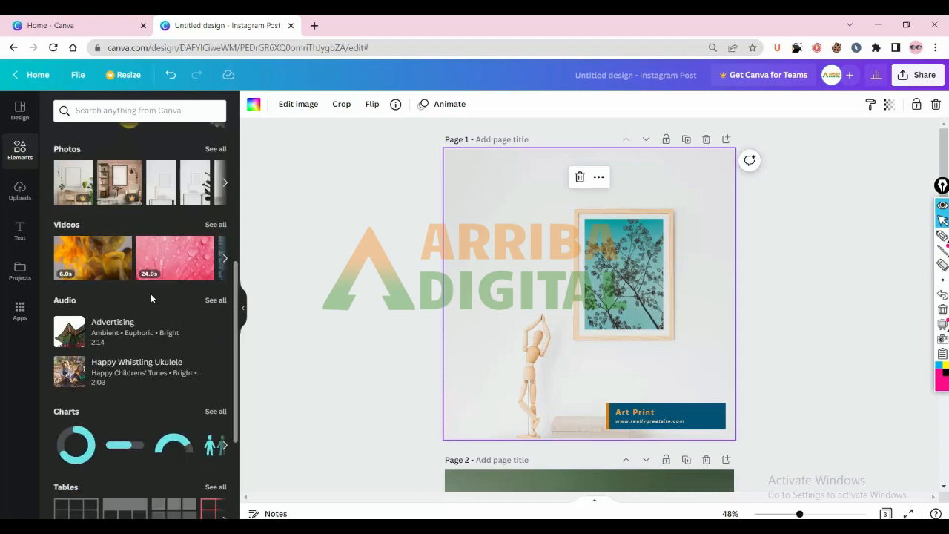
{"action": "scroll", "coordinate": [151, 297], "scroll_direction": "up", "scroll_amount": 4}
{"action": "scroll", "coordinate": [151, 297], "scroll_direction": "up", "scroll_amount": 1}
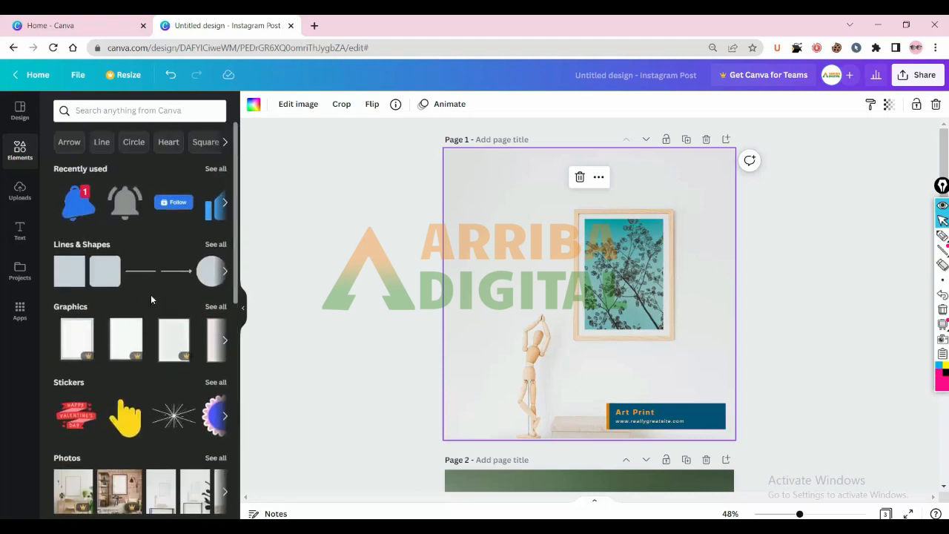
{"action": "left_click", "coordinate": [128, 110]}
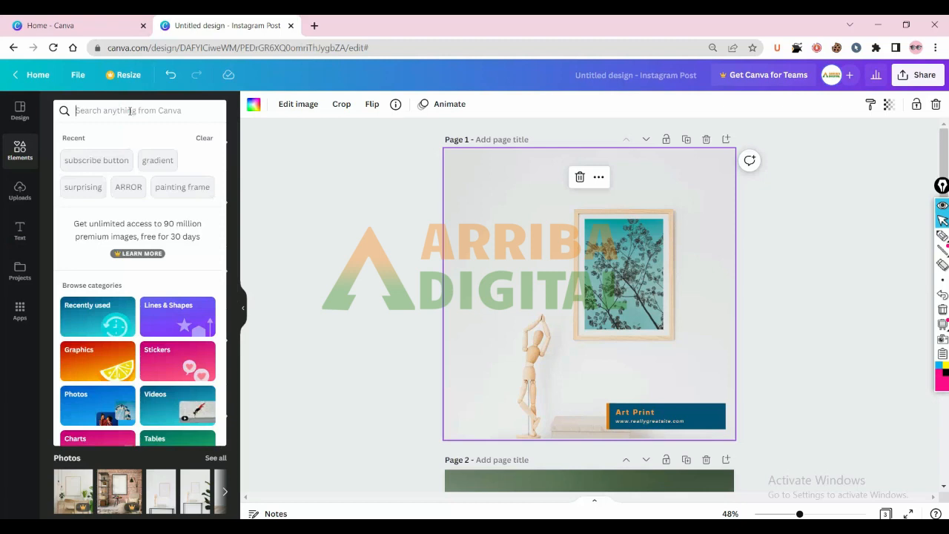
{"action": "left_click", "coordinate": [282, 198]}
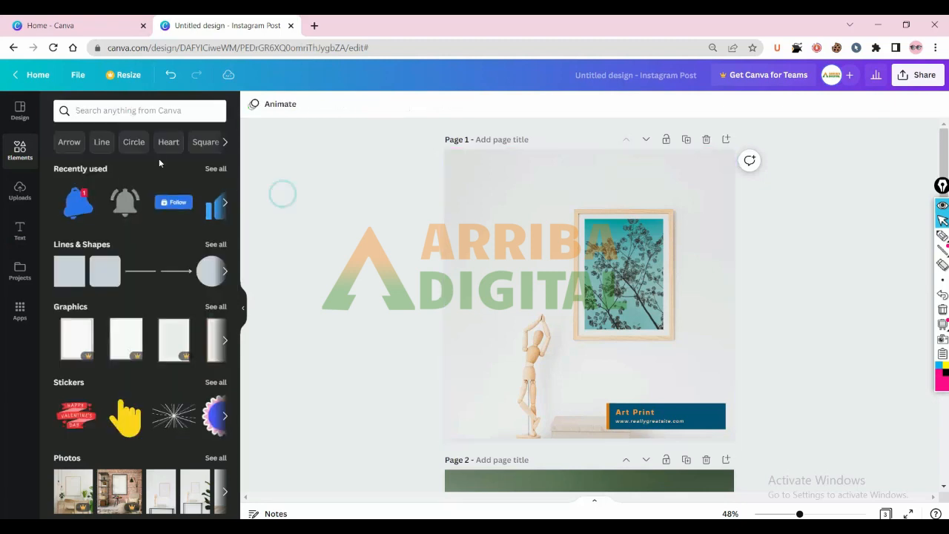
Step: Look through the design's three pages and enter "flower pot" as the element search term
{"action": "scroll", "coordinate": [483, 236], "scroll_direction": "down", "scroll_amount": 10}
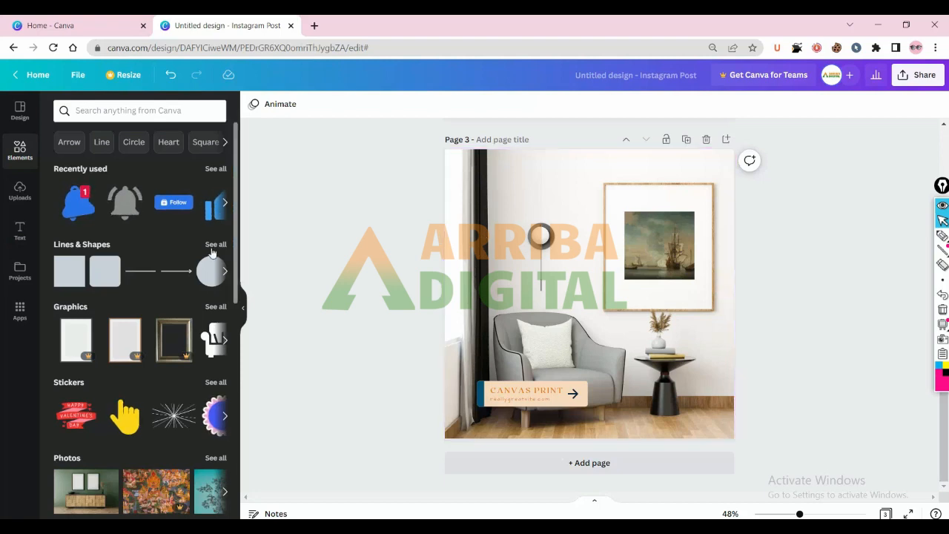
{"action": "scroll", "coordinate": [552, 251], "scroll_direction": "up", "scroll_amount": 2}
{"action": "scroll", "coordinate": [552, 251], "scroll_direction": "up", "scroll_amount": 7}
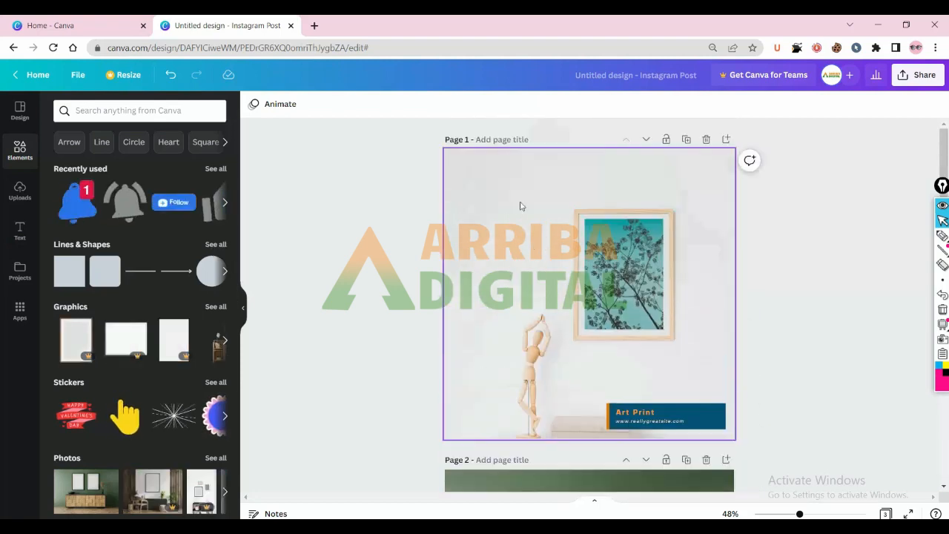
{"action": "left_click", "coordinate": [90, 112]}
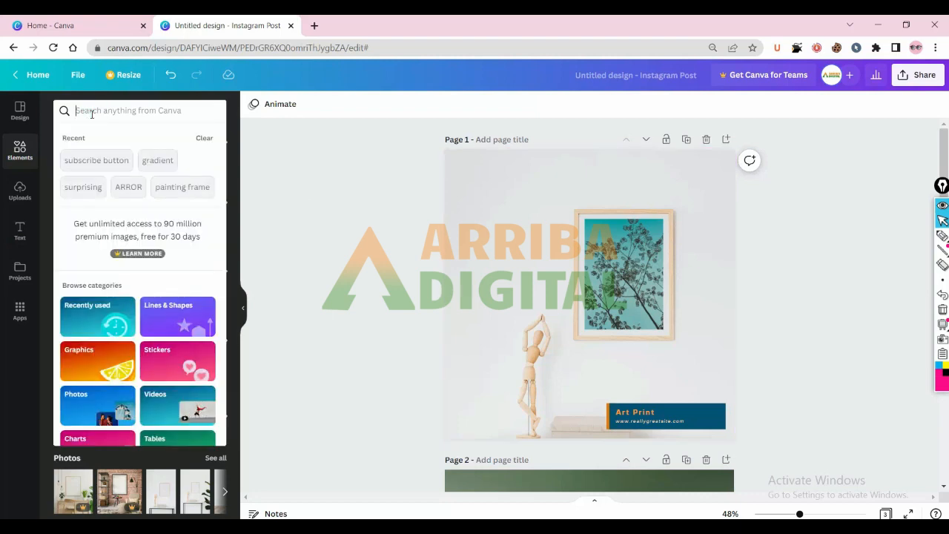
{"action": "type", "text": "flower pot"}
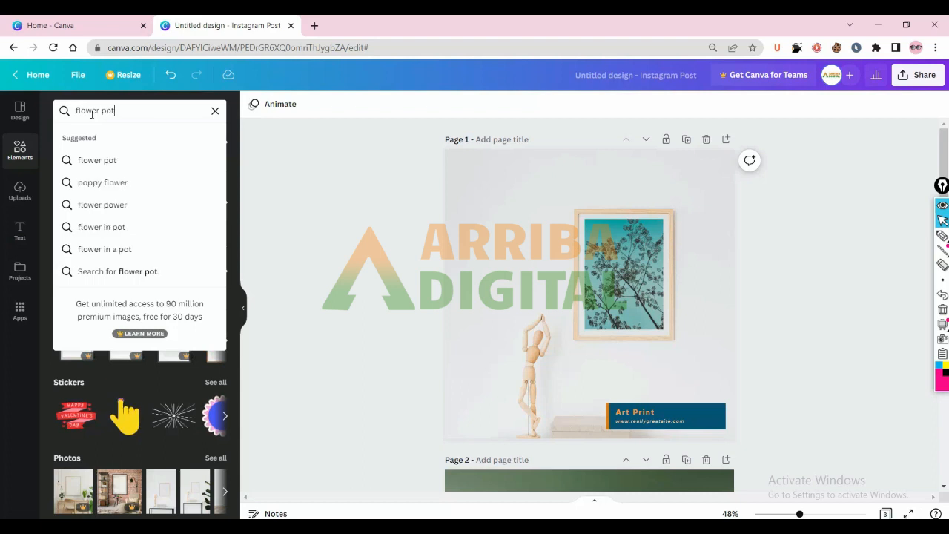
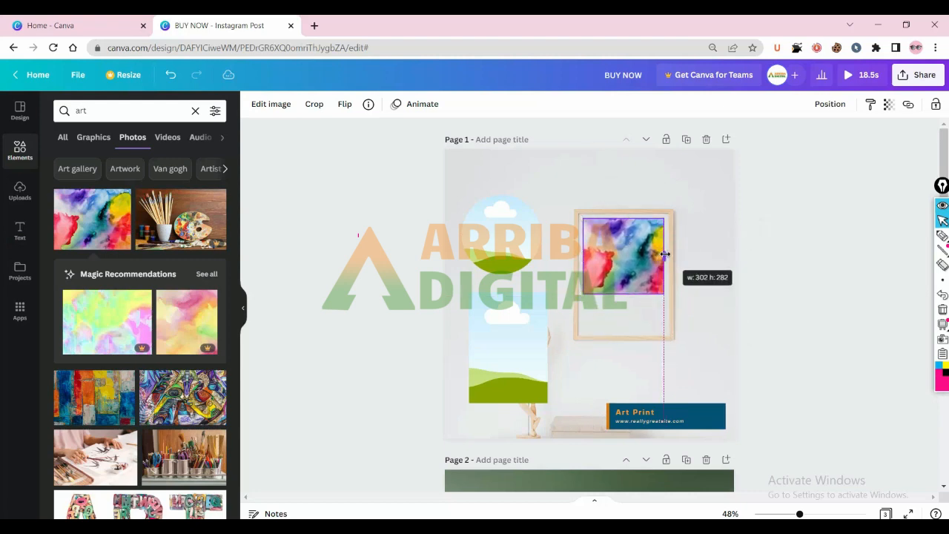
Step: Stretch the watercolor photo downward on page 1 so it covers the opening of the wooden picture frame
{"action": "left_click_drag", "start_coordinate": [626, 295], "coordinate": [630, 331]}
{"action": "left_click", "coordinate": [774, 264]}
{"action": "left_click", "coordinate": [628, 251]}
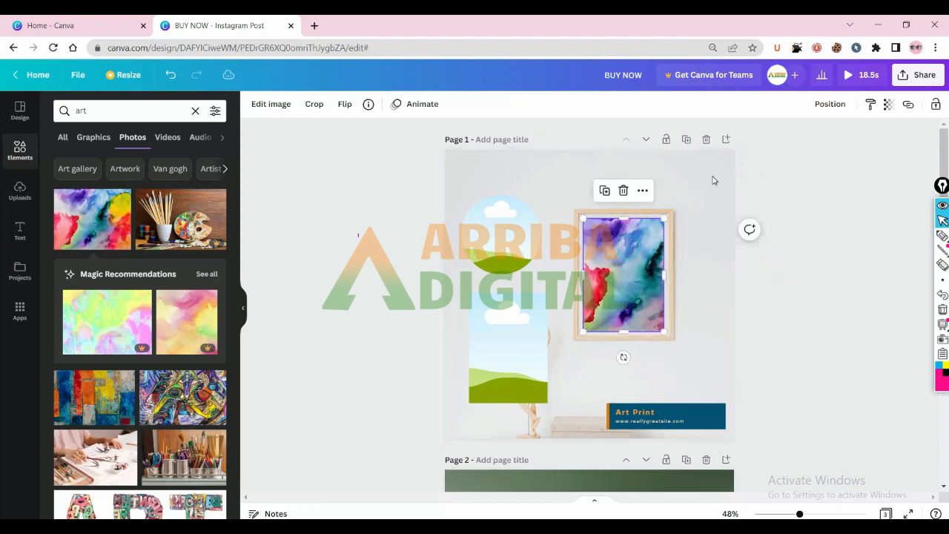
{"action": "left_click", "coordinate": [712, 180]}
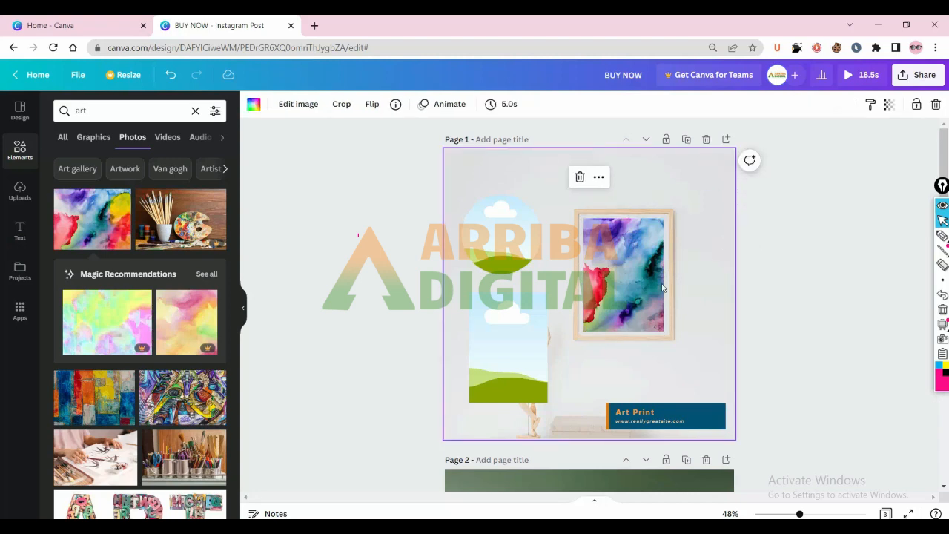
Step: Extend the watercolor photo's crop to include the hidden part along its left edge
{"action": "double_click", "coordinate": [623, 255]}
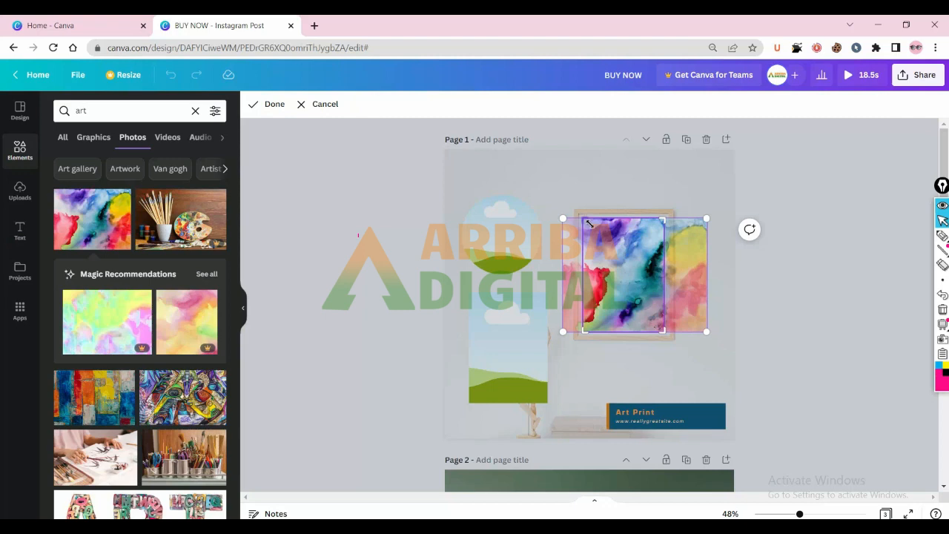
{"action": "left_click_drag", "start_coordinate": [582, 220], "coordinate": [564, 218]}
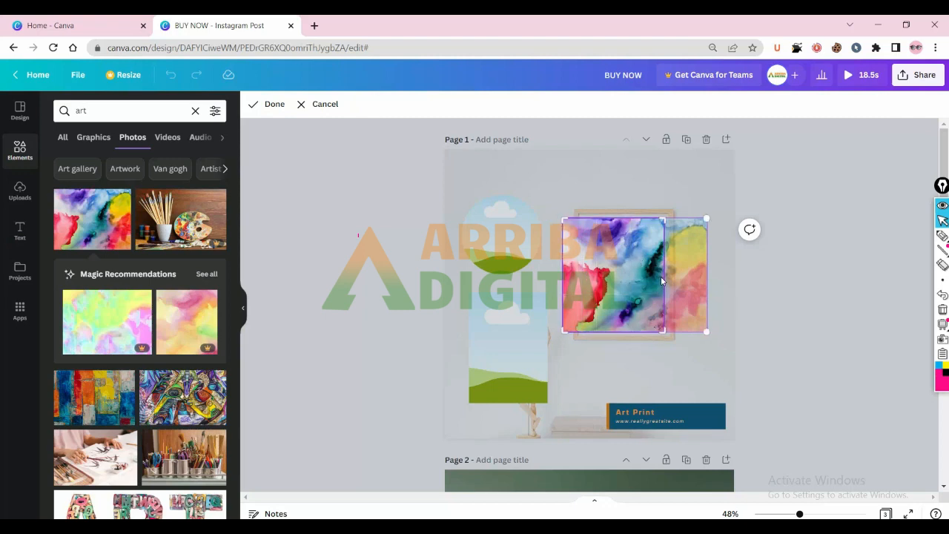
{"action": "left_click", "coordinate": [689, 182]}
Step: Undo the crop, resizing and placement changes made to the watercolor photo
{"action": "key", "text": "ctrl+z"}
{"action": "key", "text": "ctrl+z"}
{"action": "key", "text": "ctrl+z"}
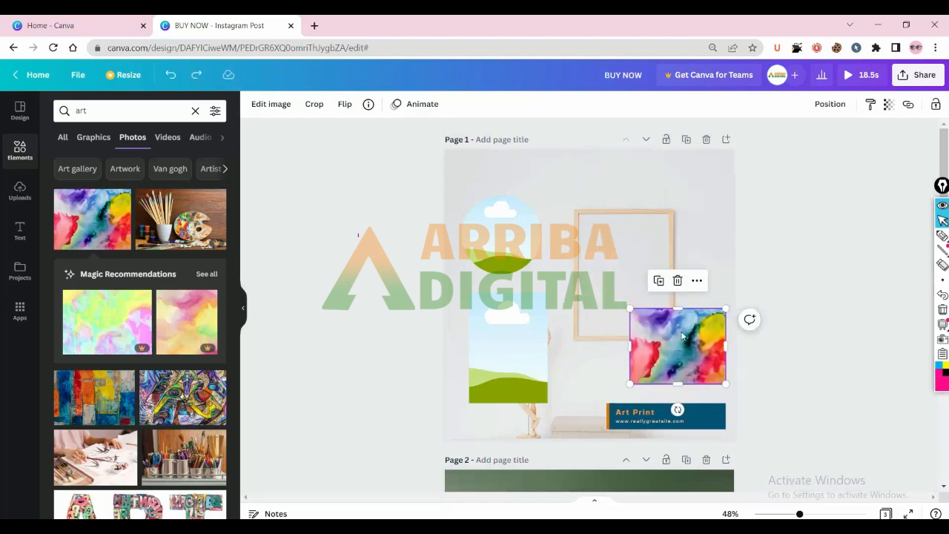
{"action": "key", "text": "ctrl+y"}
{"action": "key", "text": "ctrl+y"}
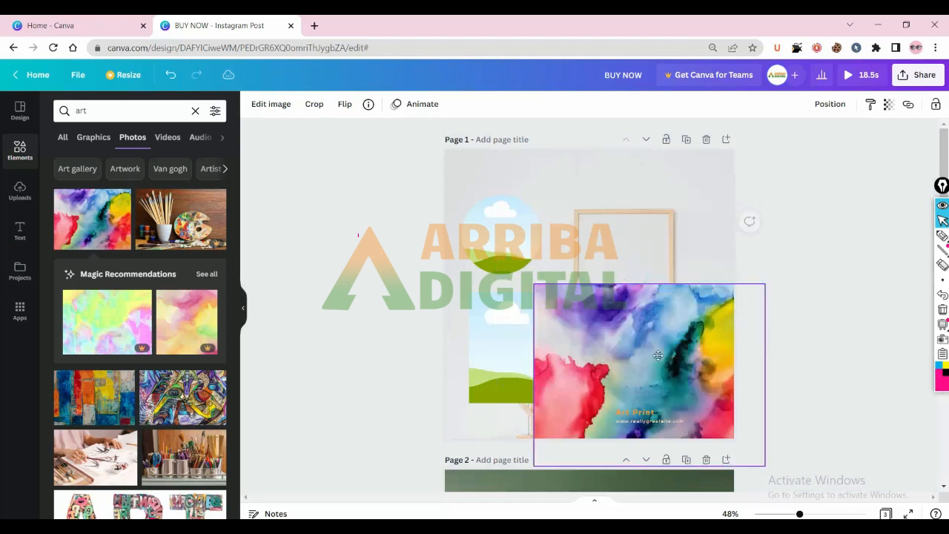
Step: Place the rectangular placeholder frame inside the wooden picture frame on page 1 and fill it with the watercolor photo
{"action": "left_click_drag", "start_coordinate": [499, 327], "coordinate": [613, 253]}
{"action": "left_click_drag", "start_coordinate": [558, 336], "coordinate": [618, 278]}
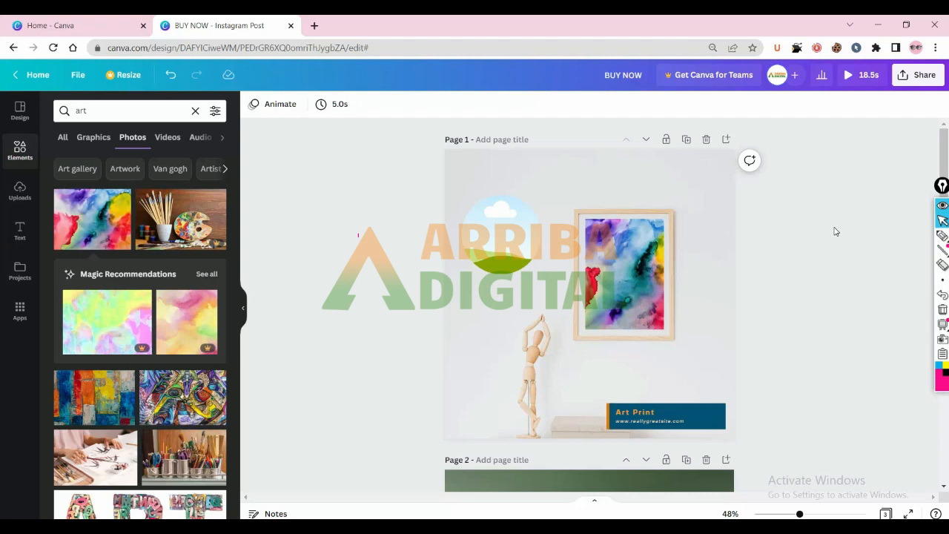
{"action": "double_click", "coordinate": [629, 265]}
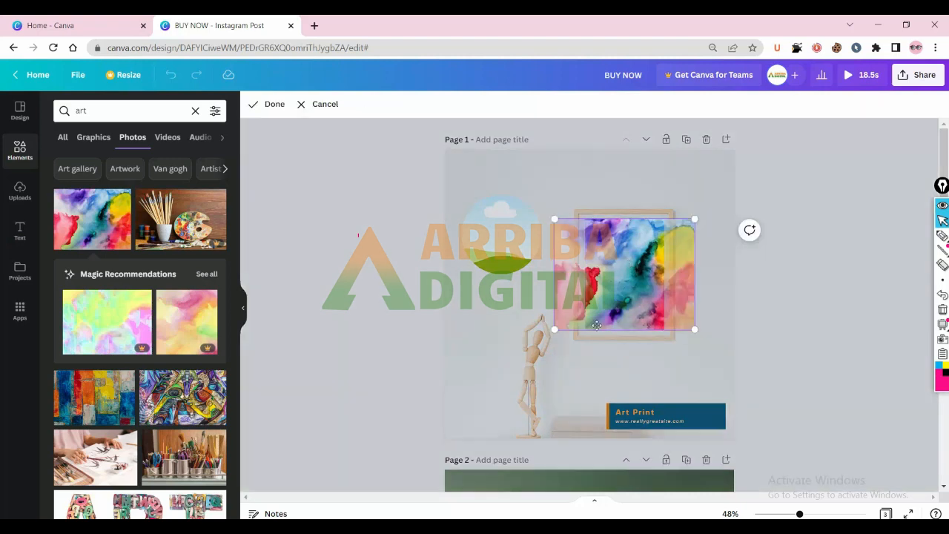
{"action": "left_click", "coordinate": [607, 169]}
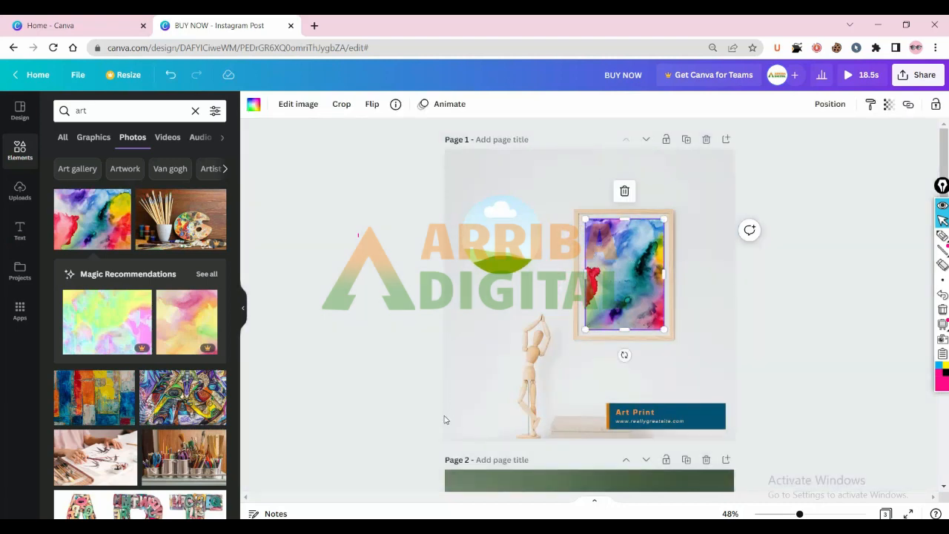
{"action": "left_click", "coordinate": [692, 178]}
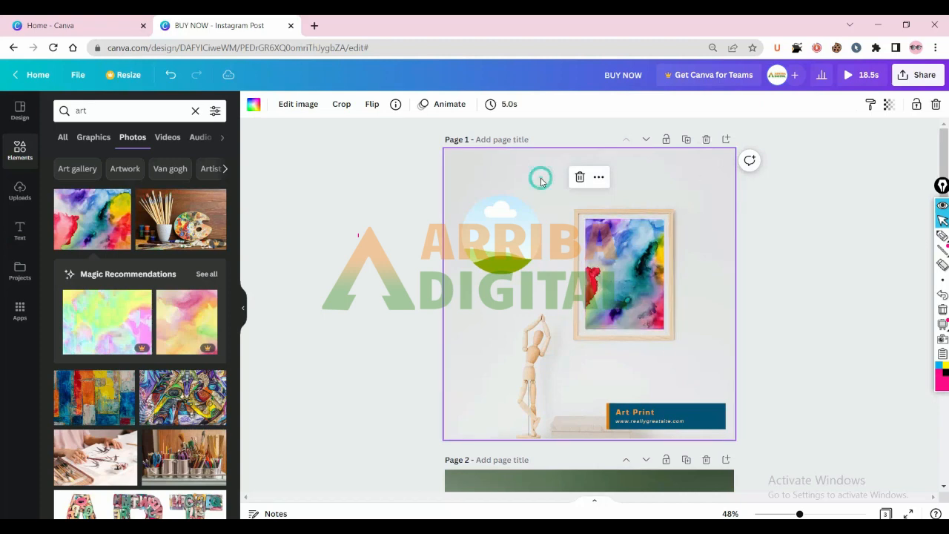
Step: Reposition the watercolor photo sideways within its rectangular frame to show a different part of the image
{"action": "left_click", "coordinate": [500, 256]}
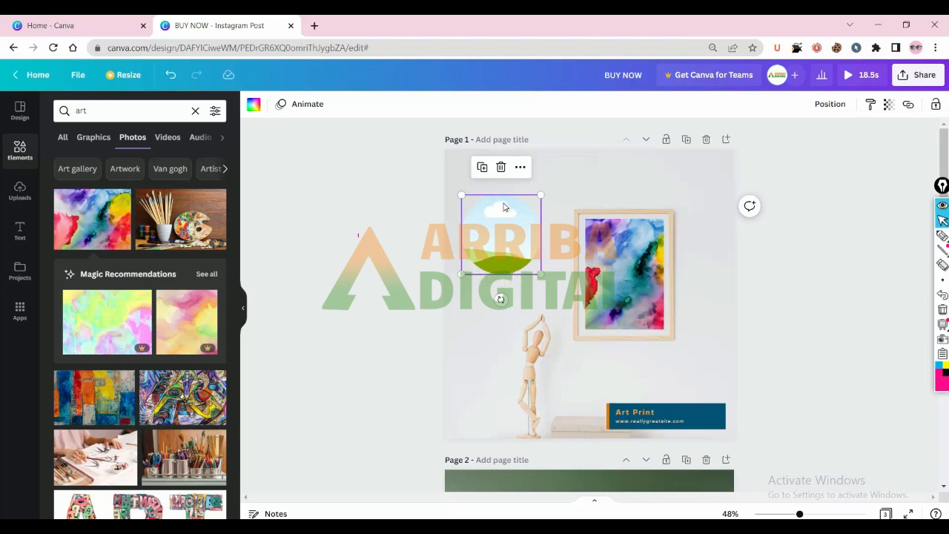
{"action": "double_click", "coordinate": [631, 260]}
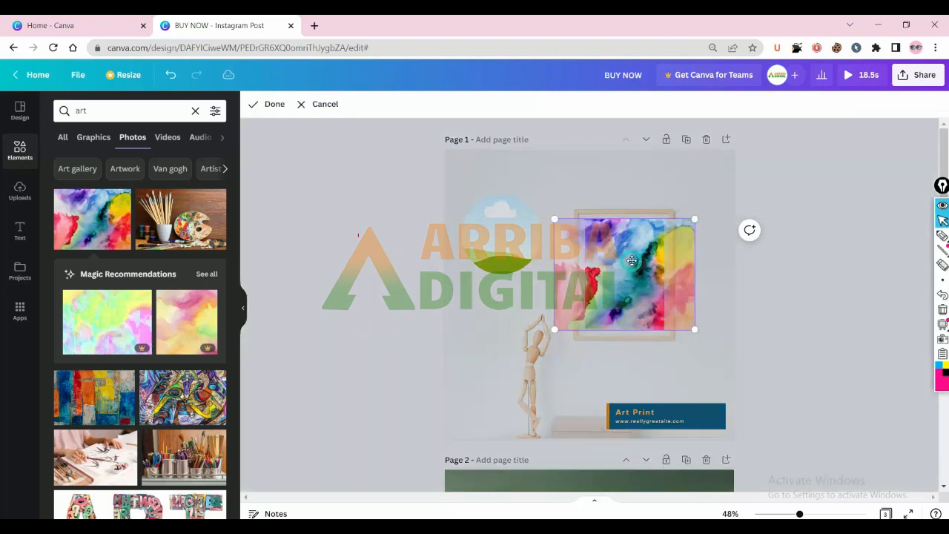
{"action": "left_click_drag", "start_coordinate": [631, 260], "coordinate": [501, 220]}
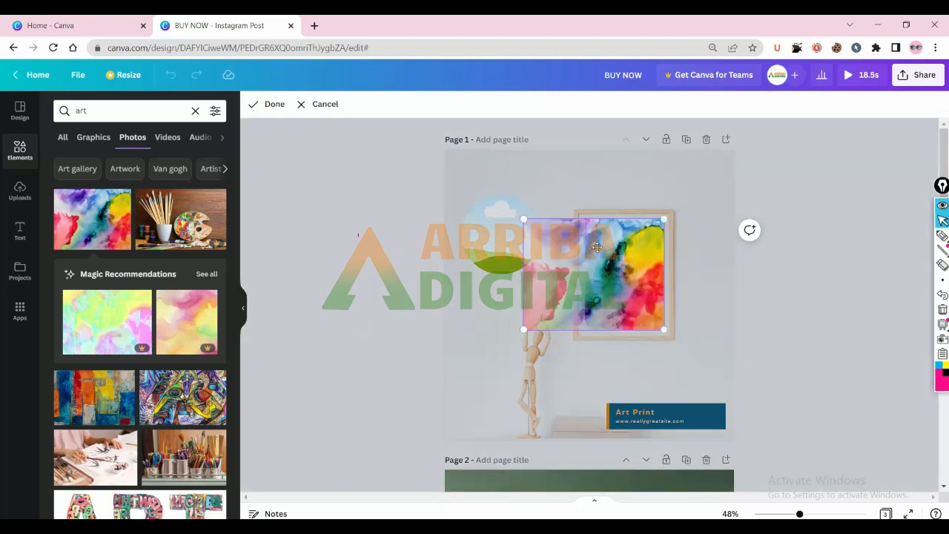
{"action": "left_click_drag", "start_coordinate": [596, 243], "coordinate": [628, 243]}
{"action": "left_click", "coordinate": [694, 195]}
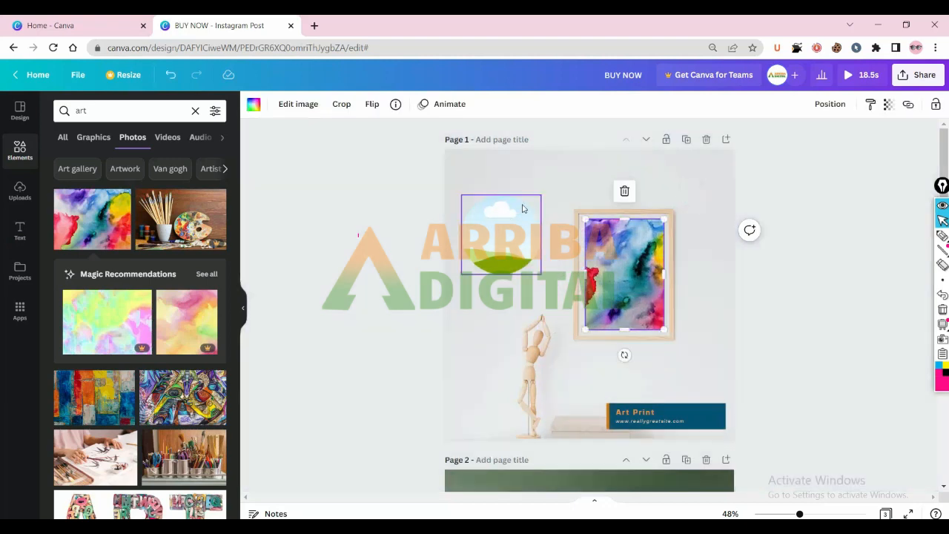
Step: Shrink the circular placeholder frame on page 1 and move it up and left, above the wooden figure
{"action": "mouse_move", "coordinate": [509, 236]}
{"action": "left_mouse_down"}
{"action": "mouse_move", "coordinate": [541, 236]}
{"action": "mouse_move", "coordinate": [466, 235]}
{"action": "mouse_move", "coordinate": [481, 234]}
{"action": "left_mouse_up"}
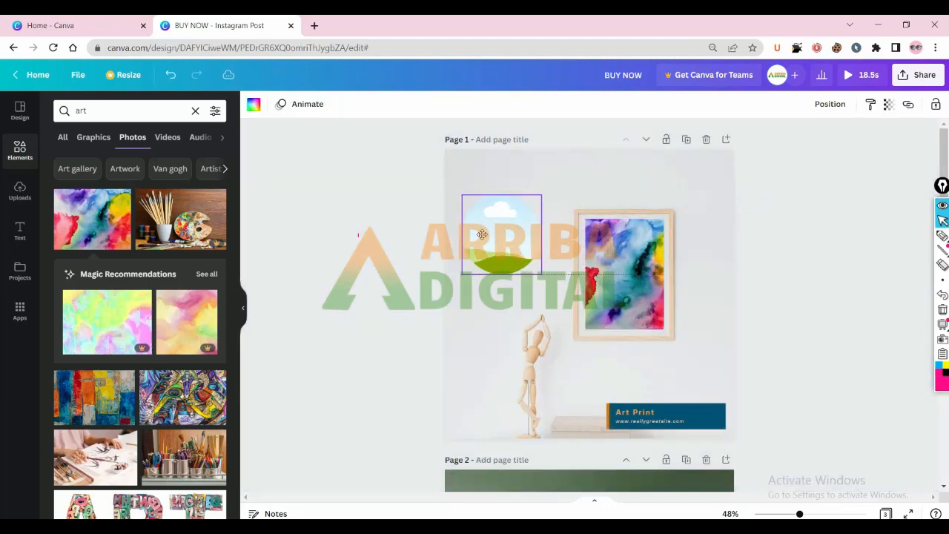
{"action": "left_click_drag", "start_coordinate": [462, 195], "coordinate": [494, 210]}
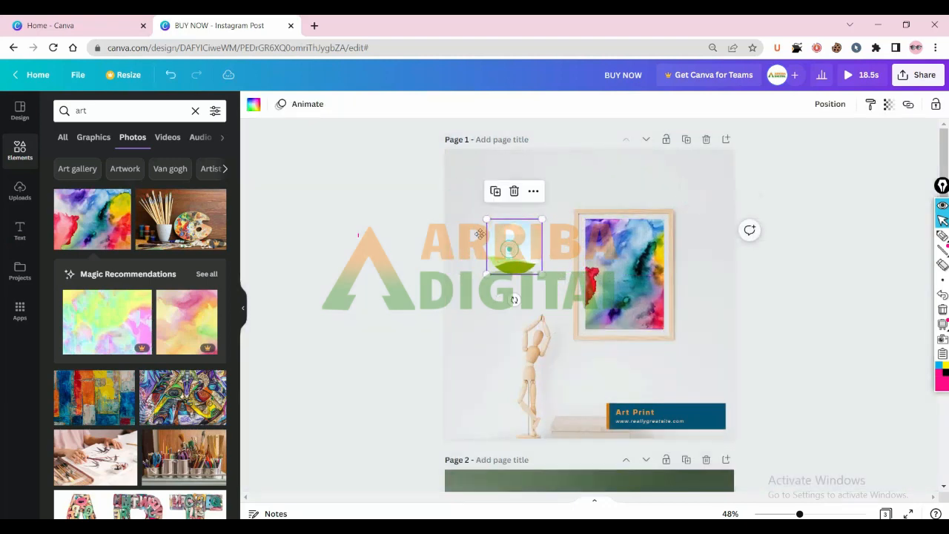
{"action": "left_click_drag", "start_coordinate": [509, 253], "coordinate": [480, 236]}
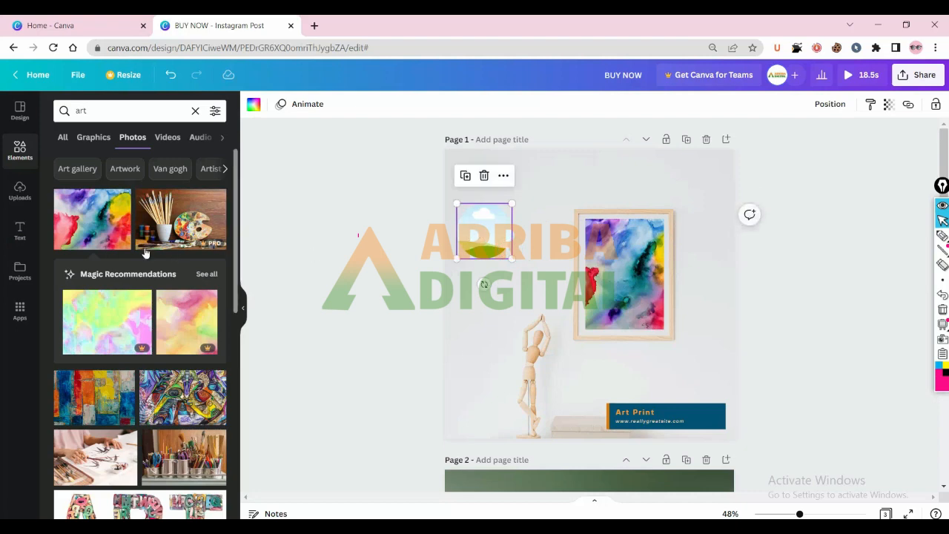
Step: Look further through the "art" photo results
{"action": "scroll", "coordinate": [108, 330], "scroll_direction": "down", "scroll_amount": 2}
{"action": "scroll", "coordinate": [108, 329], "scroll_direction": "down", "scroll_amount": 1}
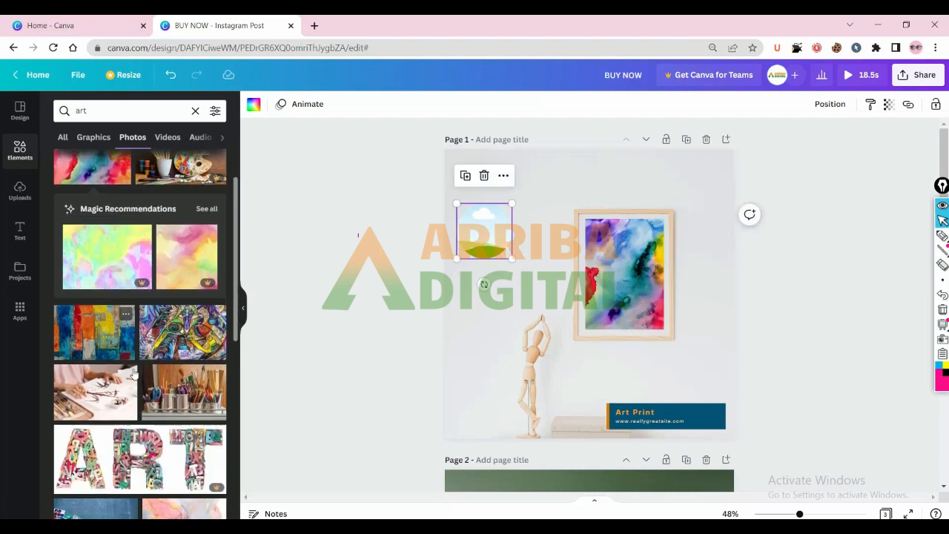
Step: Fill the circular frame on page 1 with the colourful abstract block painting photo, leaving its crop as it is
{"action": "left_click", "coordinate": [90, 268]}
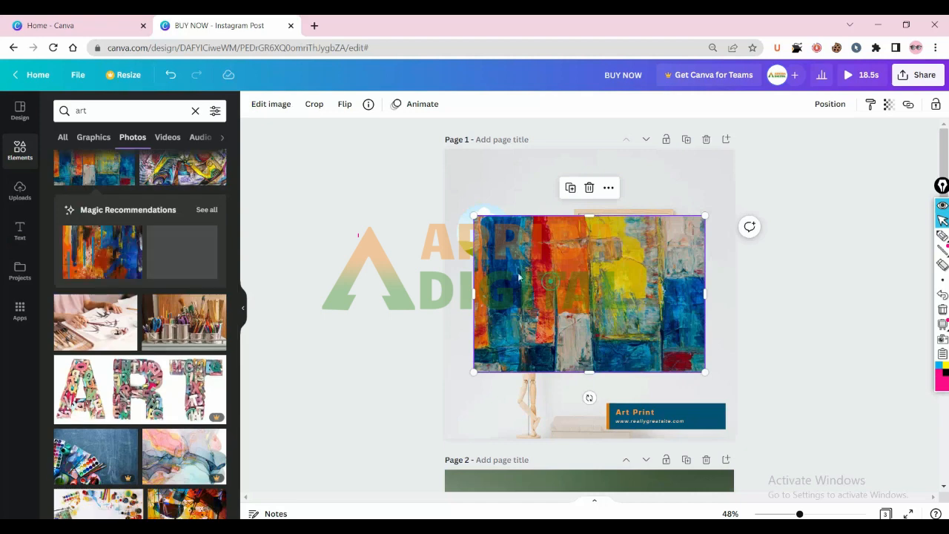
{"action": "left_click_drag", "start_coordinate": [549, 286], "coordinate": [487, 221]}
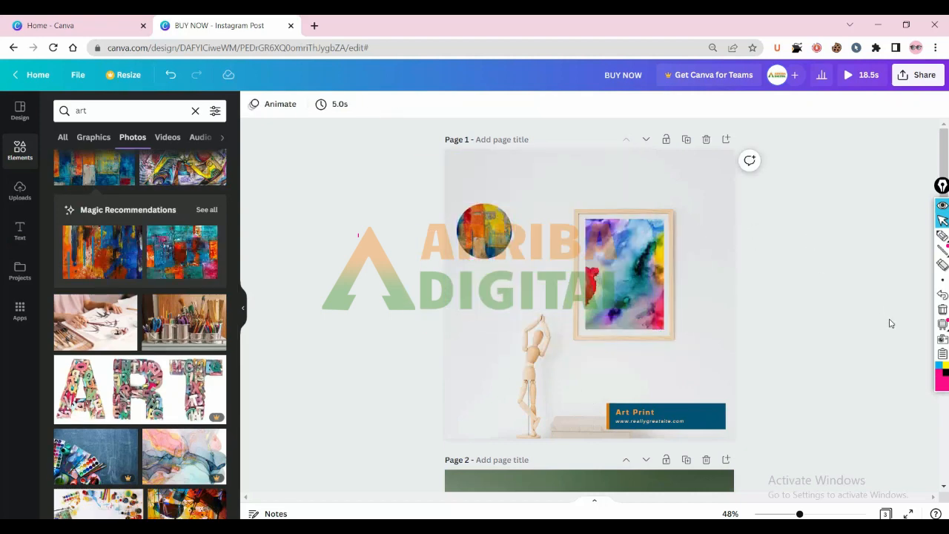
{"action": "double_click", "coordinate": [499, 220]}
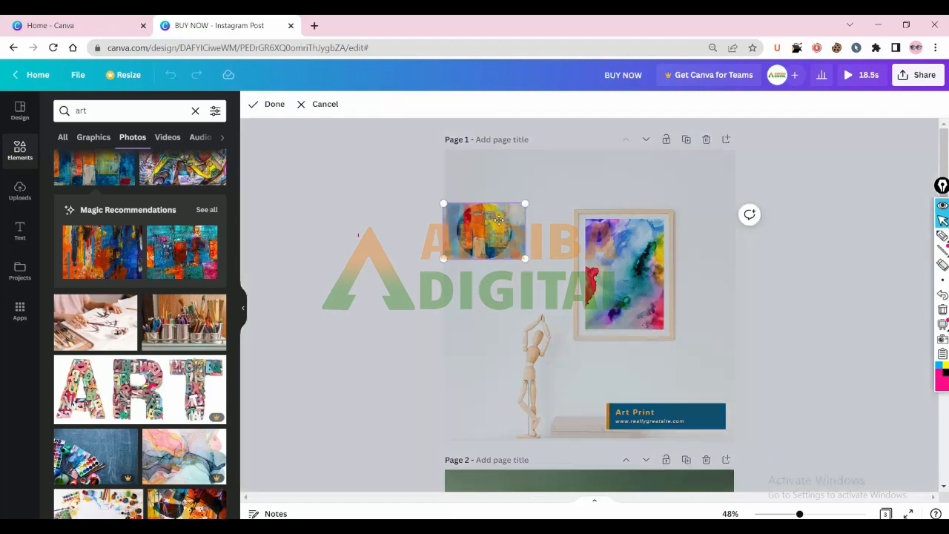
{"action": "left_click", "coordinate": [320, 106]}
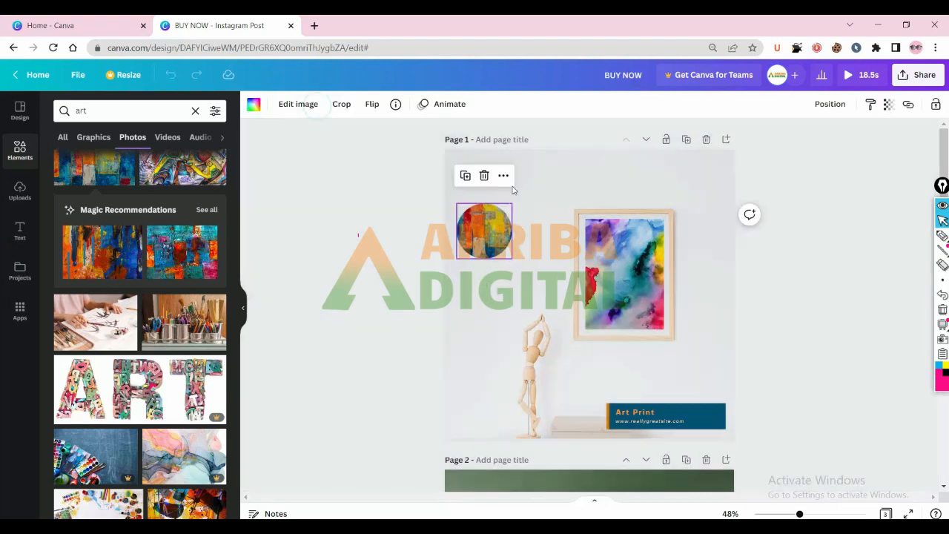
Step: Delete the painting image from the circular frame on page 1 and remove the empty frame
{"action": "left_click", "coordinate": [484, 176]}
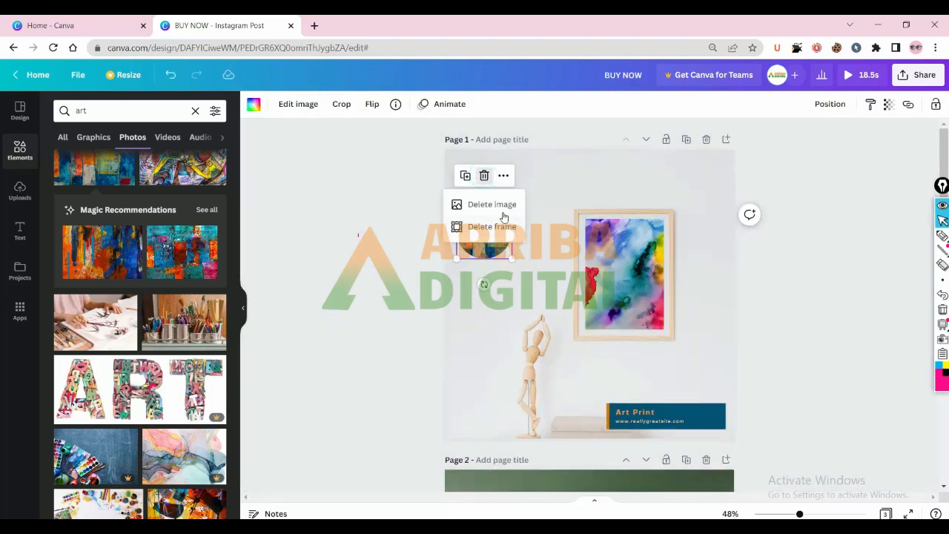
{"action": "left_click", "coordinate": [499, 205]}
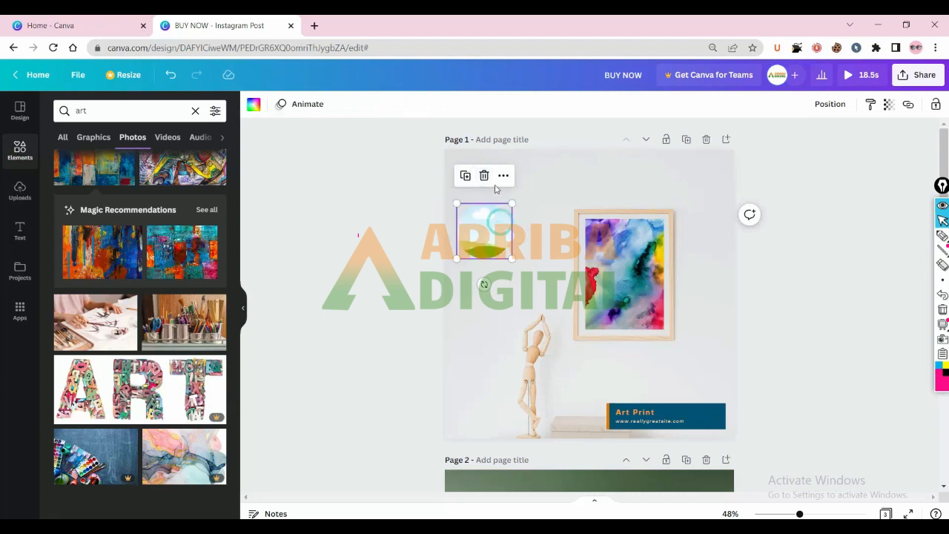
{"action": "left_click", "coordinate": [484, 175]}
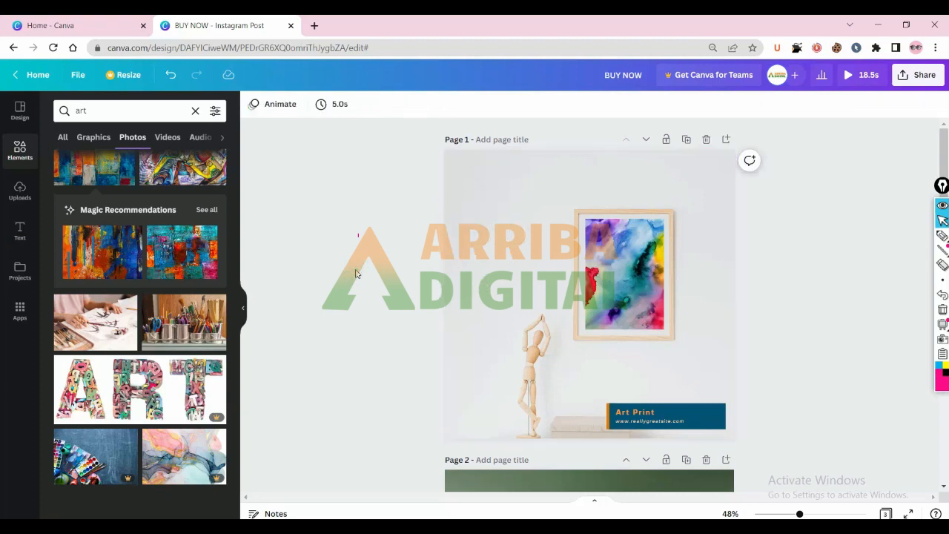
Step: Look through the art photo results, clear the element search and view the design through to page 3
{"action": "scroll", "coordinate": [122, 232], "scroll_direction": "up", "scroll_amount": 3}
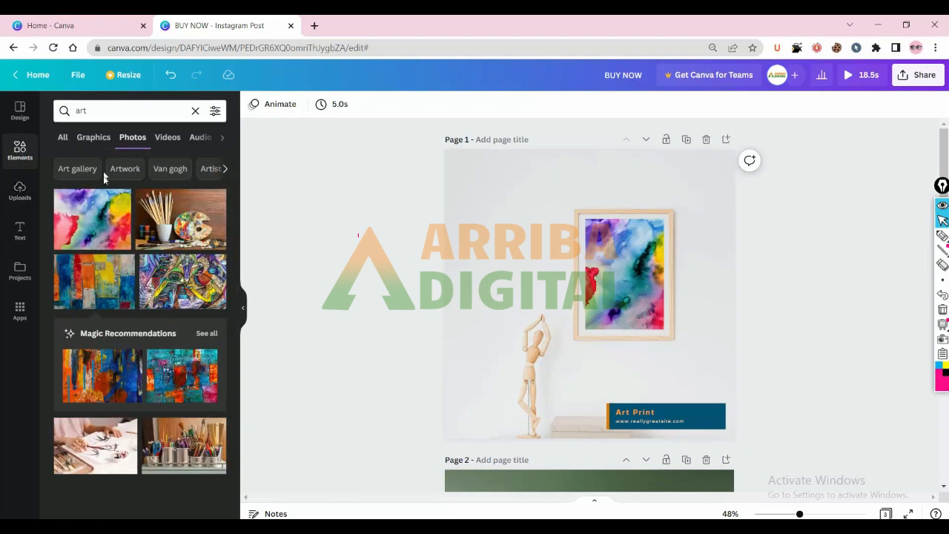
{"action": "scroll", "coordinate": [110, 191], "scroll_direction": "down", "scroll_amount": 2}
{"action": "scroll", "coordinate": [113, 194], "scroll_direction": "down", "scroll_amount": 3}
{"action": "scroll", "coordinate": [112, 193], "scroll_direction": "up", "scroll_amount": 5}
{"action": "left_click", "coordinate": [195, 112]}
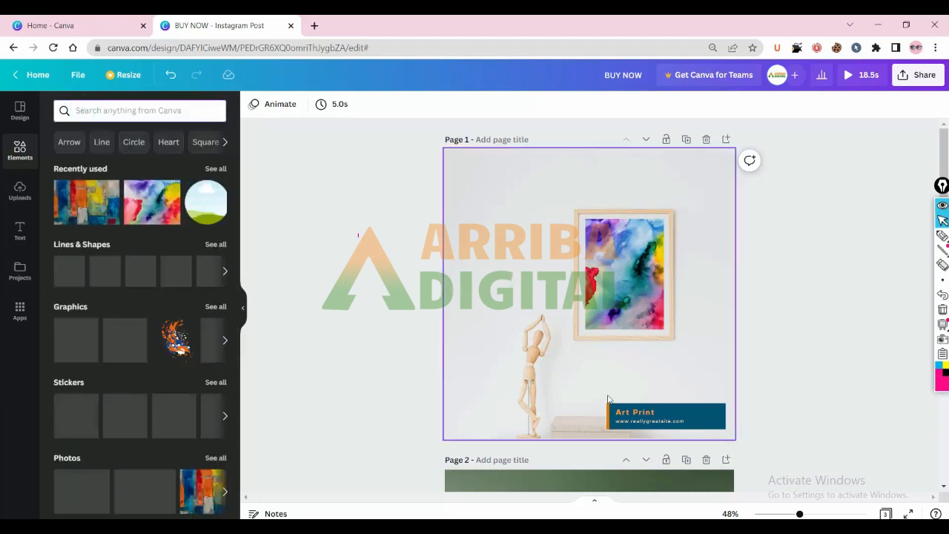
{"action": "scroll", "coordinate": [664, 408], "scroll_direction": "down", "scroll_amount": 3}
{"action": "scroll", "coordinate": [664, 408], "scroll_direction": "up", "scroll_amount": 3}
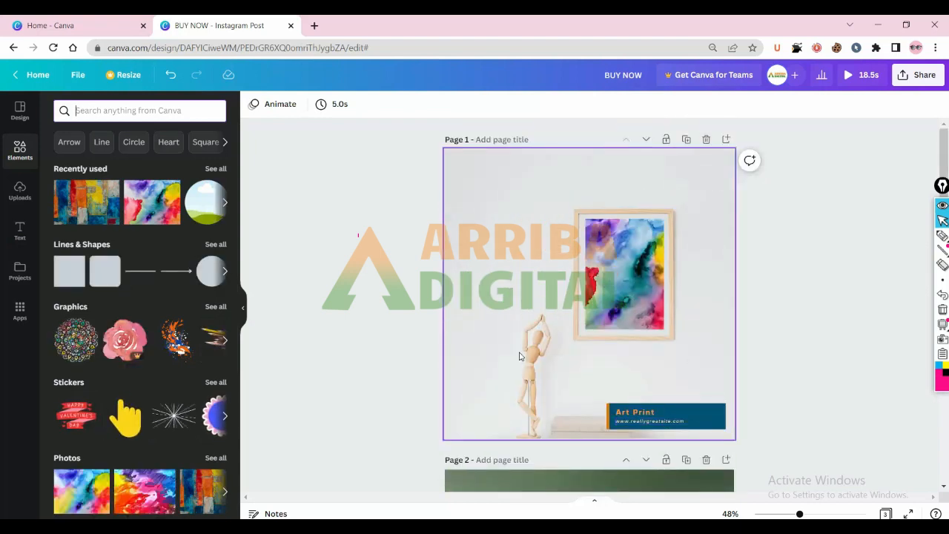
{"action": "scroll", "coordinate": [519, 356], "scroll_direction": "down", "scroll_amount": 10}
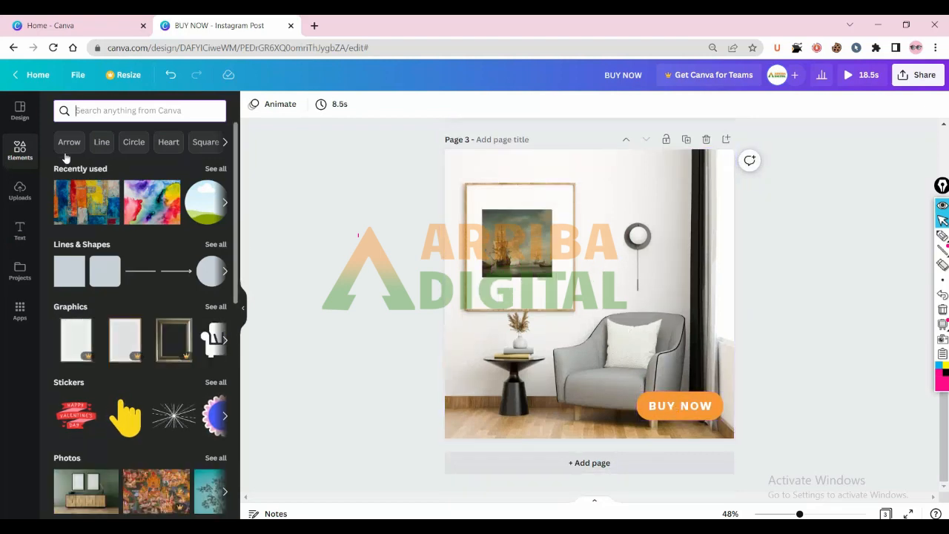
Step: Look through the available Instagram Post templates and the elements library
{"action": "left_click", "coordinate": [19, 110]}
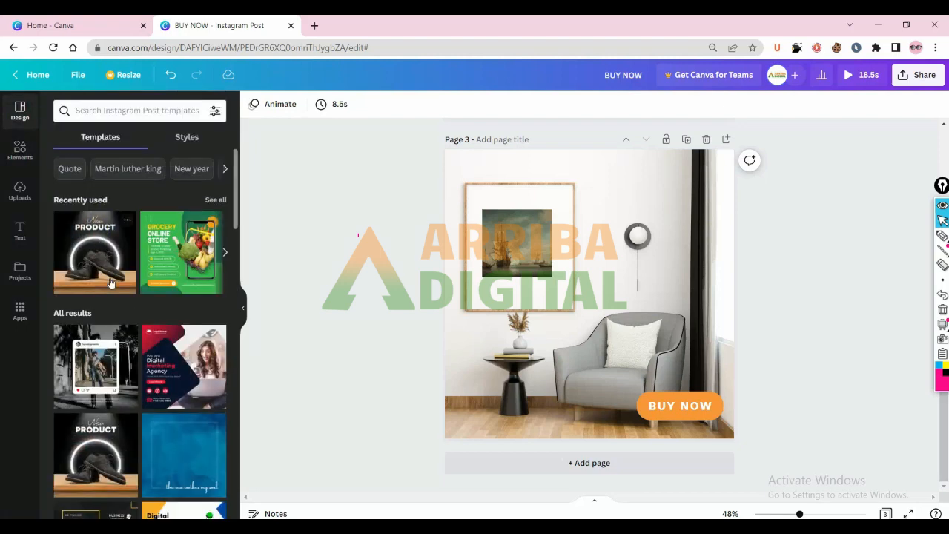
{"action": "scroll", "coordinate": [118, 297], "scroll_direction": "down", "scroll_amount": 10}
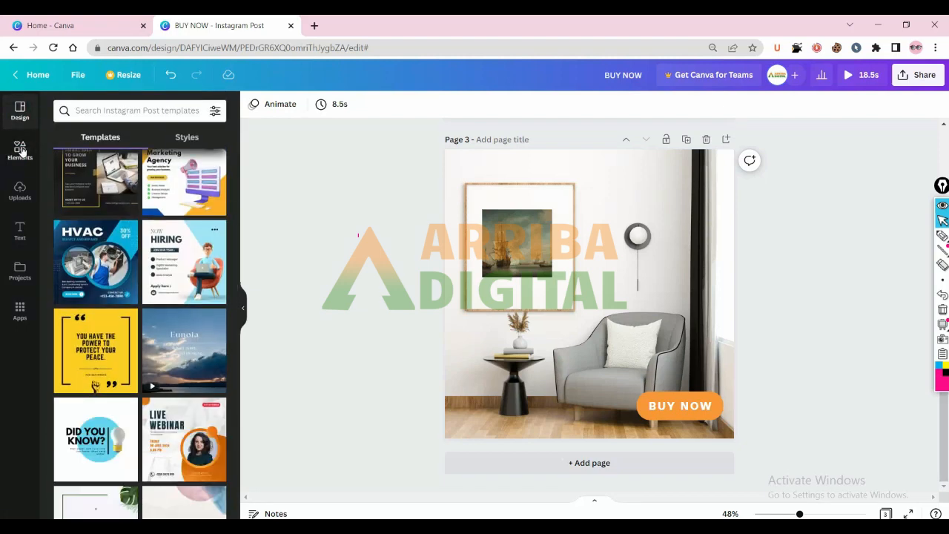
{"action": "left_click", "coordinate": [23, 150]}
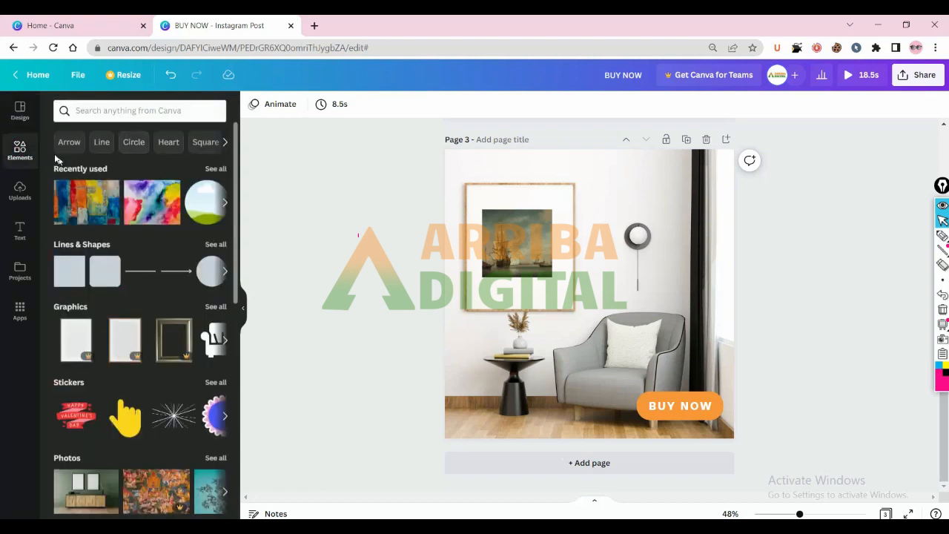
{"action": "left_click", "coordinate": [20, 110]}
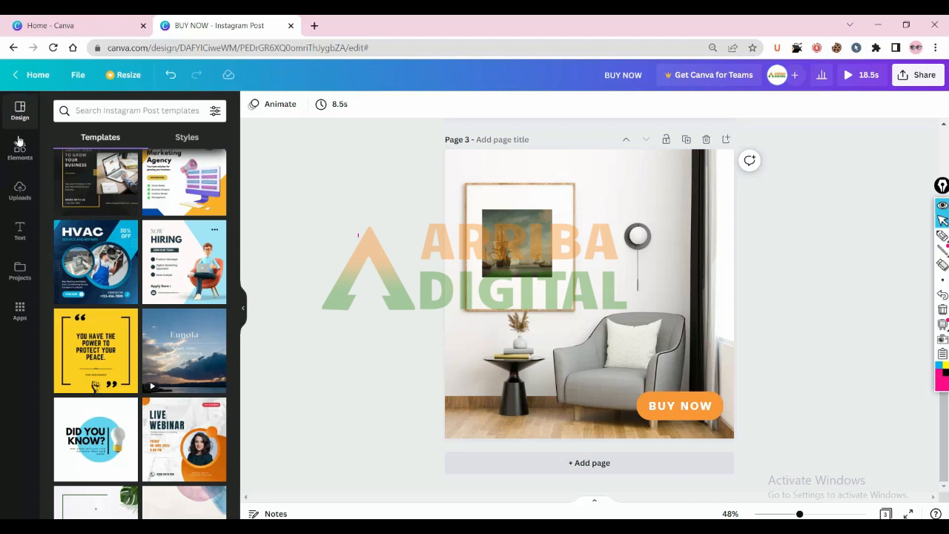
{"action": "left_click", "coordinate": [21, 148]}
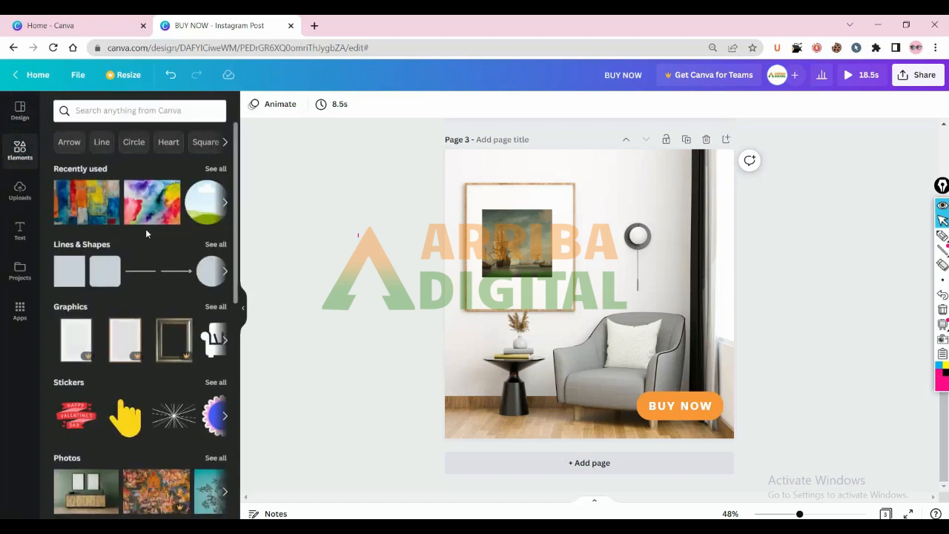
Step: Review the uploaded images, videos and audio, and view the file upload dialog without choosing a file
{"action": "left_click", "coordinate": [17, 187]}
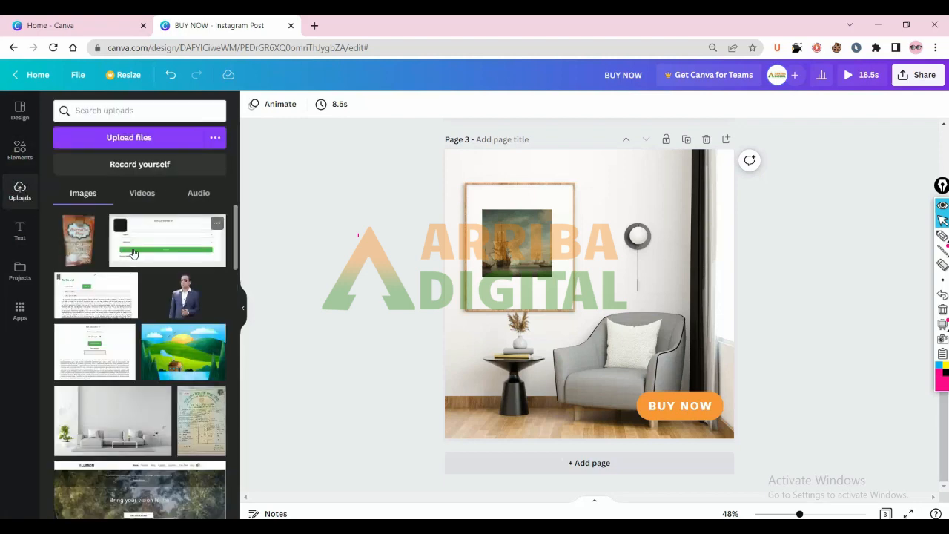
{"action": "scroll", "coordinate": [134, 254], "scroll_direction": "down", "scroll_amount": 3}
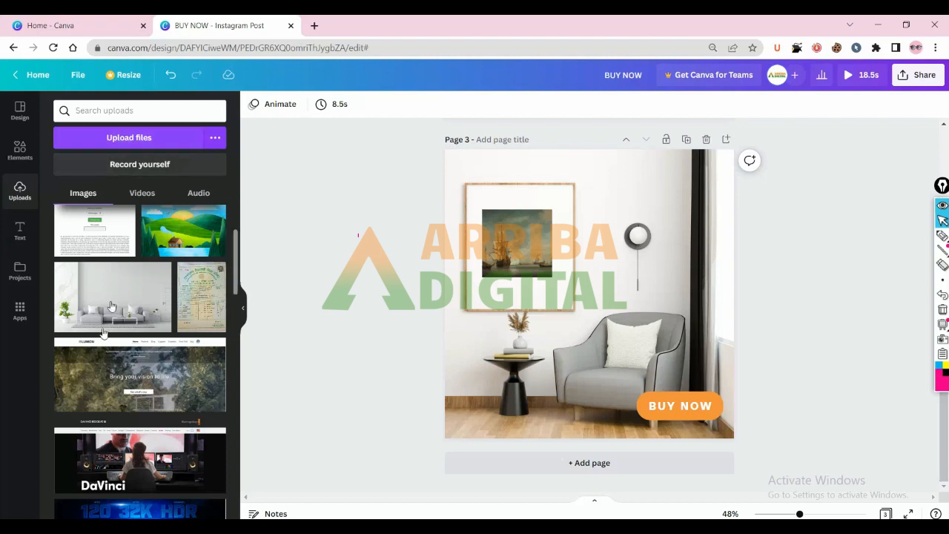
{"action": "left_click", "coordinate": [141, 192]}
{"action": "left_click", "coordinate": [207, 193]}
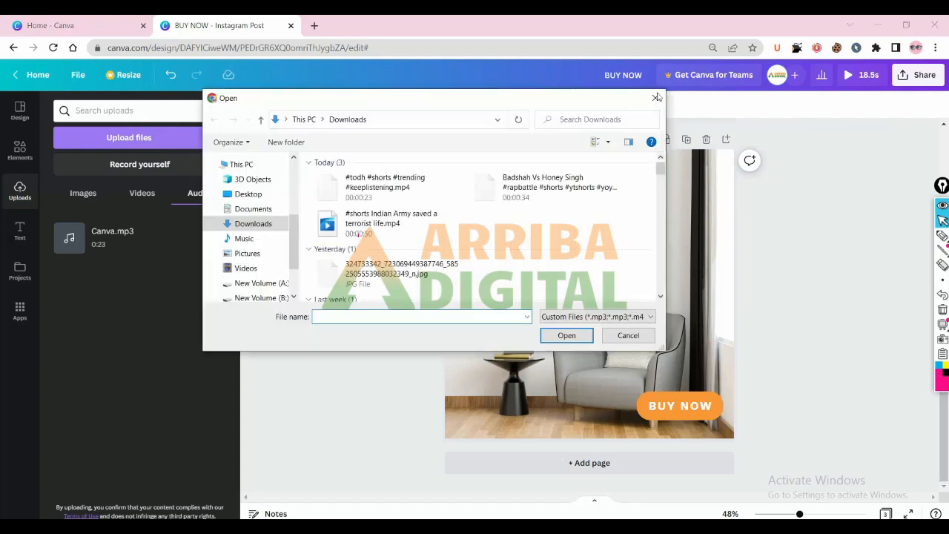
{"action": "left_click", "coordinate": [658, 95]}
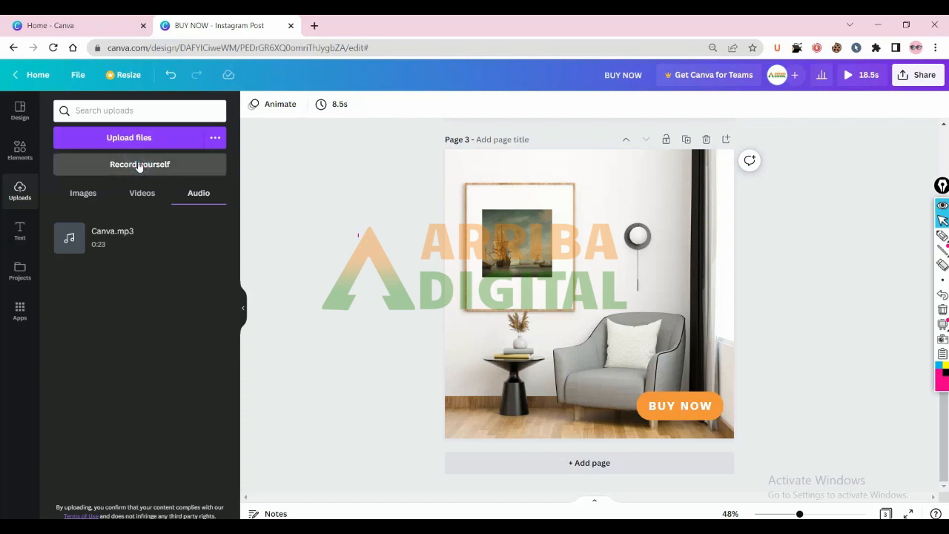
Step: Examine the Chrome tab, window and entire screen sharing options for recording yourself, and exit the studio without recording
{"action": "left_click", "coordinate": [140, 165]}
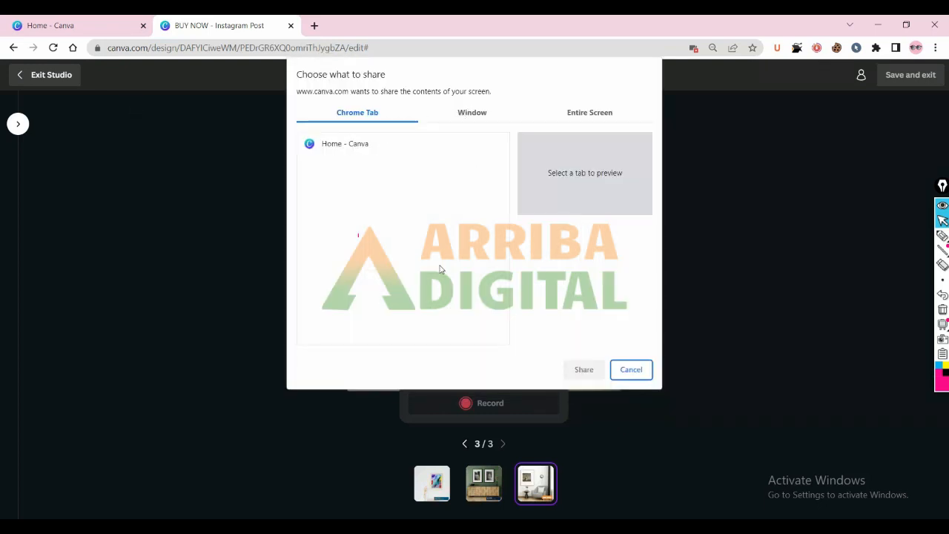
{"action": "left_click", "coordinate": [475, 115]}
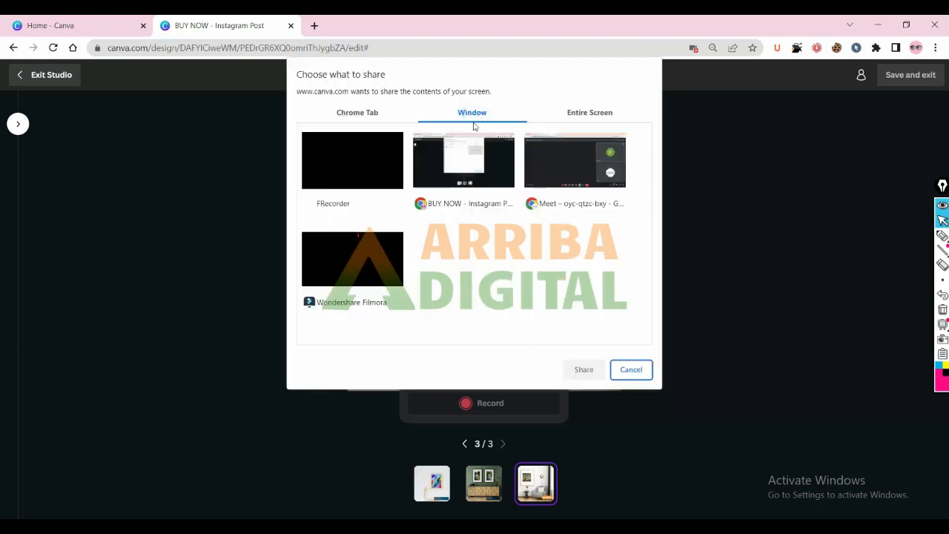
{"action": "left_click", "coordinate": [573, 116]}
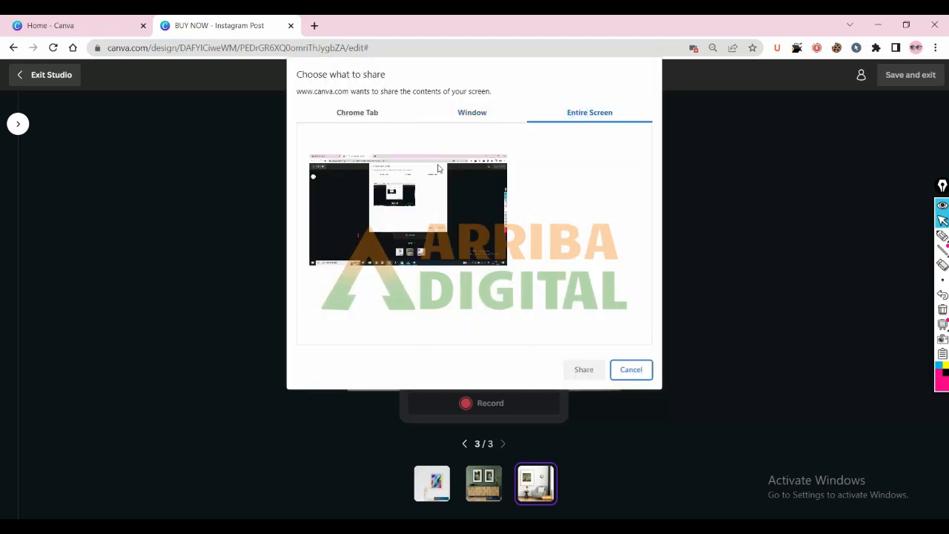
{"action": "left_click", "coordinate": [468, 115]}
{"action": "left_click", "coordinate": [347, 113]}
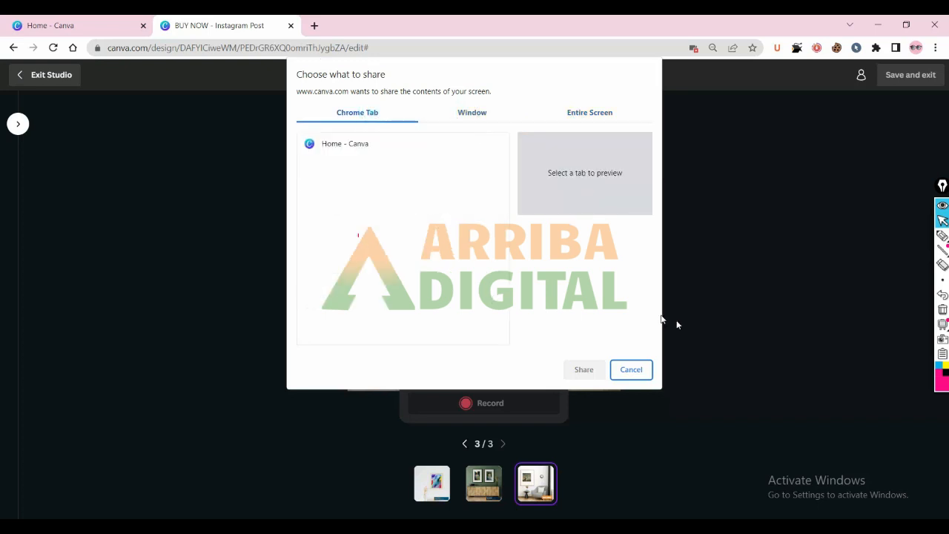
{"action": "left_click", "coordinate": [632, 369]}
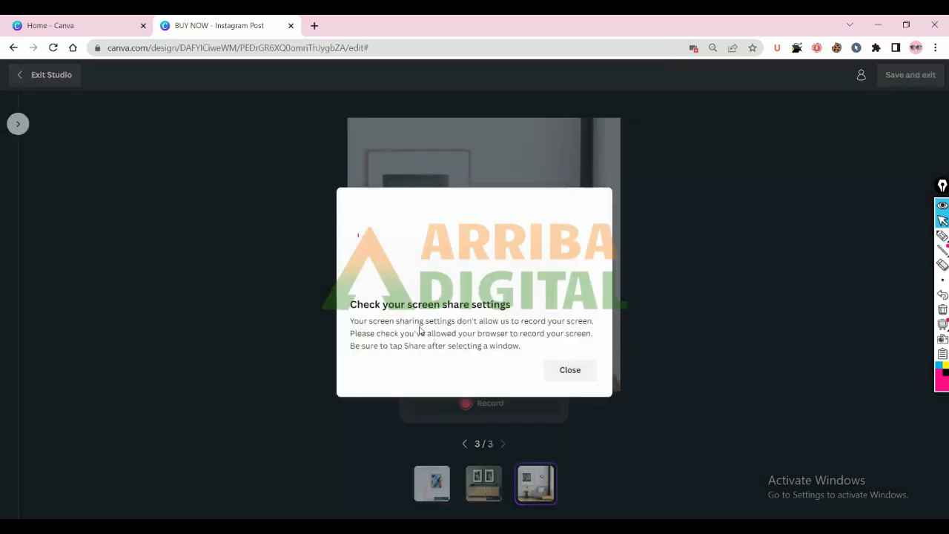
{"action": "left_click", "coordinate": [25, 78]}
{"action": "left_click", "coordinate": [25, 78]}
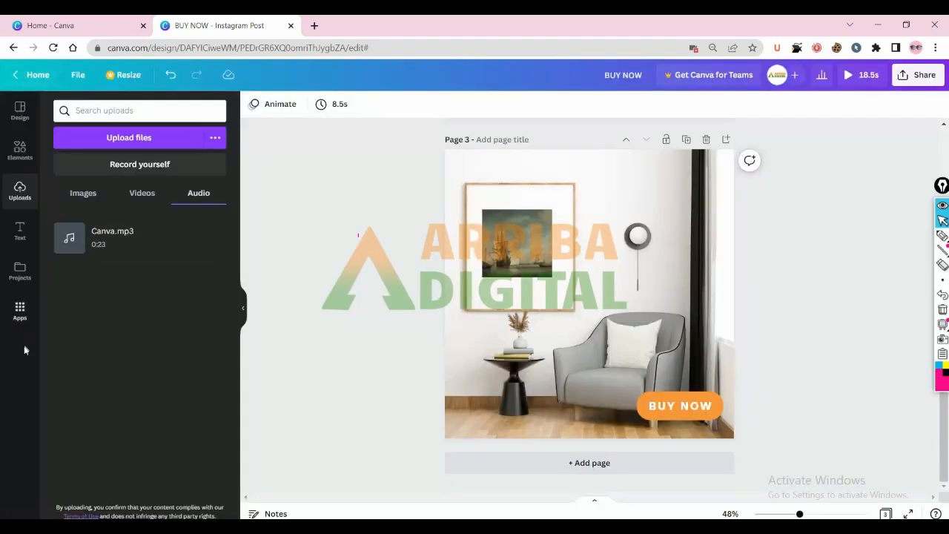
Step: Delete the BUY NOW text from the orange rounded button on page 3, keeping the shape
{"action": "left_click", "coordinate": [22, 231]}
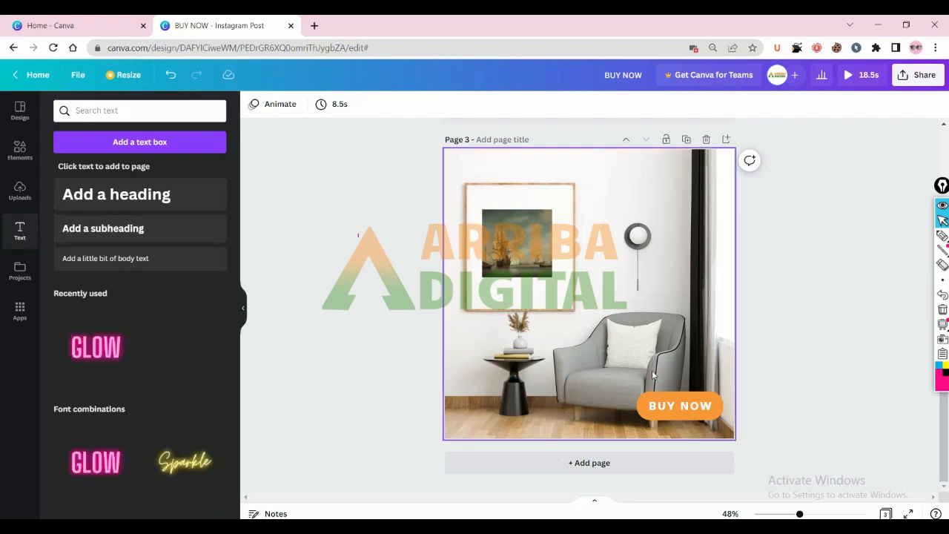
{"action": "left_click", "coordinate": [673, 408]}
{"action": "left_click", "coordinate": [676, 407]}
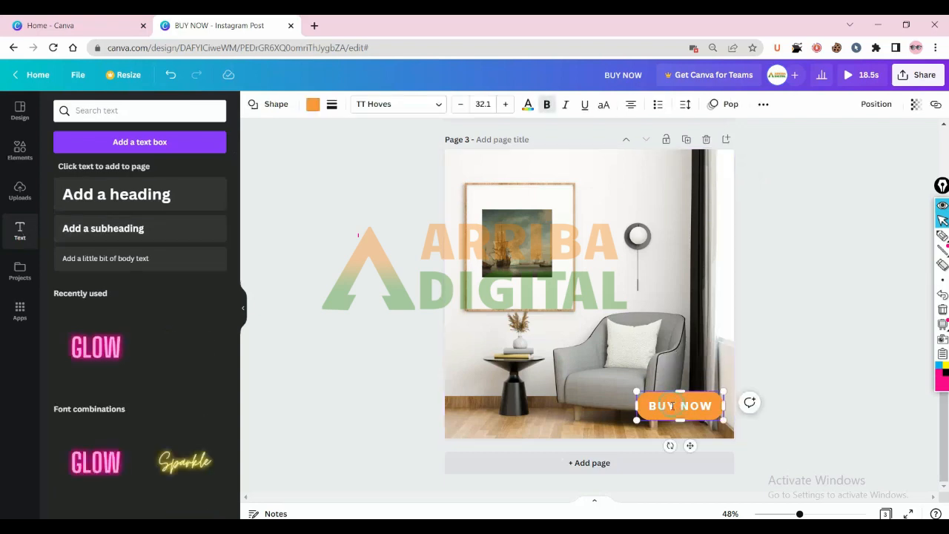
{"action": "key", "text": "ctrl+a"}
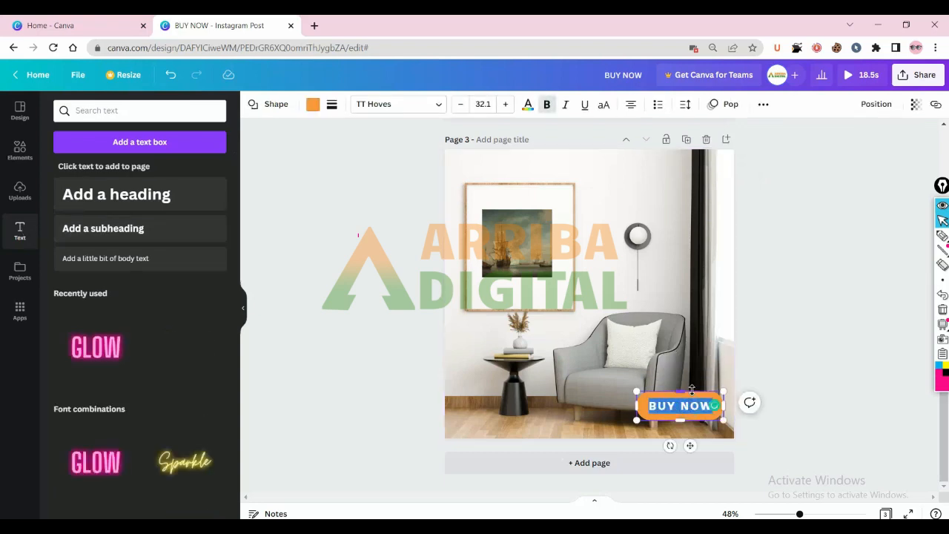
{"action": "key", "text": "BackSpace"}
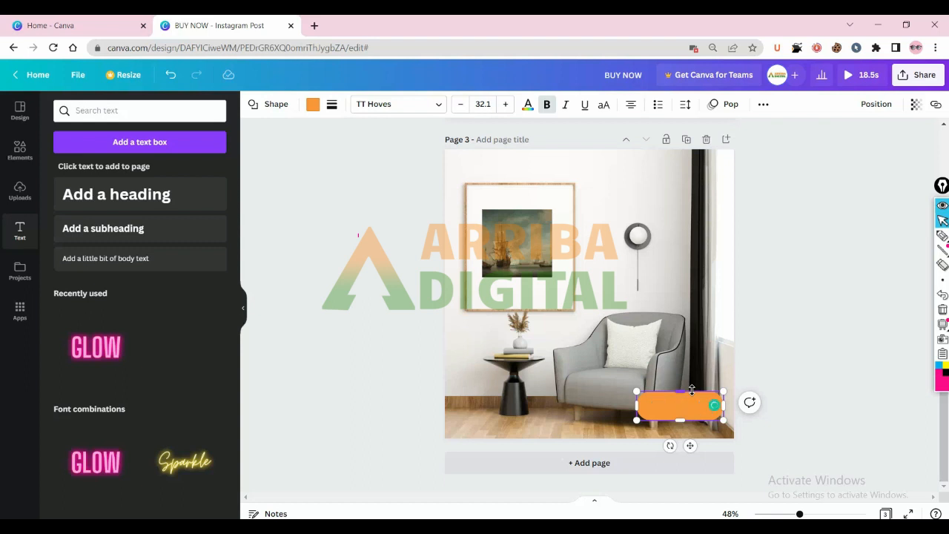
{"action": "left_click", "coordinate": [837, 343]}
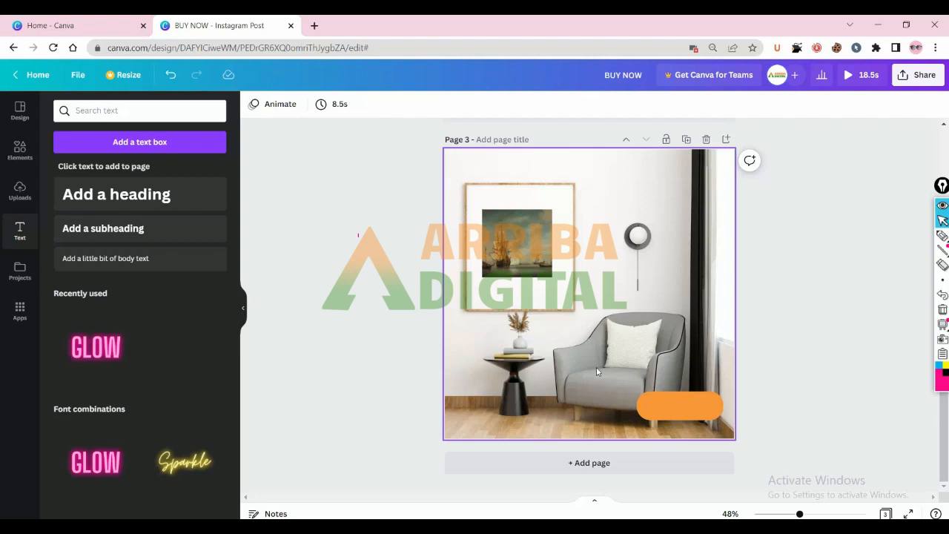
{"action": "left_click", "coordinate": [658, 404]}
{"action": "left_click", "coordinate": [757, 378]}
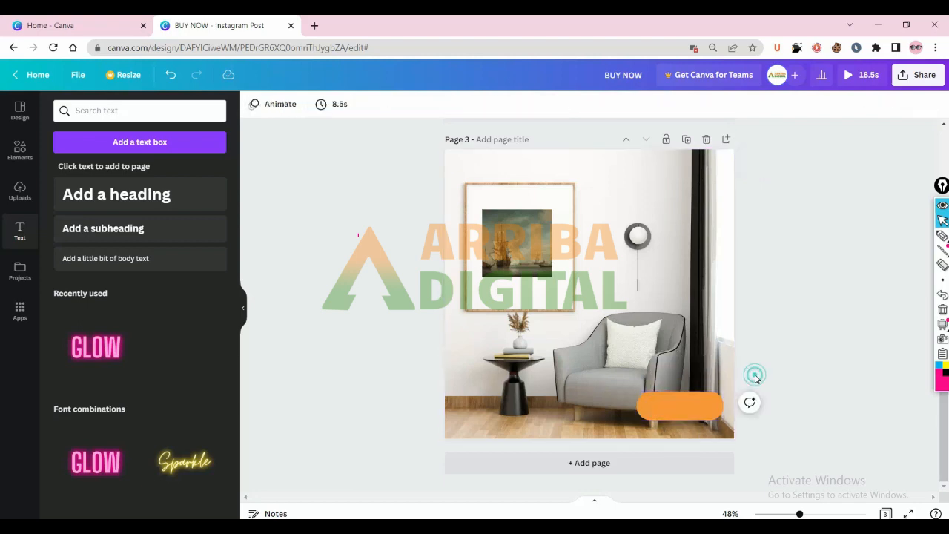
Step: Add a subheading text box to page 3 and replace its placeholder with "BUY NOW"
{"action": "left_click", "coordinate": [110, 229]}
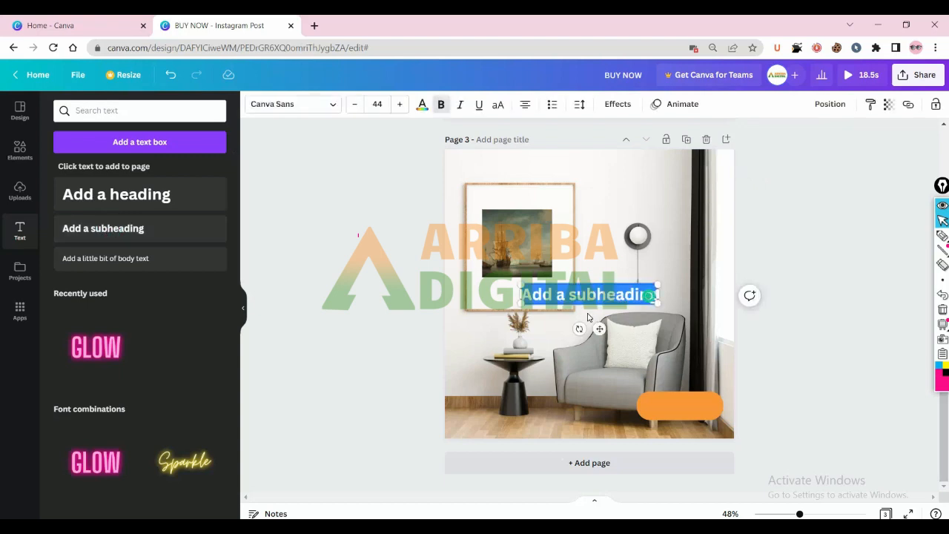
{"action": "type", "text": "bu"}
{"action": "key", "text": "BackSpace"}
{"action": "key", "text": "BackSpace"}
{"action": "key", "text": "BackSpace"}
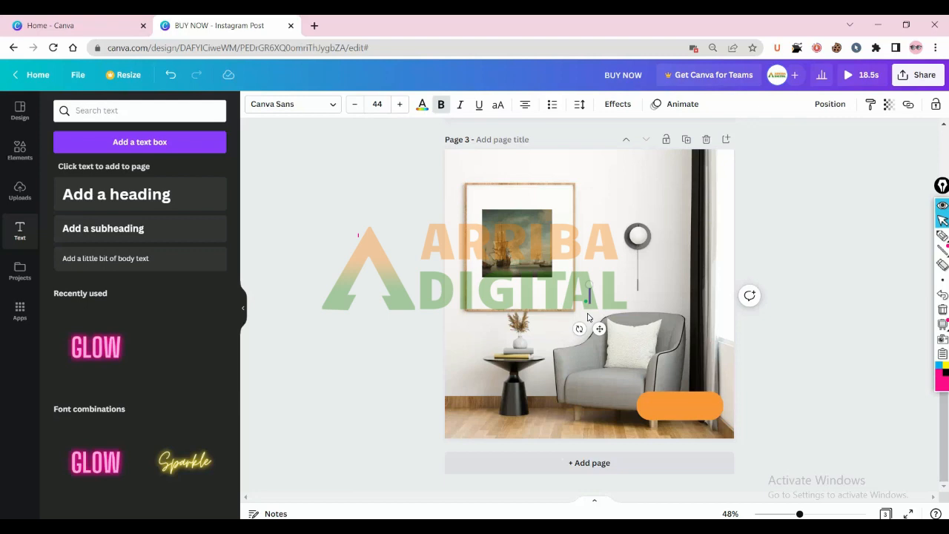
{"action": "type", "text": "BUY NOW"}
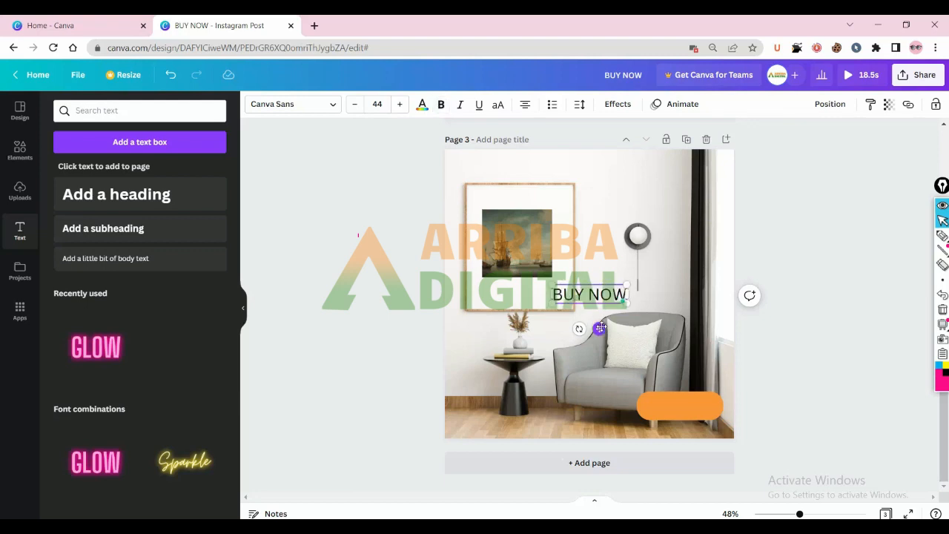
Step: Rotate the BUY NOW text box on page 3 to about -10°
{"action": "mouse_move", "coordinate": [580, 328]}
{"action": "left_mouse_down"}
{"action": "mouse_move", "coordinate": [620, 315]}
{"action": "mouse_move", "coordinate": [512, 340]}
{"action": "mouse_move", "coordinate": [528, 290]}
{"action": "mouse_move", "coordinate": [587, 256]}
{"action": "mouse_move", "coordinate": [637, 293]}
{"action": "mouse_move", "coordinate": [605, 333]}
{"action": "mouse_move", "coordinate": [578, 314]}
{"action": "mouse_move", "coordinate": [593, 320]}
{"action": "left_mouse_up"}
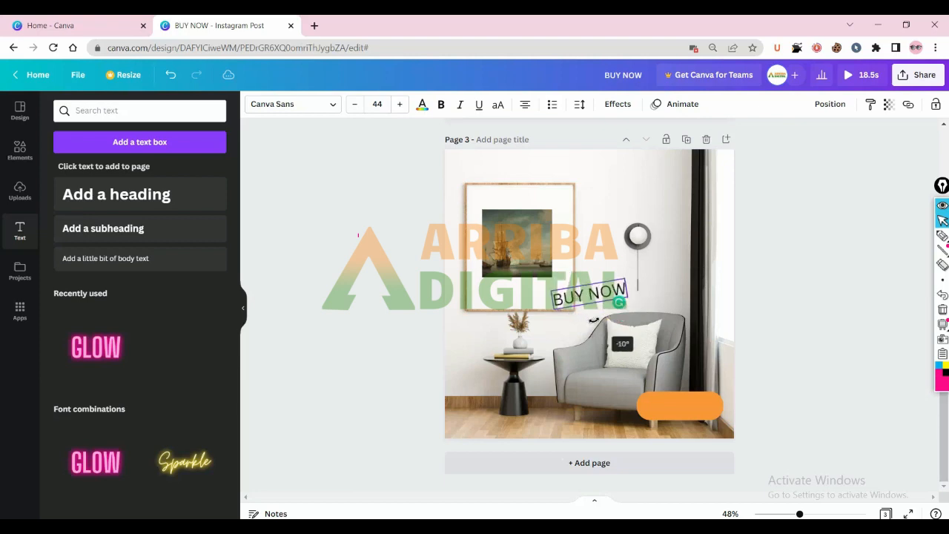
{"action": "left_click_drag", "start_coordinate": [664, 315], "coordinate": [662, 306]}
{"action": "left_click", "coordinate": [609, 332]}
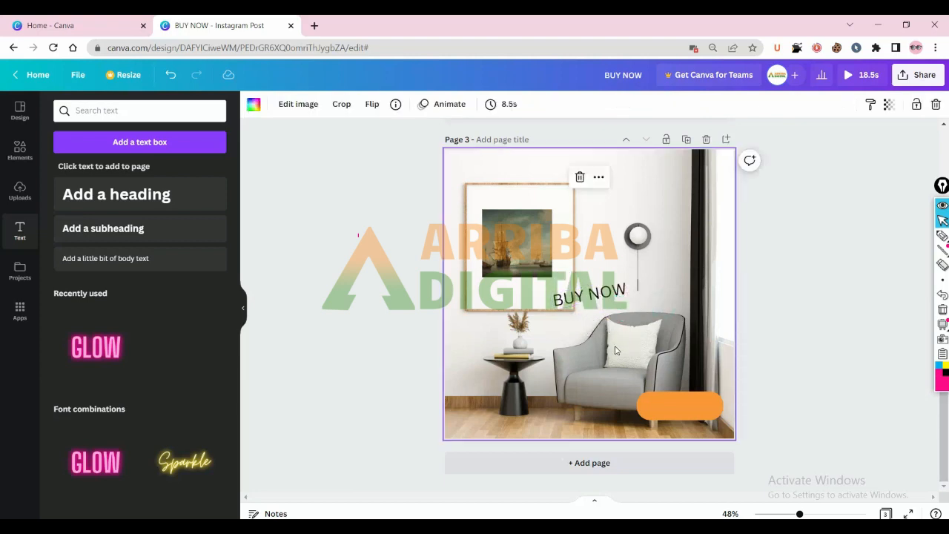
Step: Straighten the tilted BUY NOW text and place it centred on the orange rounded button
{"action": "left_click", "coordinate": [604, 299]}
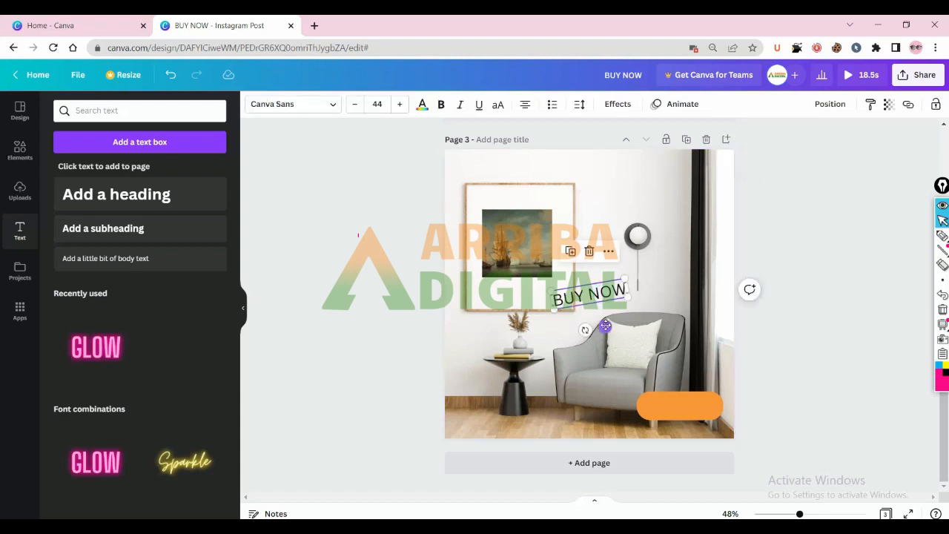
{"action": "left_click_drag", "start_coordinate": [605, 326], "coordinate": [689, 438]}
{"action": "left_click", "coordinate": [802, 359]}
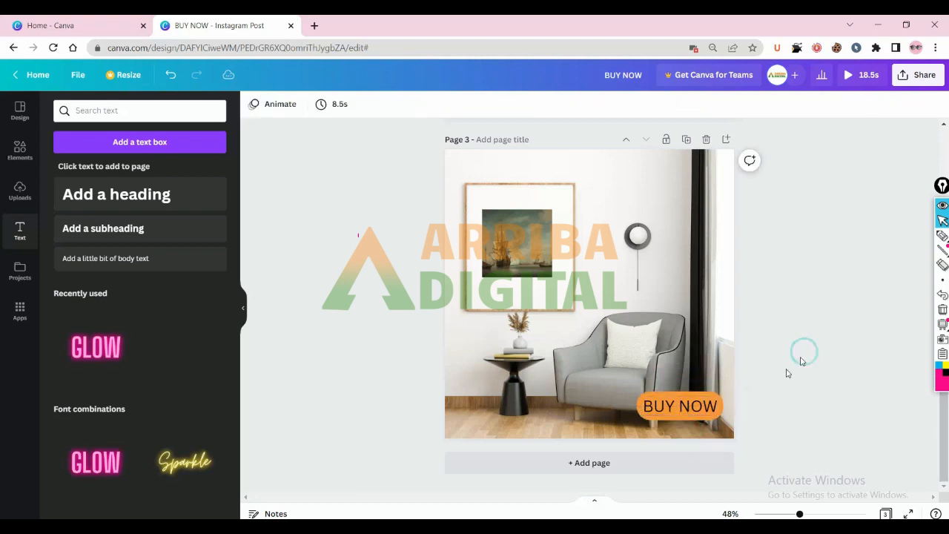
Step: Make the BUY NOW text on the orange button bold, and view the available fonts without choosing one
{"action": "double_click", "coordinate": [704, 407]}
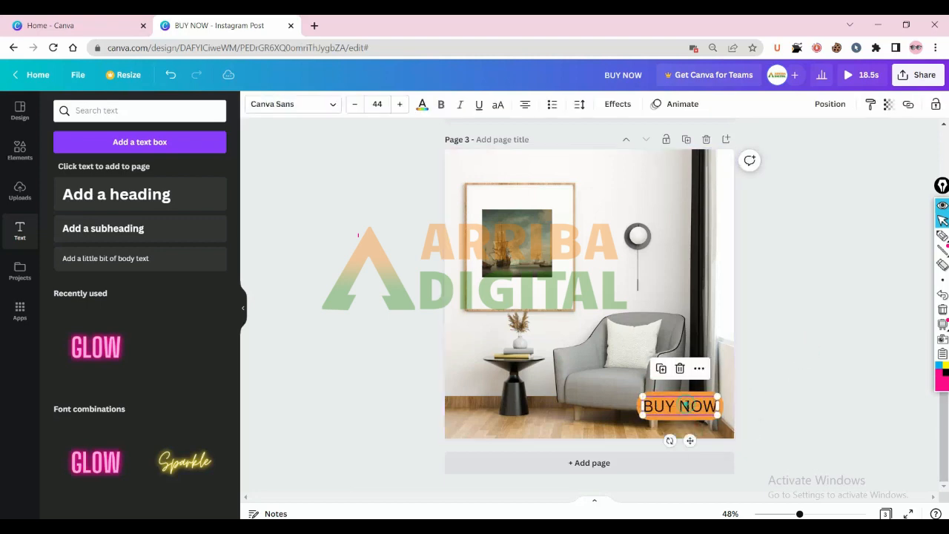
{"action": "left_click", "coordinate": [440, 103]}
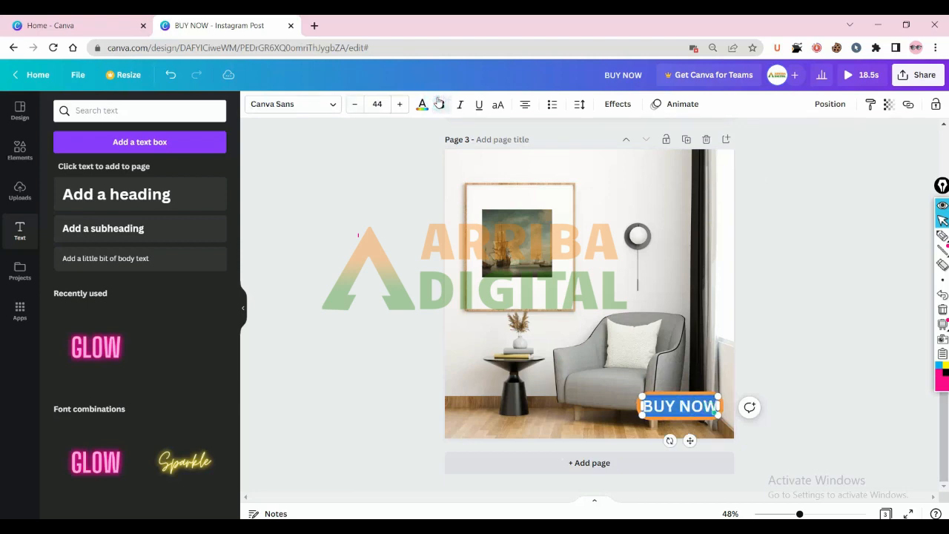
{"action": "left_click", "coordinate": [334, 105]}
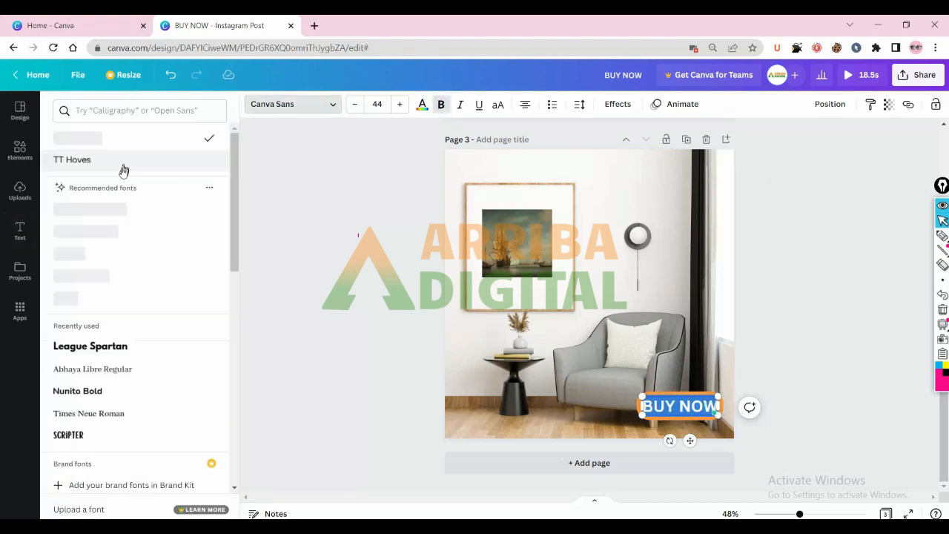
{"action": "left_click", "coordinate": [333, 105]}
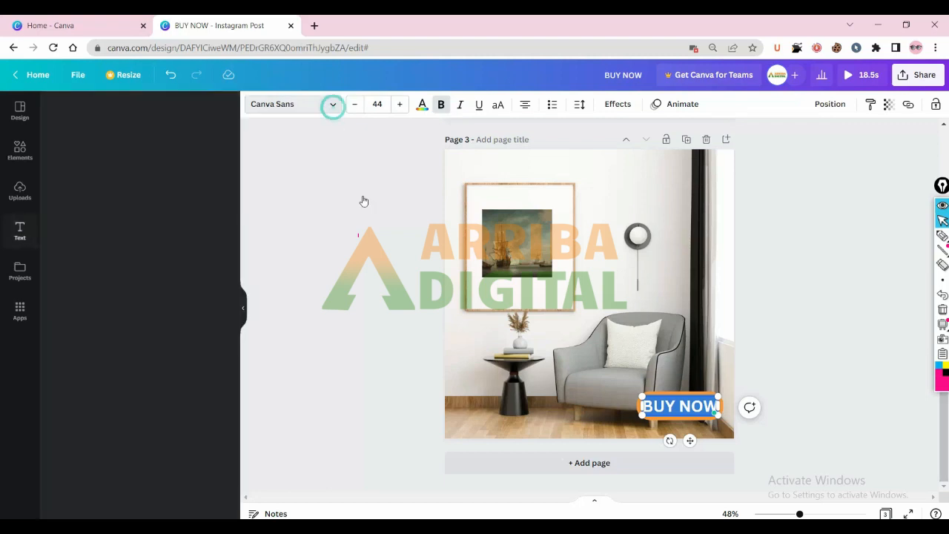
{"action": "left_click", "coordinate": [367, 208]}
{"action": "left_click", "coordinate": [710, 406]}
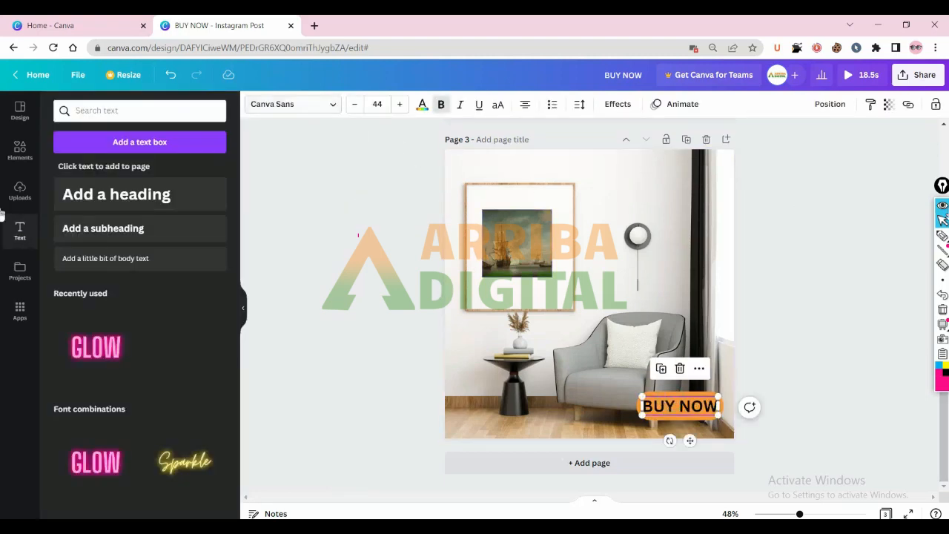
{"action": "left_click", "coordinate": [943, 236]}
{"action": "mouse_move", "coordinate": [329, 87]}
{"action": "left_mouse_down"}
{"action": "mouse_move", "coordinate": [244, 101]}
{"action": "mouse_move", "coordinate": [315, 132]}
{"action": "mouse_move", "coordinate": [309, 81]}
{"action": "left_mouse_up"}
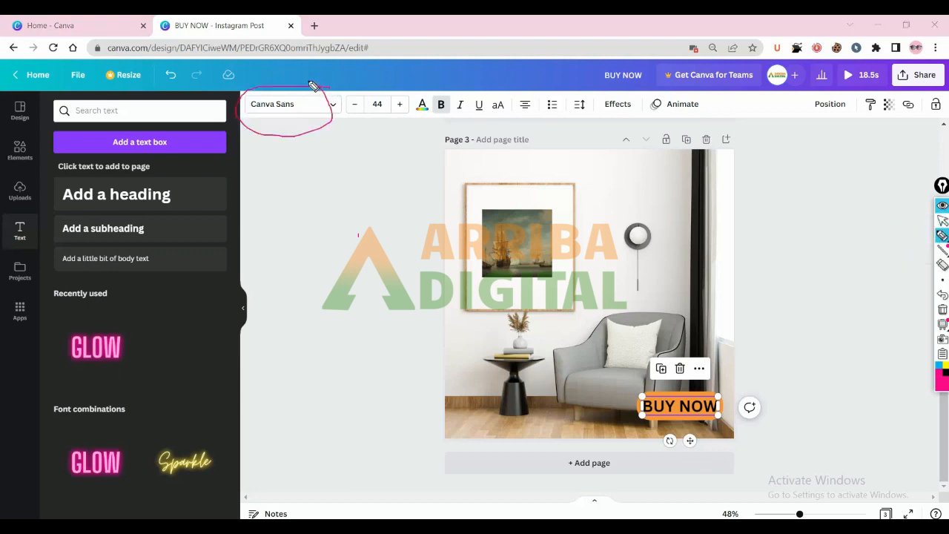
{"action": "left_click", "coordinate": [943, 312]}
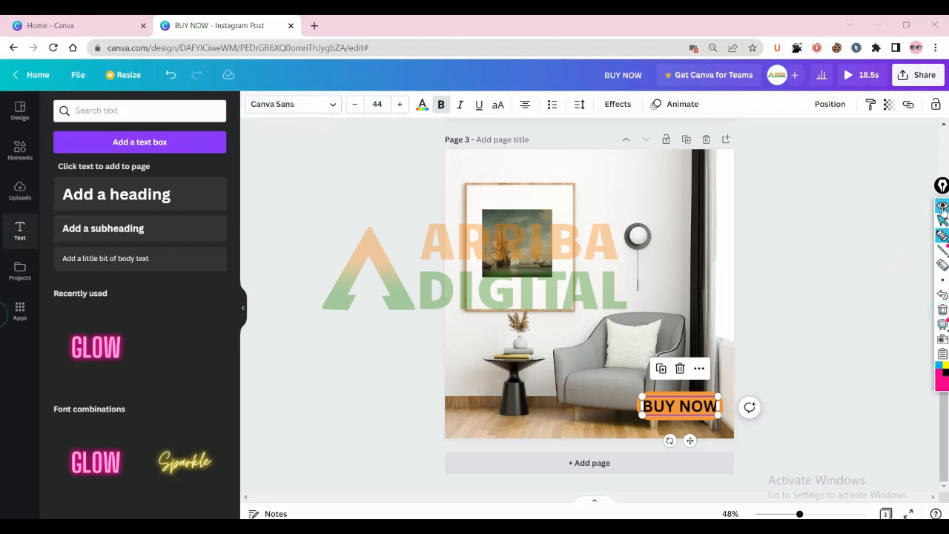
{"action": "left_click", "coordinate": [943, 221]}
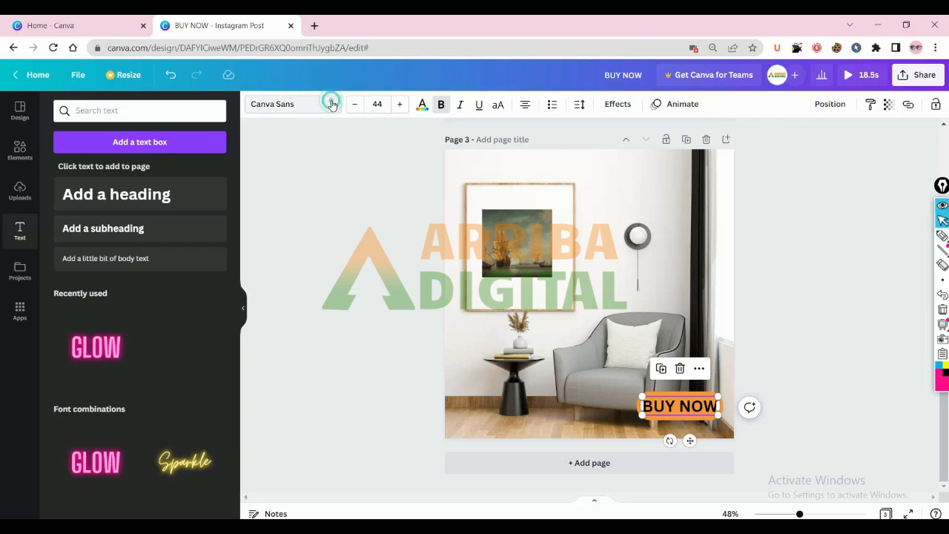
Step: Try the Hatton Black font on the BUY NOW text and settle on Maragsa
{"action": "left_click", "coordinate": [331, 104]}
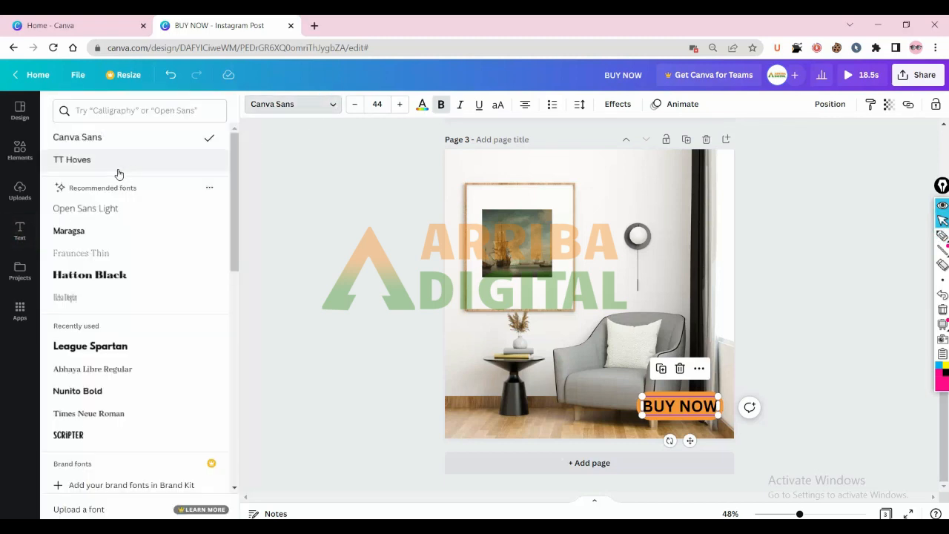
{"action": "left_click", "coordinate": [111, 275]}
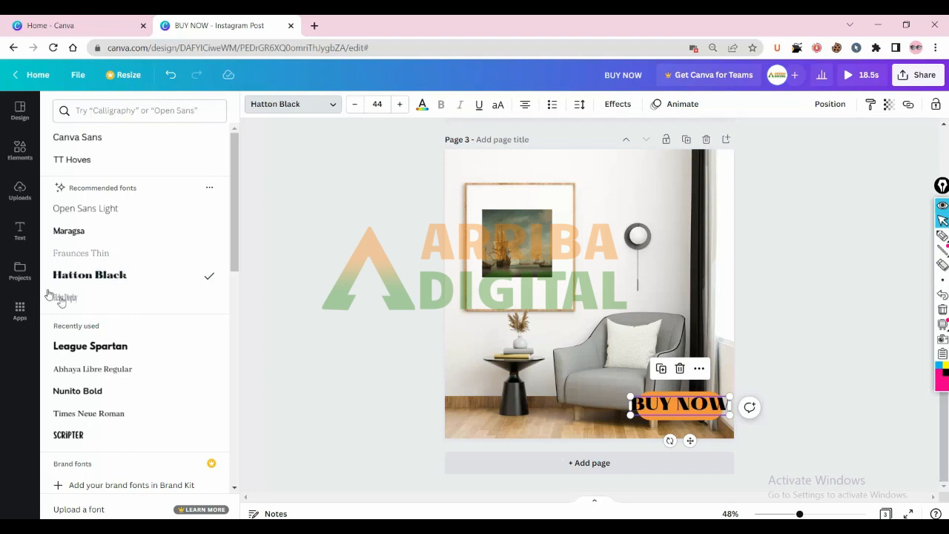
{"action": "left_click", "coordinate": [81, 235]}
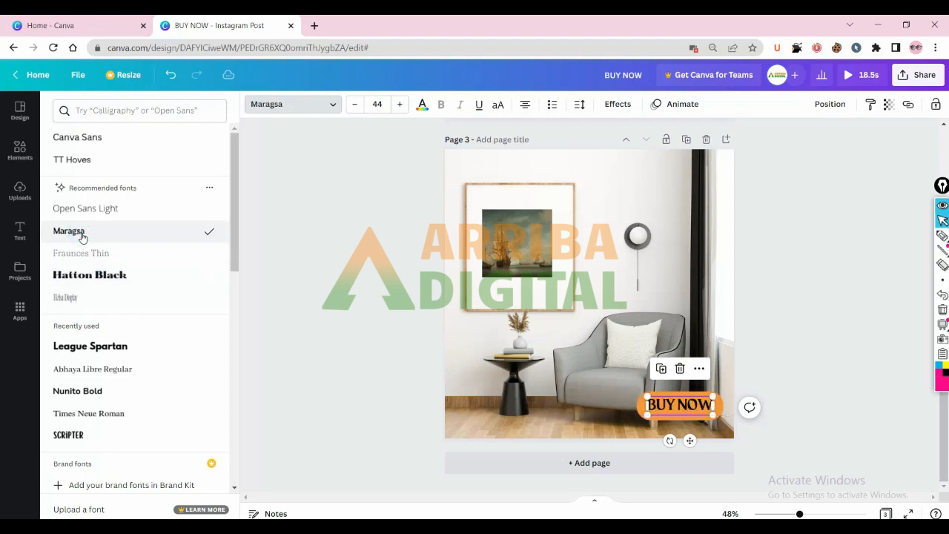
{"action": "left_click", "coordinate": [657, 316]}
{"action": "left_click", "coordinate": [666, 407]}
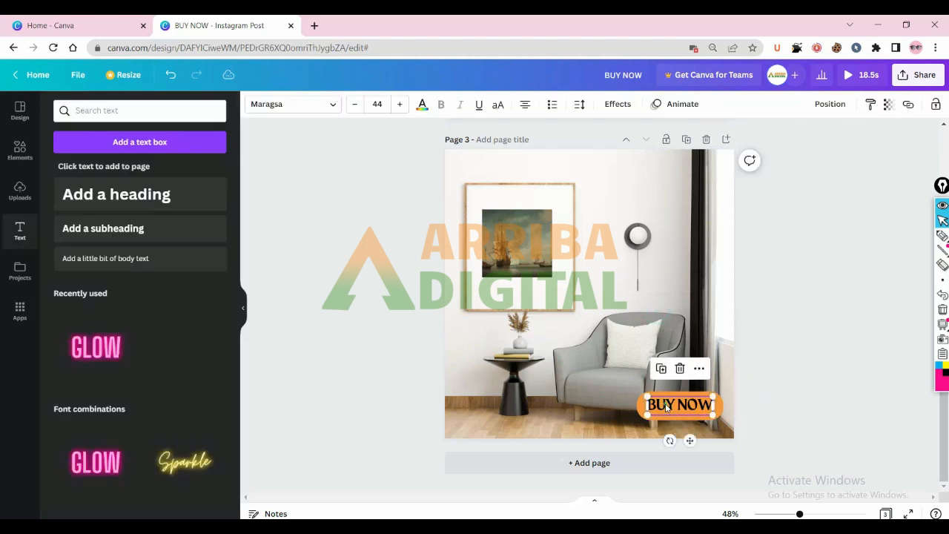
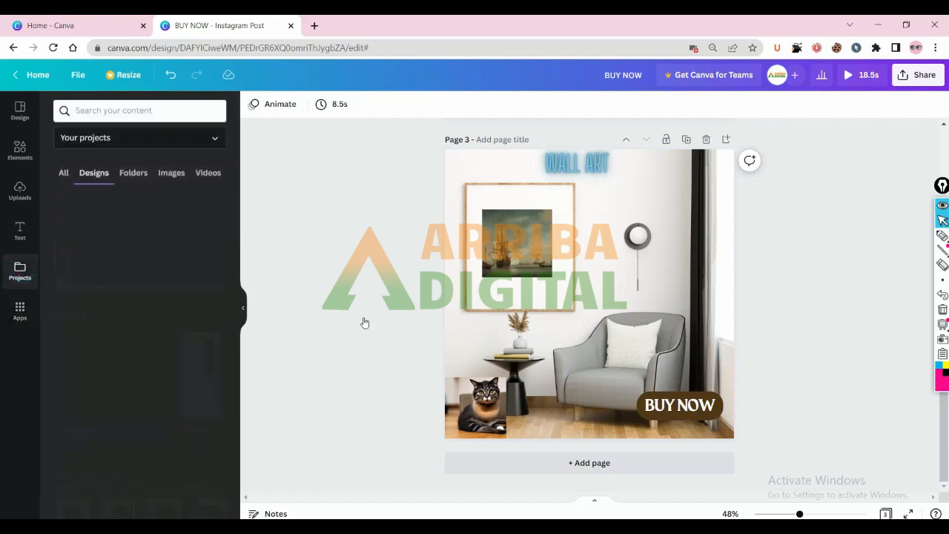
Step: Delete the cat image from page 3 and bring up the text styles
{"action": "left_click", "coordinate": [477, 402]}
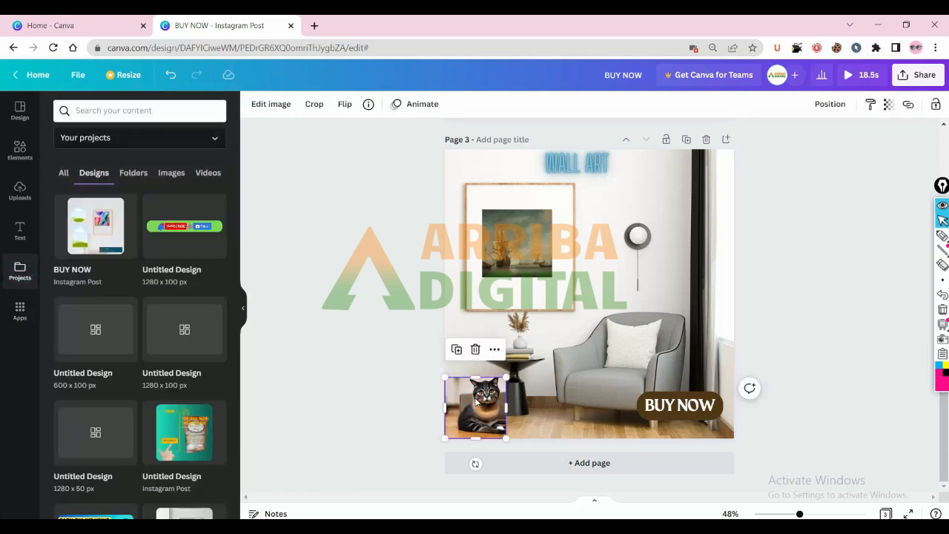
{"action": "key", "text": "Delete"}
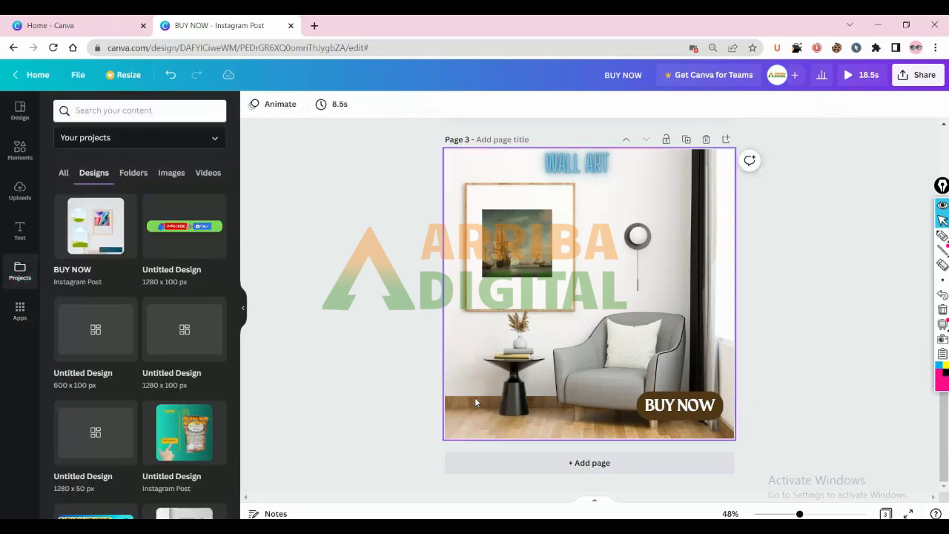
{"action": "left_click", "coordinate": [18, 230]}
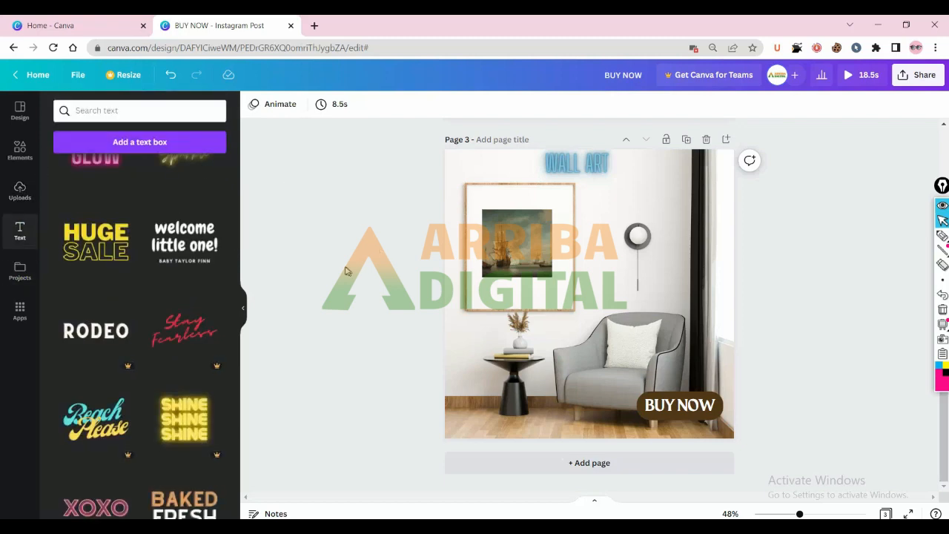
Step: Set the transparency of page 3's room background photo to 49
{"action": "left_click", "coordinate": [518, 243]}
{"action": "left_click", "coordinate": [625, 247]}
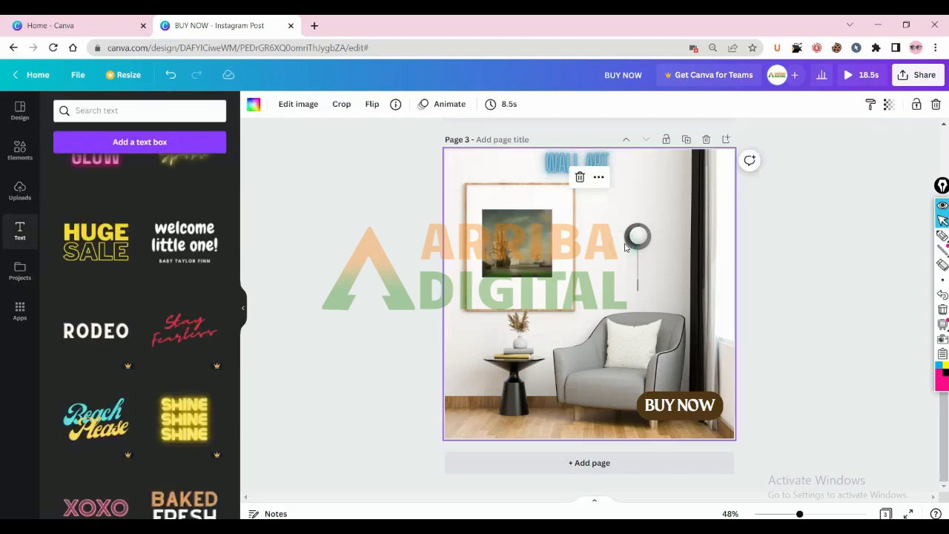
{"action": "left_click", "coordinate": [889, 104]}
{"action": "left_click", "coordinate": [880, 198]}
{"action": "left_click", "coordinate": [518, 261]}
{"action": "left_click", "coordinate": [631, 257]}
{"action": "left_click", "coordinate": [890, 105]}
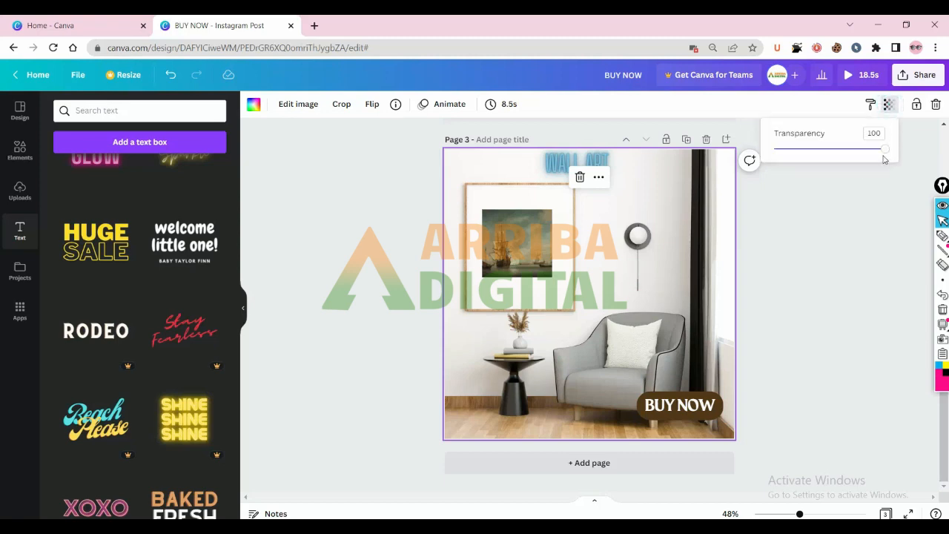
{"action": "left_click_drag", "start_coordinate": [886, 154], "coordinate": [830, 172]}
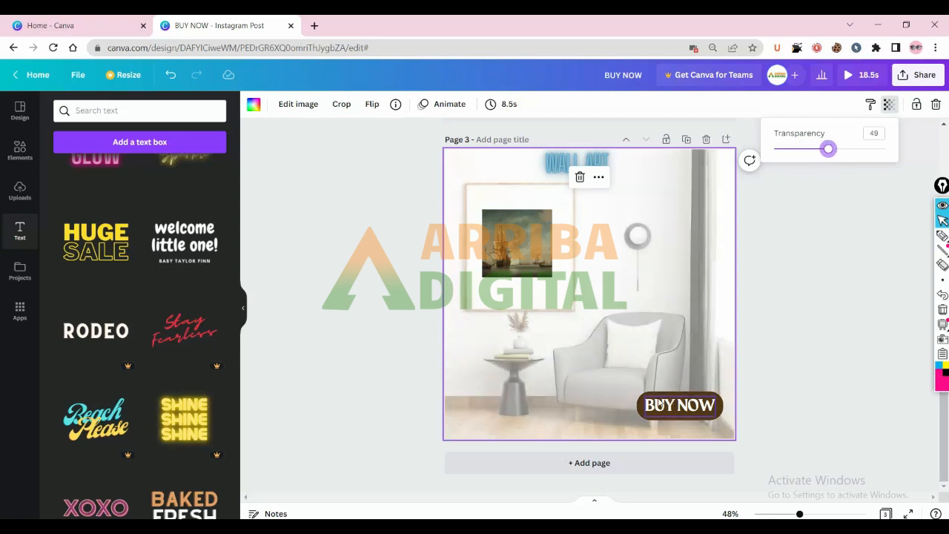
Step: Lower the room background photo's transparency value until the photo is almost invisible
{"action": "left_click", "coordinate": [512, 243]}
{"action": "left_click", "coordinate": [613, 240]}
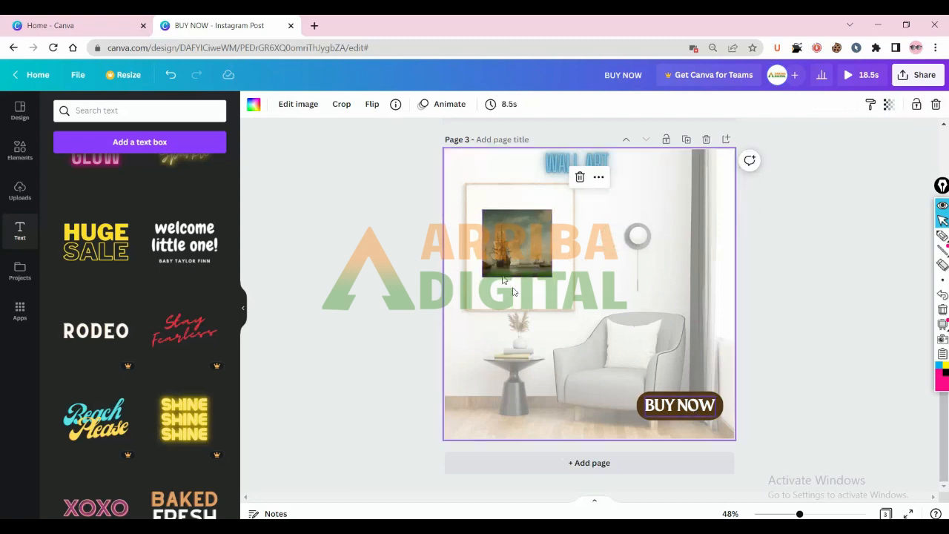
{"action": "left_click", "coordinate": [889, 104]}
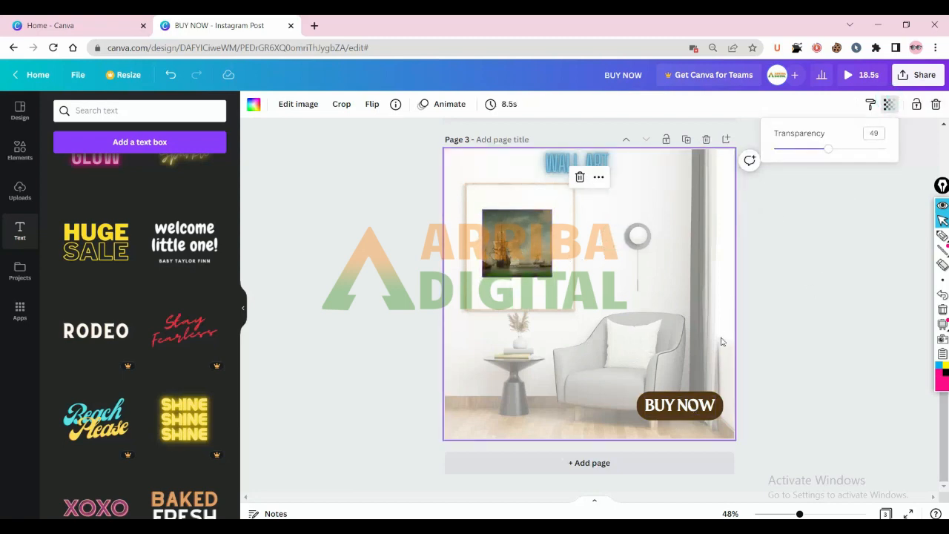
{"action": "left_click", "coordinate": [659, 304]}
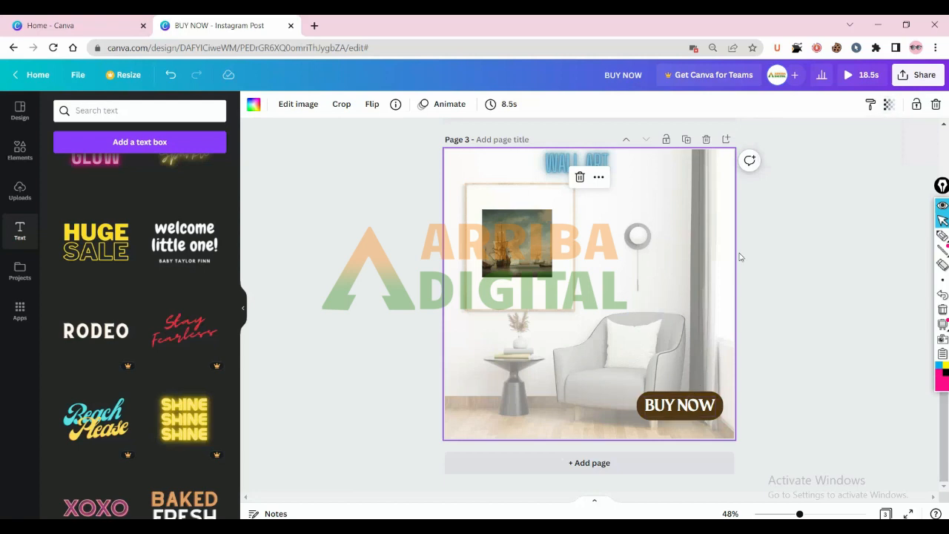
{"action": "left_click", "coordinate": [889, 104]}
{"action": "left_click_drag", "start_coordinate": [829, 149], "coordinate": [783, 149]}
{"action": "left_click_drag", "start_coordinate": [774, 194], "coordinate": [845, 193]}
{"action": "left_click", "coordinate": [594, 248]}
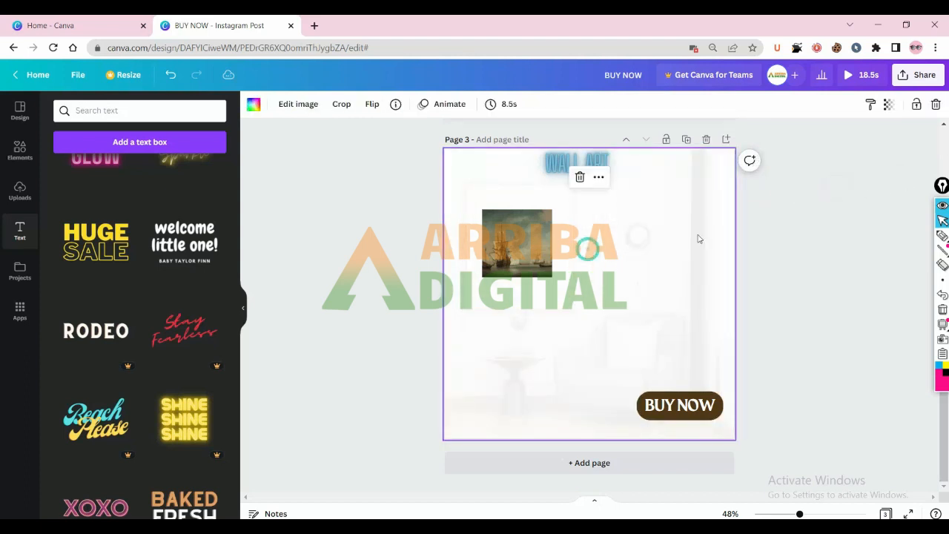
Step: Raise the room background photo's transparency value back to near full opacity and deselect the photo
{"action": "left_click", "coordinate": [888, 104]}
{"action": "left_click_drag", "start_coordinate": [789, 151], "coordinate": [875, 149]}
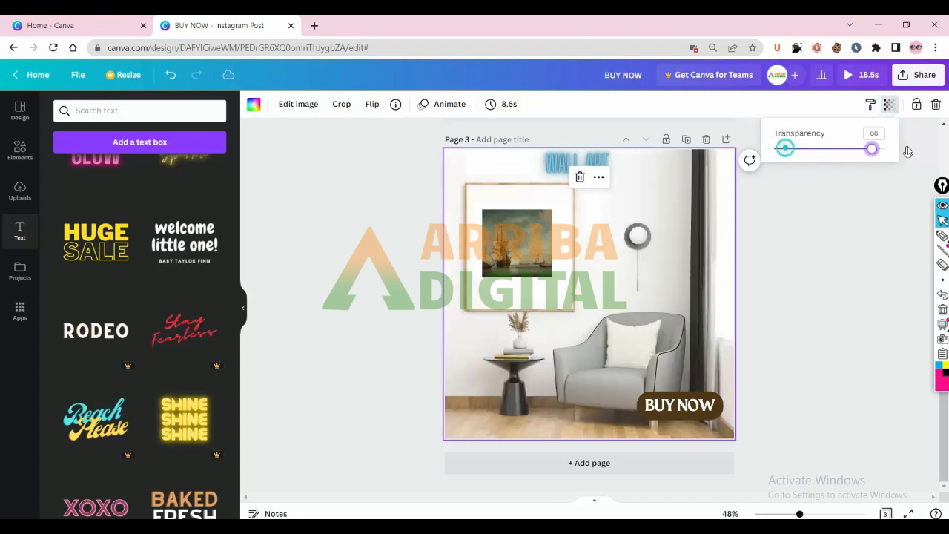
{"action": "left_click", "coordinate": [821, 193]}
{"action": "left_click", "coordinate": [801, 261]}
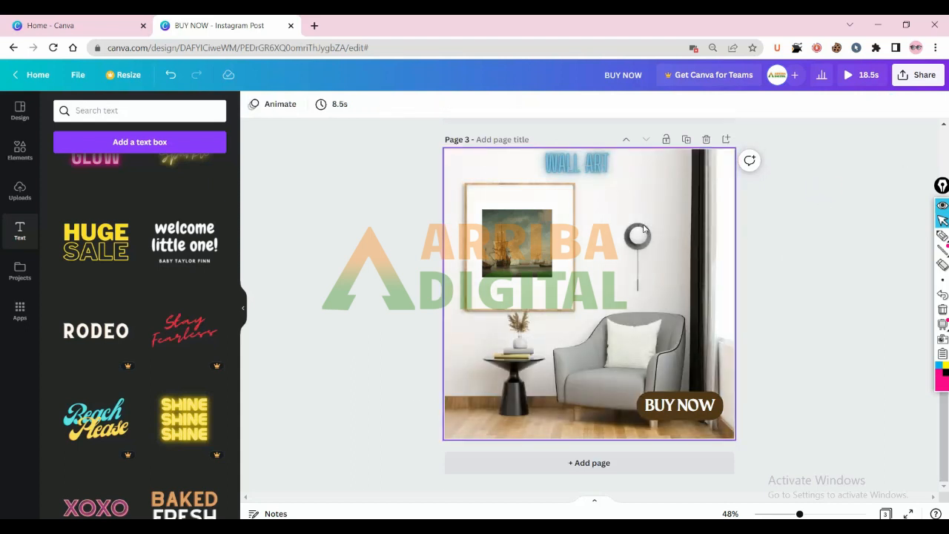
Step: Review the design's sharing options, including the field for adding people and the link access choices
{"action": "scroll", "coordinate": [685, 294], "scroll_direction": "up", "scroll_amount": 10}
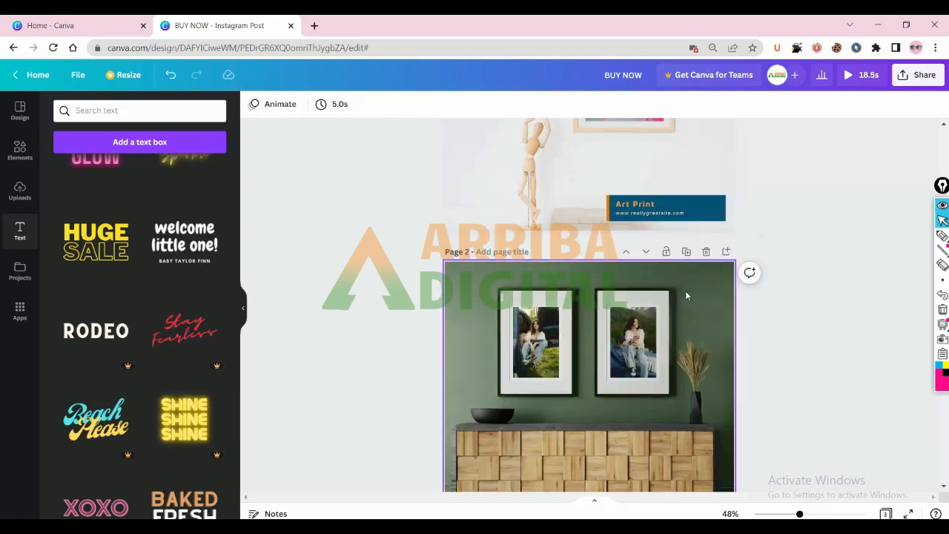
{"action": "scroll", "coordinate": [683, 291], "scroll_direction": "down", "scroll_amount": 10}
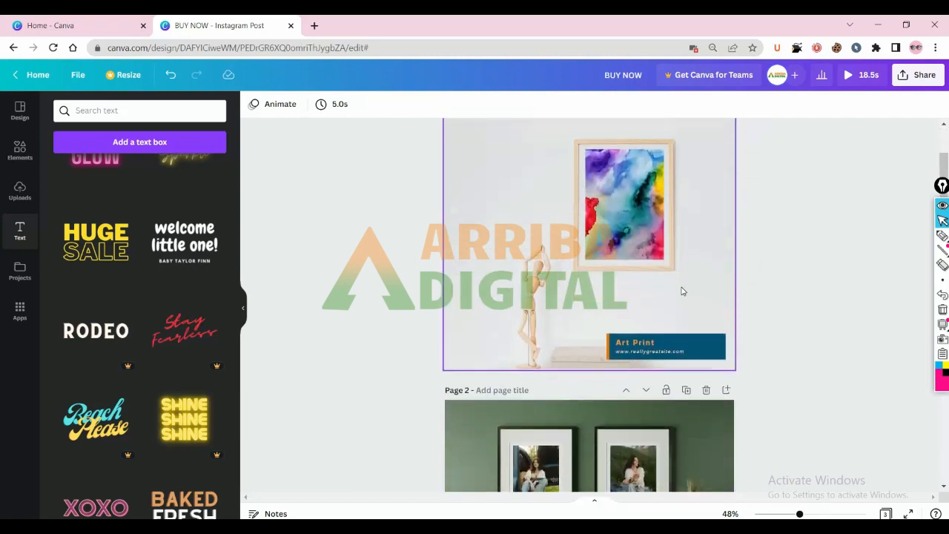
{"action": "scroll", "coordinate": [681, 291], "scroll_direction": "up", "scroll_amount": 10}
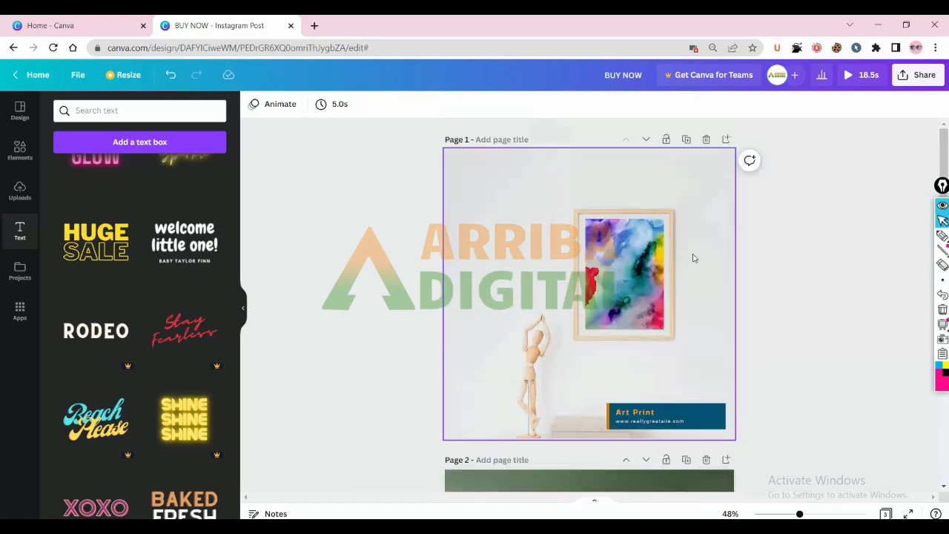
{"action": "left_click", "coordinate": [904, 75]}
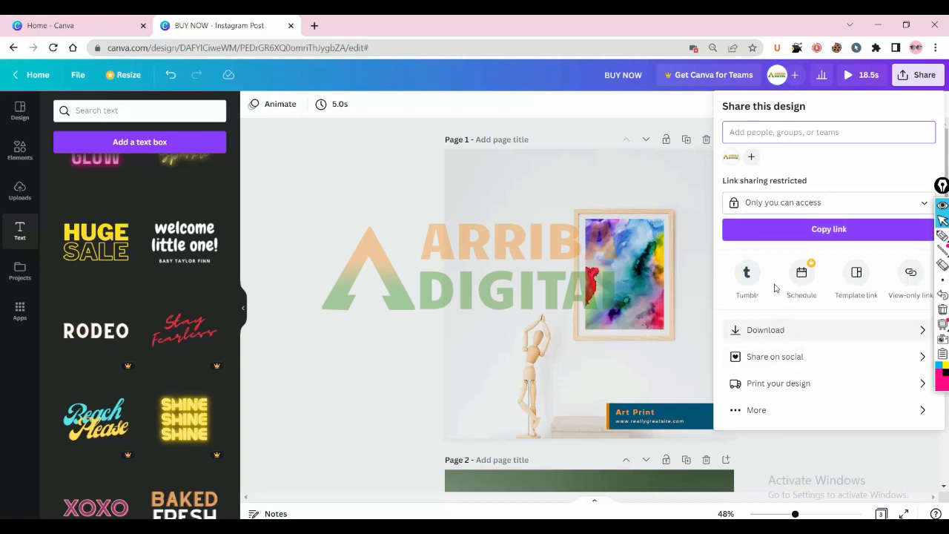
{"action": "left_click", "coordinate": [744, 130]}
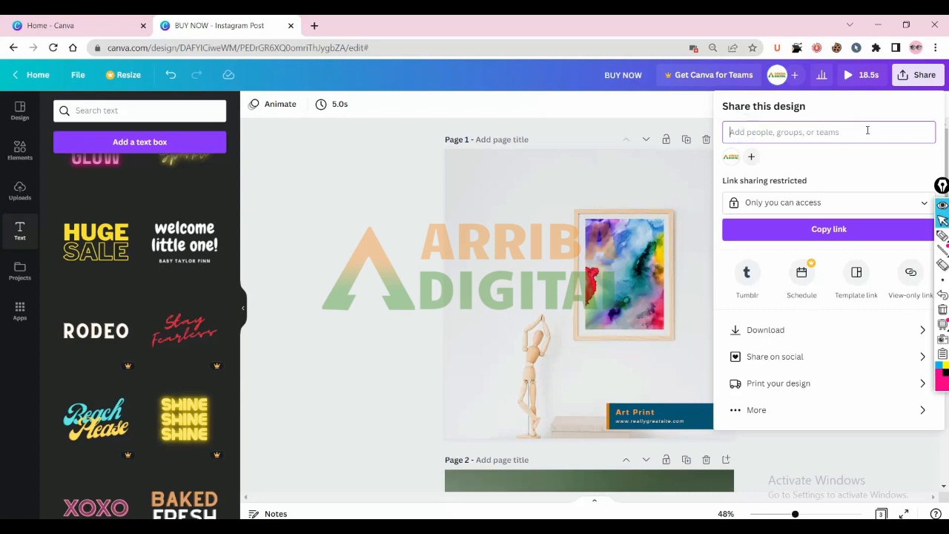
{"action": "left_click", "coordinate": [768, 134]}
{"action": "left_click", "coordinate": [870, 209]}
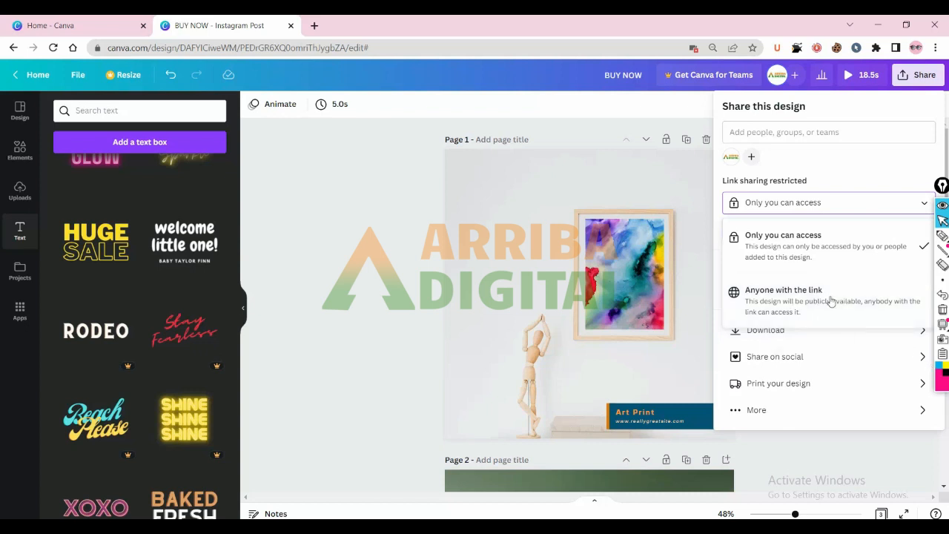
Step: Check the design's people field and link access setting in the sharing options
{"action": "left_click", "coordinate": [818, 130]}
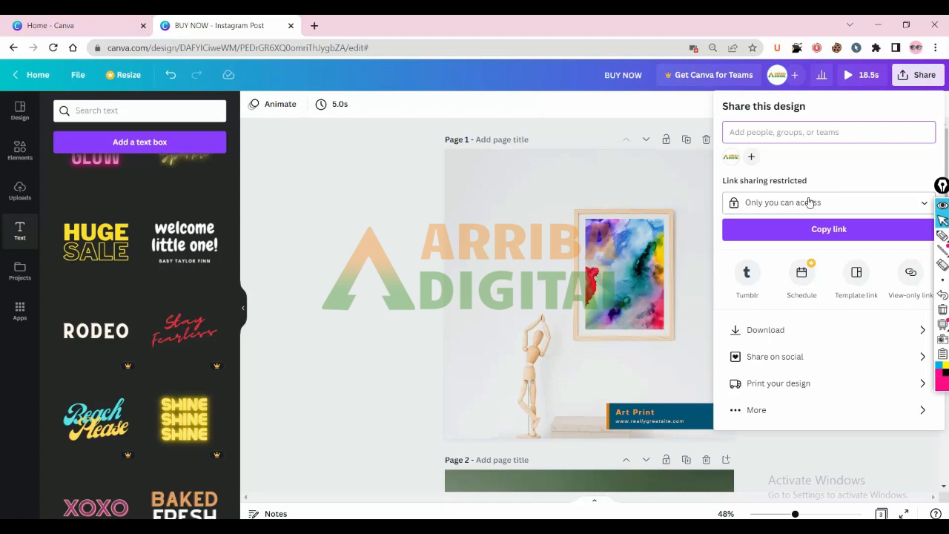
{"action": "left_click", "coordinate": [761, 203]}
{"action": "left_click", "coordinate": [735, 204]}
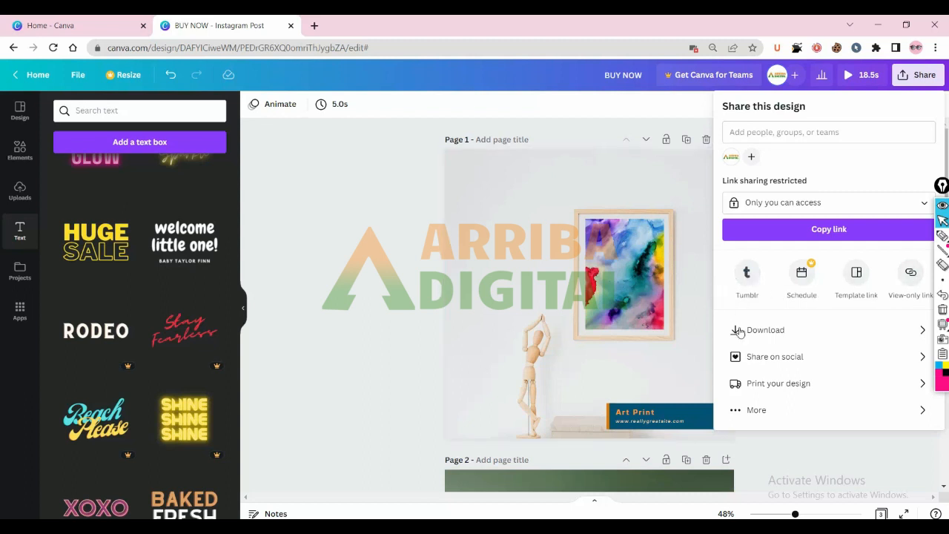
Step: Examine the file types offered for downloading the design
{"action": "left_click", "coordinate": [806, 331]}
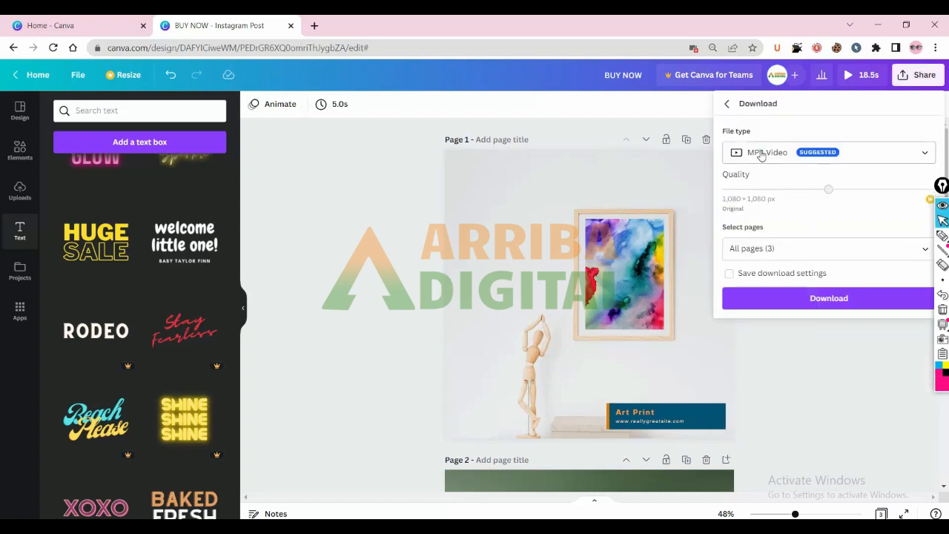
{"action": "left_click", "coordinate": [757, 154]}
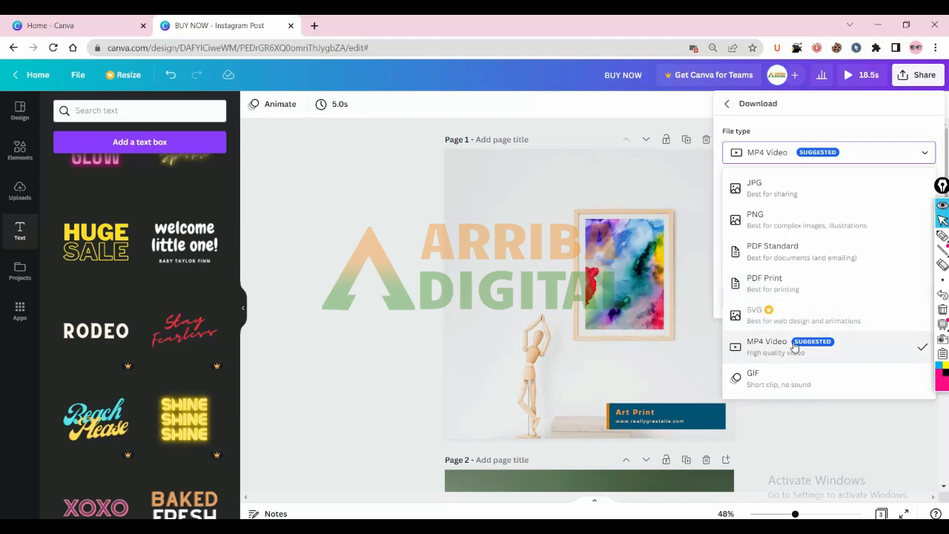
{"action": "left_click", "coordinate": [835, 443]}
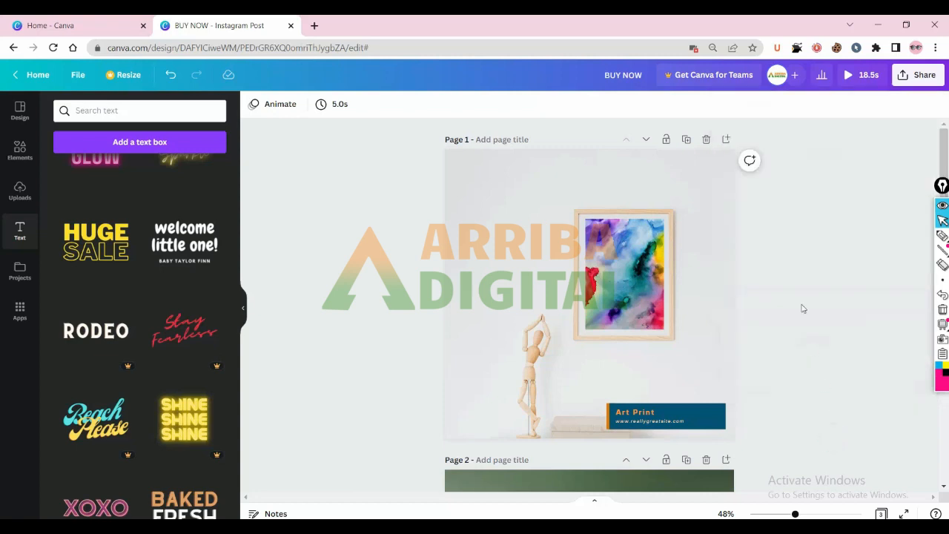
{"action": "left_click", "coordinate": [920, 75]}
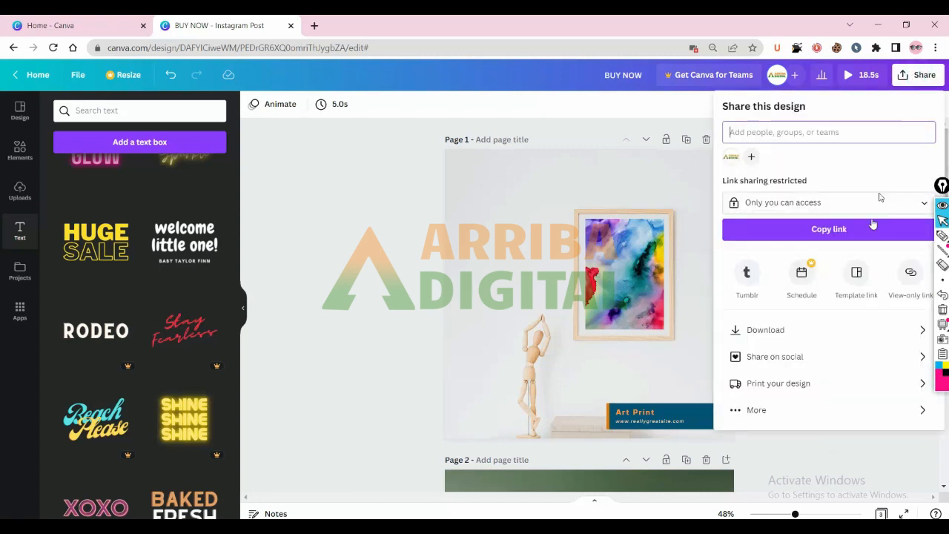
{"action": "left_click", "coordinate": [816, 334]}
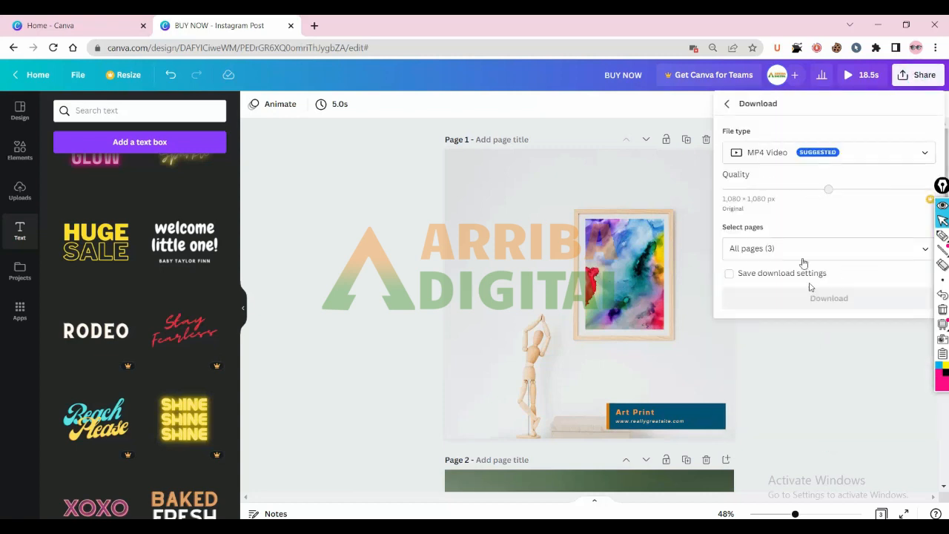
{"action": "left_click", "coordinate": [777, 156]}
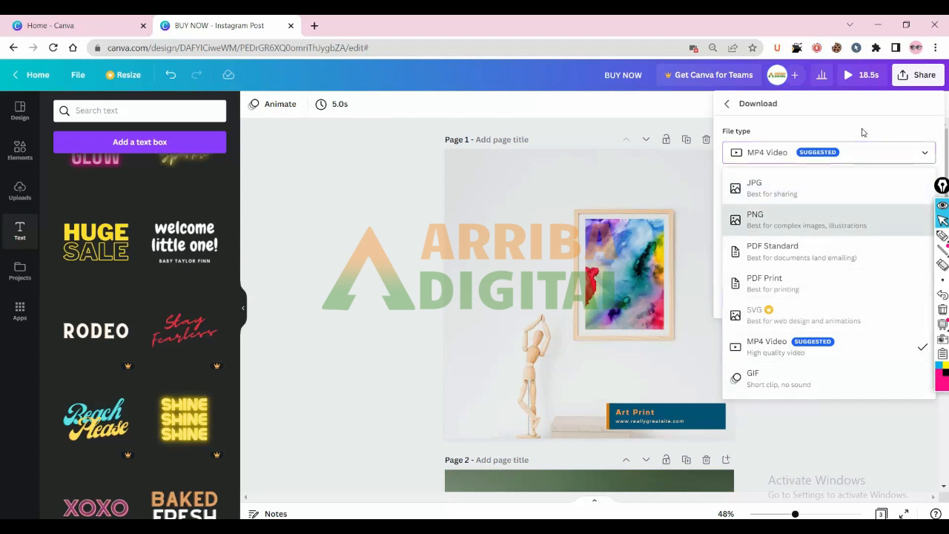
{"action": "left_click", "coordinate": [923, 145]}
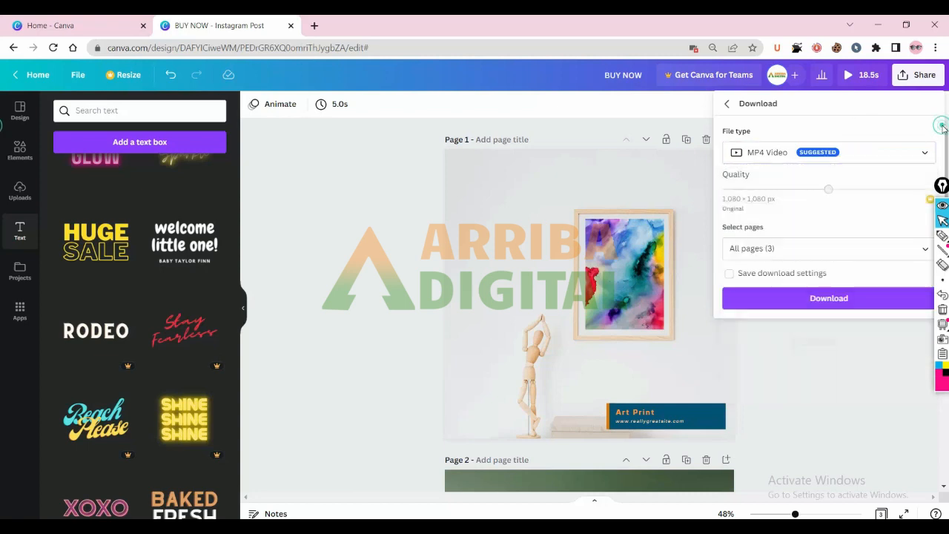
Step: Set the download file type to JPG and put away the screen annotation toolbar
{"action": "left_click", "coordinate": [886, 150]}
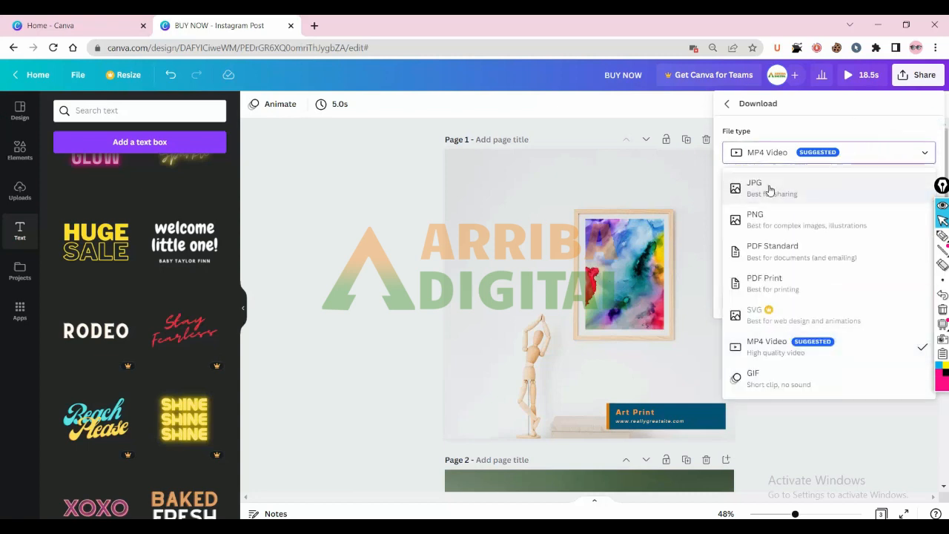
{"action": "left_click", "coordinate": [778, 188]}
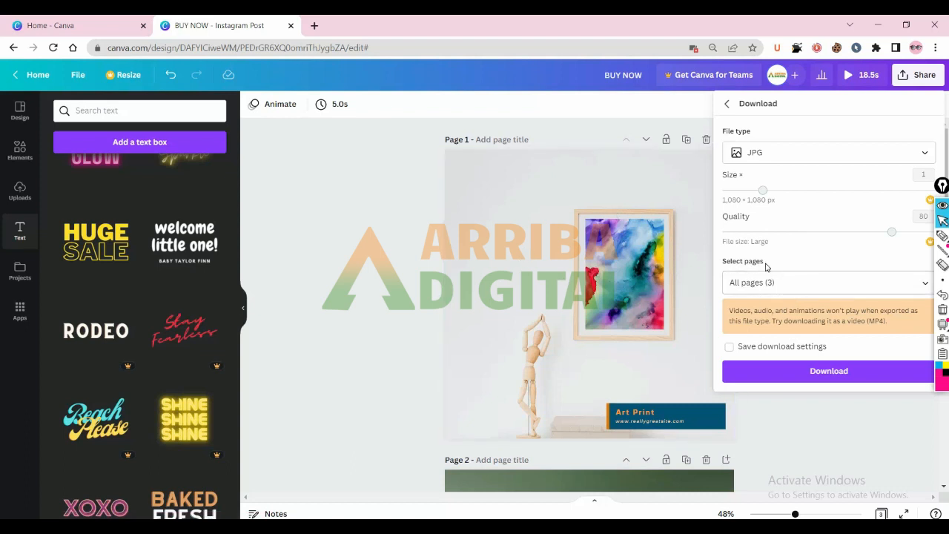
{"action": "right_click", "coordinate": [942, 355]}
{"action": "left_click", "coordinate": [911, 386]}
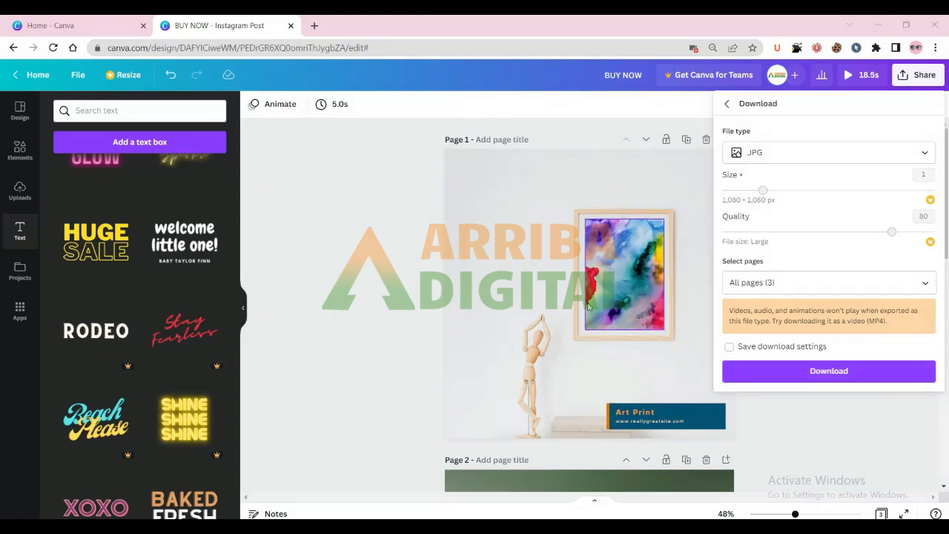
Step: Limit the JPG download to page 3 by deselecting all pages and choosing only the current page
{"action": "left_click", "coordinate": [917, 282]}
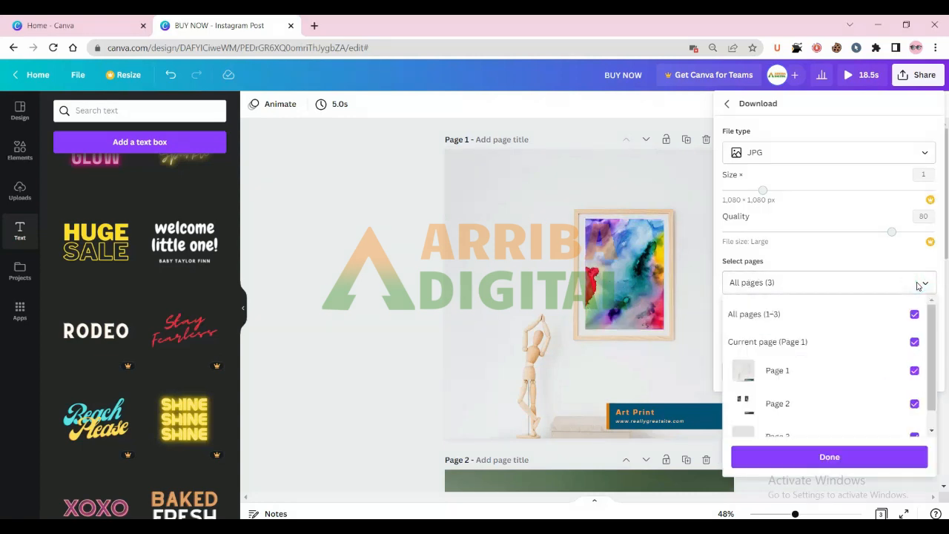
{"action": "left_click", "coordinate": [570, 287]}
{"action": "scroll", "coordinate": [458, 294], "scroll_direction": "down", "scroll_amount": 5}
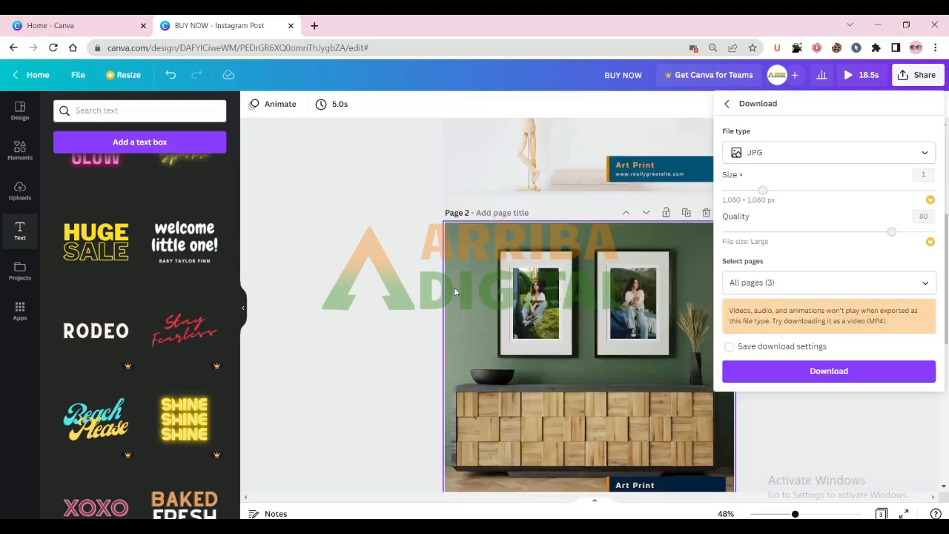
{"action": "scroll", "coordinate": [459, 295], "scroll_direction": "down", "scroll_amount": 3}
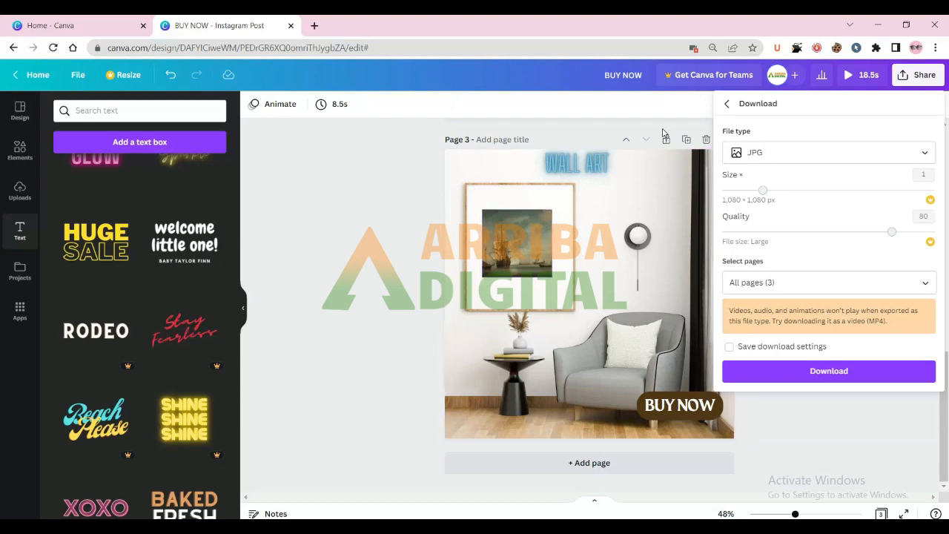
{"action": "left_click", "coordinate": [920, 282]}
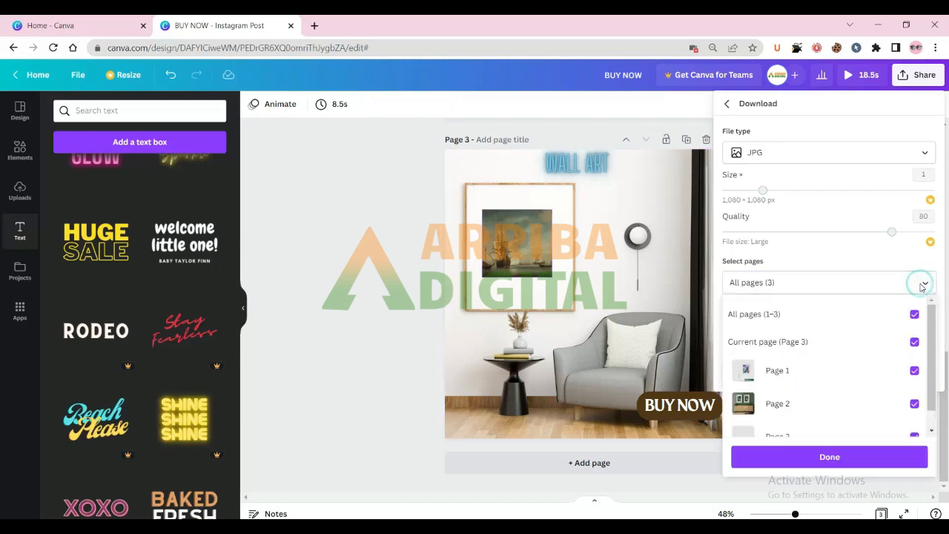
{"action": "left_click", "coordinate": [915, 314]}
{"action": "left_click", "coordinate": [927, 283]}
{"action": "left_click", "coordinate": [929, 283]}
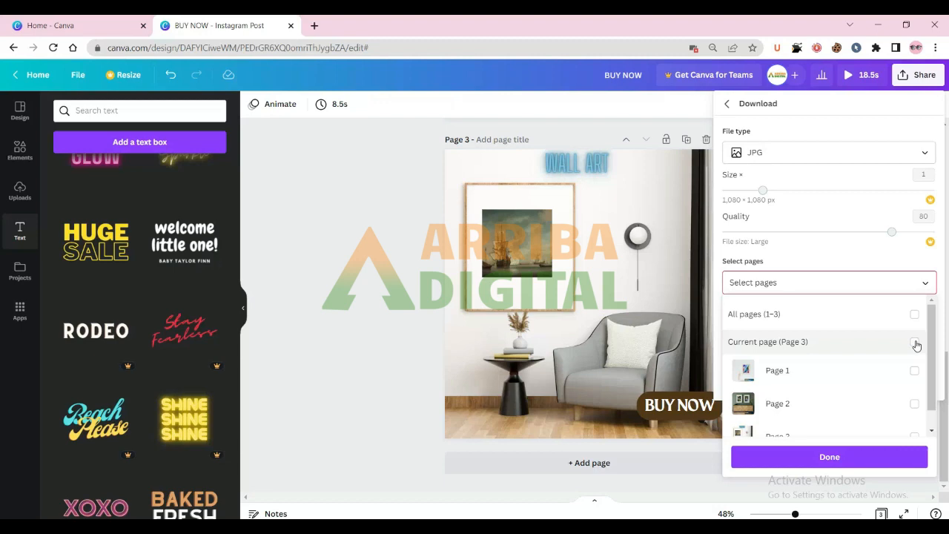
{"action": "left_click", "coordinate": [915, 344]}
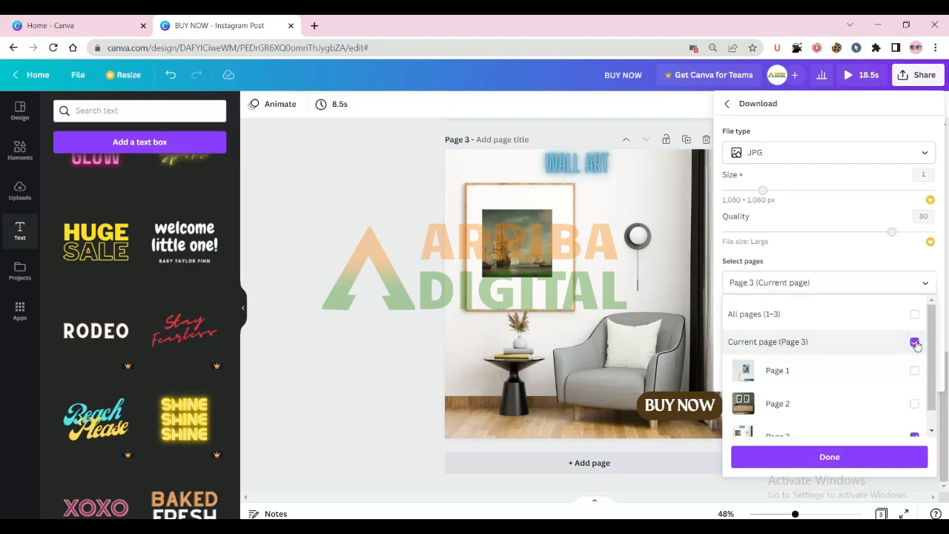
{"action": "left_click", "coordinate": [593, 285]}
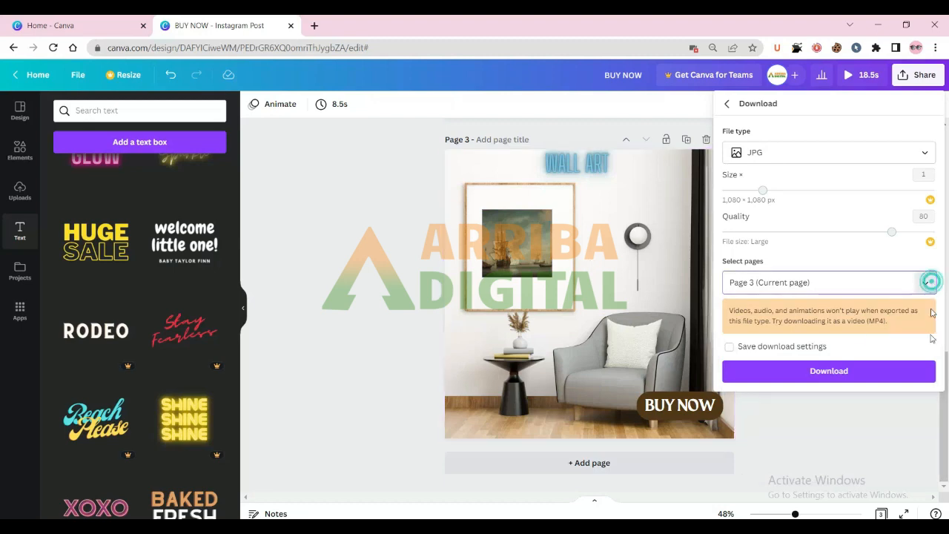
{"action": "left_click", "coordinate": [925, 283]}
{"action": "scroll", "coordinate": [806, 421], "scroll_direction": "down", "scroll_amount": 1}
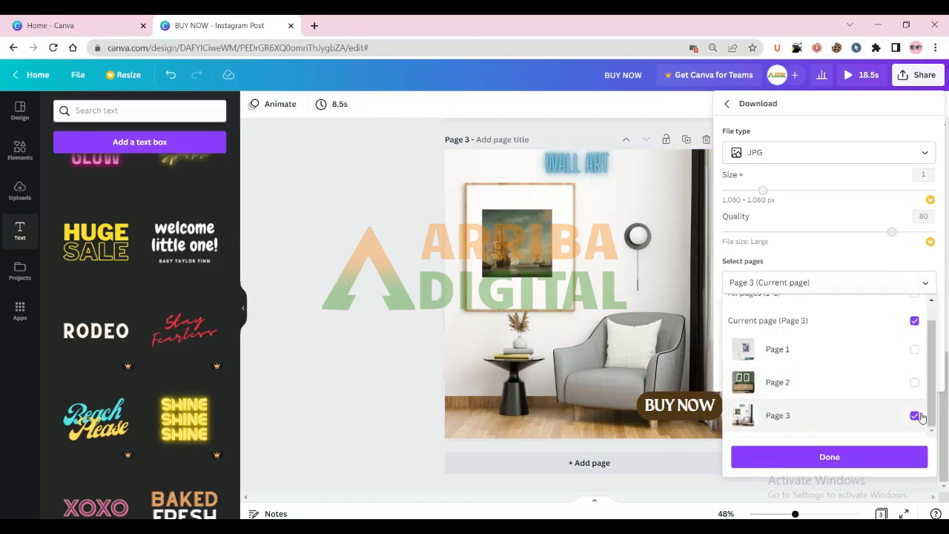
{"action": "left_click", "coordinate": [819, 460]}
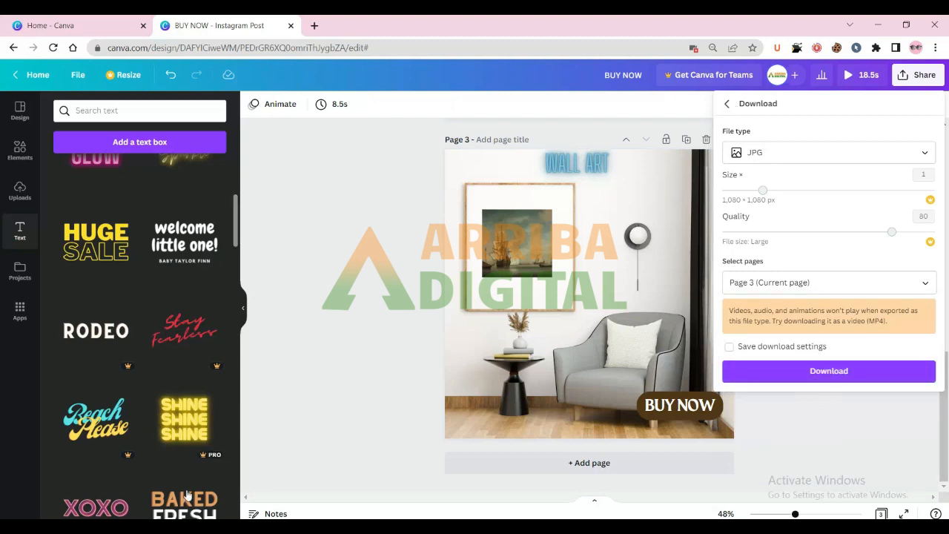
Step: Review the social platforms the design can be shared to, marking them with pen annotations and clearing the marks
{"action": "left_click", "coordinate": [727, 105]}
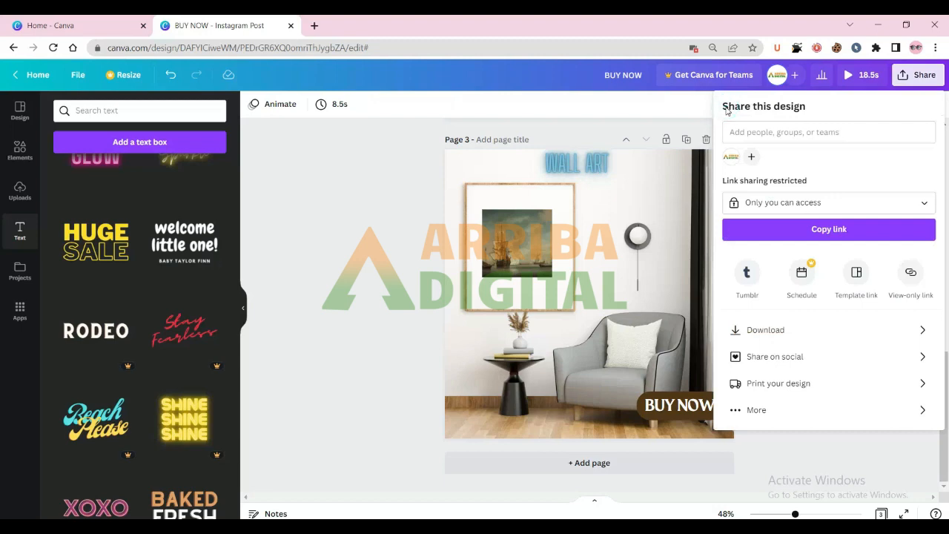
{"action": "left_click", "coordinate": [825, 359]}
{"action": "mouse_move", "coordinate": [762, 157]}
{"action": "left_mouse_down"}
{"action": "mouse_move", "coordinate": [724, 178]}
{"action": "mouse_move", "coordinate": [751, 203]}
{"action": "mouse_move", "coordinate": [772, 147]}
{"action": "left_mouse_up"}
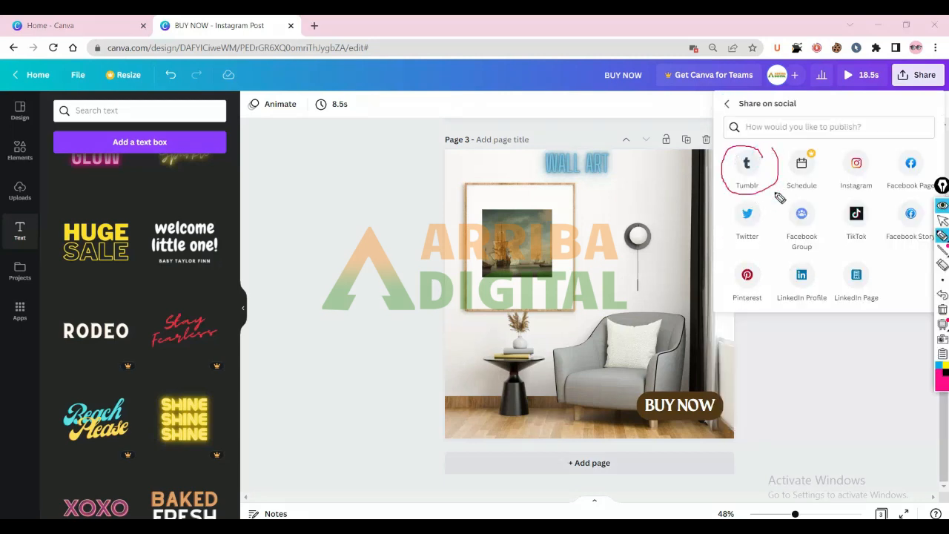
{"action": "left_click_drag", "start_coordinate": [775, 179], "coordinate": [785, 150]}
{"action": "left_click_drag", "start_coordinate": [842, 187], "coordinate": [925, 165]}
{"action": "mouse_move", "coordinate": [756, 237]}
{"action": "left_mouse_down"}
{"action": "mouse_move", "coordinate": [797, 244]}
{"action": "mouse_move", "coordinate": [817, 237]}
{"action": "mouse_move", "coordinate": [907, 246]}
{"action": "left_mouse_up"}
{"action": "left_click_drag", "start_coordinate": [734, 302], "coordinate": [892, 285]}
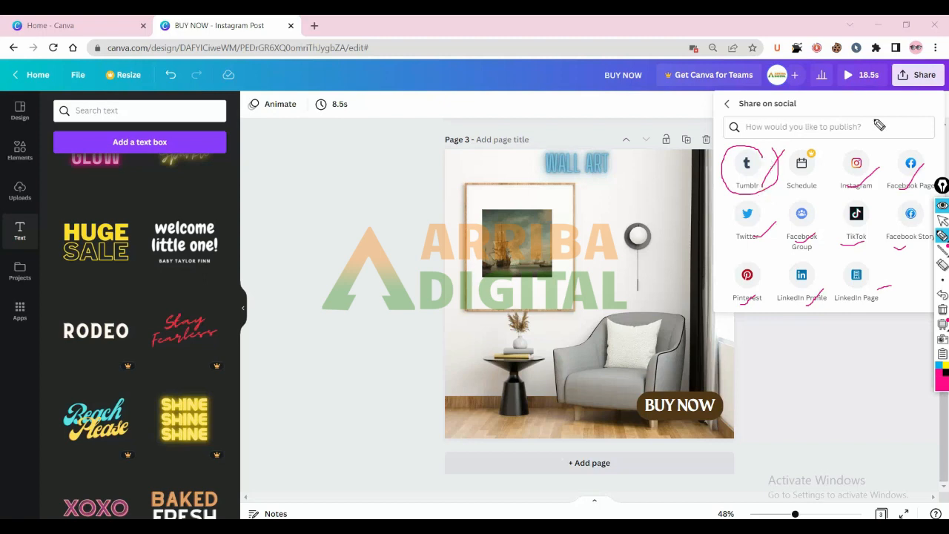
{"action": "mouse_move", "coordinate": [629, 123]}
{"action": "left_mouse_down"}
{"action": "mouse_move", "coordinate": [760, 143]}
{"action": "mouse_move", "coordinate": [764, 177]}
{"action": "left_mouse_up"}
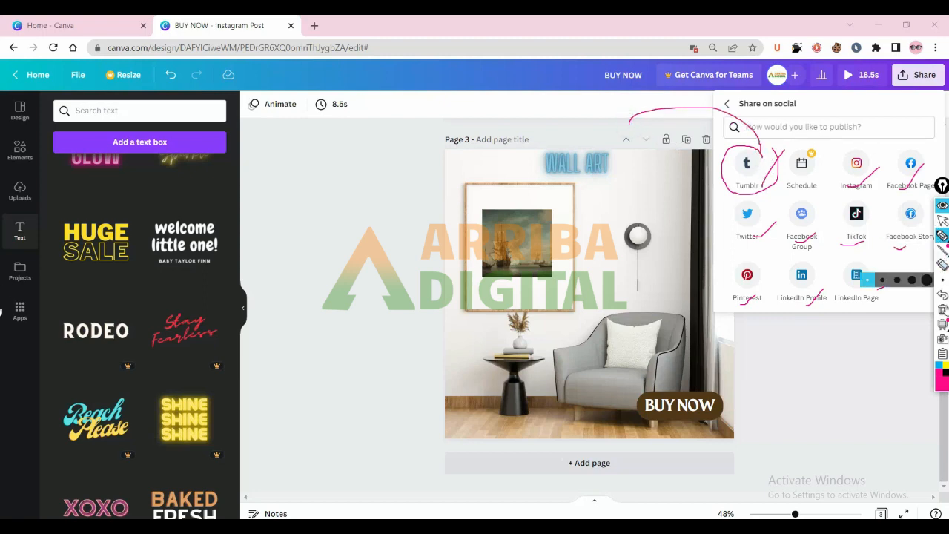
{"action": "left_click", "coordinate": [942, 309]}
{"action": "left_click", "coordinate": [943, 221]}
Step: Try to connect a new Tumblr account for publishing the design
{"action": "left_click", "coordinate": [747, 165]}
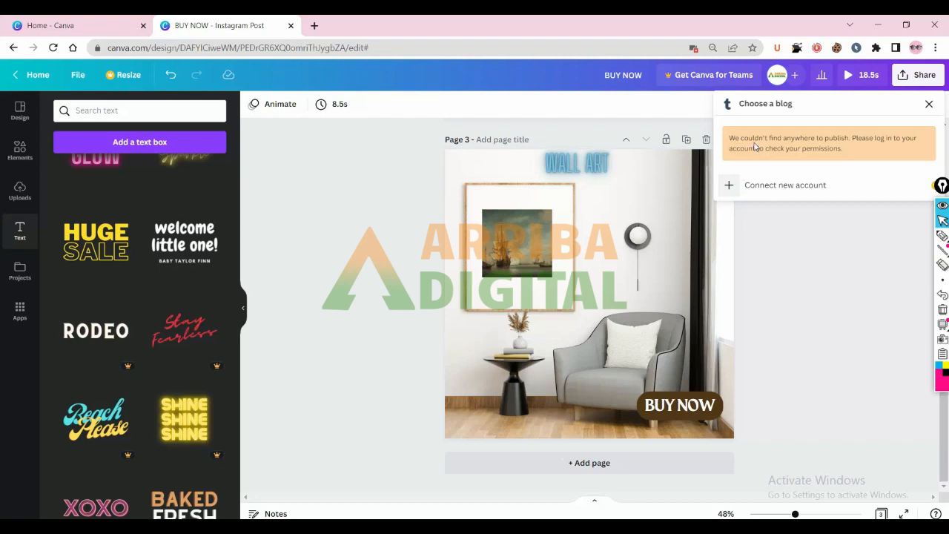
{"action": "left_click", "coordinate": [730, 186]}
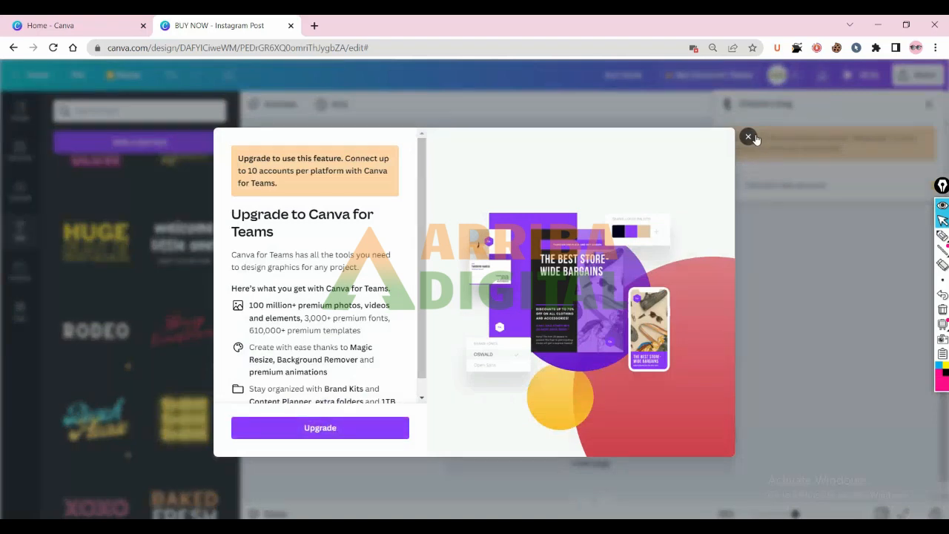
{"action": "left_click", "coordinate": [749, 137]}
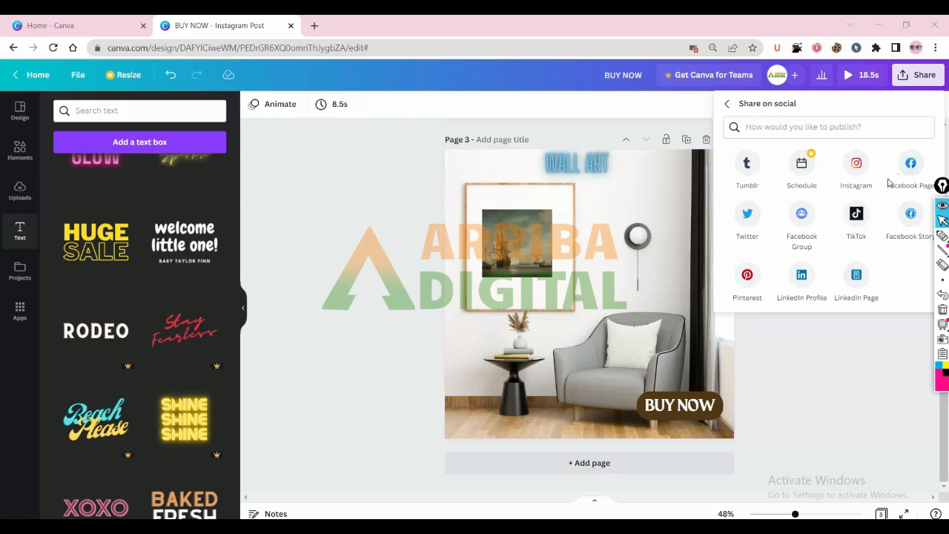
Step: Explore posting to Instagram by scheduling from desktop, up to connecting an Instagram Business account via Facebook
{"action": "left_click", "coordinate": [852, 164]}
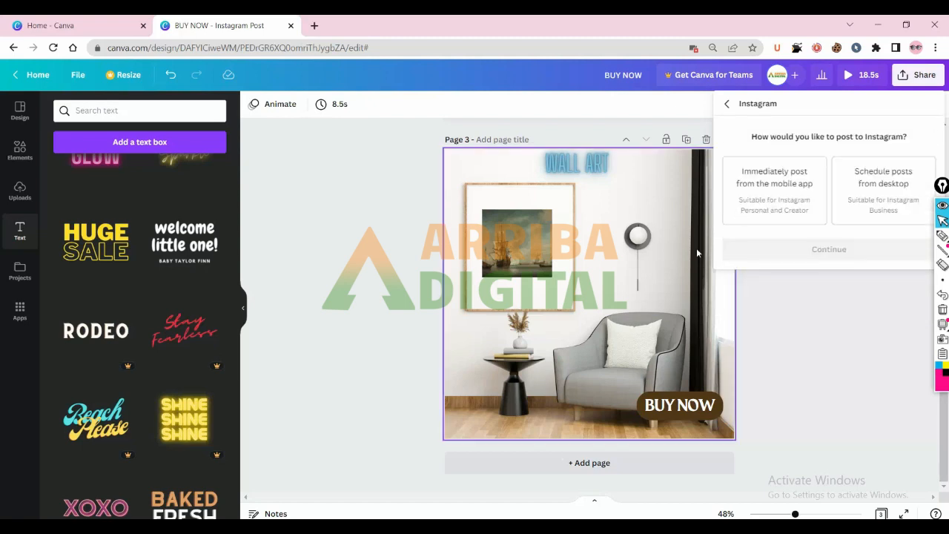
{"action": "left_click", "coordinate": [905, 179]}
{"action": "left_click", "coordinate": [830, 252]}
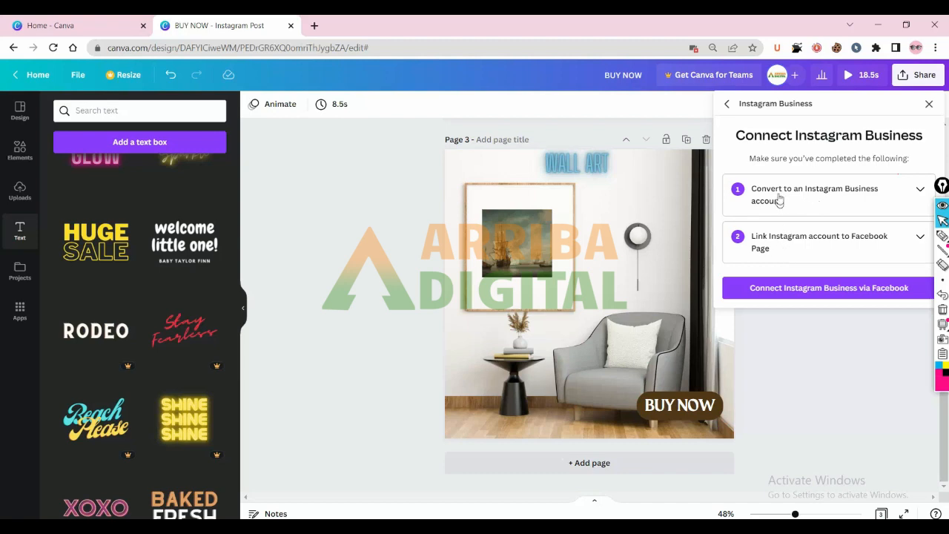
{"action": "left_click", "coordinate": [810, 289]}
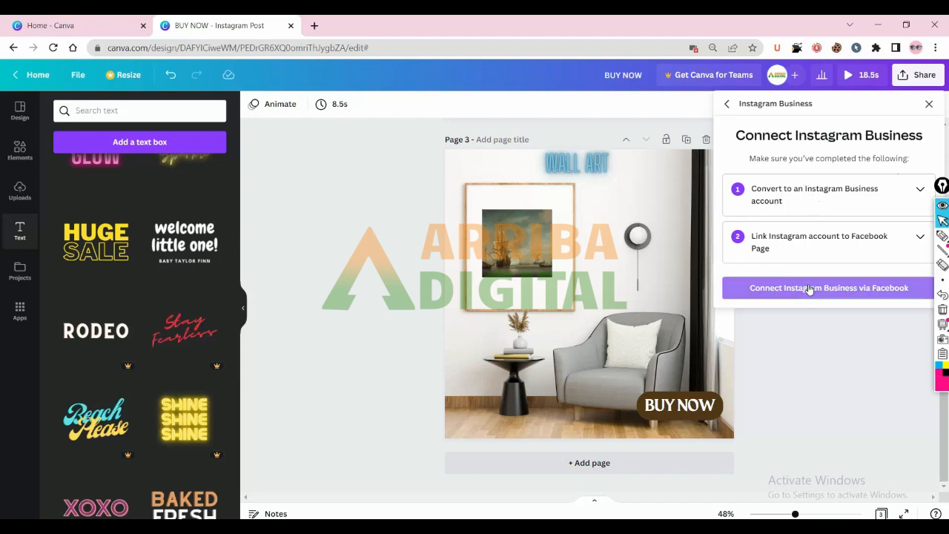
{"action": "left_click", "coordinate": [843, 324]}
Step: Hide the annotation toolbar, revisit the social sharing platforms and return to the main sharing options
{"action": "left_click", "coordinate": [921, 81]}
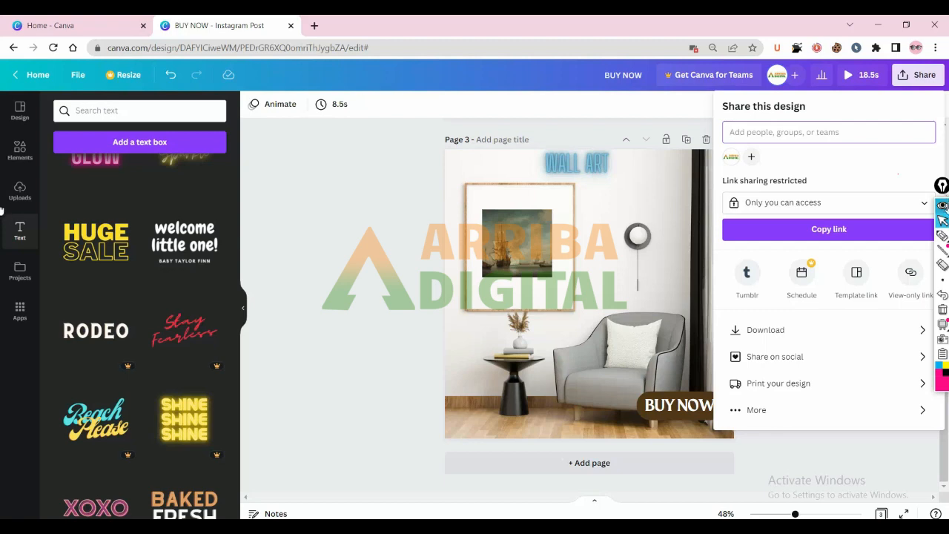
{"action": "left_click", "coordinate": [945, 205]}
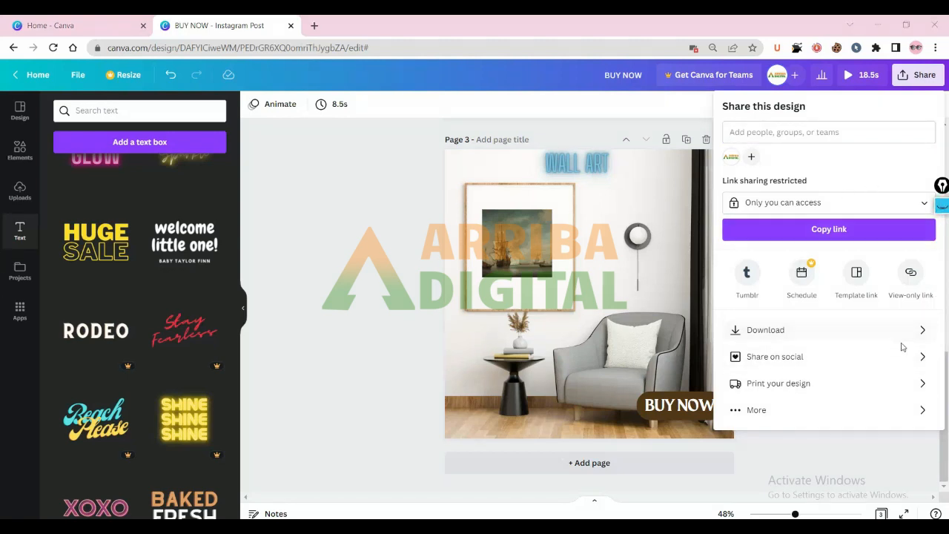
{"action": "left_click", "coordinate": [836, 357]}
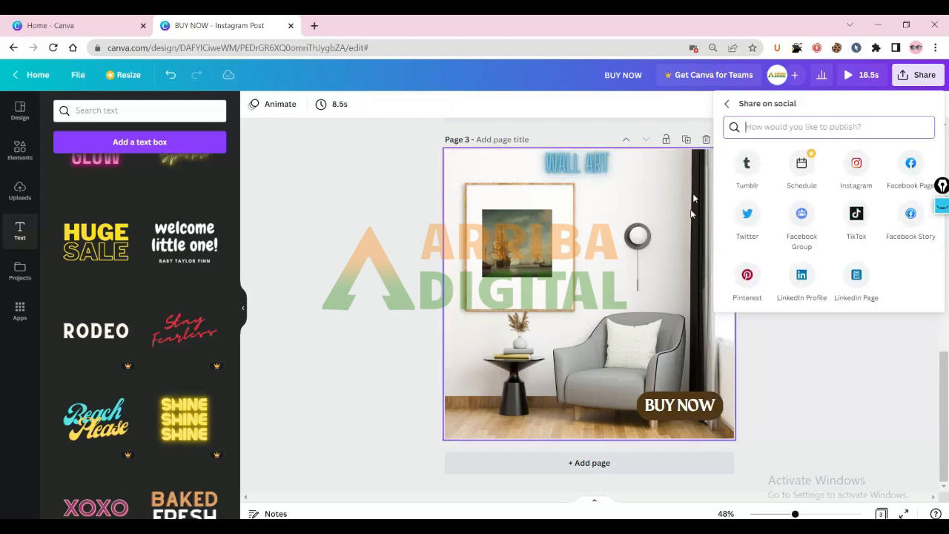
{"action": "left_click", "coordinate": [727, 103]}
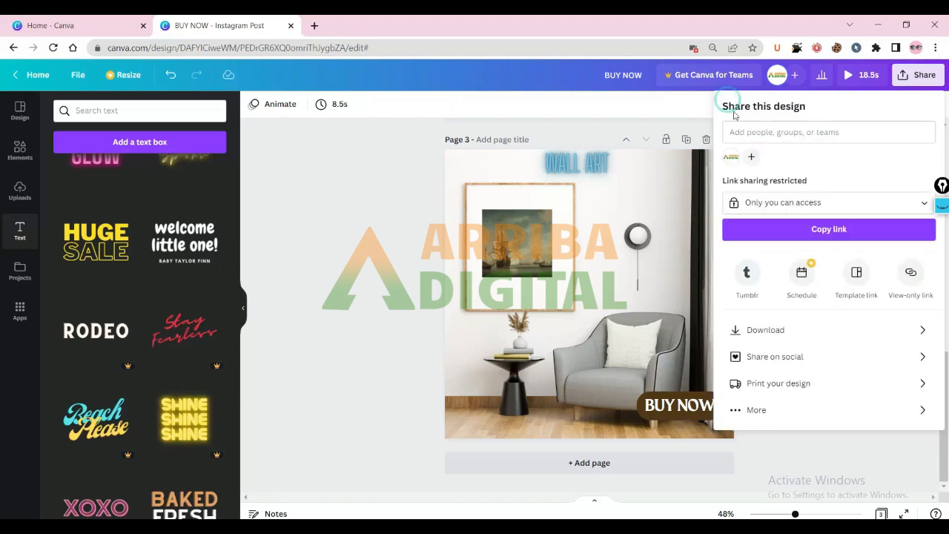
Step: Review the print product types offered for the design, from posters to invitations, and return to the main sharing options
{"action": "left_click", "coordinate": [764, 392]}
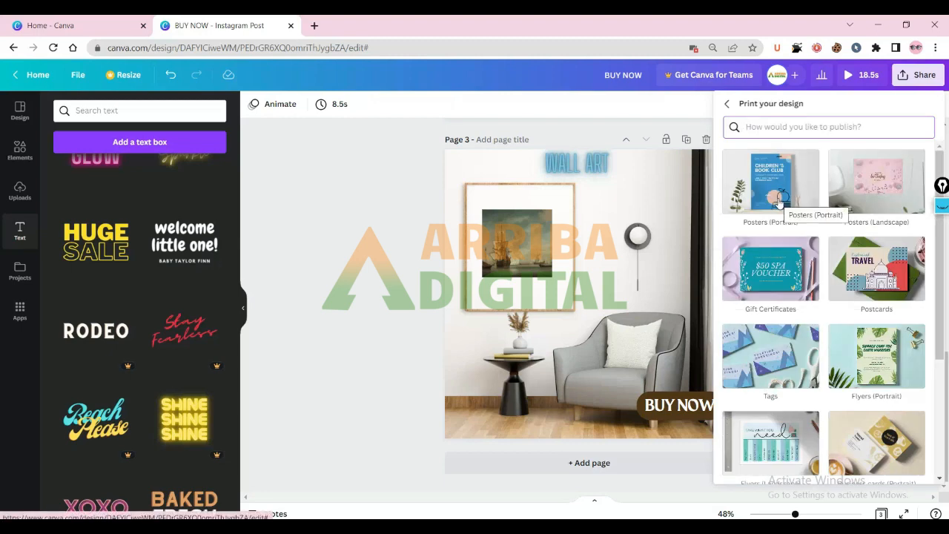
{"action": "scroll", "coordinate": [786, 276], "scroll_direction": "down", "scroll_amount": 3}
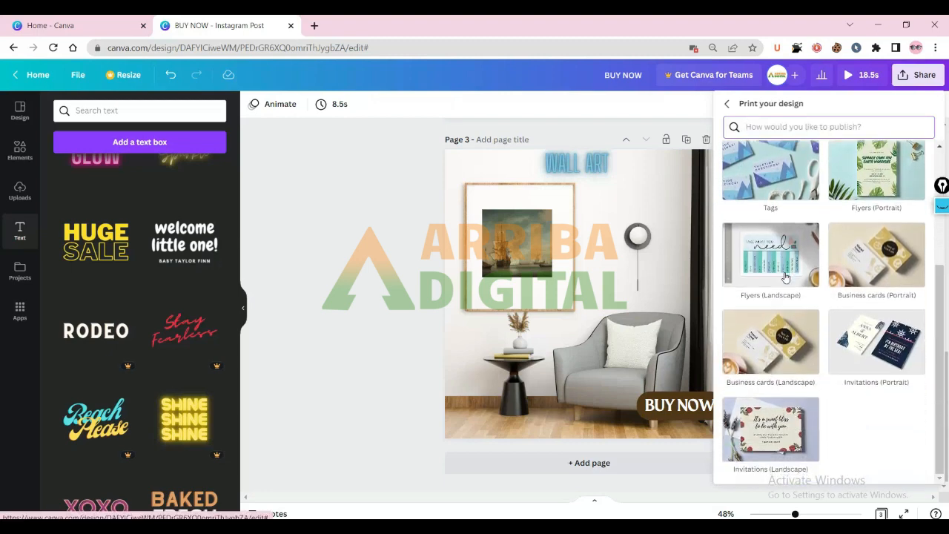
{"action": "scroll", "coordinate": [787, 277], "scroll_direction": "up", "scroll_amount": 3}
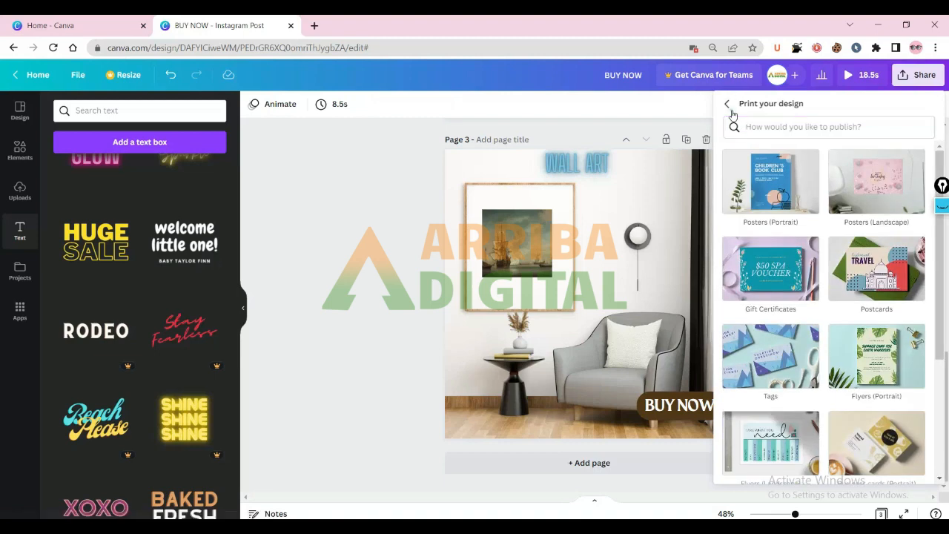
{"action": "left_click", "coordinate": [727, 103]}
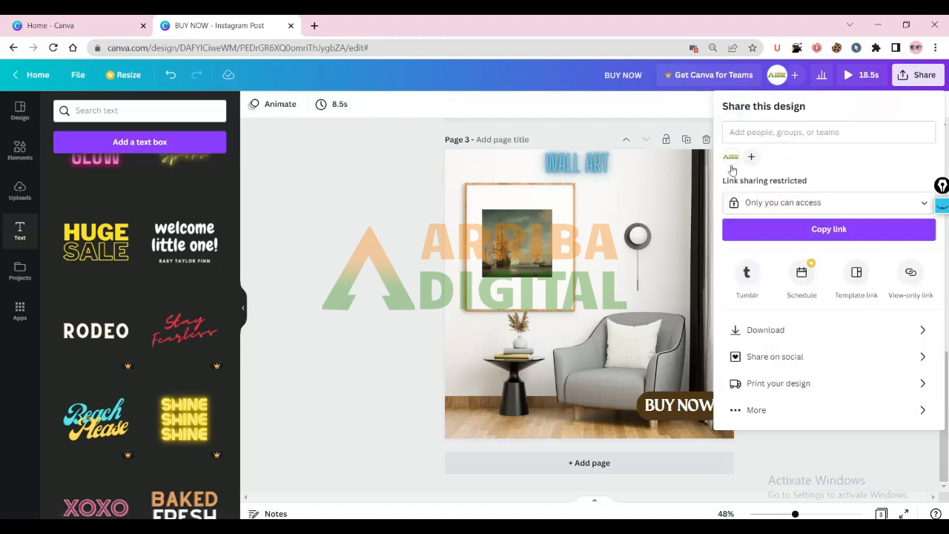
{"action": "left_click", "coordinate": [772, 386]}
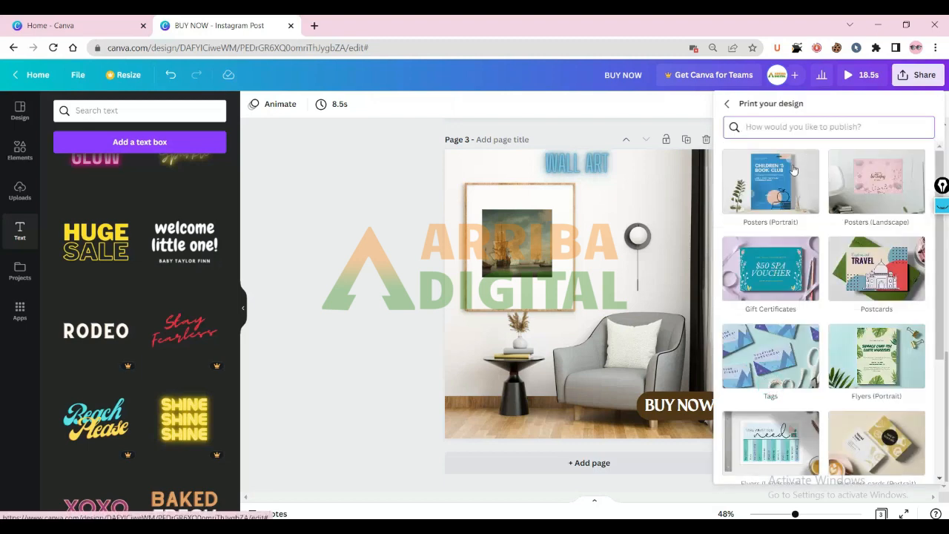
{"action": "scroll", "coordinate": [866, 285], "scroll_direction": "down", "scroll_amount": 3}
{"action": "scroll", "coordinate": [801, 422], "scroll_direction": "up", "scroll_amount": 3}
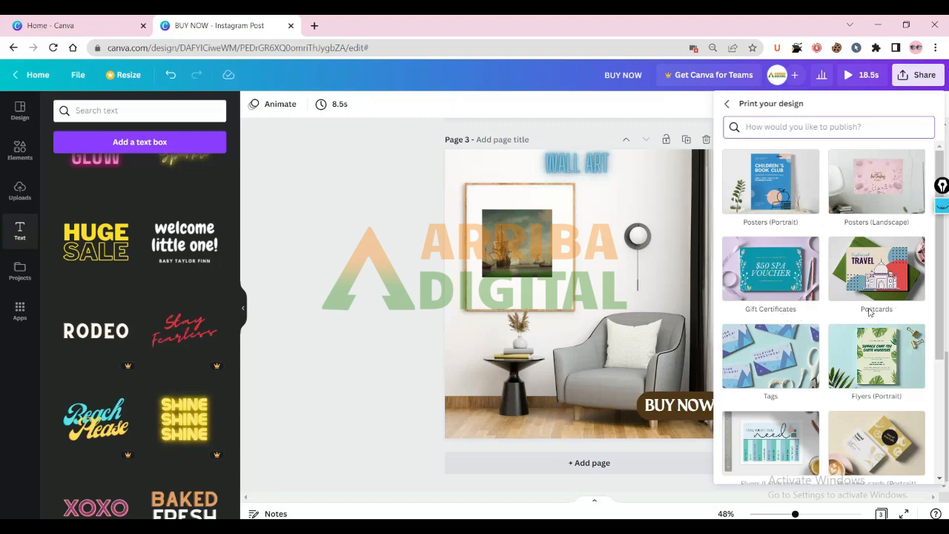
{"action": "scroll", "coordinate": [739, 395], "scroll_direction": "down", "scroll_amount": 3}
{"action": "scroll", "coordinate": [787, 273], "scroll_direction": "up", "scroll_amount": 3}
{"action": "left_click", "coordinate": [731, 105]}
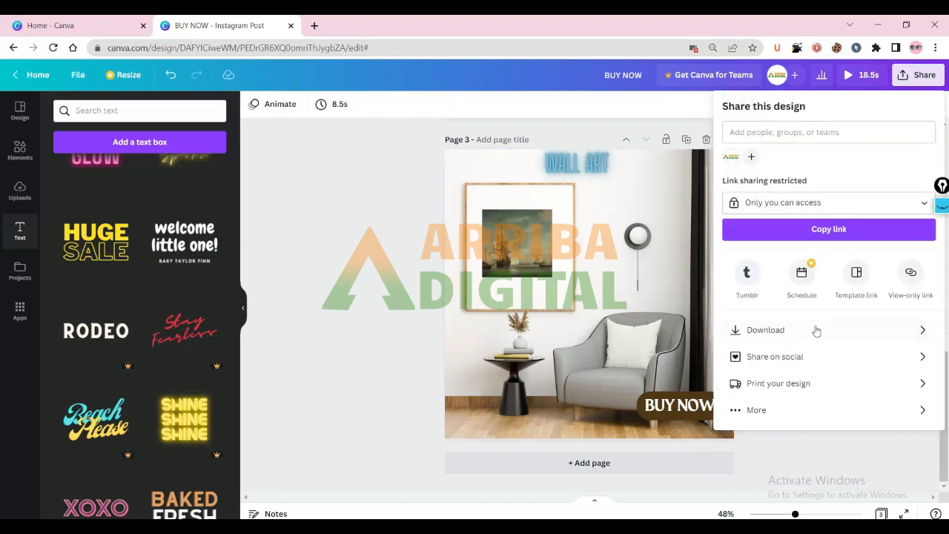
Step: Browse the full list of sharing and publishing options for the design
{"action": "left_click", "coordinate": [904, 411]}
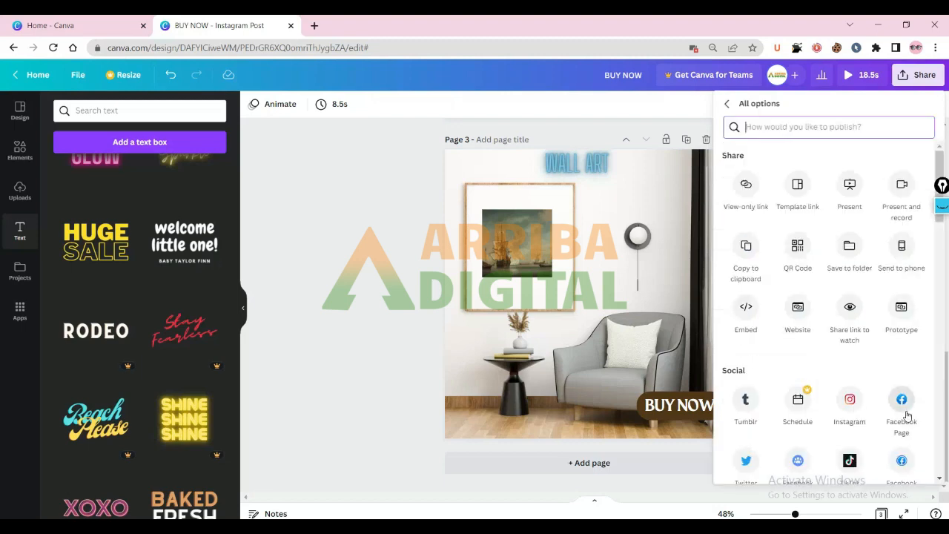
{"action": "scroll", "coordinate": [778, 300], "scroll_direction": "down", "scroll_amount": 3}
{"action": "scroll", "coordinate": [778, 300], "scroll_direction": "down", "scroll_amount": 15}
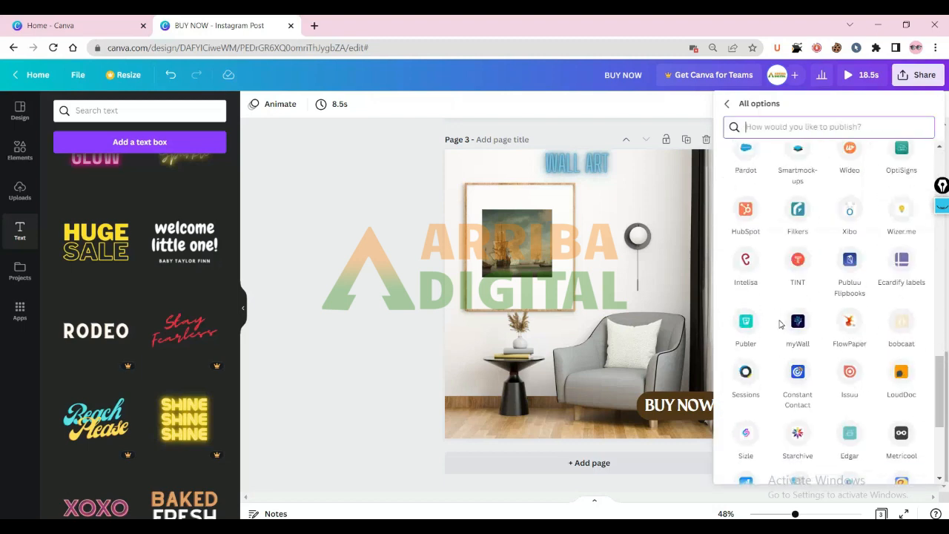
{"action": "scroll", "coordinate": [780, 323], "scroll_direction": "up", "scroll_amount": 18}
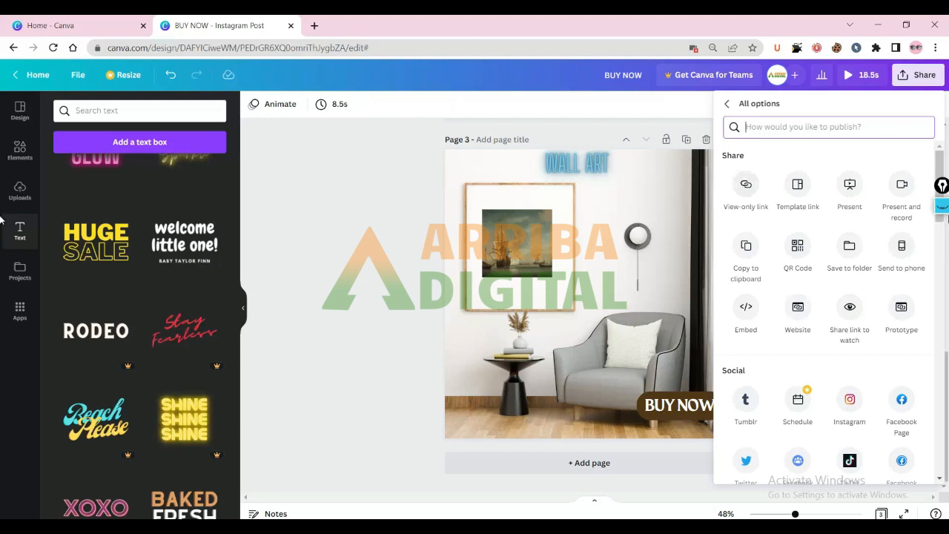
Step: Circle the View-only link and Template link options with the annotation pen, erase the marks and restore the normal cursor
{"action": "left_click", "coordinate": [944, 207]}
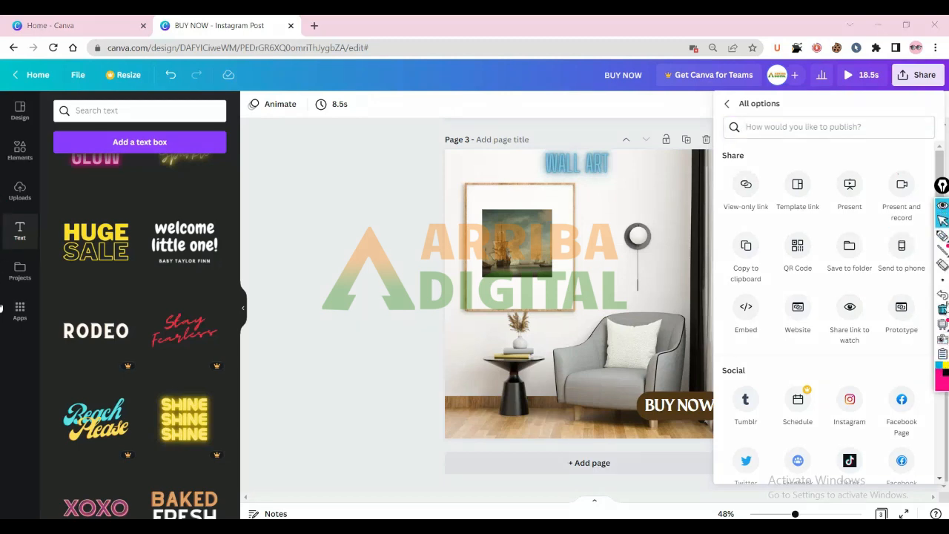
{"action": "left_click", "coordinate": [943, 236]}
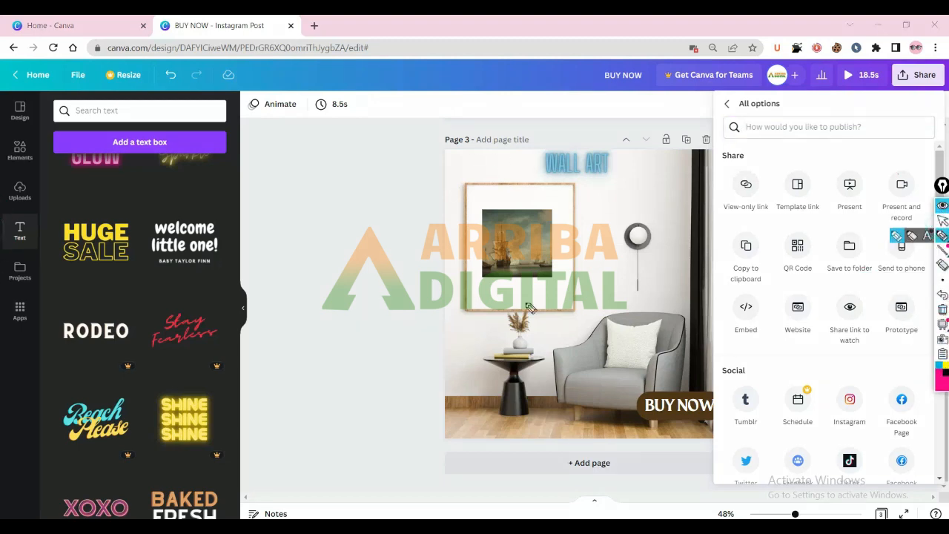
{"action": "left_click_drag", "start_coordinate": [748, 157], "coordinate": [767, 157]}
{"action": "mouse_move", "coordinate": [730, 199]}
{"action": "left_mouse_down"}
{"action": "mouse_move", "coordinate": [632, 145]}
{"action": "mouse_move", "coordinate": [609, 144]}
{"action": "left_mouse_up"}
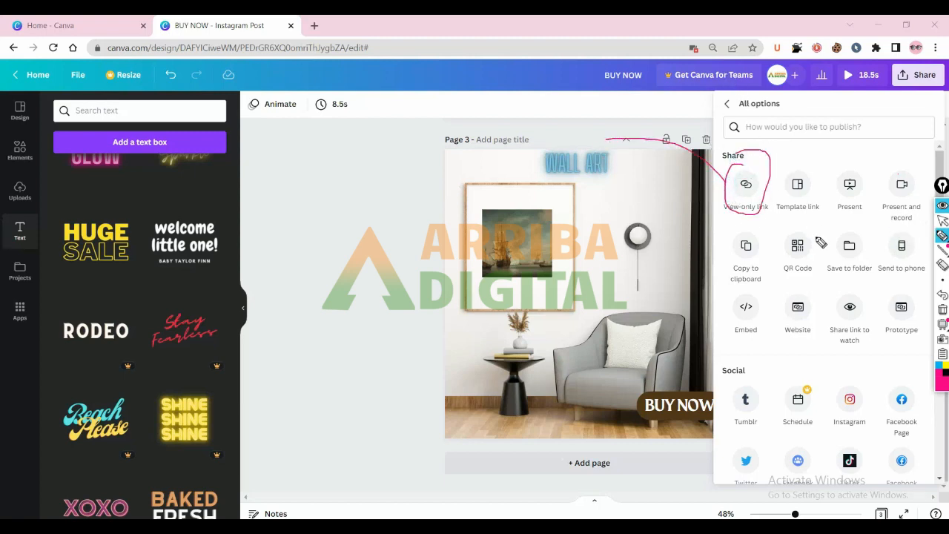
{"action": "mouse_move", "coordinate": [820, 165]}
{"action": "left_mouse_down"}
{"action": "mouse_move", "coordinate": [789, 201]}
{"action": "mouse_move", "coordinate": [794, 216]}
{"action": "left_mouse_up"}
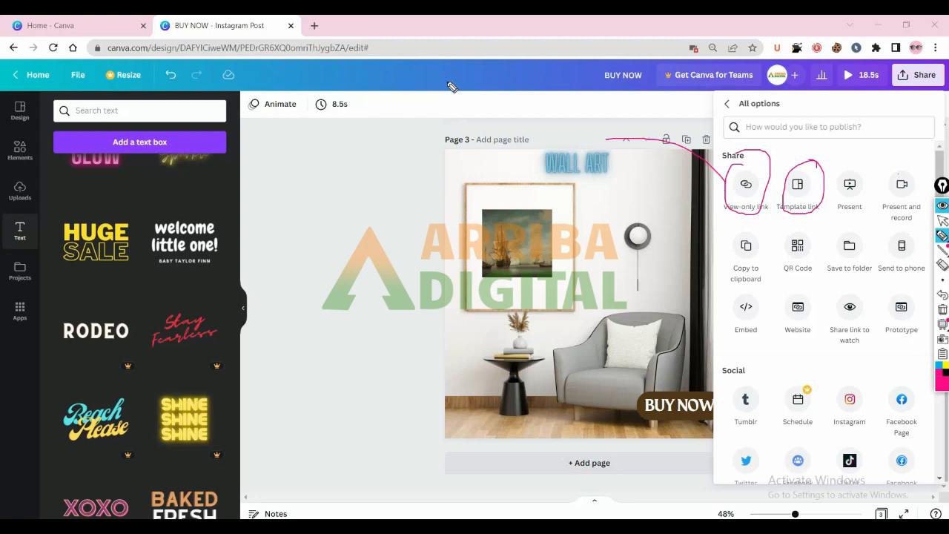
{"action": "mouse_move", "coordinate": [178, 72]}
{"action": "left_mouse_down"}
{"action": "mouse_move", "coordinate": [256, 72]}
{"action": "mouse_move", "coordinate": [405, 33]}
{"action": "mouse_move", "coordinate": [13, 27]}
{"action": "mouse_move", "coordinate": [181, 62]}
{"action": "left_mouse_up"}
{"action": "left_click", "coordinate": [943, 265]}
{"action": "mouse_move", "coordinate": [675, 120]}
{"action": "left_mouse_down"}
{"action": "mouse_move", "coordinate": [820, 204]}
{"action": "mouse_move", "coordinate": [386, 130]}
{"action": "mouse_move", "coordinate": [130, 57]}
{"action": "left_mouse_up"}
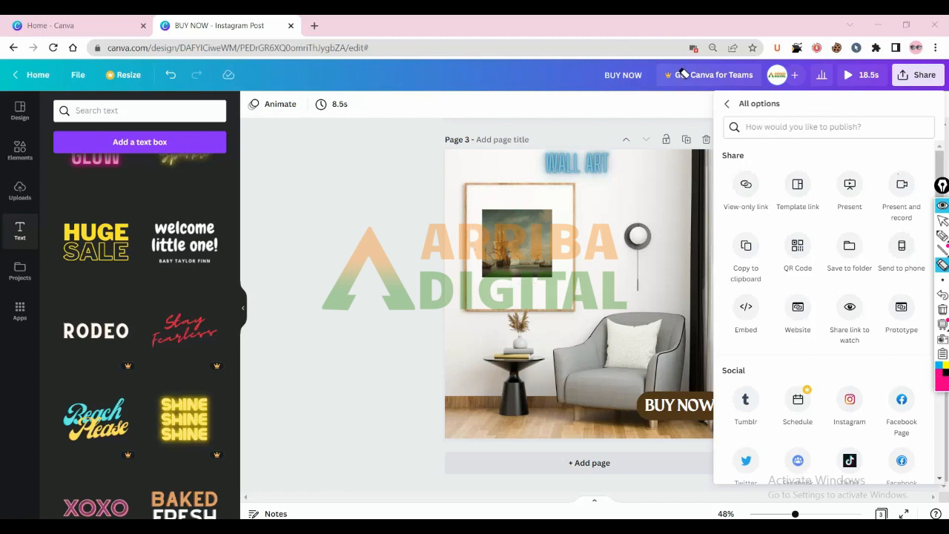
{"action": "mouse_move", "coordinate": [942, 236]}
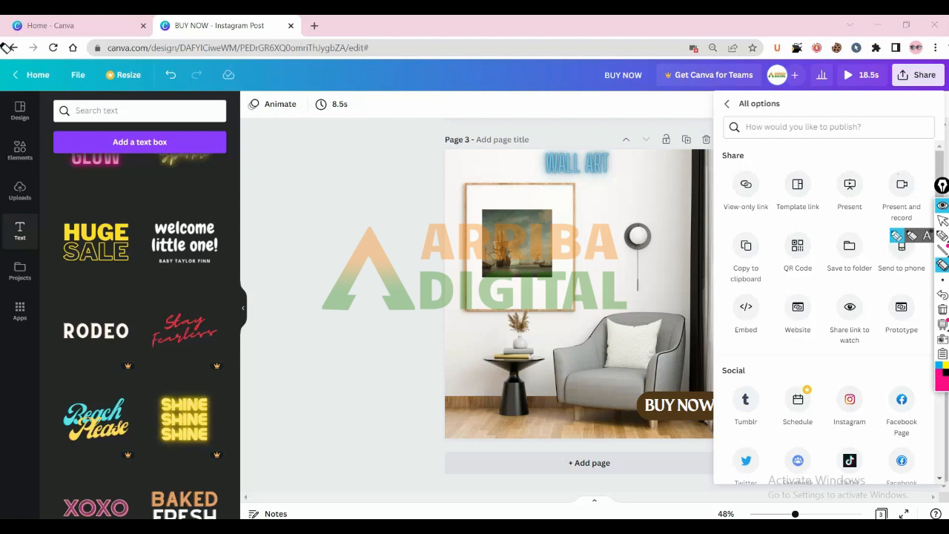
{"action": "left_click", "coordinate": [943, 221]}
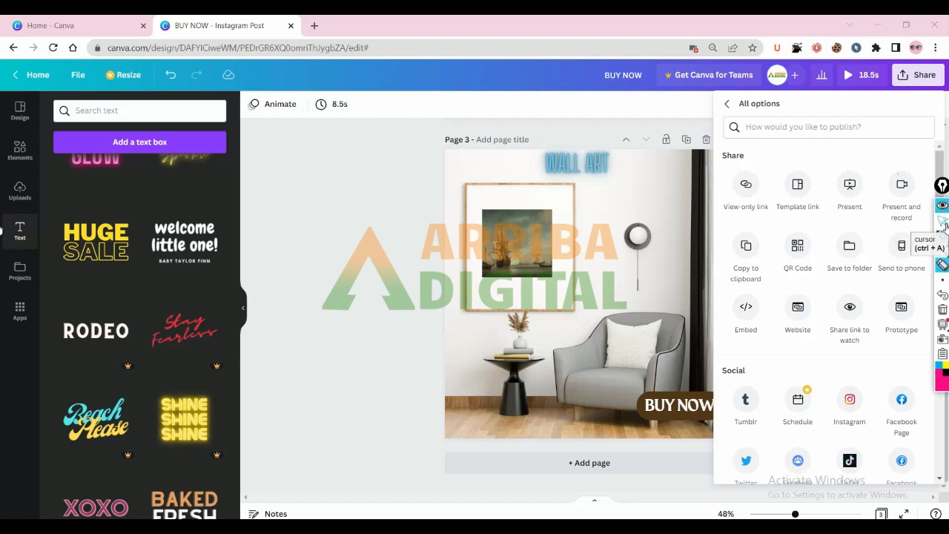
Step: Examine the Embed option, illustrating it with pen marks around the page 3 design, erase them and return to the main sharing options
{"action": "left_click", "coordinate": [746, 310]}
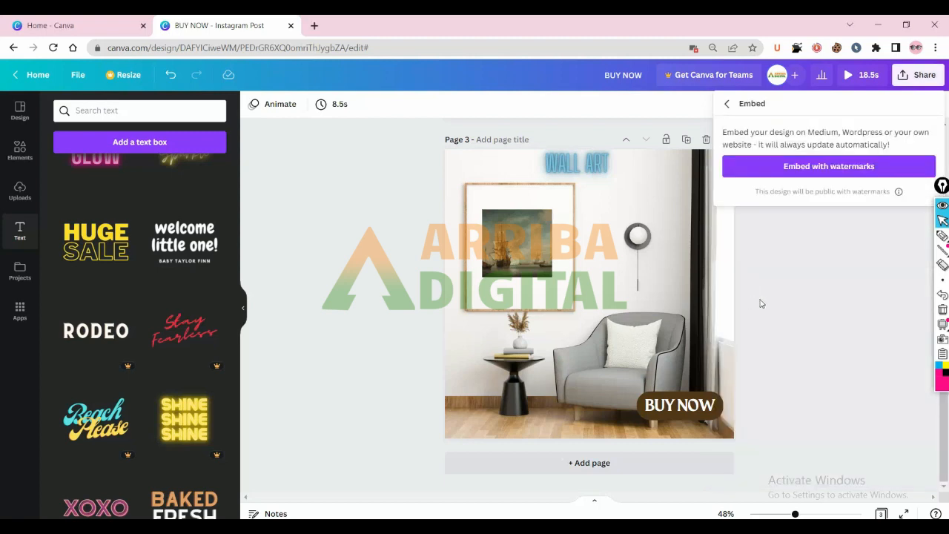
{"action": "left_click", "coordinate": [882, 173]}
{"action": "mouse_move", "coordinate": [473, 130]}
{"action": "left_mouse_down"}
{"action": "mouse_move", "coordinate": [445, 168]}
{"action": "mouse_move", "coordinate": [458, 411]}
{"action": "mouse_move", "coordinate": [505, 449]}
{"action": "mouse_move", "coordinate": [689, 438]}
{"action": "mouse_move", "coordinate": [732, 279]}
{"action": "mouse_move", "coordinate": [720, 176]}
{"action": "mouse_move", "coordinate": [466, 152]}
{"action": "left_mouse_up"}
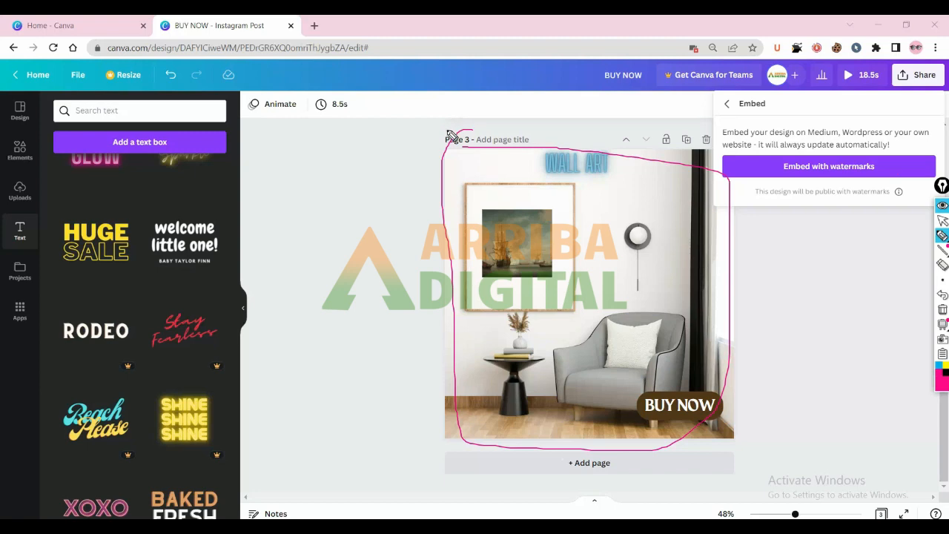
{"action": "mouse_move", "coordinate": [448, 136]}
{"action": "left_mouse_down"}
{"action": "mouse_move", "coordinate": [457, 324]}
{"action": "mouse_move", "coordinate": [449, 439]}
{"action": "mouse_move", "coordinate": [499, 456]}
{"action": "mouse_move", "coordinate": [689, 457]}
{"action": "mouse_move", "coordinate": [754, 417]}
{"action": "mouse_move", "coordinate": [764, 229]}
{"action": "mouse_move", "coordinate": [758, 163]}
{"action": "mouse_move", "coordinate": [429, 157]}
{"action": "left_mouse_up"}
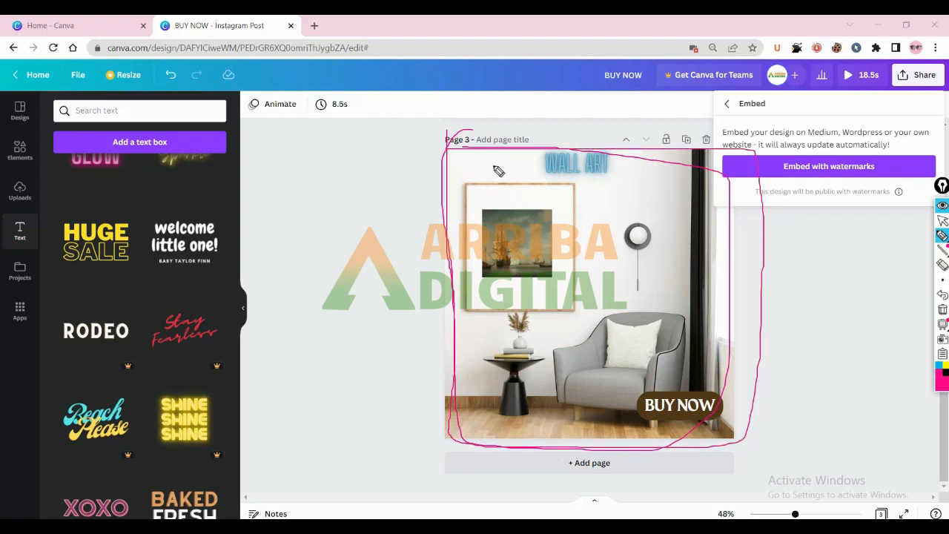
{"action": "mouse_move", "coordinate": [501, 175]}
{"action": "left_mouse_down"}
{"action": "mouse_move", "coordinate": [431, 156]}
{"action": "mouse_move", "coordinate": [388, 170]}
{"action": "mouse_move", "coordinate": [359, 205]}
{"action": "mouse_move", "coordinate": [335, 259]}
{"action": "left_mouse_up"}
{"action": "mouse_move", "coordinate": [276, 264]}
{"action": "left_mouse_down"}
{"action": "mouse_move", "coordinate": [273, 351]}
{"action": "mouse_move", "coordinate": [413, 356]}
{"action": "mouse_move", "coordinate": [413, 262]}
{"action": "mouse_move", "coordinate": [275, 269]}
{"action": "left_mouse_up"}
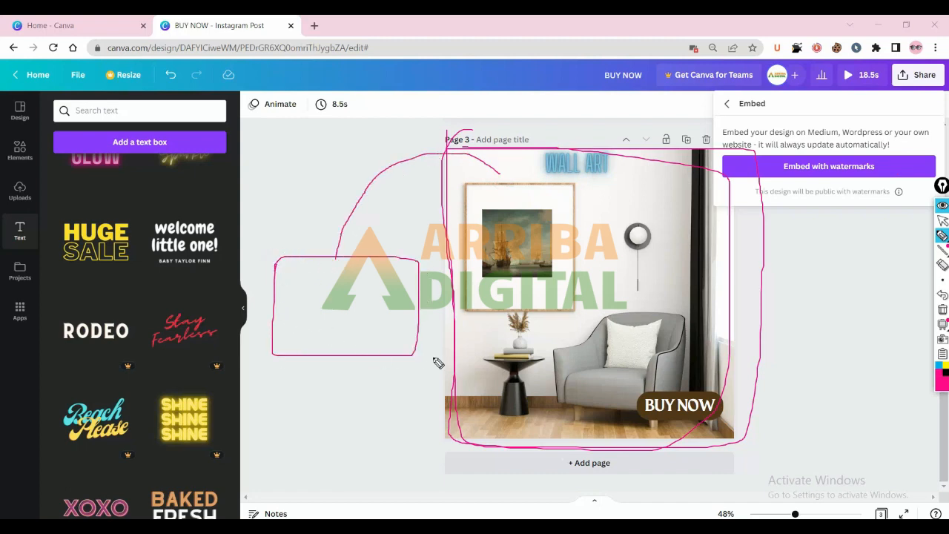
{"action": "left_click", "coordinate": [943, 265]}
{"action": "mouse_move", "coordinate": [717, 157]}
{"action": "left_mouse_down"}
{"action": "mouse_move", "coordinate": [897, 132]}
{"action": "mouse_move", "coordinate": [384, 340]}
{"action": "left_mouse_up"}
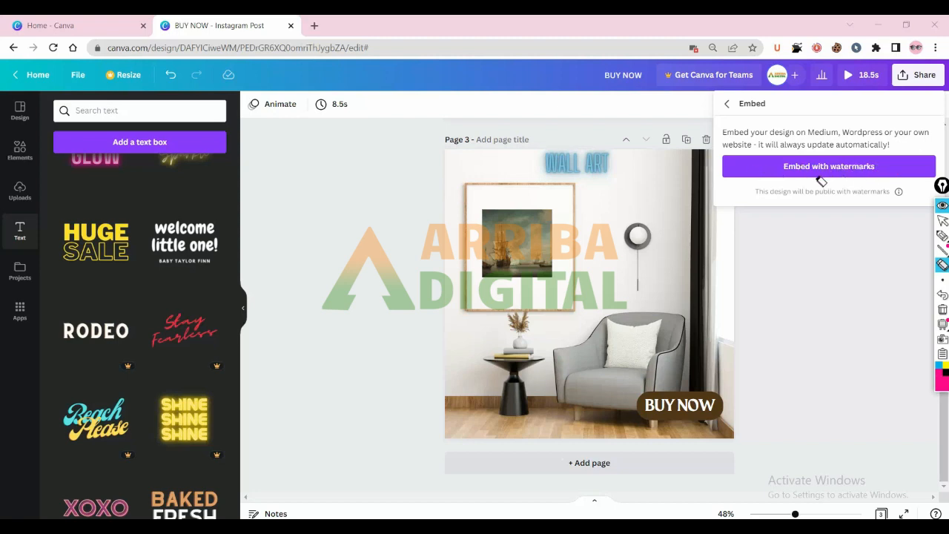
{"action": "left_click", "coordinate": [943, 221]}
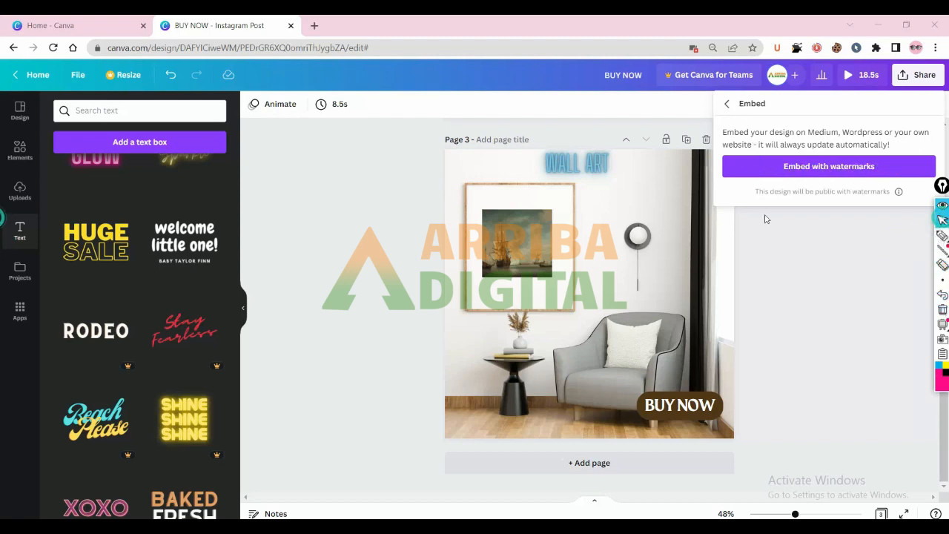
{"action": "left_click", "coordinate": [727, 103]}
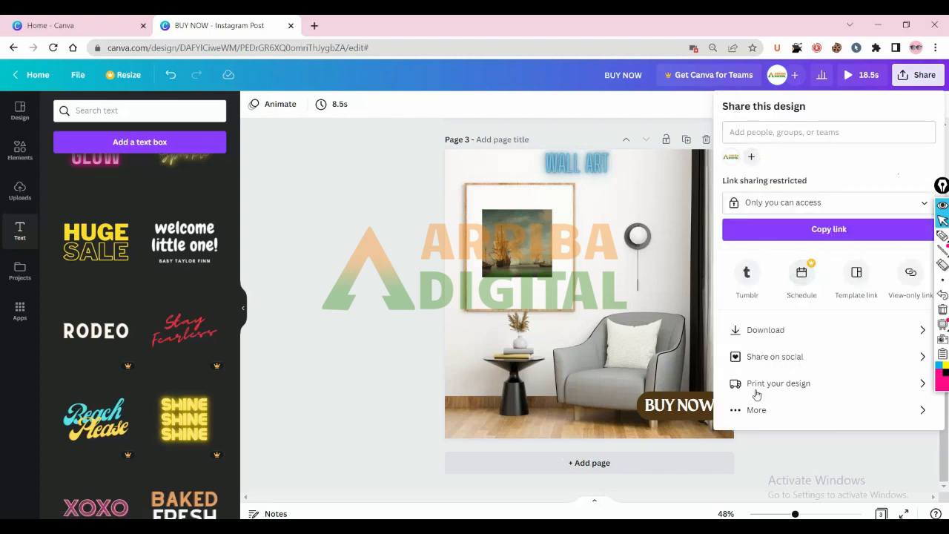
Step: Examine the Website publishing option and its available web styles, leaving Presentation selected
{"action": "left_click", "coordinate": [776, 410]}
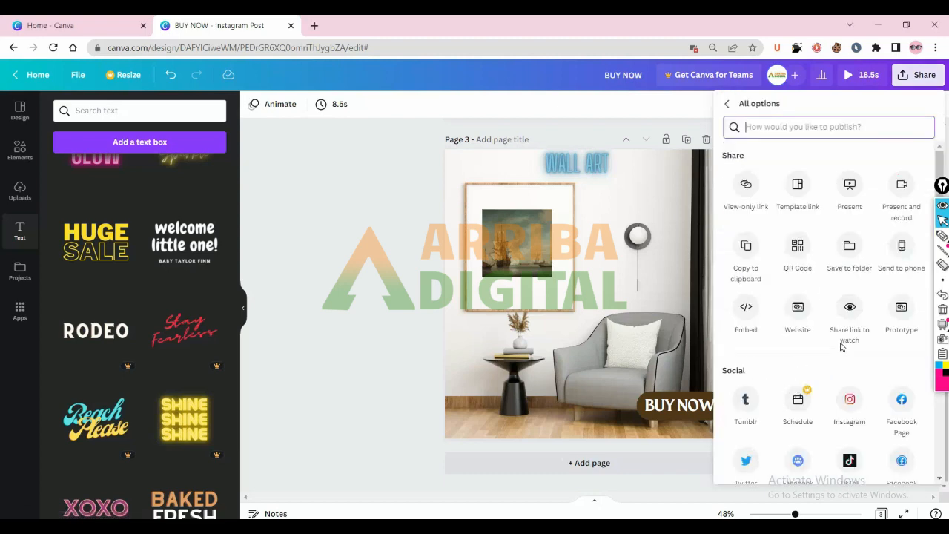
{"action": "left_click", "coordinate": [798, 309]}
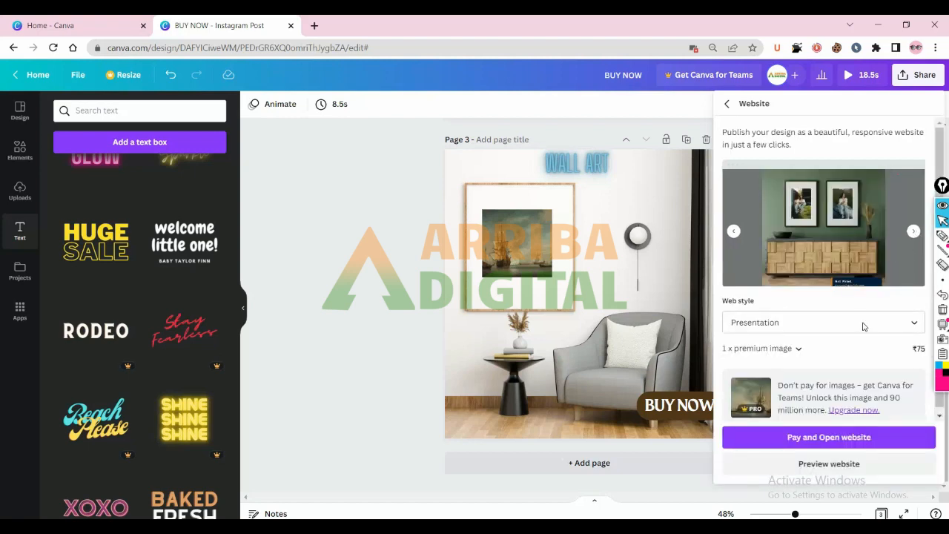
{"action": "left_click", "coordinate": [914, 320]}
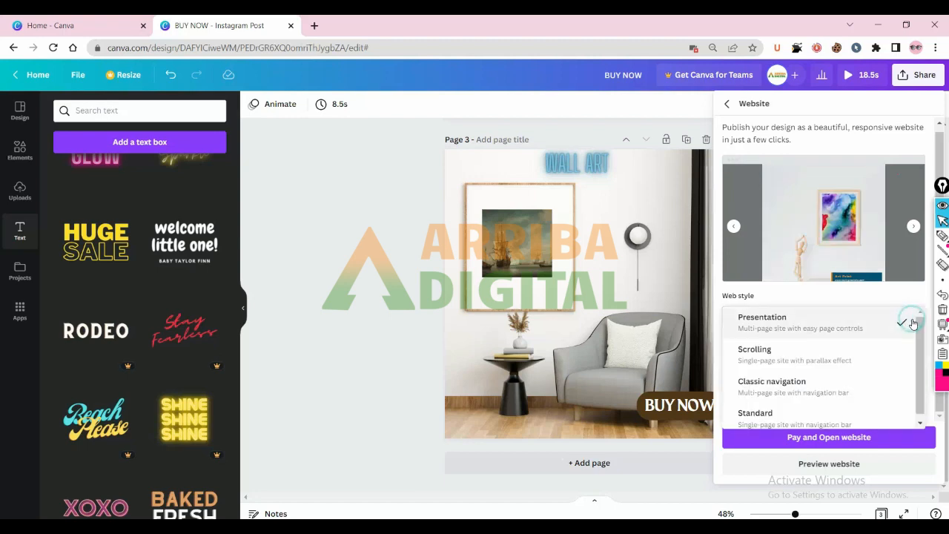
{"action": "scroll", "coordinate": [777, 353], "scroll_direction": "down", "scroll_amount": 1}
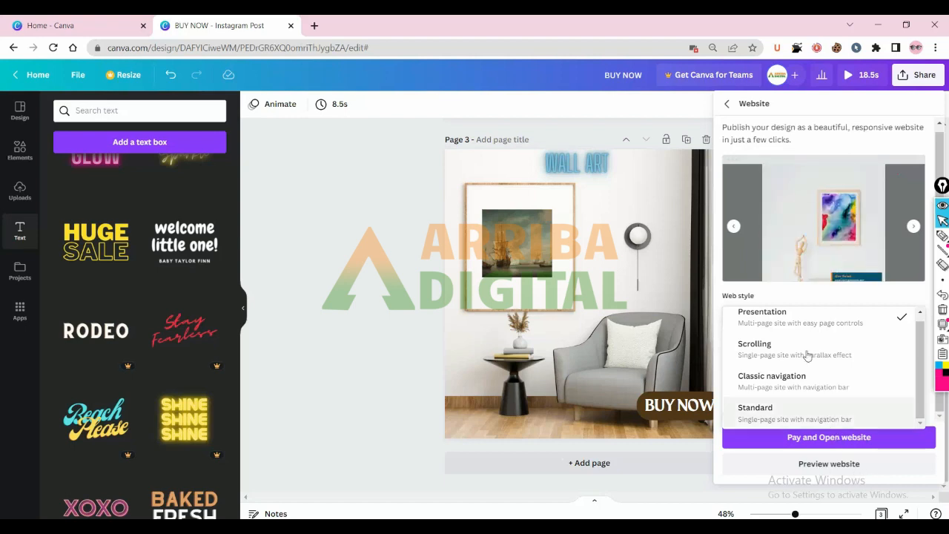
{"action": "scroll", "coordinate": [806, 356], "scroll_direction": "up", "scroll_amount": 1}
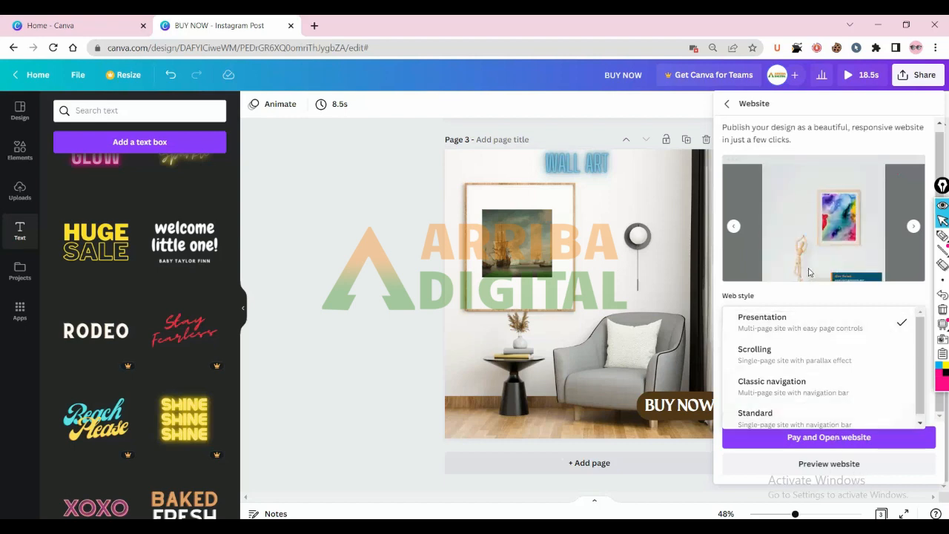
{"action": "left_click", "coordinate": [728, 104]}
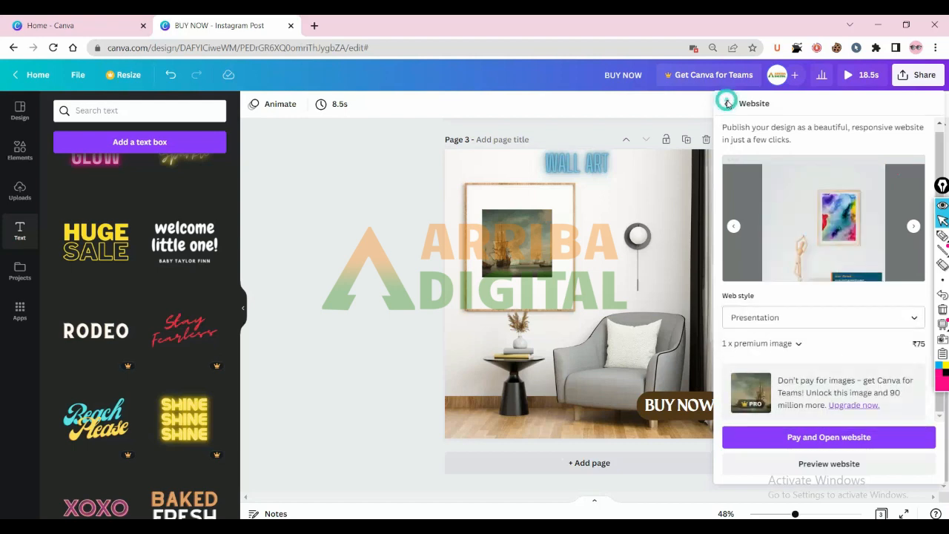
{"action": "left_click", "coordinate": [727, 104]}
Step: Review the Social and Save destinations in the full list of sharing options
{"action": "left_click", "coordinate": [777, 410]}
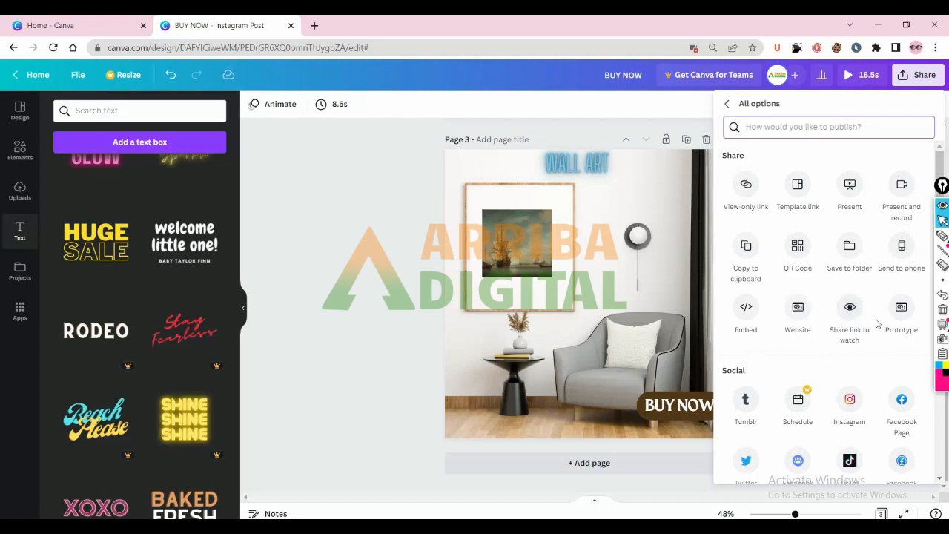
{"action": "scroll", "coordinate": [834, 415], "scroll_direction": "down", "scroll_amount": 3}
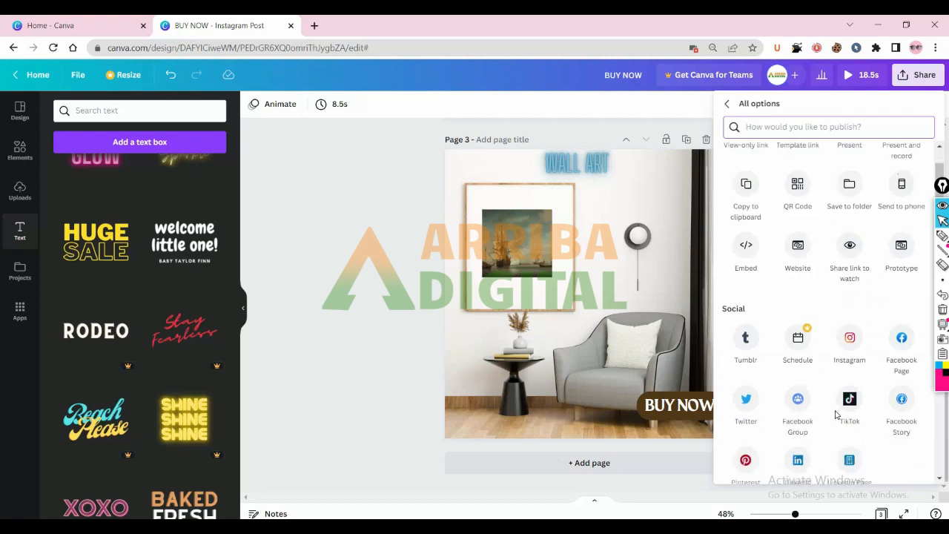
{"action": "scroll", "coordinate": [835, 409], "scroll_direction": "up", "scroll_amount": 3}
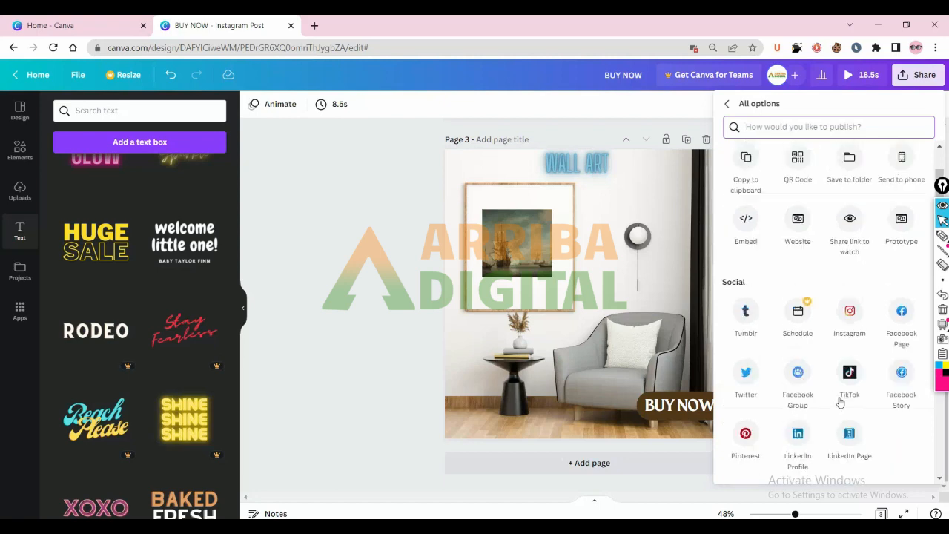
{"action": "scroll", "coordinate": [850, 367], "scroll_direction": "down", "scroll_amount": 2}
{"action": "scroll", "coordinate": [856, 307], "scroll_direction": "down", "scroll_amount": 2}
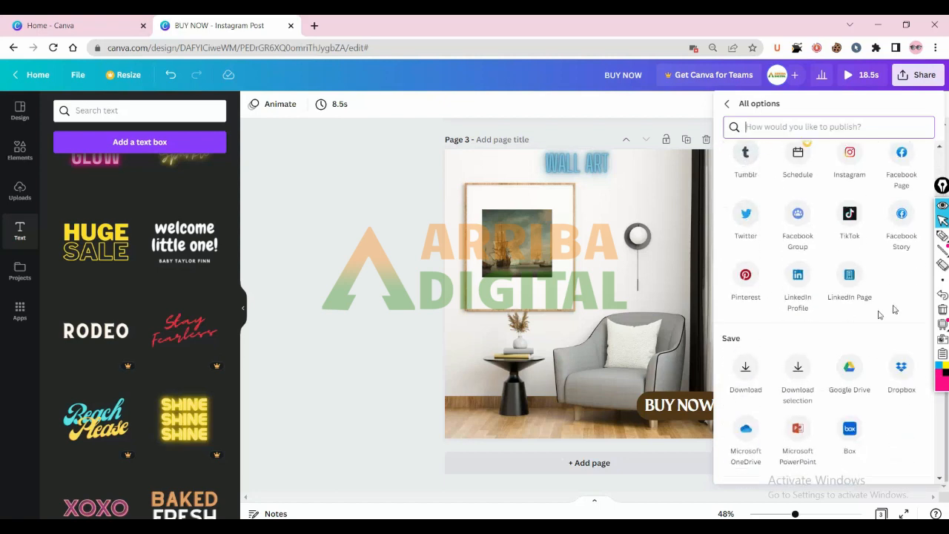
{"action": "scroll", "coordinate": [861, 315], "scroll_direction": "up", "scroll_amount": 1}
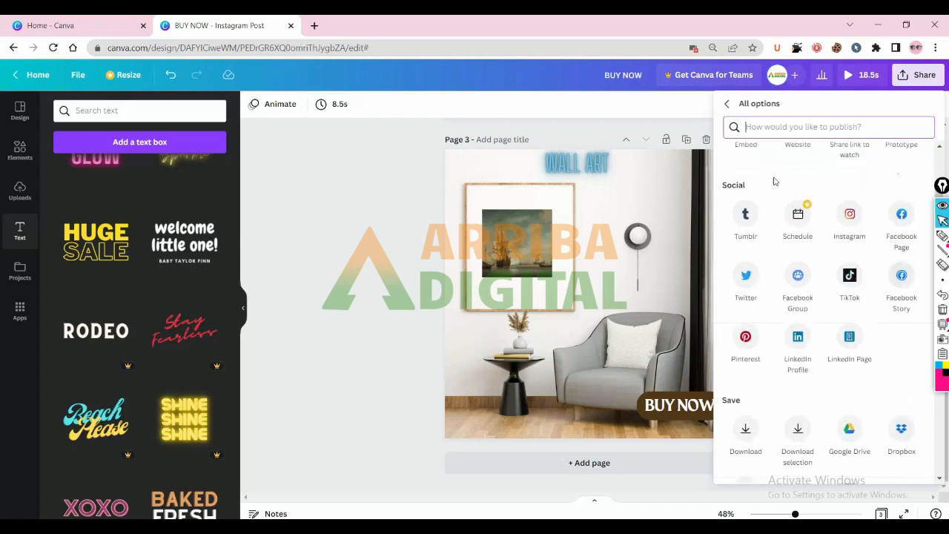
Step: Review the Save, Messaging, Design and More options destinations in the full list of sharing options
{"action": "scroll", "coordinate": [815, 305], "scroll_direction": "down", "scroll_amount": 2}
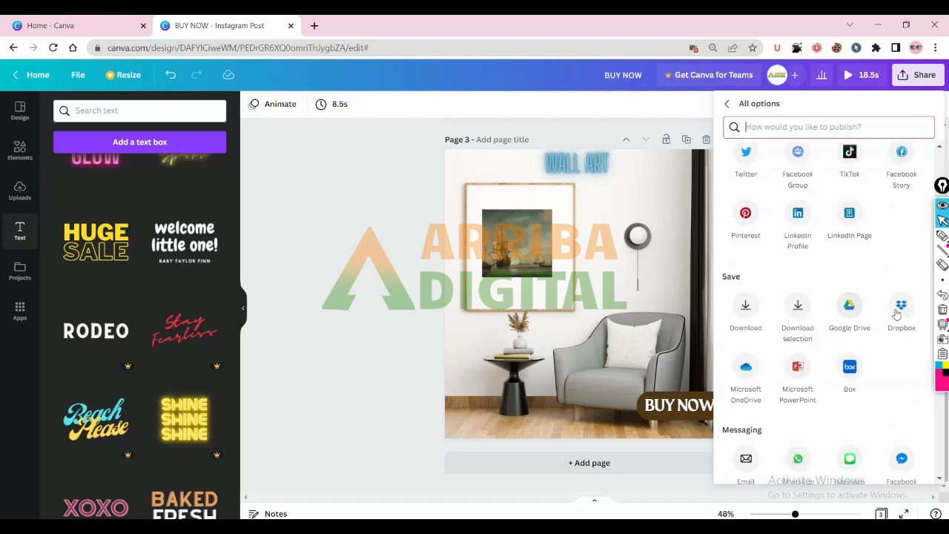
{"action": "scroll", "coordinate": [805, 218], "scroll_direction": "up", "scroll_amount": 2}
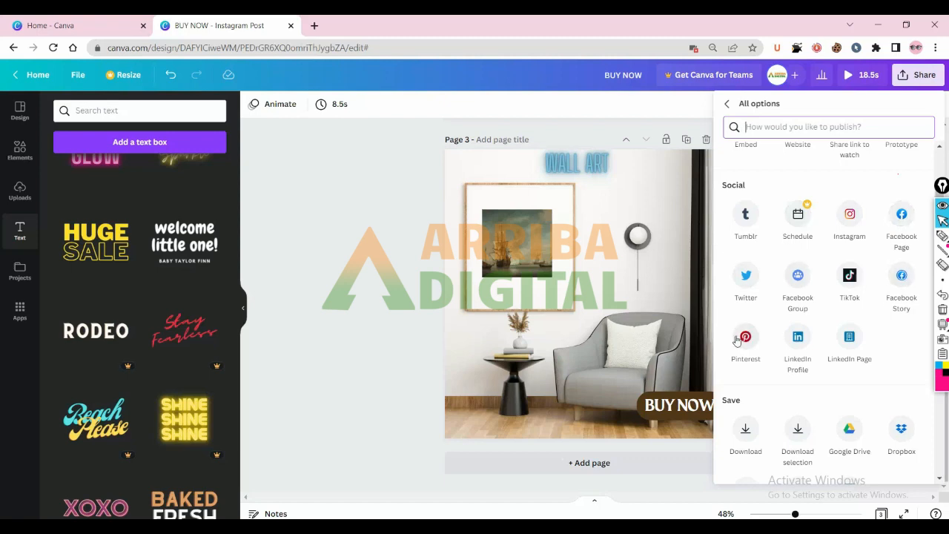
{"action": "scroll", "coordinate": [811, 296], "scroll_direction": "down", "scroll_amount": 2}
{"action": "scroll", "coordinate": [811, 296], "scroll_direction": "down", "scroll_amount": 1}
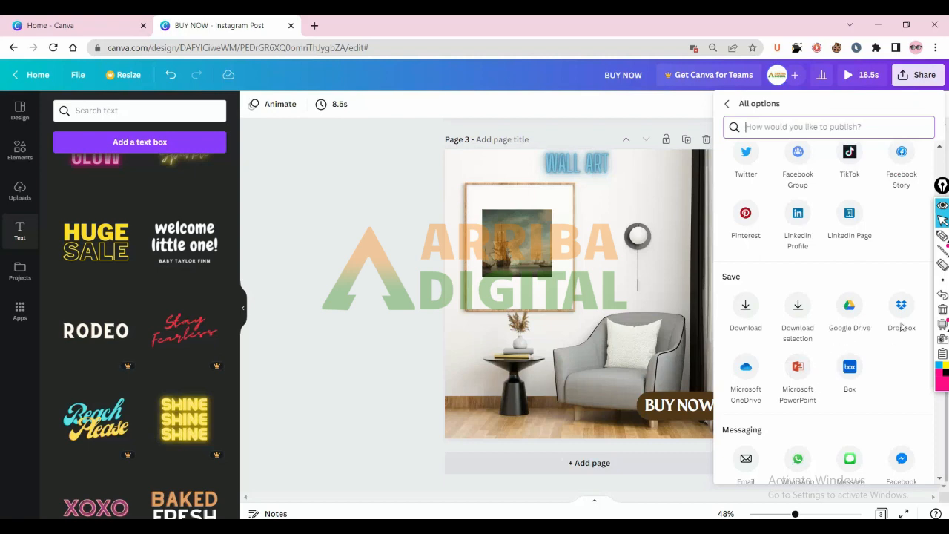
{"action": "scroll", "coordinate": [739, 356], "scroll_direction": "down", "scroll_amount": 2}
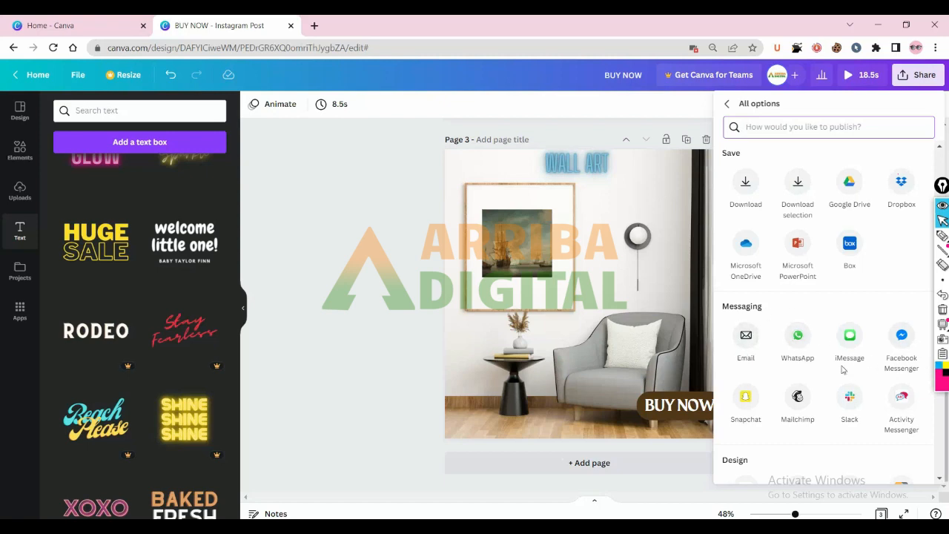
{"action": "scroll", "coordinate": [754, 396], "scroll_direction": "down", "scroll_amount": 1}
{"action": "scroll", "coordinate": [829, 331], "scroll_direction": "down", "scroll_amount": 1}
{"action": "scroll", "coordinate": [749, 330], "scroll_direction": "down", "scroll_amount": 1}
{"action": "scroll", "coordinate": [746, 329], "scroll_direction": "down", "scroll_amount": 5}
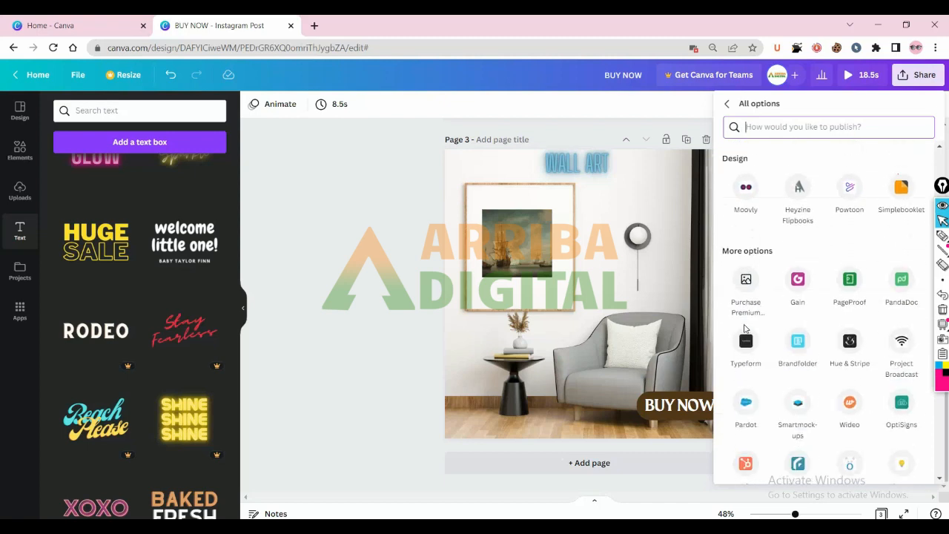
{"action": "scroll", "coordinate": [746, 282], "scroll_direction": "down", "scroll_amount": 5}
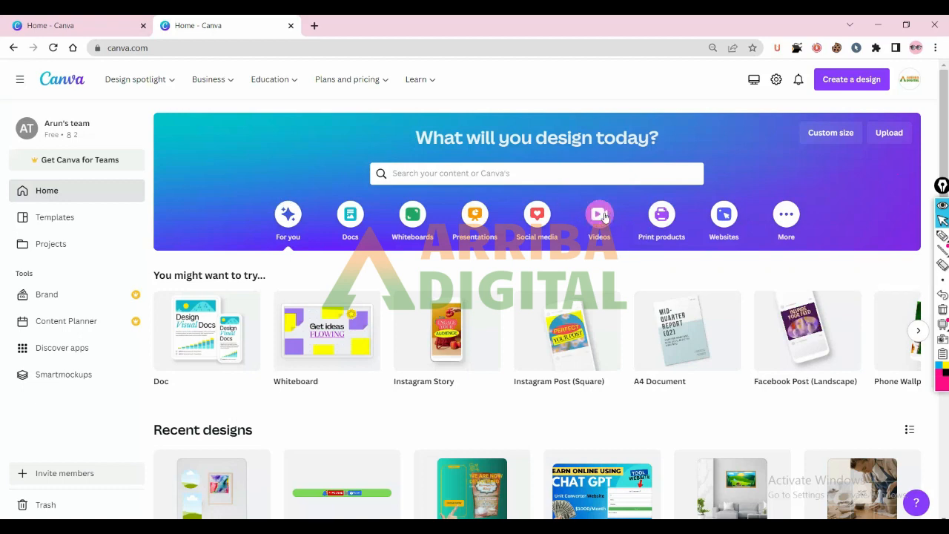
Step: Create a new blank Instagram Post (Square) design from the Canva home page
{"action": "left_click", "coordinate": [852, 79]}
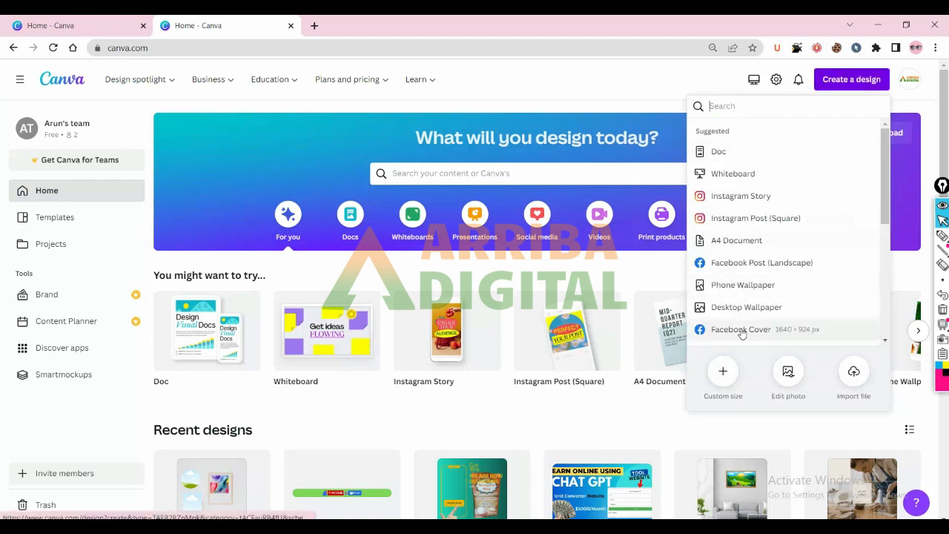
{"action": "left_click", "coordinate": [672, 124]}
{"action": "left_click", "coordinate": [866, 79]}
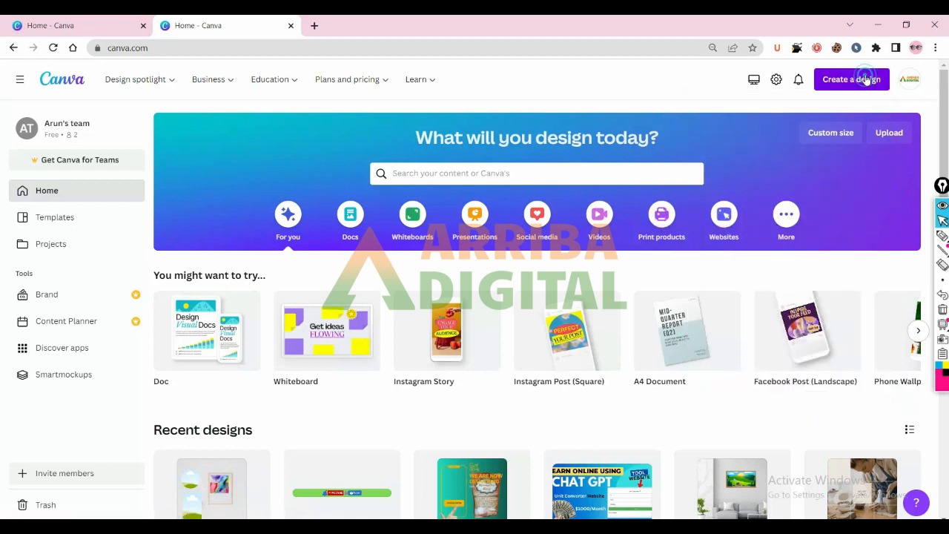
{"action": "scroll", "coordinate": [731, 199], "scroll_direction": "down", "scroll_amount": 2}
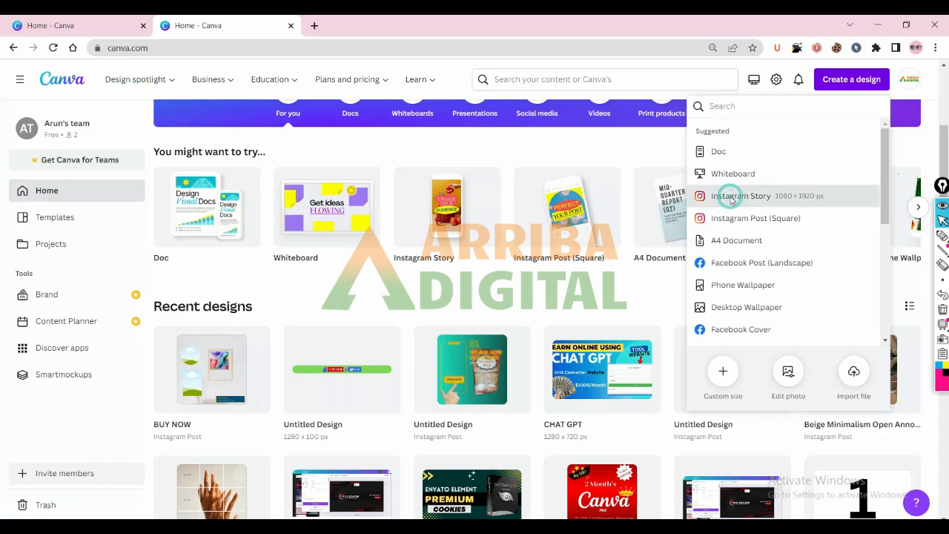
{"action": "left_click", "coordinate": [730, 197]}
{"action": "left_click", "coordinate": [229, 28]}
{"action": "left_click", "coordinate": [313, 27]}
{"action": "left_click", "coordinate": [438, 27]}
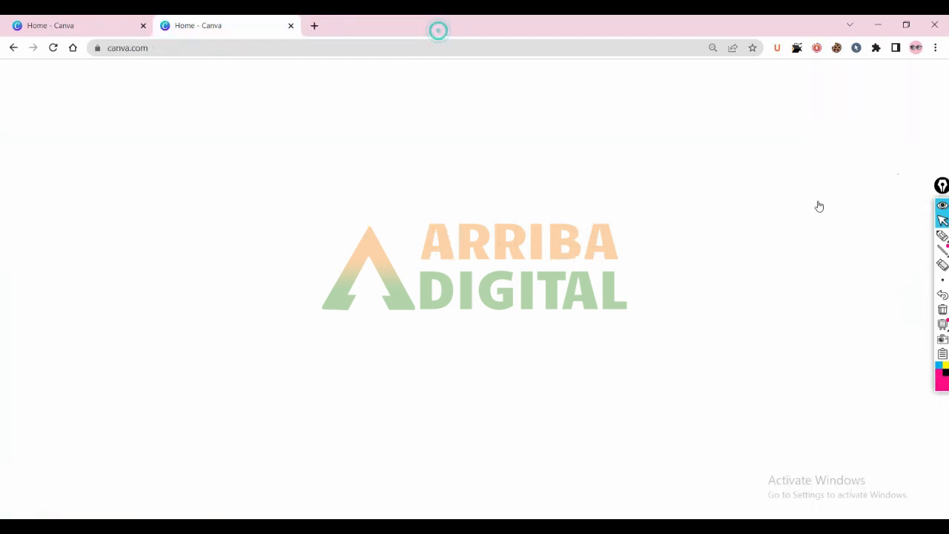
{"action": "left_click", "coordinate": [753, 216]}
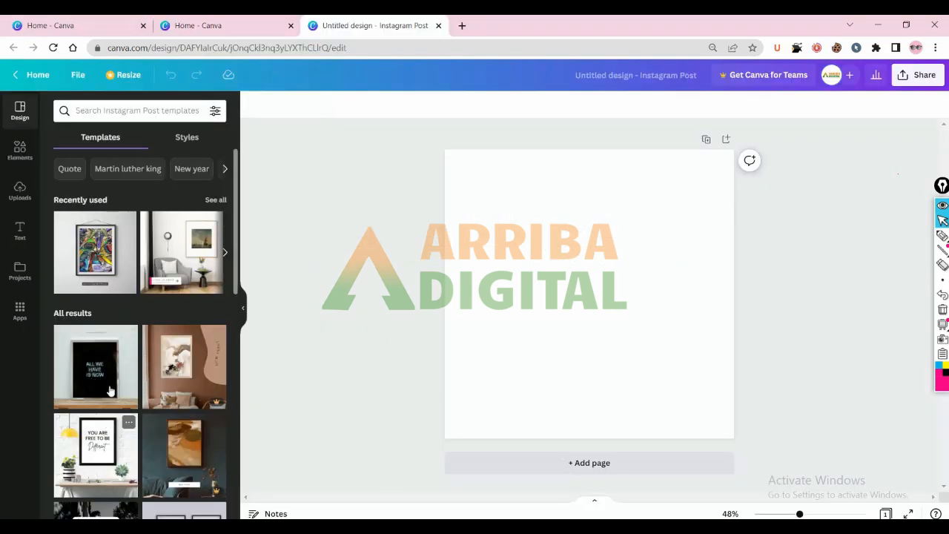
Step: Apply the recently used template with the grey armchair and framed ship painting to the blank page
{"action": "scroll", "coordinate": [96, 408], "scroll_direction": "down", "scroll_amount": 1}
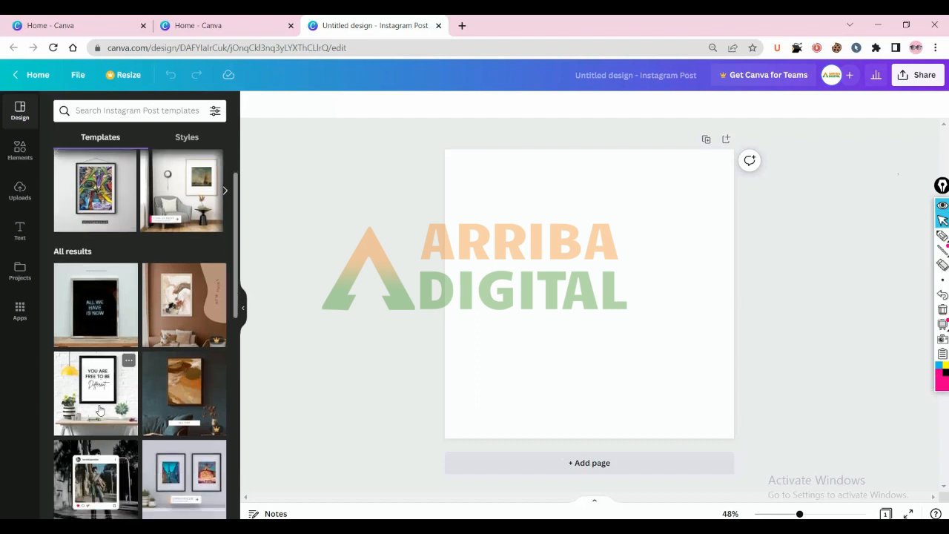
{"action": "left_click", "coordinate": [182, 191]}
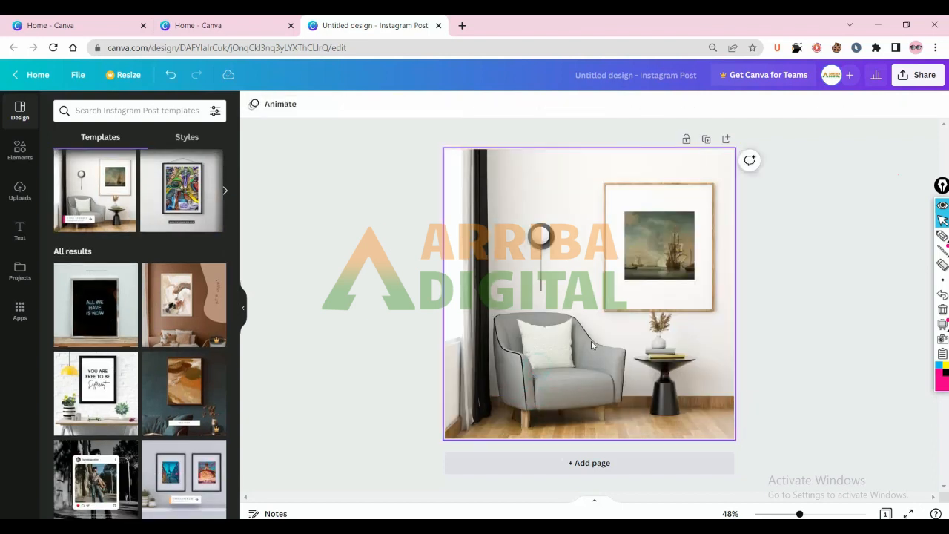
{"action": "left_click", "coordinate": [652, 252]}
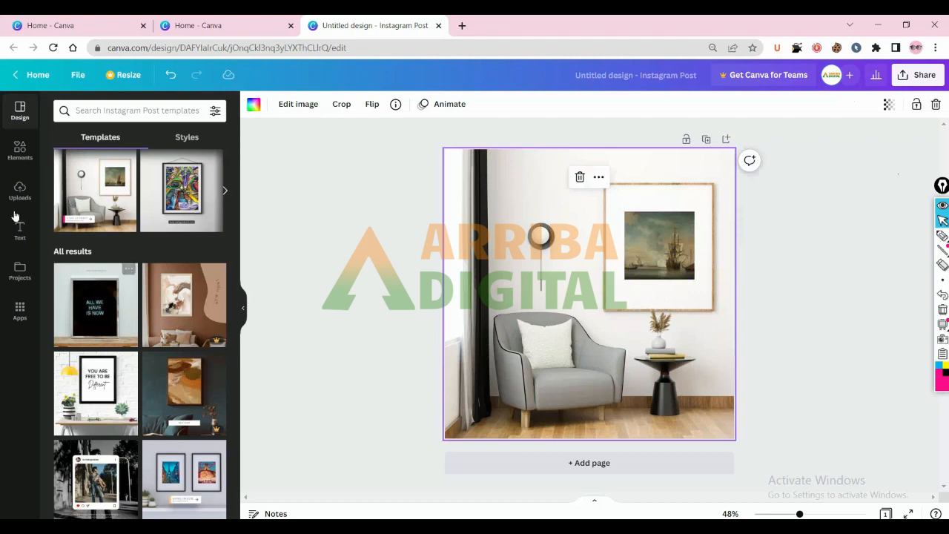
Step: Add the yellow pointing-hand sticker and shrink it into the lower-right corner of the design
{"action": "left_click", "coordinate": [20, 151]}
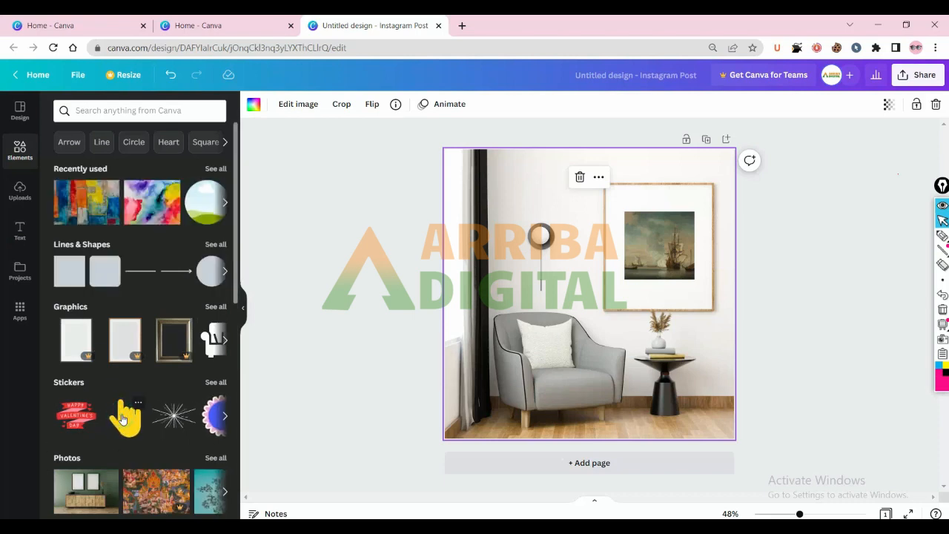
{"action": "left_click", "coordinate": [124, 419]}
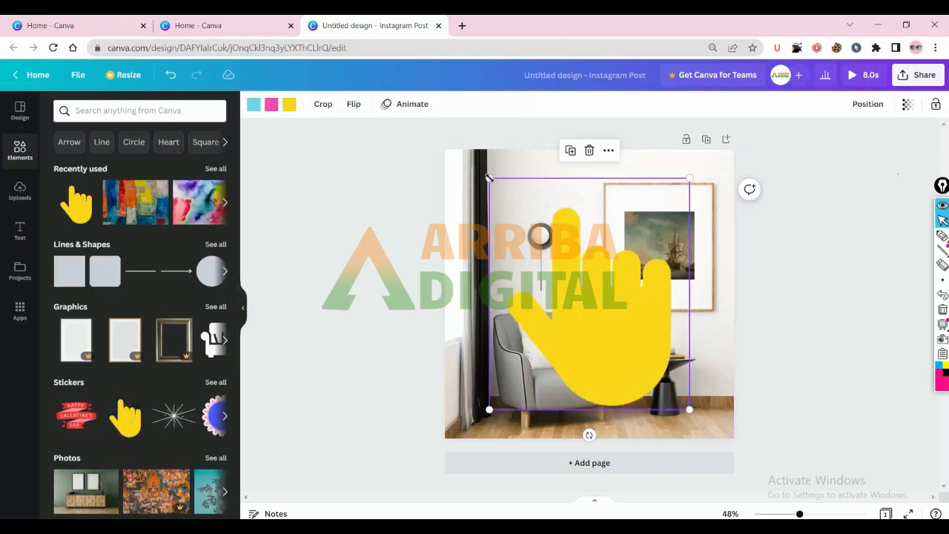
{"action": "left_click_drag", "start_coordinate": [490, 179], "coordinate": [702, 416]}
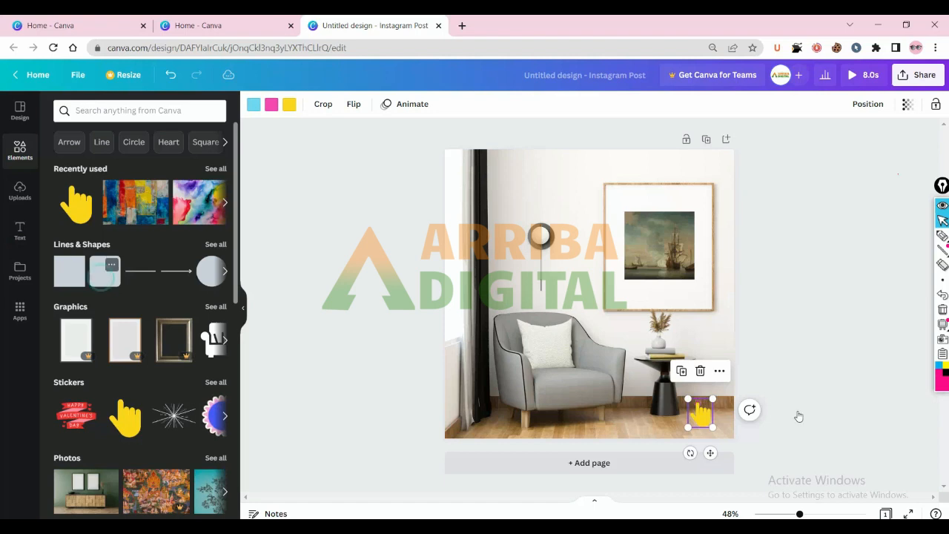
Step: Add a rounded square, flatten it into a narrow bar about 255 px wide and label it BUY NOW
{"action": "key", "text": "r"}
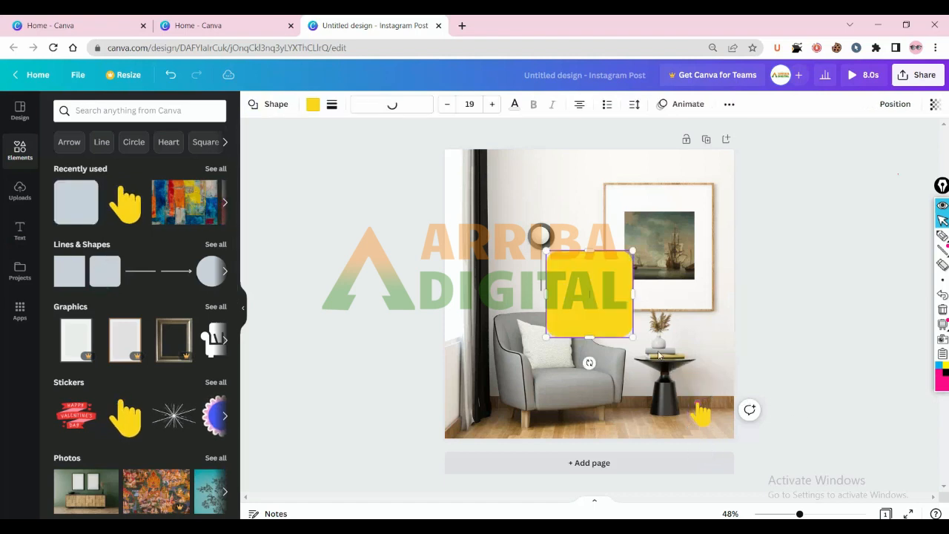
{"action": "left_click_drag", "start_coordinate": [592, 338], "coordinate": [611, 268]}
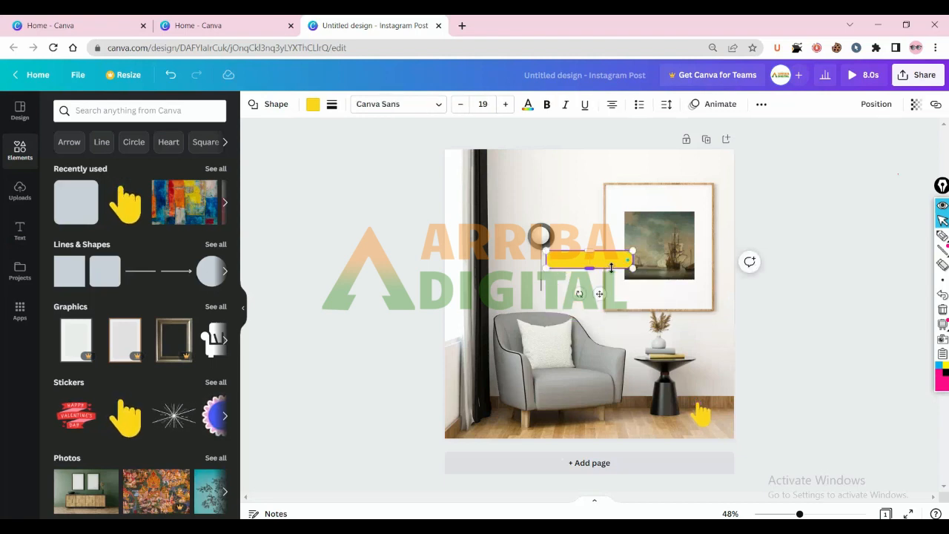
{"action": "type", "text": "buy n"}
{"action": "key", "text": "BackSpace"}
{"action": "type", "text": "no"}
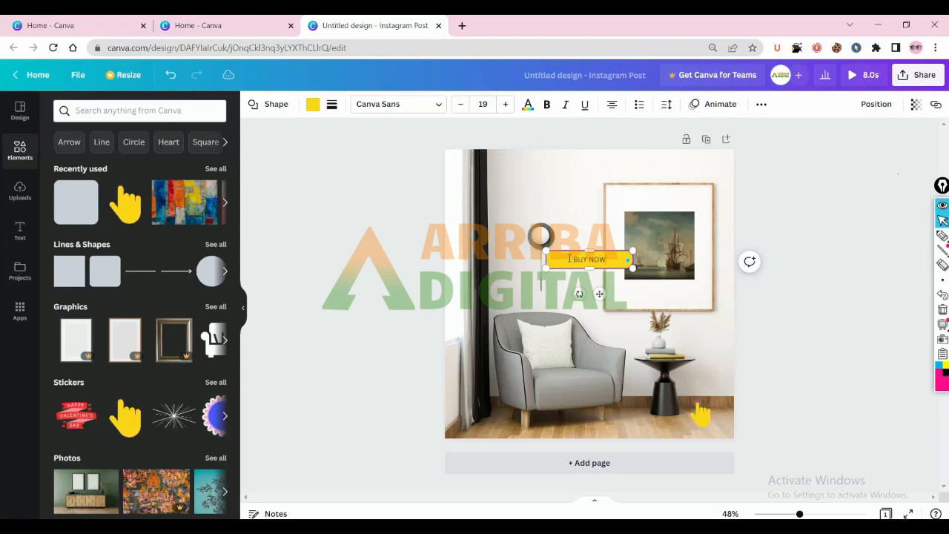
{"action": "left_click_drag", "start_coordinate": [546, 267], "coordinate": [564, 268]}
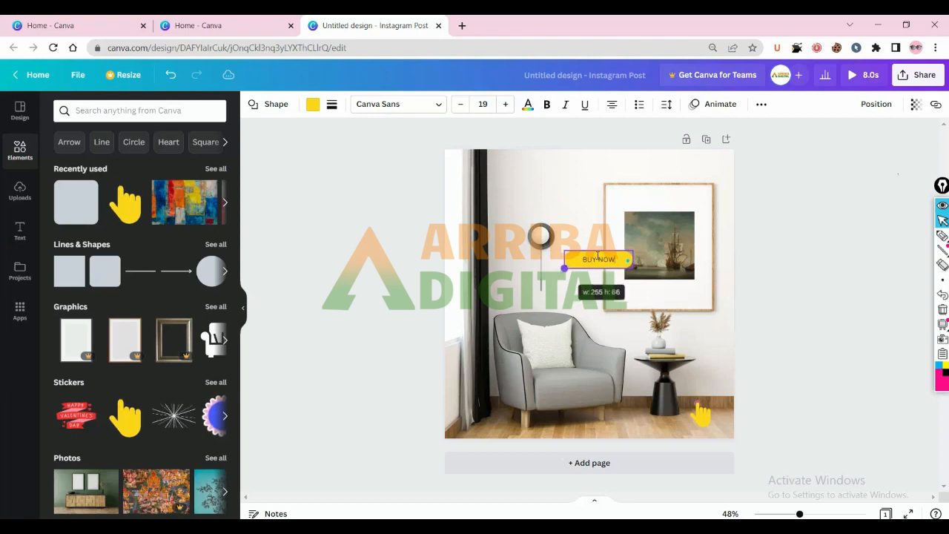
Step: Make the BUY NOW text bold and set its font size to 30
{"action": "double_click", "coordinate": [595, 258]}
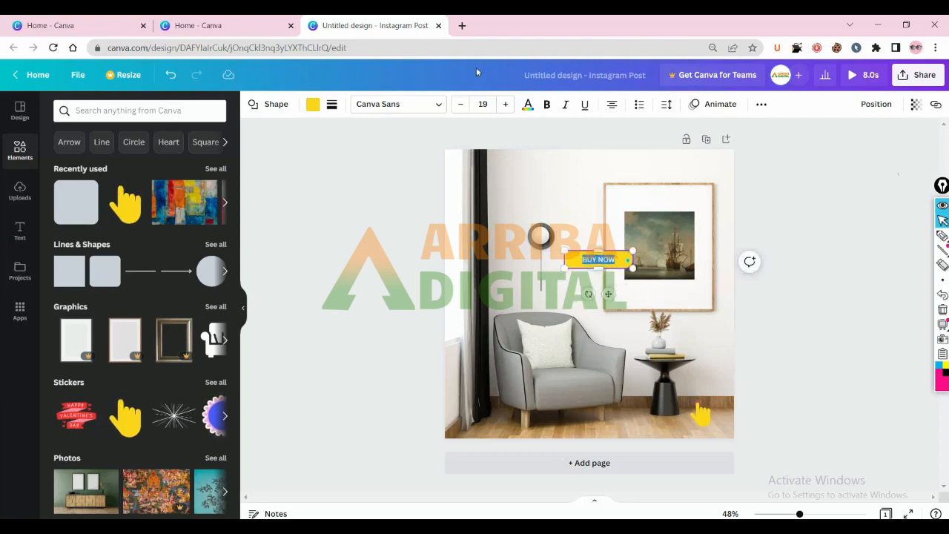
{"action": "left_click", "coordinate": [547, 104]}
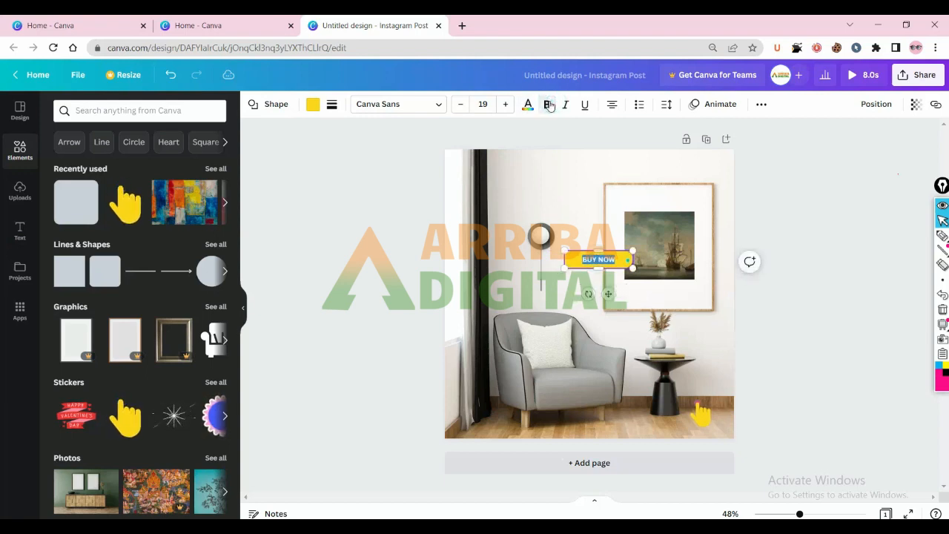
{"action": "left_click", "coordinate": [505, 102]}
{"action": "left_click", "coordinate": [505, 102]}
{"action": "left_click", "coordinate": [506, 102]}
{"action": "left_click", "coordinate": [506, 102]}
{"action": "left_click", "coordinate": [506, 103]}
{"action": "left_click", "coordinate": [506, 103]}
{"action": "left_click", "coordinate": [506, 103]}
{"action": "left_click", "coordinate": [507, 102]}
{"action": "left_click", "coordinate": [507, 102]}
{"action": "left_click", "coordinate": [507, 102]}
{"action": "left_click", "coordinate": [507, 102]}
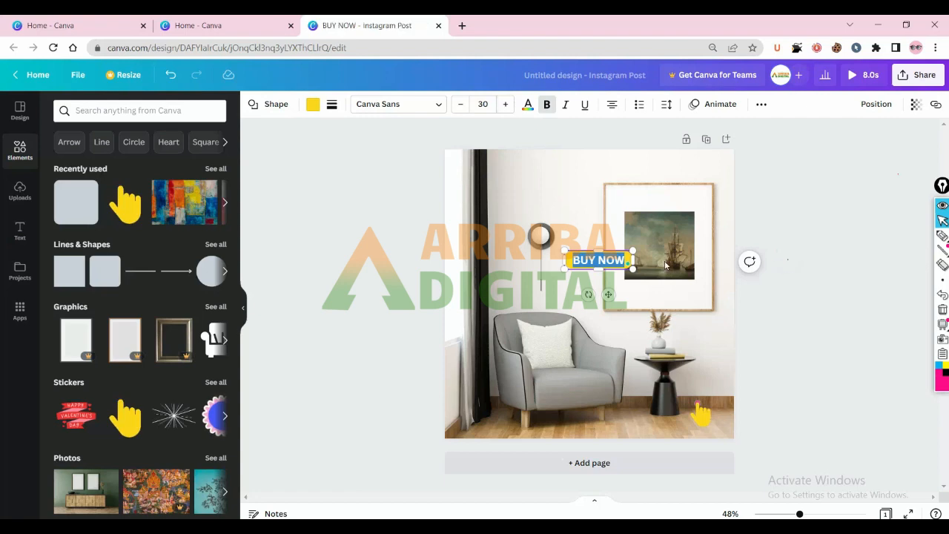
{"action": "key", "text": "Escape"}
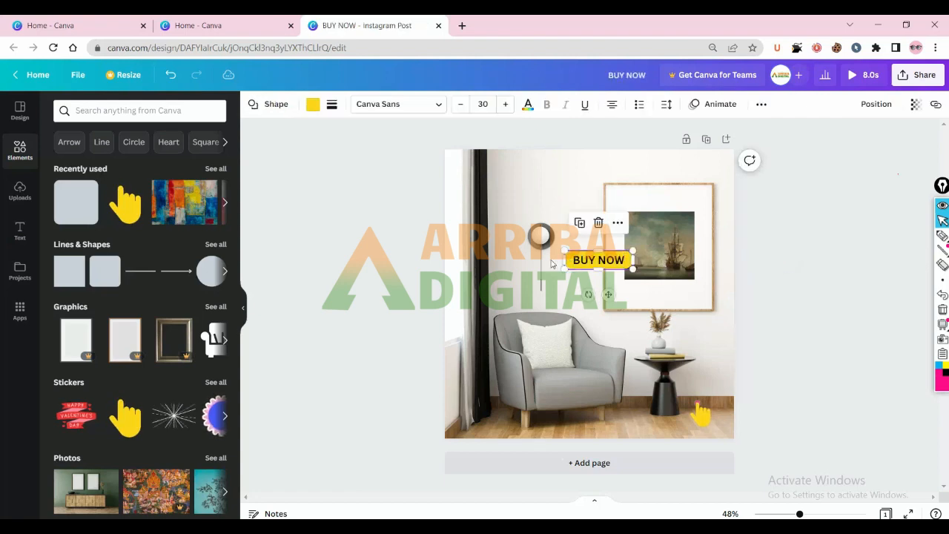
Step: Try pink for the BUY NOW button's fill, settling on light blue from the document colors
{"action": "left_click", "coordinate": [313, 104]}
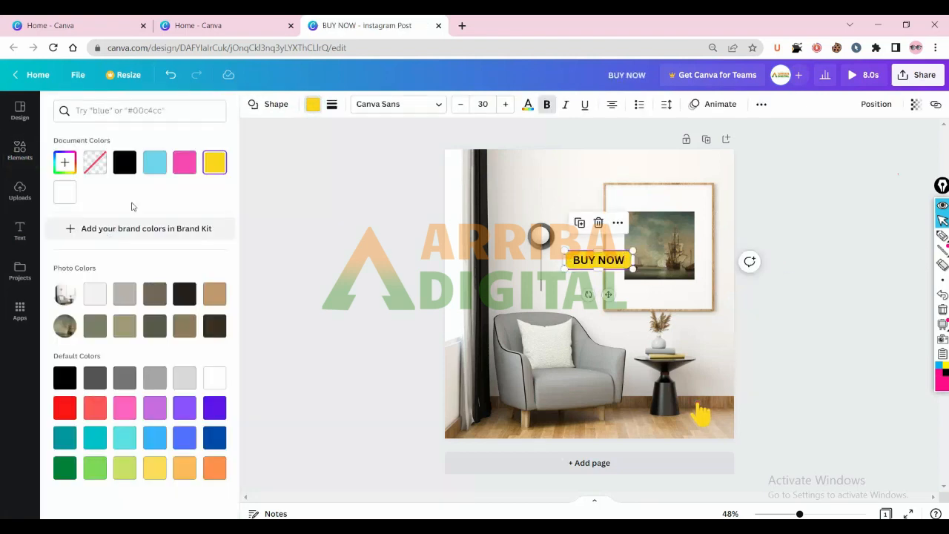
{"action": "left_click", "coordinate": [184, 162]}
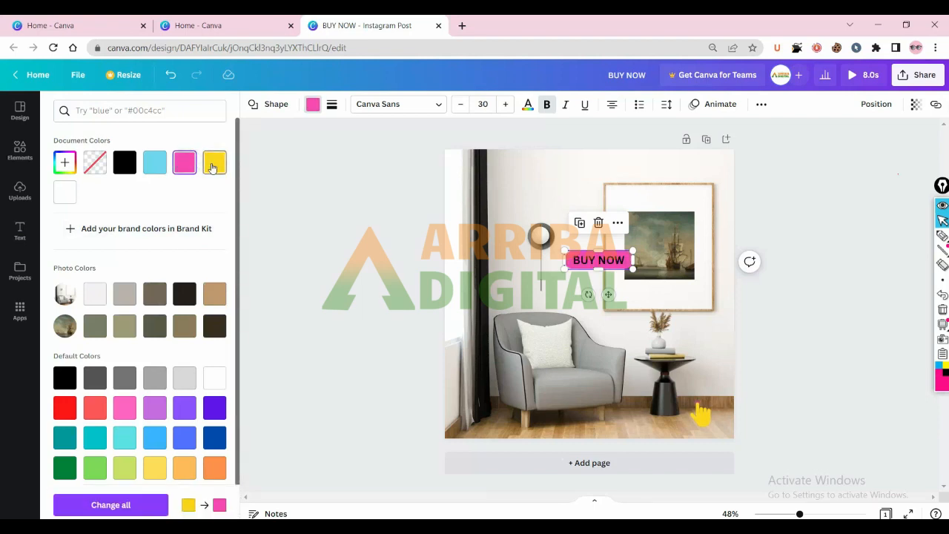
{"action": "left_click", "coordinate": [155, 162]}
{"action": "left_click", "coordinate": [825, 304]}
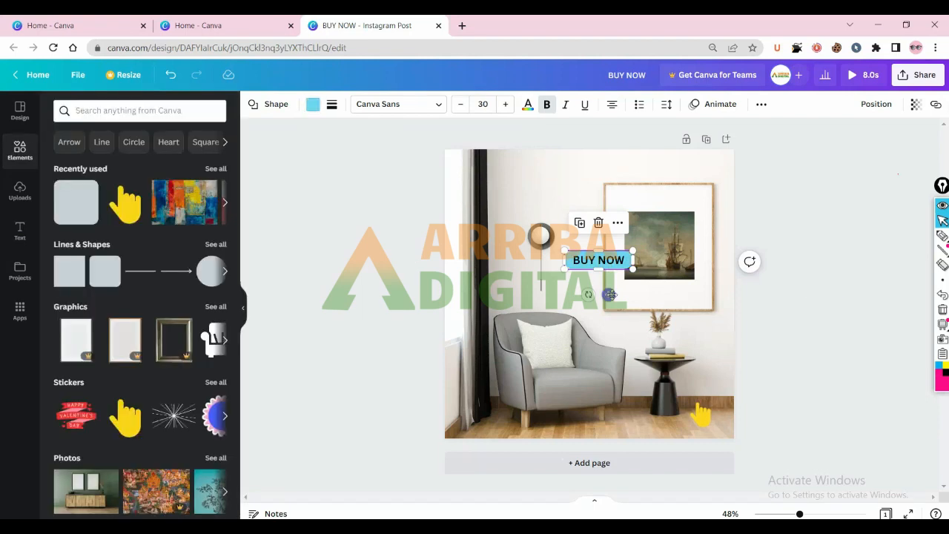
Step: Move the BUY NOW button over the hand sticker in the design's lower-right corner and send it to the back
{"action": "left_click_drag", "start_coordinate": [609, 295], "coordinate": [702, 447]}
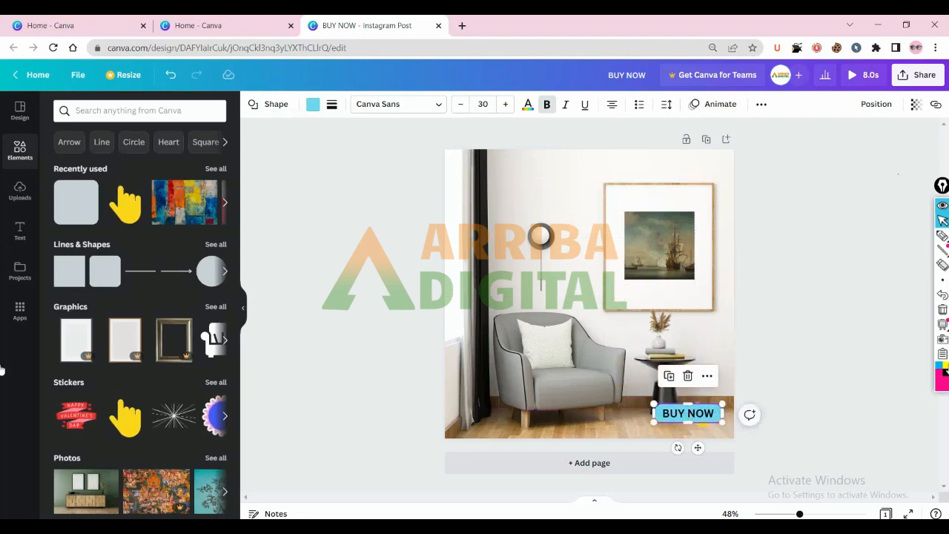
{"action": "right_click", "coordinate": [702, 413]}
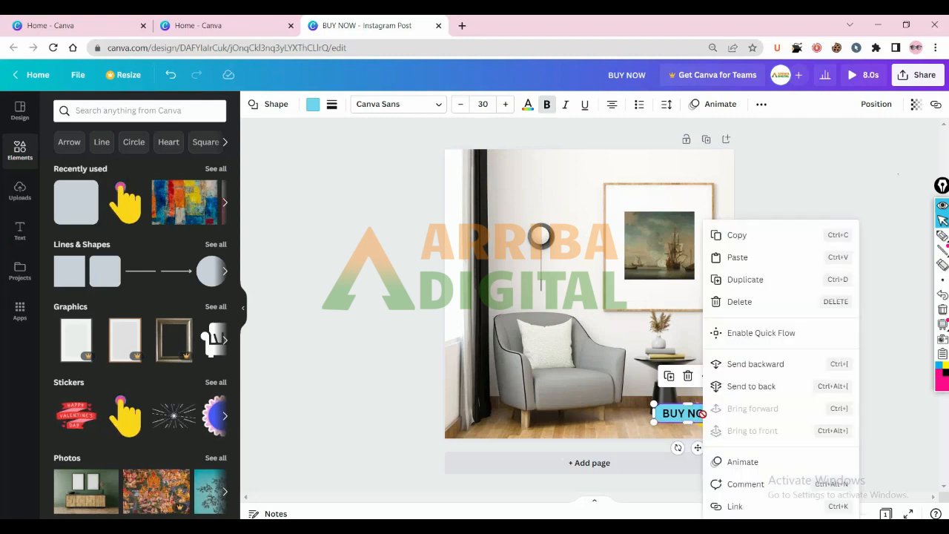
{"action": "left_click", "coordinate": [750, 387]}
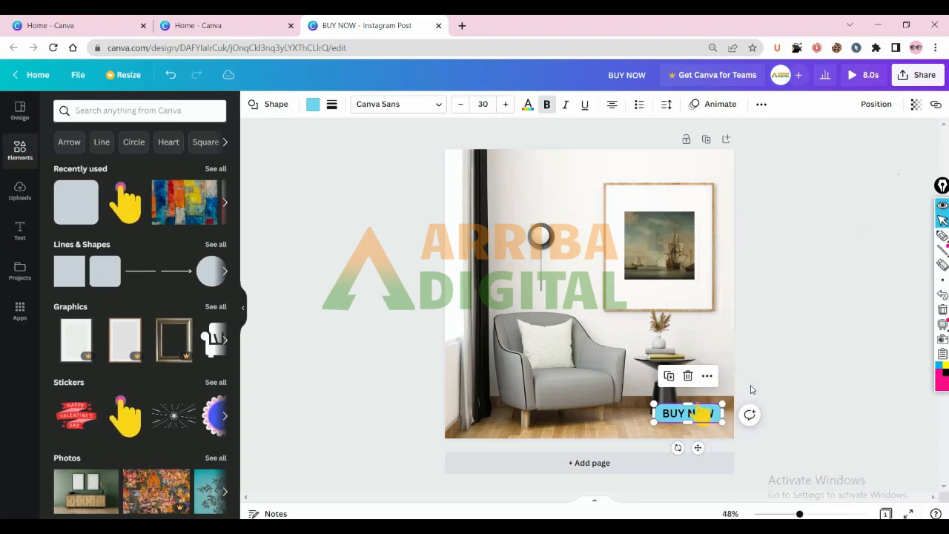
{"action": "left_click", "coordinate": [835, 373]}
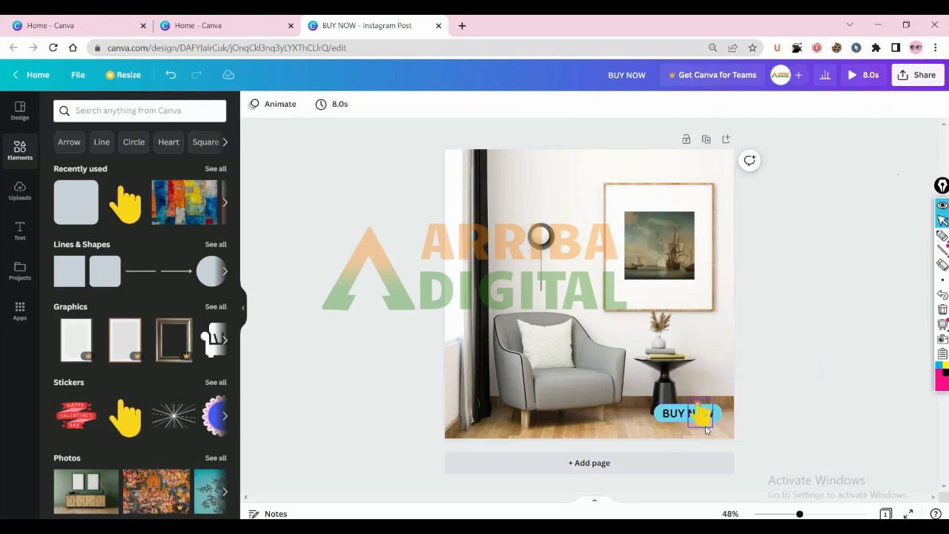
Step: Lower the hand sticker so its finger points at the BUY NOW text, and make the button slightly taller
{"action": "left_click", "coordinate": [707, 429]}
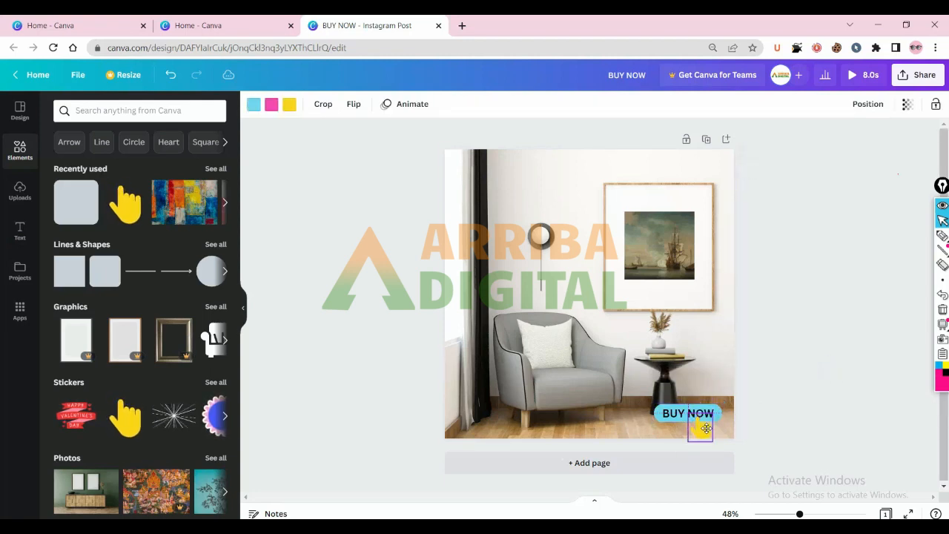
{"action": "left_click", "coordinate": [777, 399]}
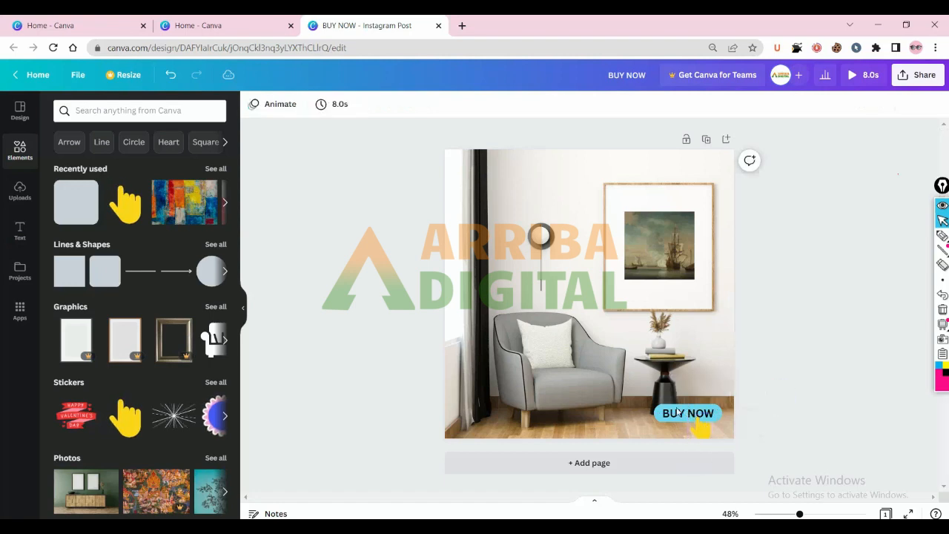
{"action": "left_click", "coordinate": [675, 411]}
{"action": "left_click_drag", "start_coordinate": [688, 404], "coordinate": [685, 403]}
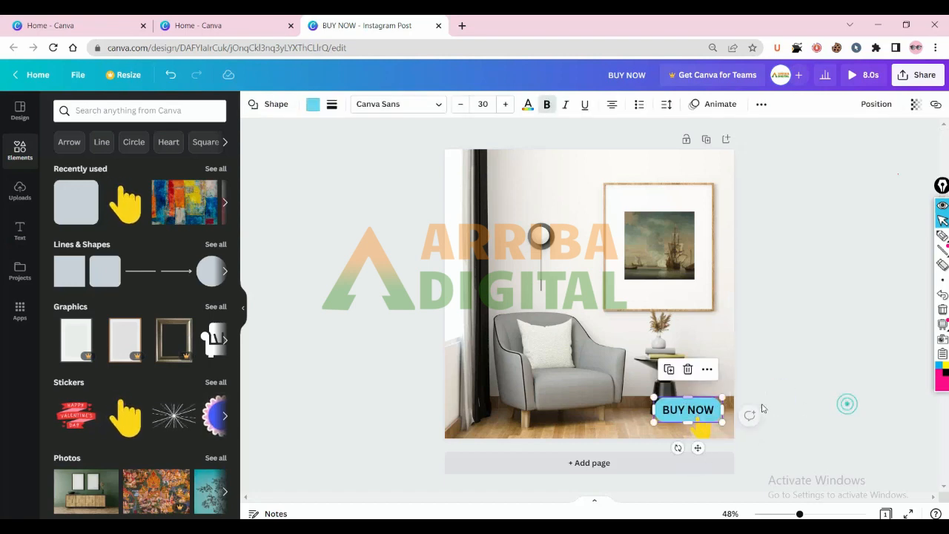
Step: Raise the BUY NOW button slightly and reposition the hand sticker so its finger points at the middle of the button's text
{"action": "left_click", "coordinate": [846, 402]}
{"action": "left_click", "coordinate": [687, 417]}
{"action": "left_click_drag", "start_coordinate": [698, 448], "coordinate": [693, 413]}
{"action": "left_click", "coordinate": [701, 429]}
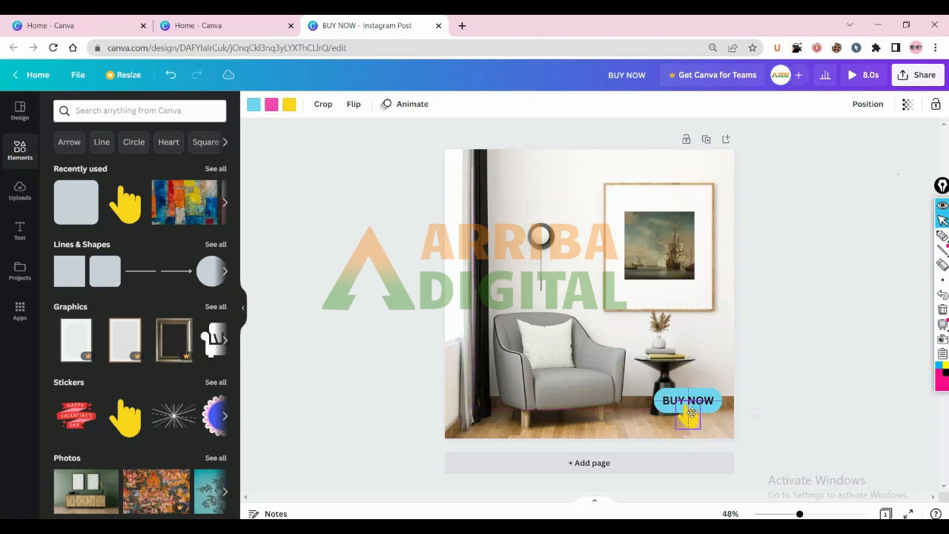
{"action": "left_click", "coordinate": [816, 388]}
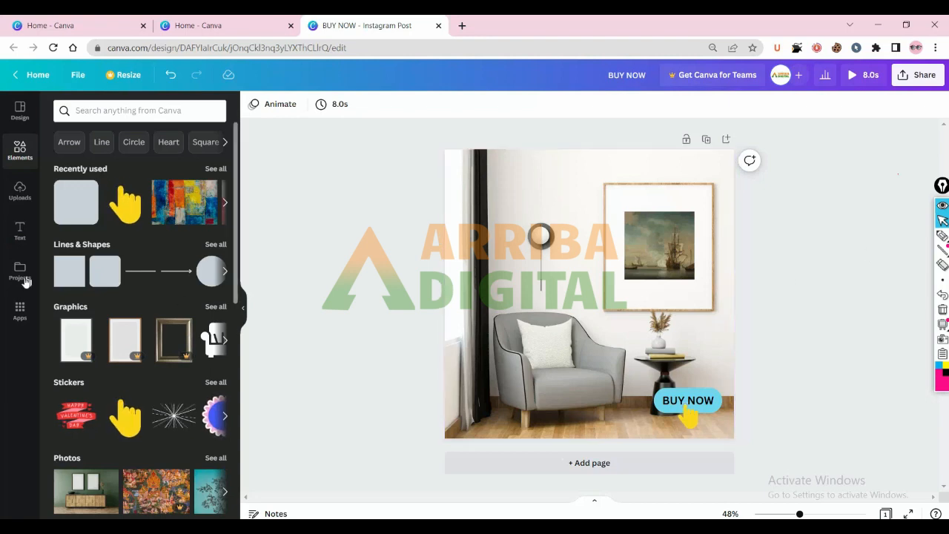
Step: Add body text reading "Arriba Digital" in the Jonathan font at size 39, tilted as a signature on the picture frame's lower-left corner
{"action": "left_click", "coordinate": [20, 226]}
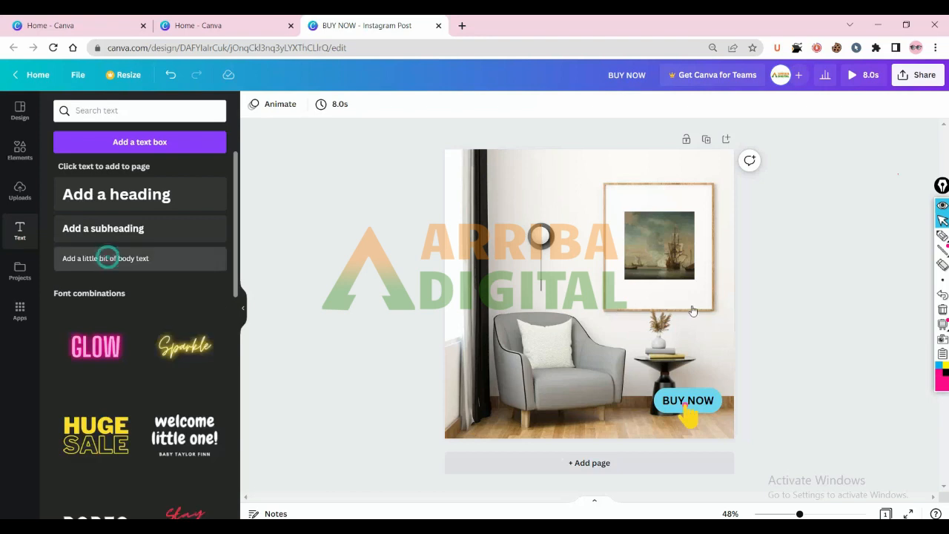
{"action": "left_click", "coordinate": [108, 258]}
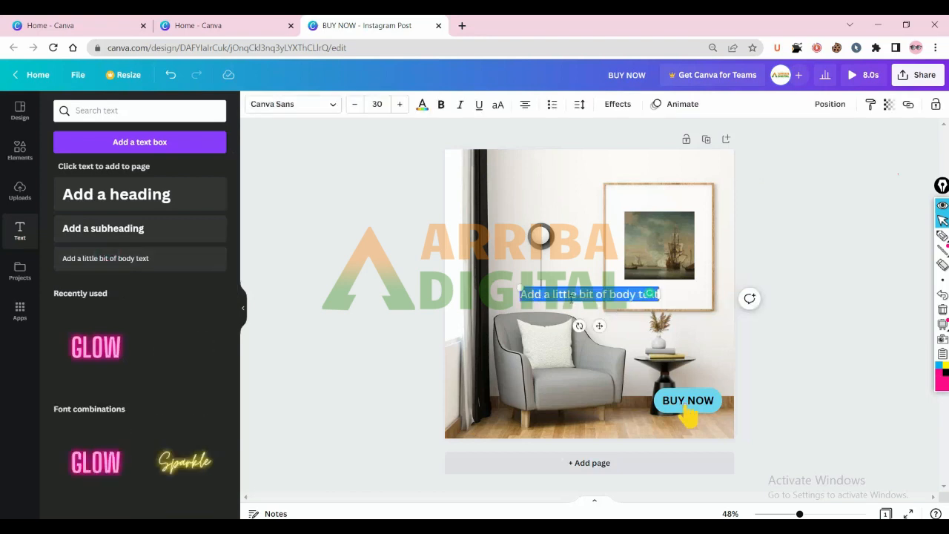
{"action": "key", "text": "BackSpace"}
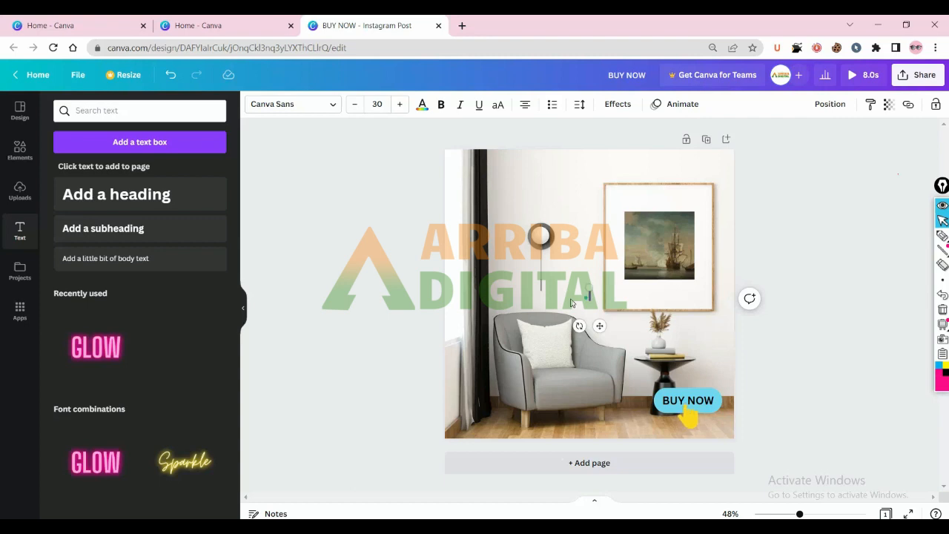
{"action": "type", "text": "arriba Digital"}
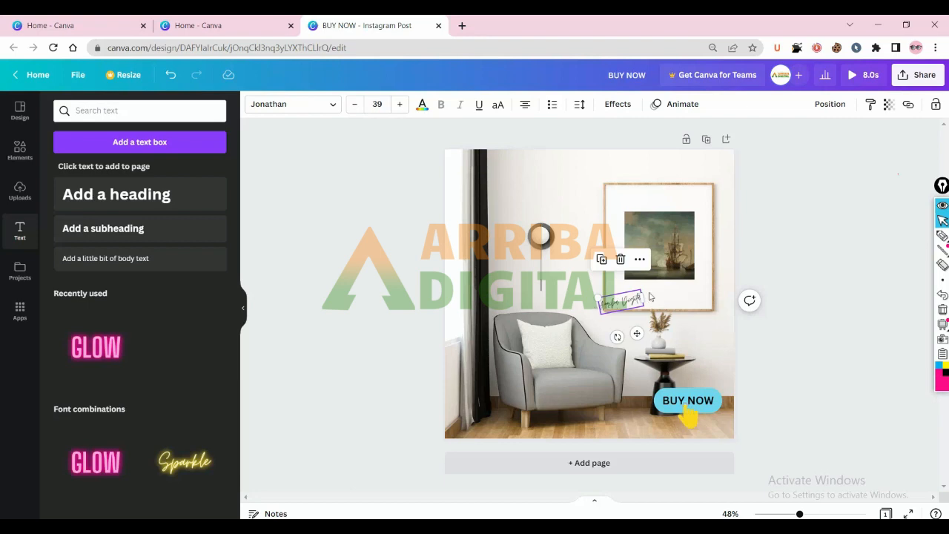
{"action": "left_click", "coordinate": [797, 264]}
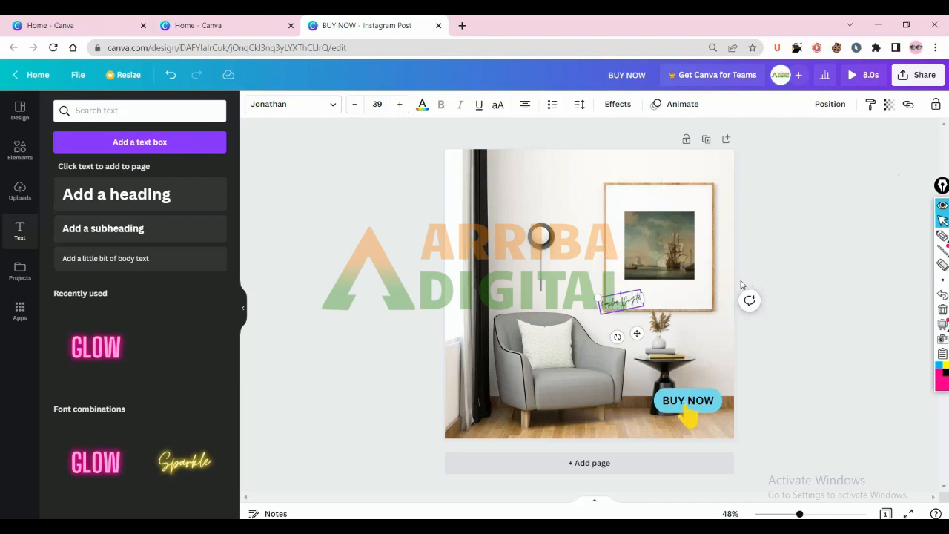
{"action": "left_click", "coordinate": [761, 273]}
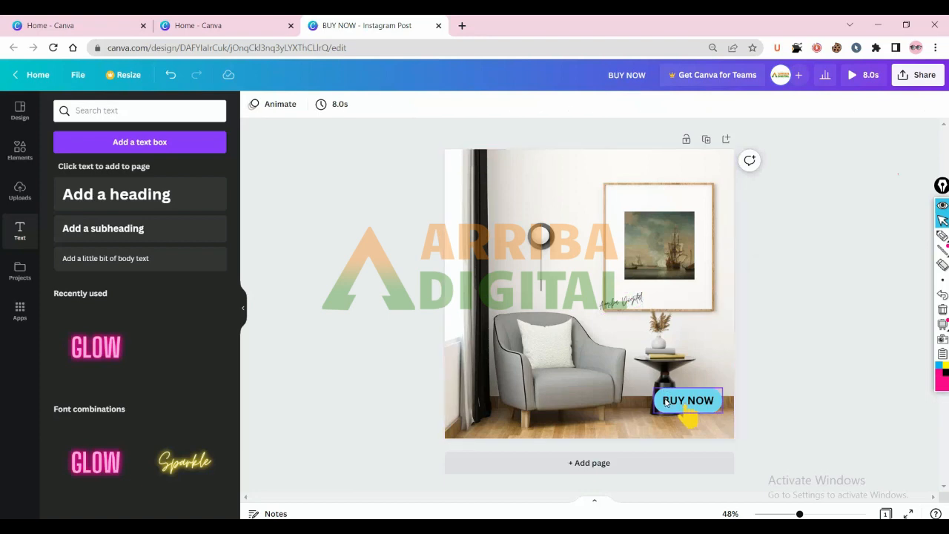
Step: Examine the design's separate layers: the room background, the painting, the signature text and the BUY NOW button
{"action": "left_click", "coordinate": [671, 246]}
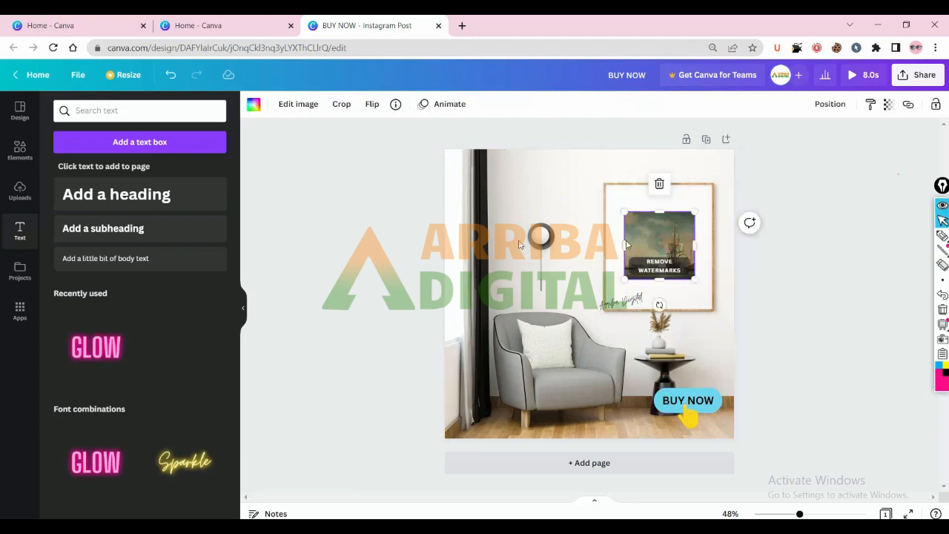
{"action": "left_click", "coordinate": [488, 212]}
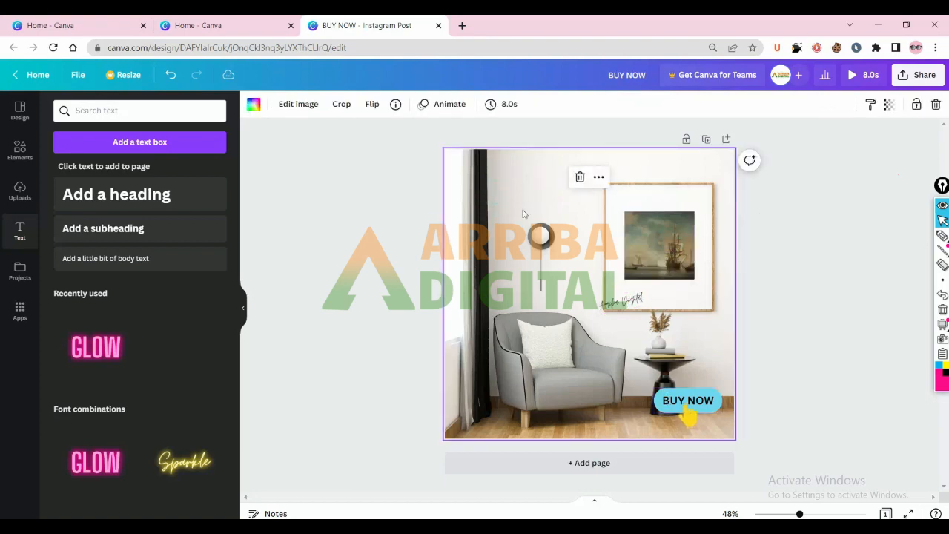
{"action": "left_click", "coordinate": [650, 239]}
{"action": "left_click", "coordinate": [636, 298]}
{"action": "left_click", "coordinate": [671, 405]}
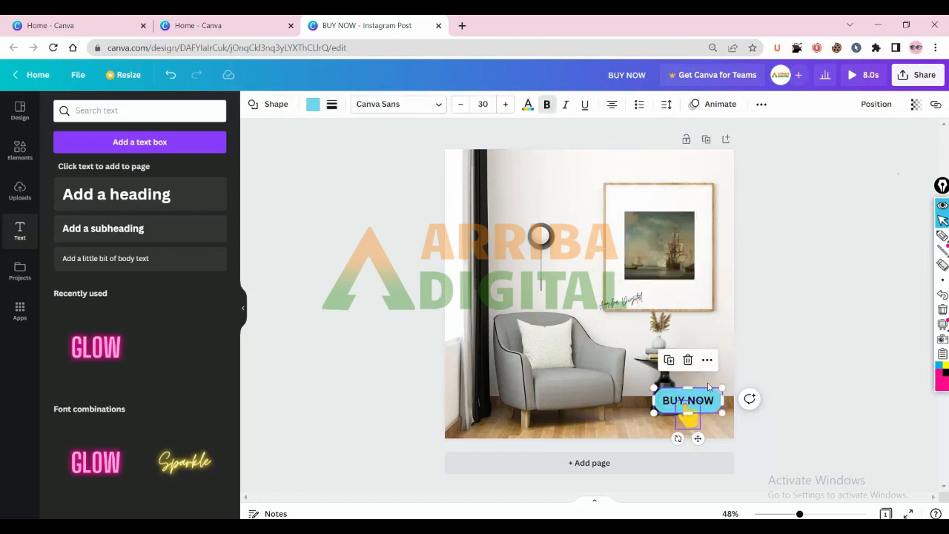
{"action": "left_click", "coordinate": [847, 248]}
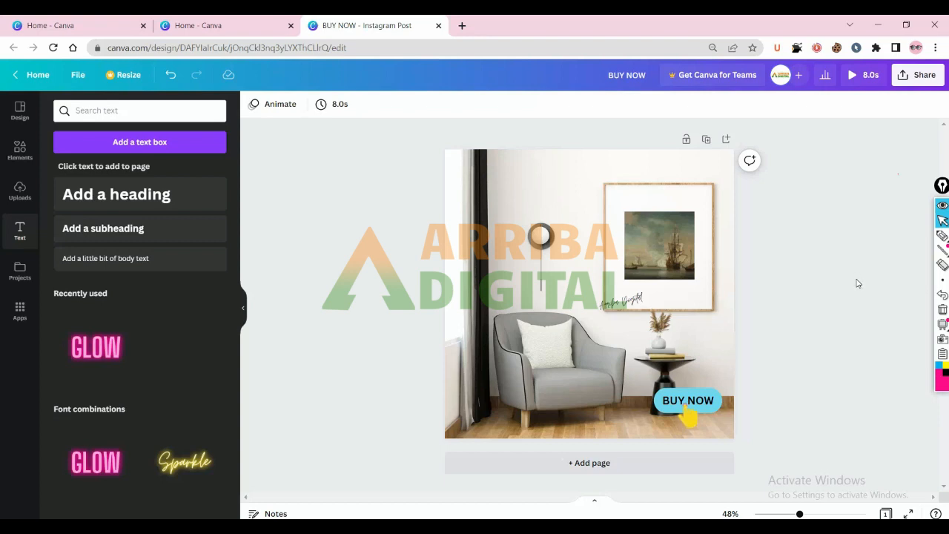
{"action": "left_click", "coordinate": [502, 192]}
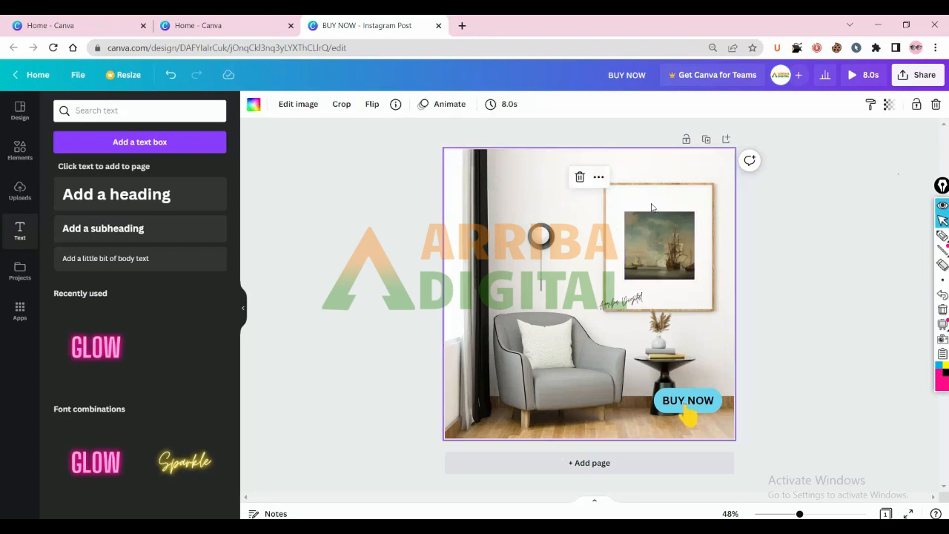
{"action": "left_click", "coordinate": [663, 241]}
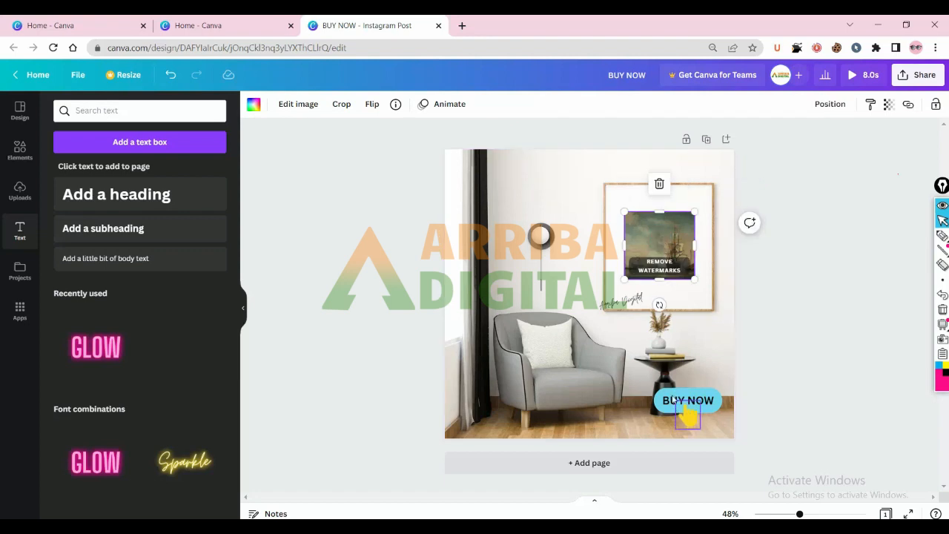
{"action": "left_click", "coordinate": [621, 301]}
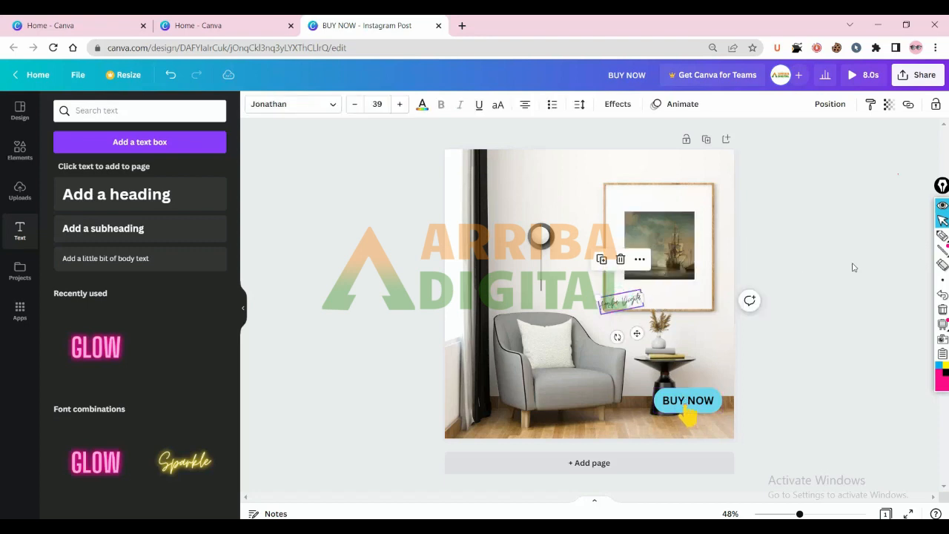
{"action": "left_click", "coordinate": [856, 266]}
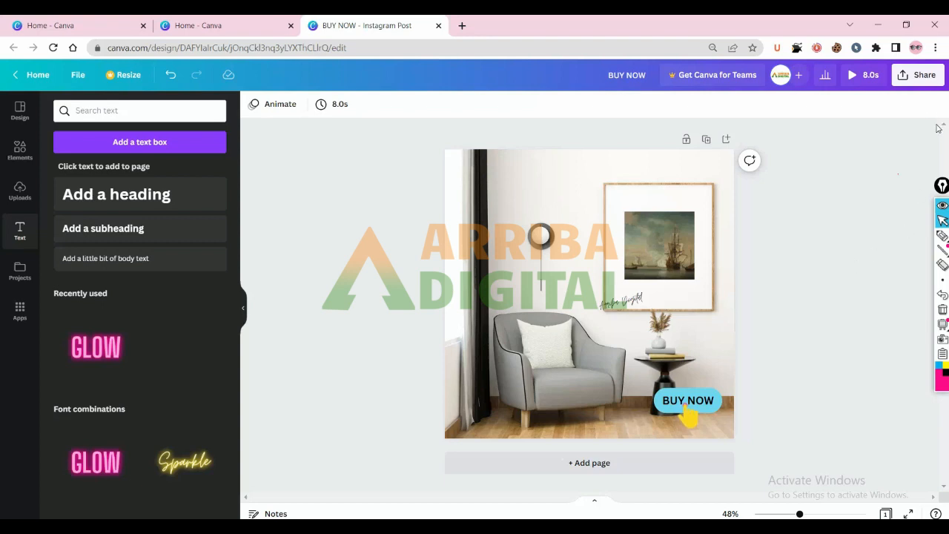
Step: Look over the page animations available for the room background image
{"action": "left_click", "coordinate": [473, 193]}
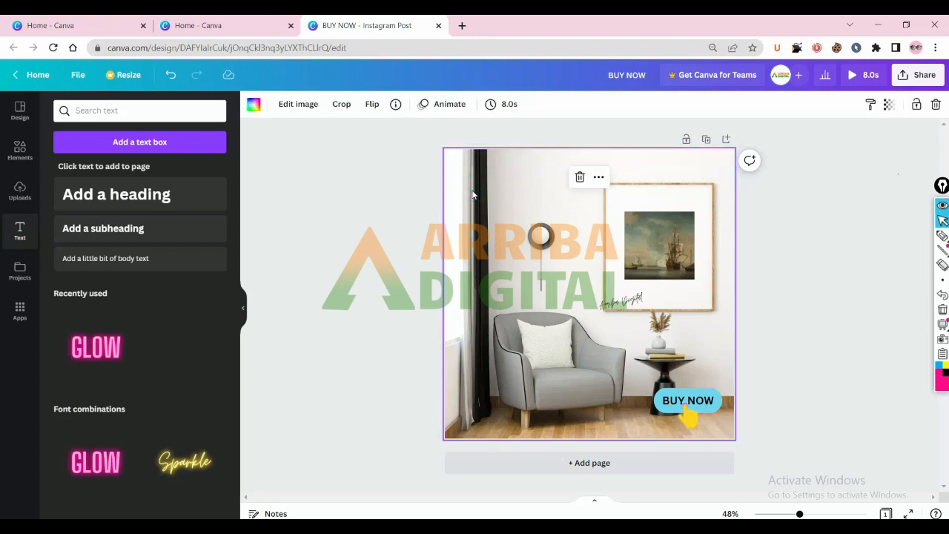
{"action": "left_click", "coordinate": [434, 104]}
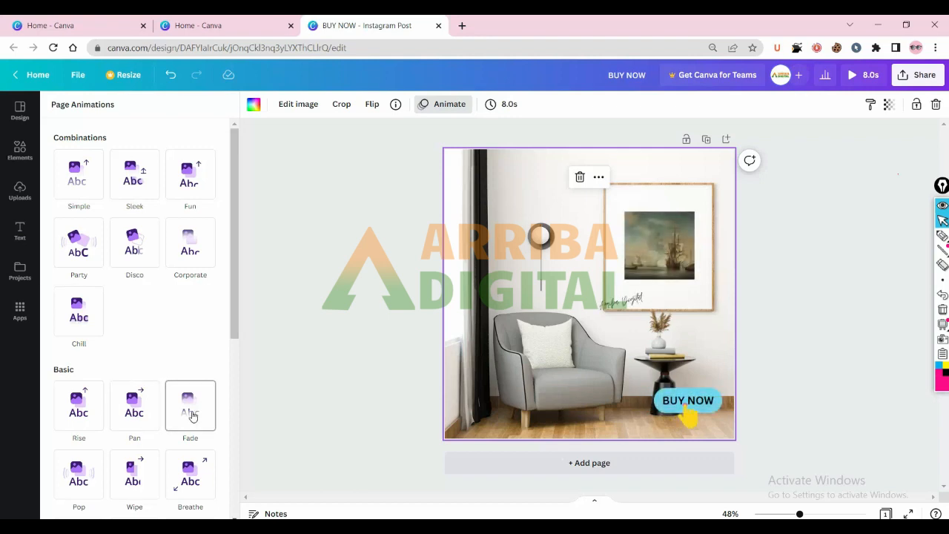
{"action": "left_click", "coordinate": [430, 272]}
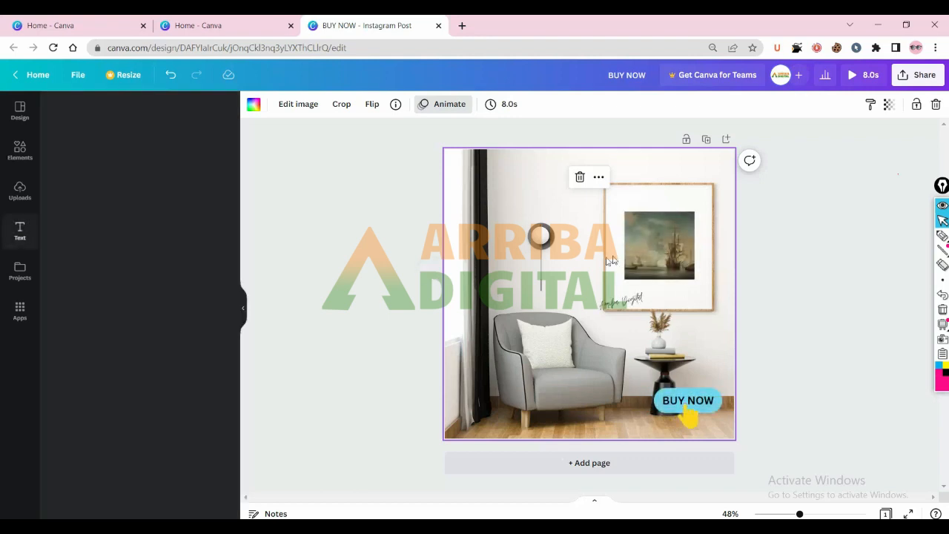
Step: Switch to the Canva home page, browse the video formats and create a blank Facebook Video design
{"action": "left_click", "coordinate": [274, 20]}
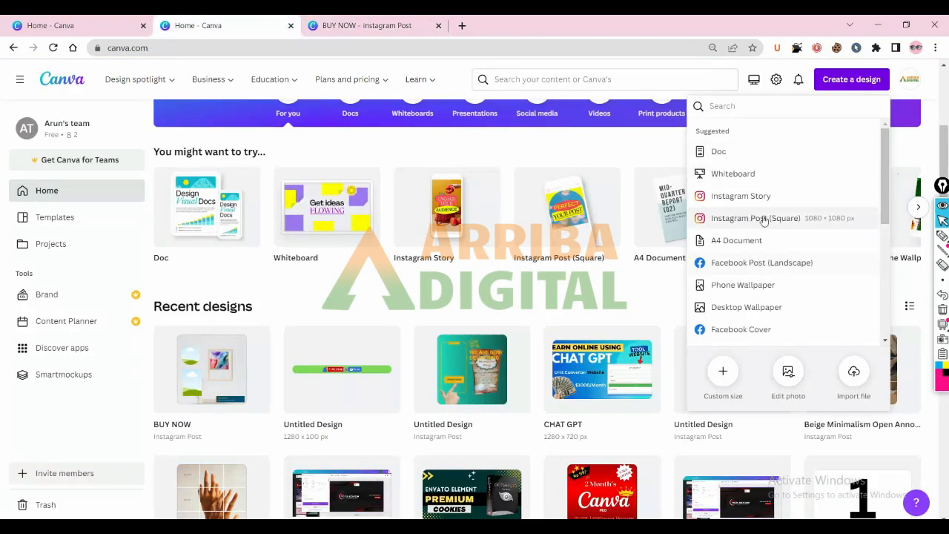
{"action": "left_click", "coordinate": [579, 283]}
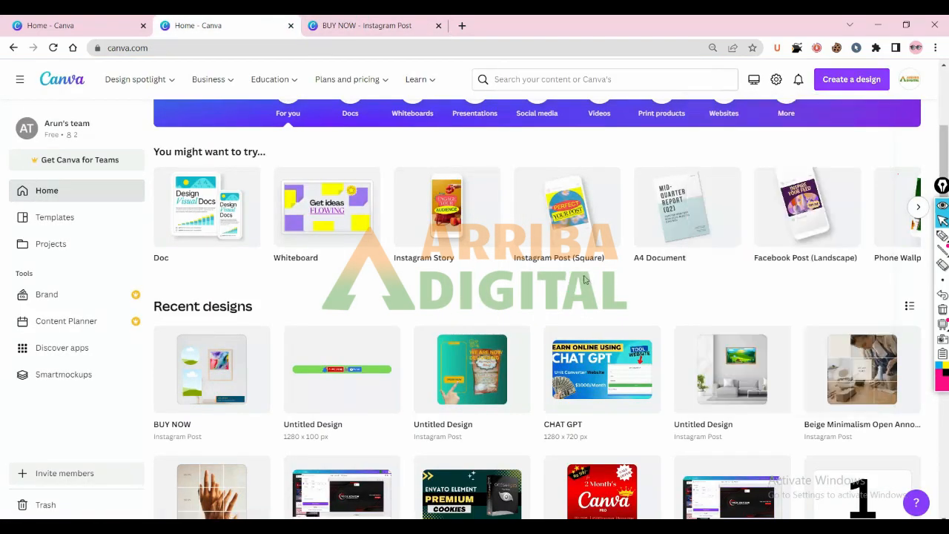
{"action": "scroll", "coordinate": [621, 280], "scroll_direction": "up", "scroll_amount": 1}
{"action": "scroll", "coordinate": [621, 280], "scroll_direction": "up", "scroll_amount": 2}
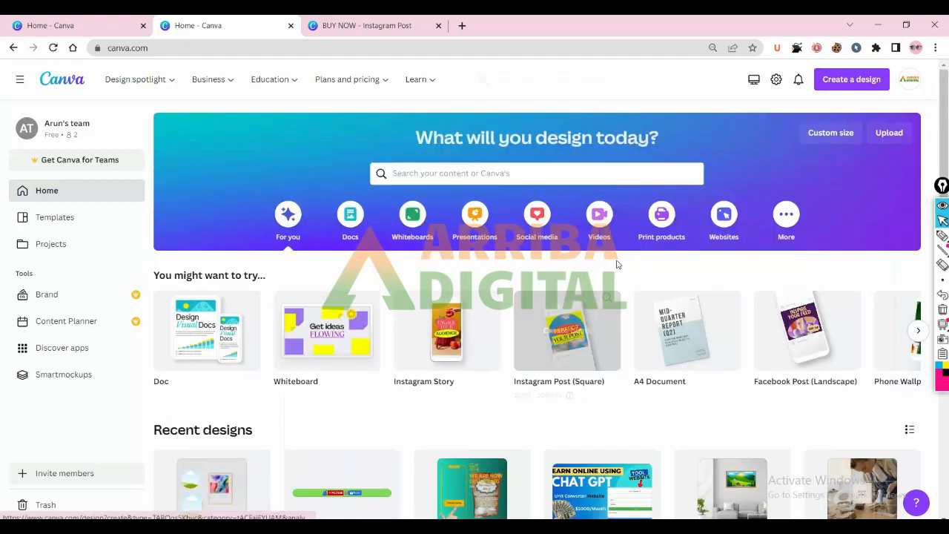
{"action": "left_click", "coordinate": [602, 215]}
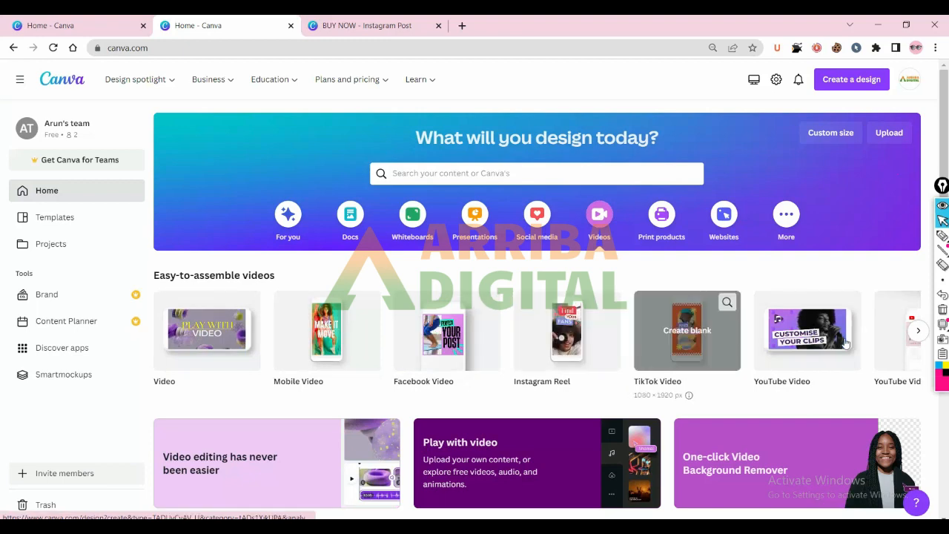
{"action": "left_click", "coordinate": [919, 330]}
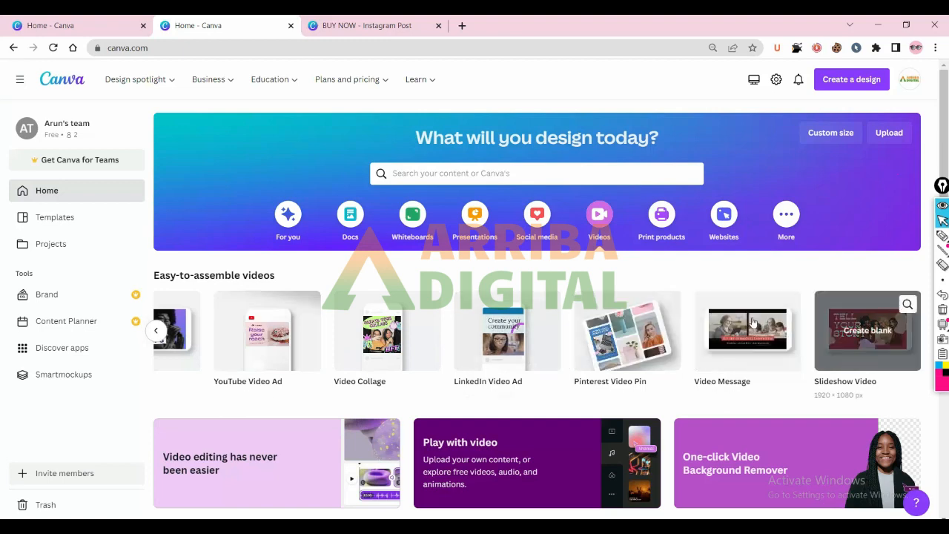
{"action": "left_click", "coordinate": [156, 331]}
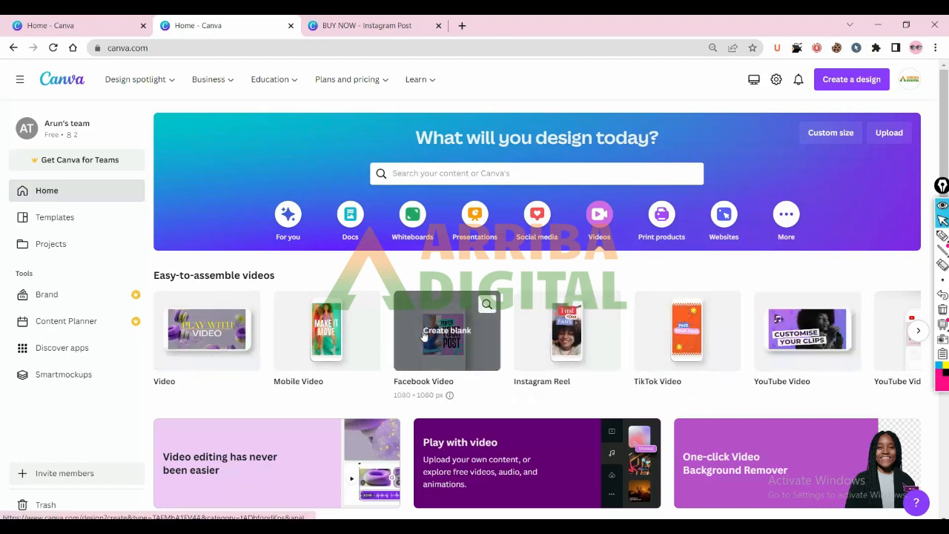
{"action": "left_click", "coordinate": [488, 320]}
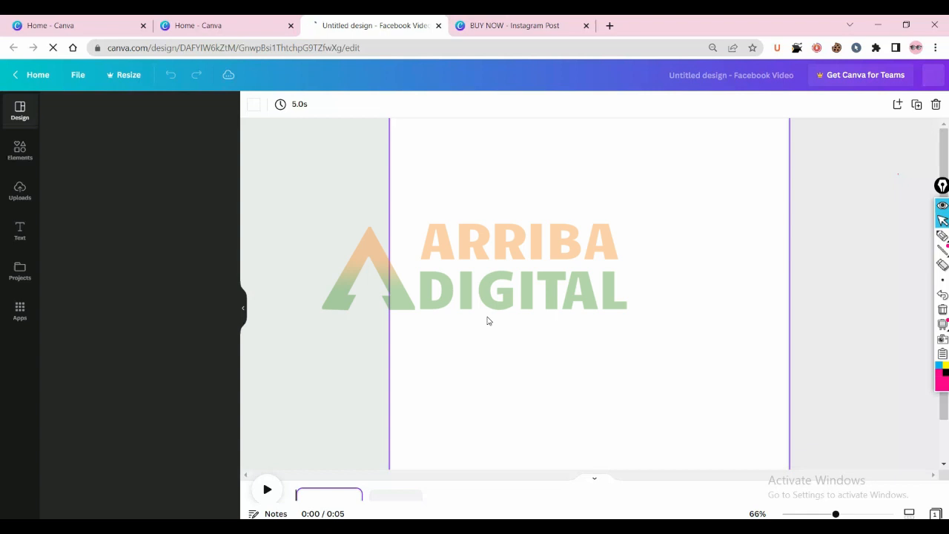
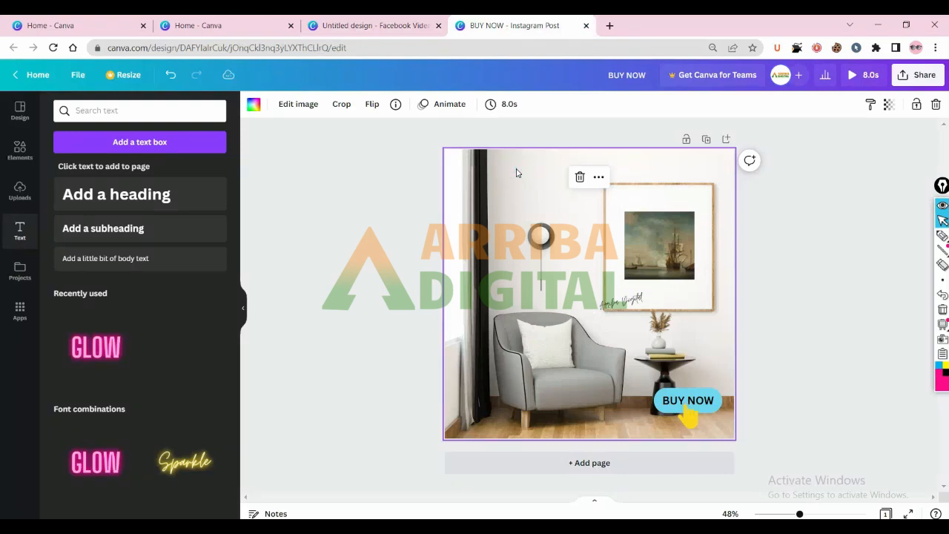
Step: Copy the armchair room background from the BUY NOW post onto the Facebook Video's first page and shorten that page to 2.0 seconds
{"action": "right_click", "coordinate": [517, 172]}
{"action": "left_click", "coordinate": [534, 185]}
{"action": "left_click", "coordinate": [427, 27]}
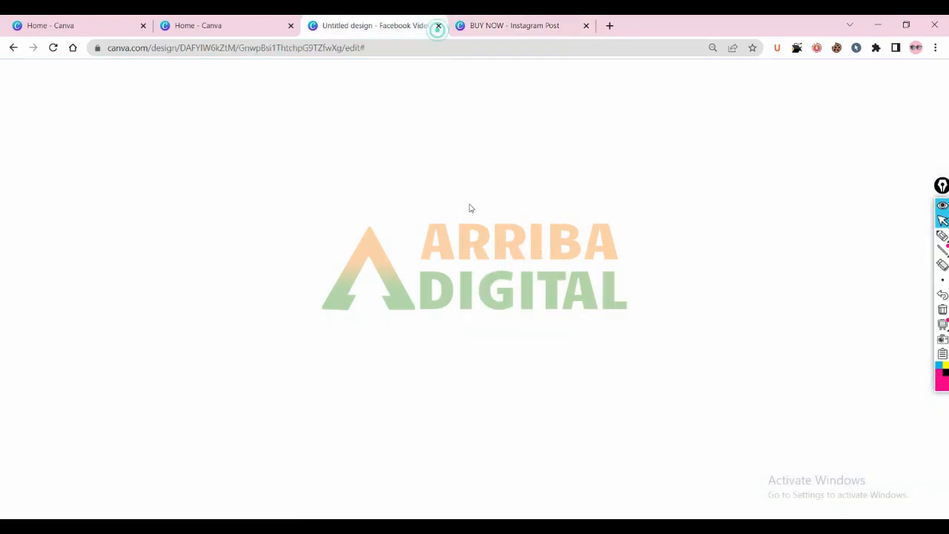
{"action": "right_click", "coordinate": [480, 172]}
{"action": "left_click", "coordinate": [514, 208]}
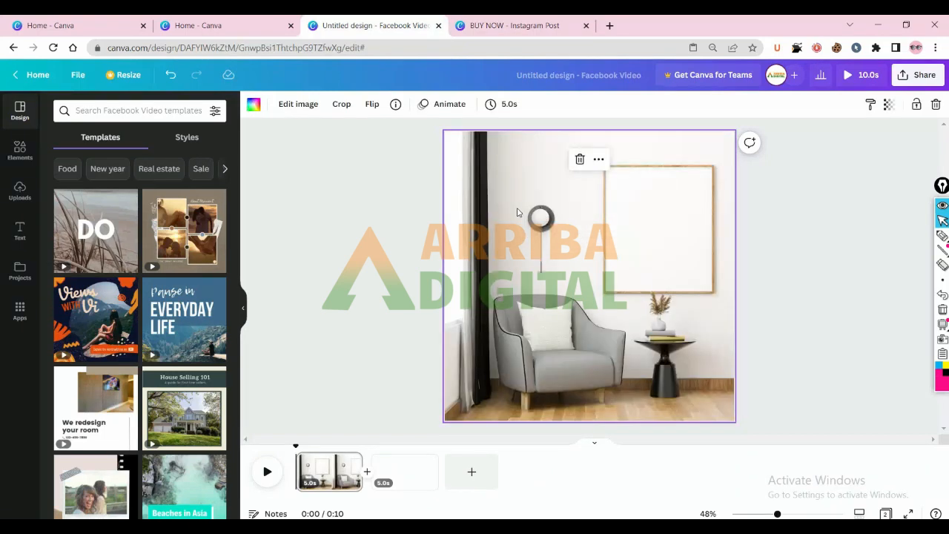
{"action": "left_click", "coordinate": [775, 225]}
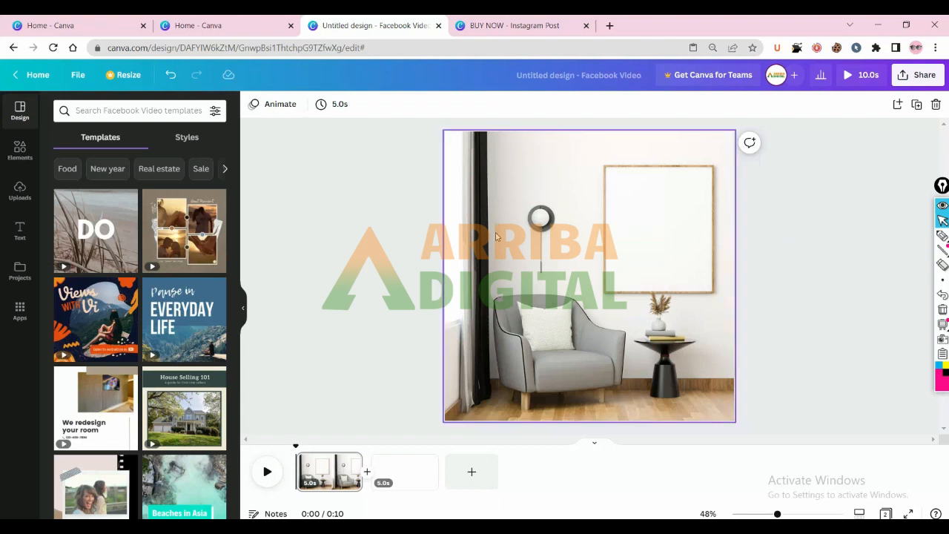
{"action": "left_click_drag", "start_coordinate": [353, 455], "coordinate": [334, 460]}
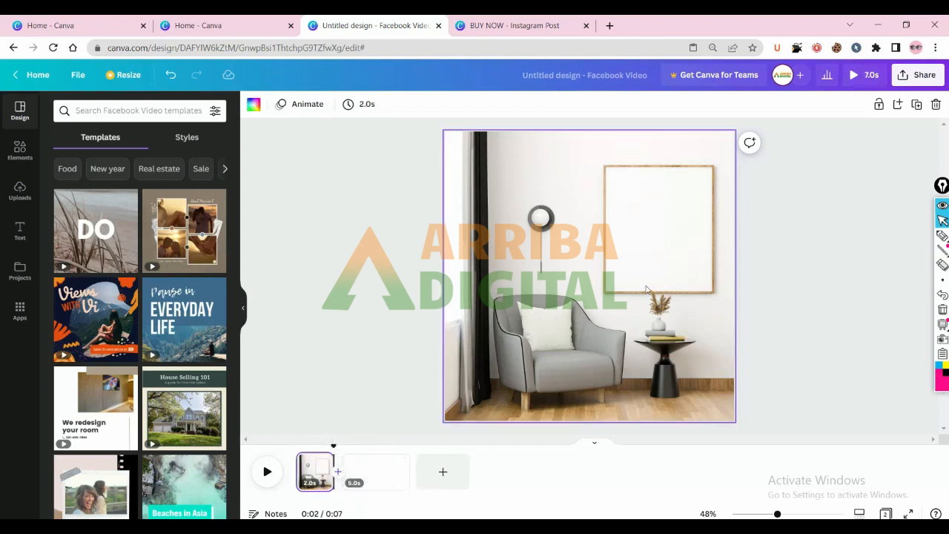
Step: Duplicate the Facebook Video's first page and paste the ship painting from the BUY NOW post into the empty frame on the copy
{"action": "left_click", "coordinate": [514, 25]}
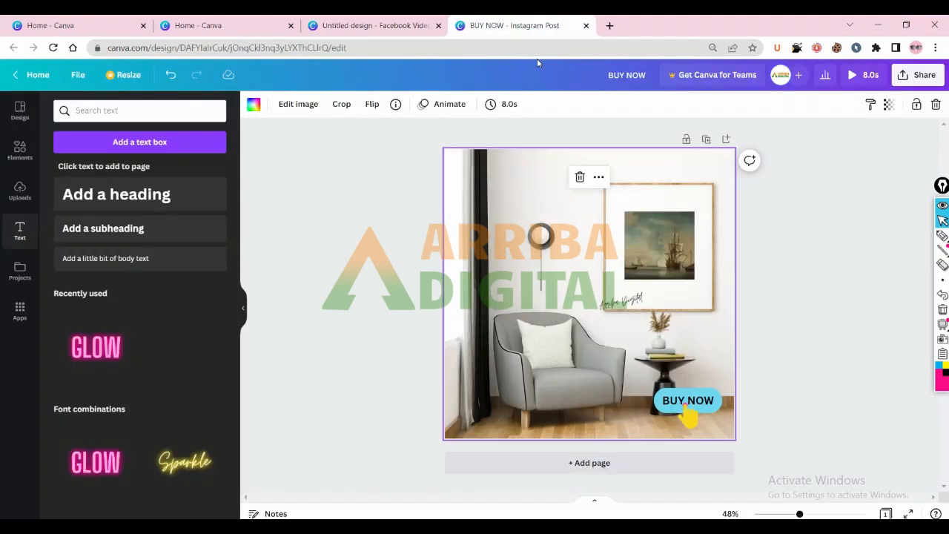
{"action": "right_click", "coordinate": [654, 237]}
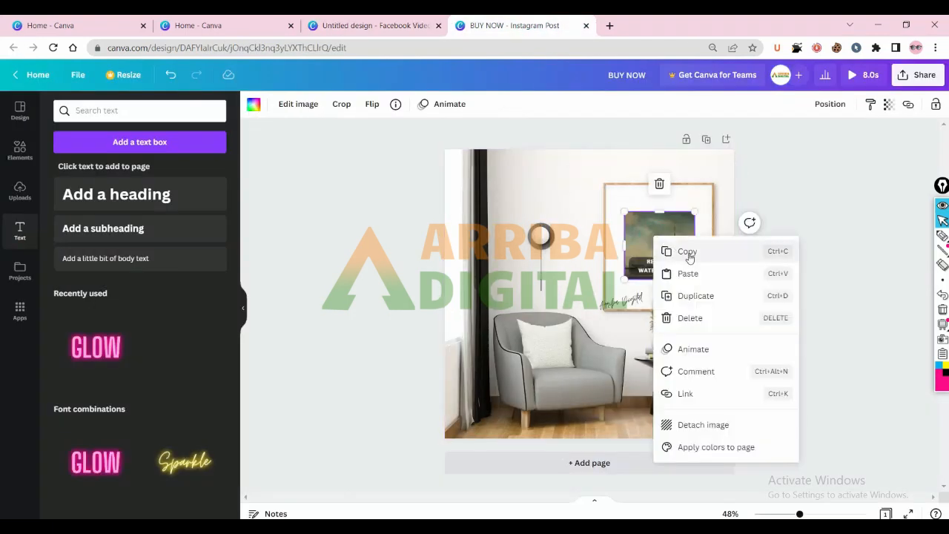
{"action": "left_click", "coordinate": [686, 251]}
{"action": "left_click", "coordinate": [401, 26]}
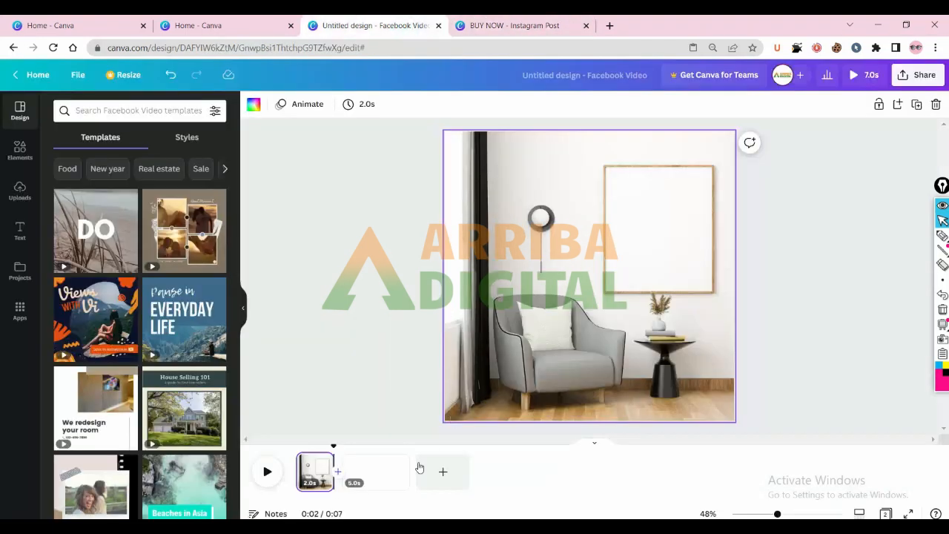
{"action": "left_click", "coordinate": [322, 462]}
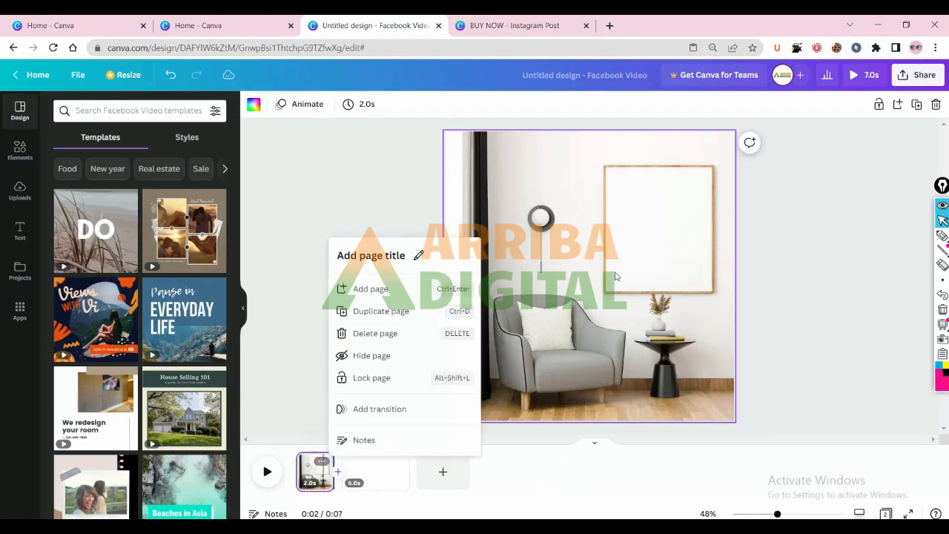
{"action": "left_click", "coordinate": [364, 310]}
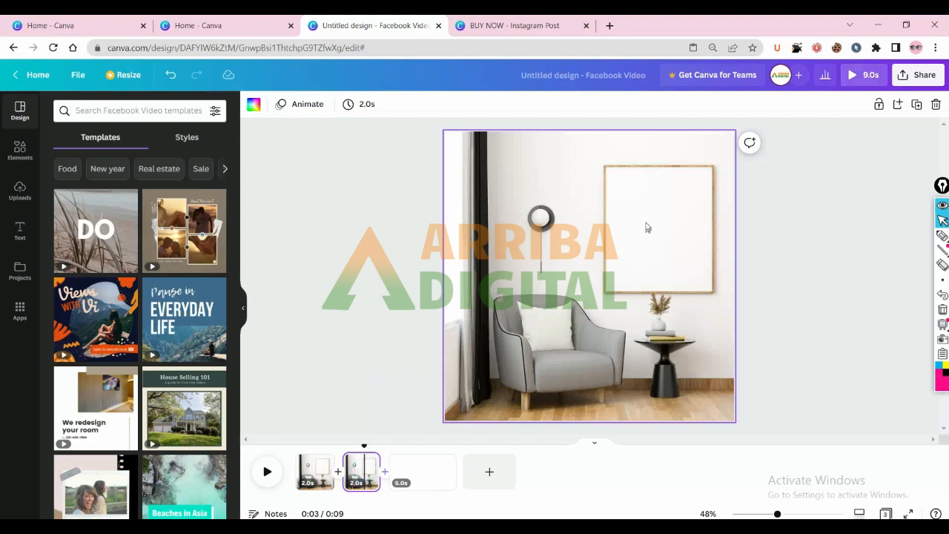
{"action": "left_click", "coordinate": [645, 223]}
{"action": "right_click", "coordinate": [645, 223]}
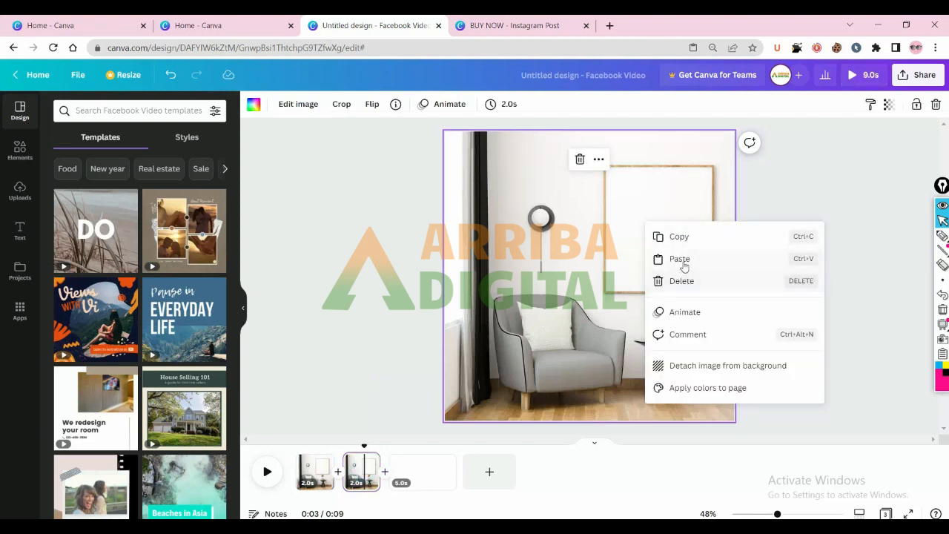
{"action": "left_click", "coordinate": [681, 260]}
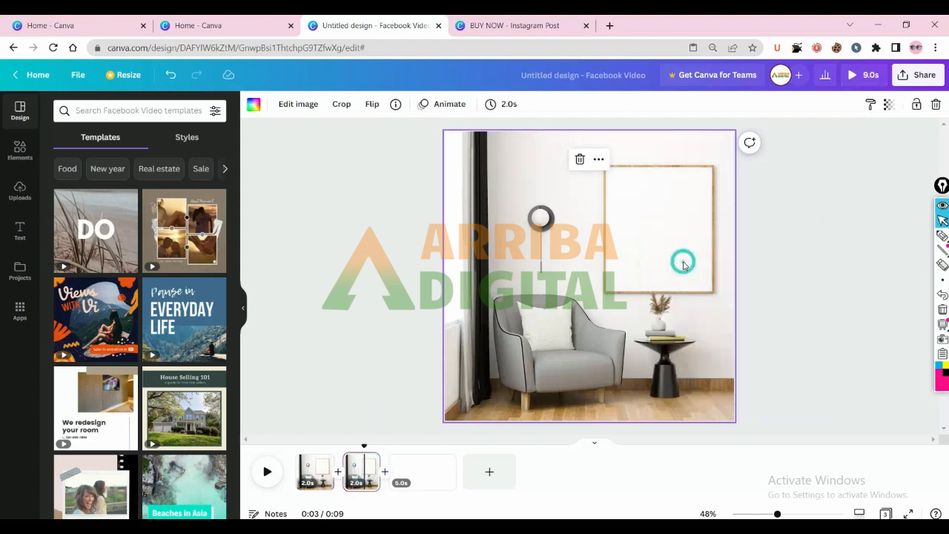
{"action": "left_click", "coordinate": [836, 235]}
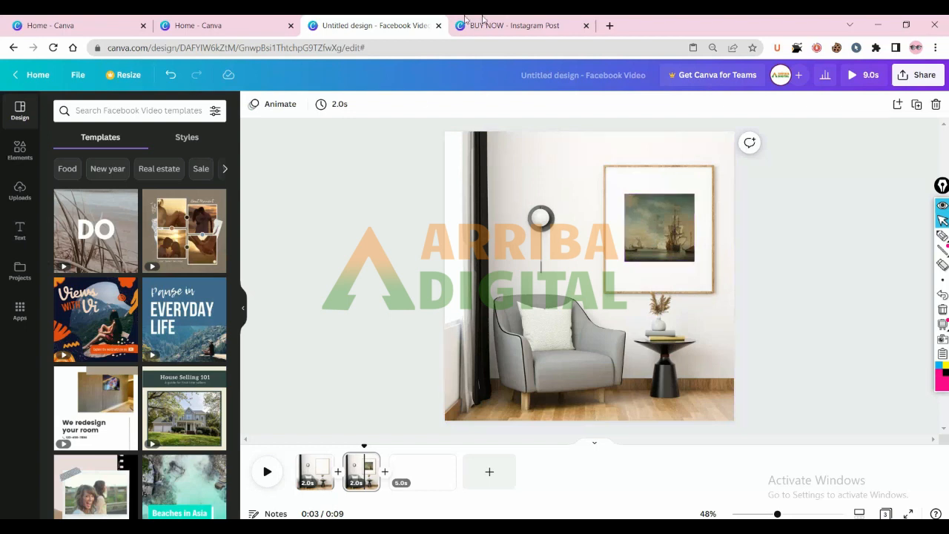
Step: Duplicate the video's second page and paste the Arriba Digital signature text from the BUY NOW post onto the copy
{"action": "left_click", "coordinate": [532, 26]}
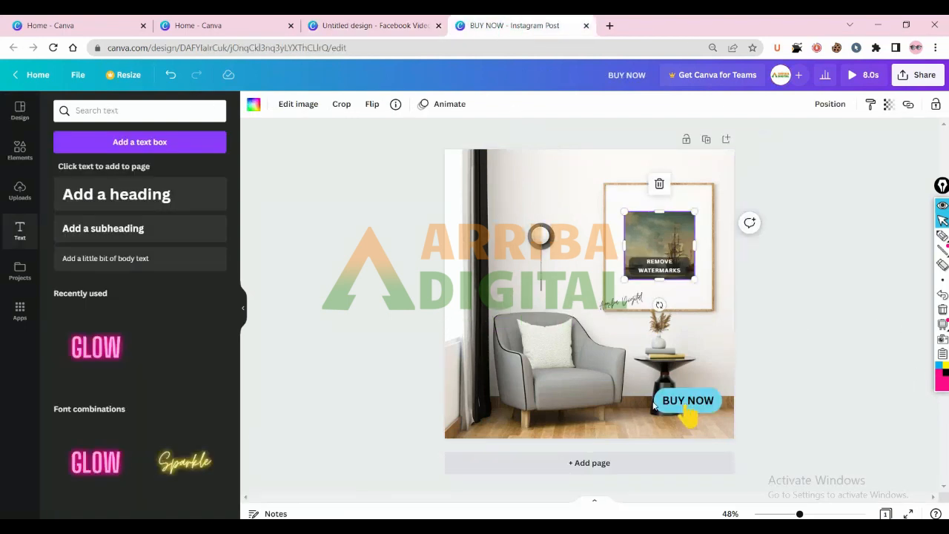
{"action": "left_click", "coordinate": [622, 305]}
{"action": "right_click", "coordinate": [622, 305]}
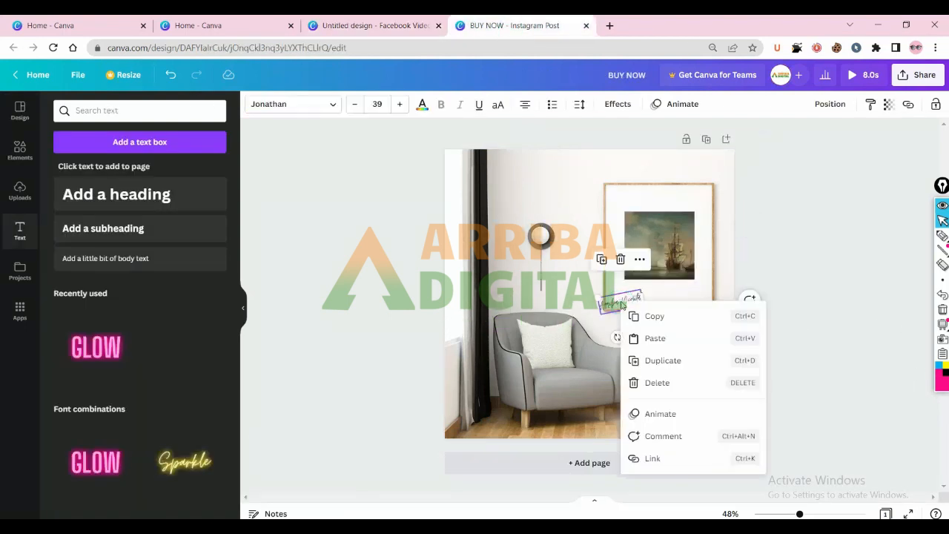
{"action": "left_click", "coordinate": [647, 316]}
{"action": "left_click", "coordinate": [371, 25]}
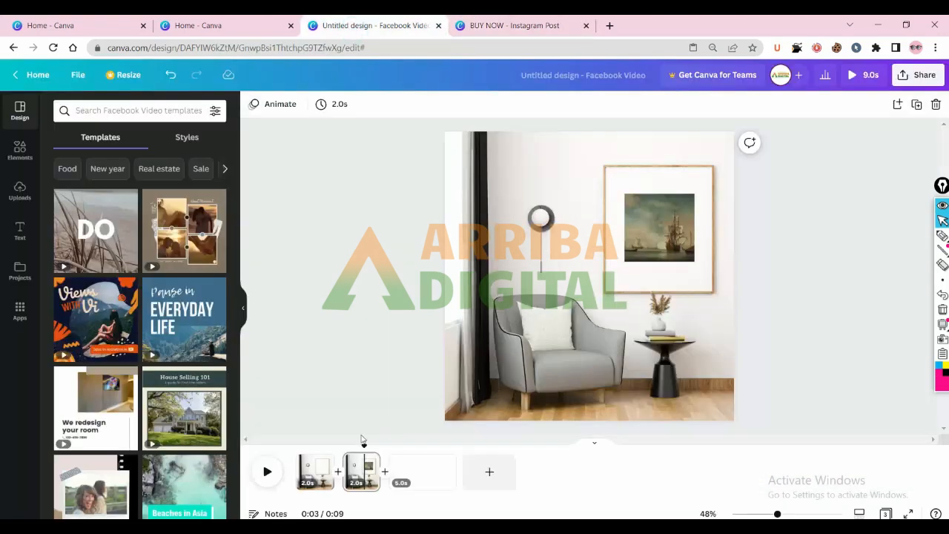
{"action": "left_click", "coordinate": [369, 463]}
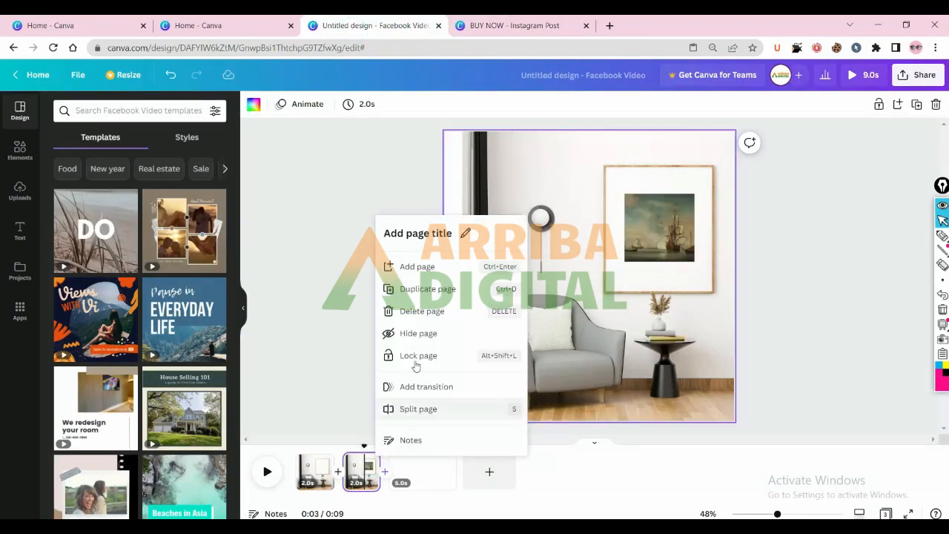
{"action": "left_click", "coordinate": [423, 292]}
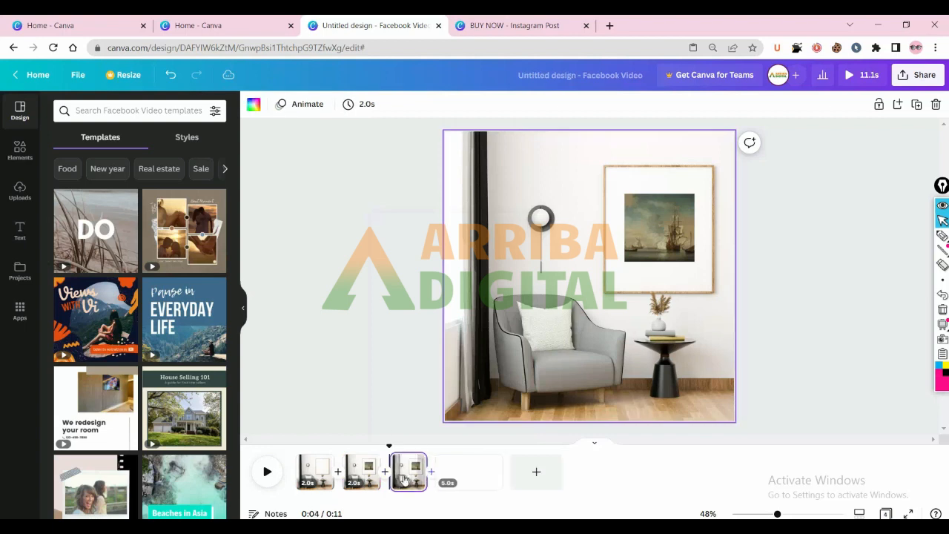
{"action": "right_click", "coordinate": [617, 306]}
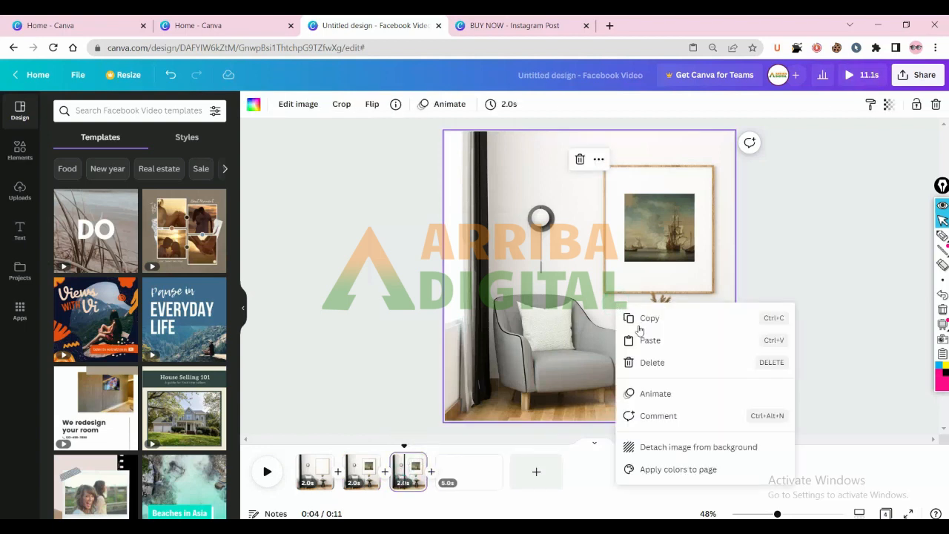
{"action": "left_click", "coordinate": [647, 343]}
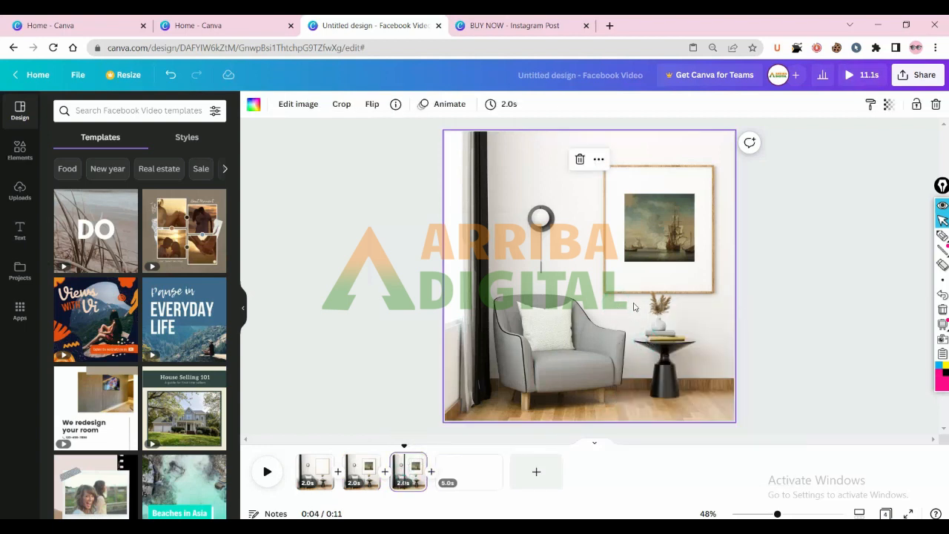
Step: Duplicate the third page, with the post's BUY NOW button and pointing hand pasted onto the copy, and delete the blank last page
{"action": "left_click", "coordinate": [512, 28]}
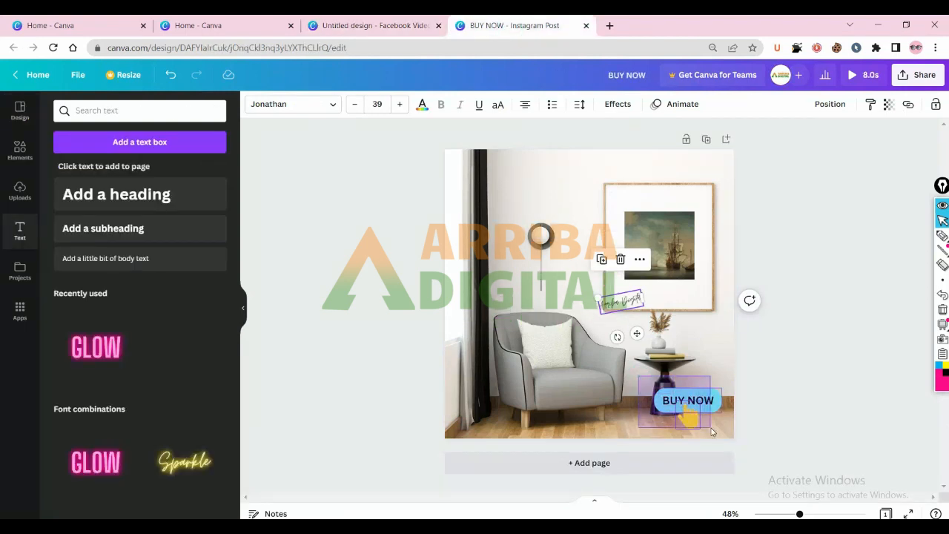
{"action": "left_click", "coordinate": [690, 412]}
{"action": "right_click", "coordinate": [693, 410]}
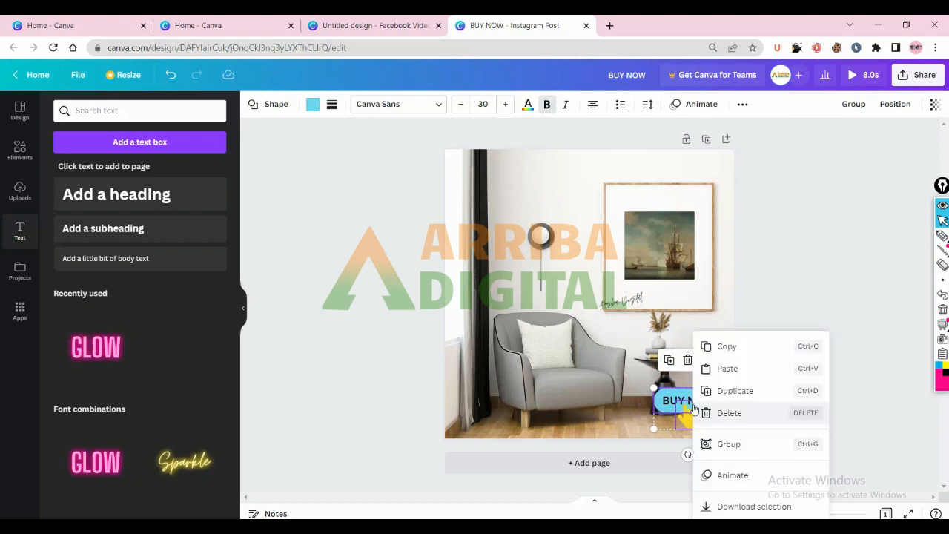
{"action": "left_click", "coordinate": [729, 347]}
{"action": "left_click", "coordinate": [409, 26]}
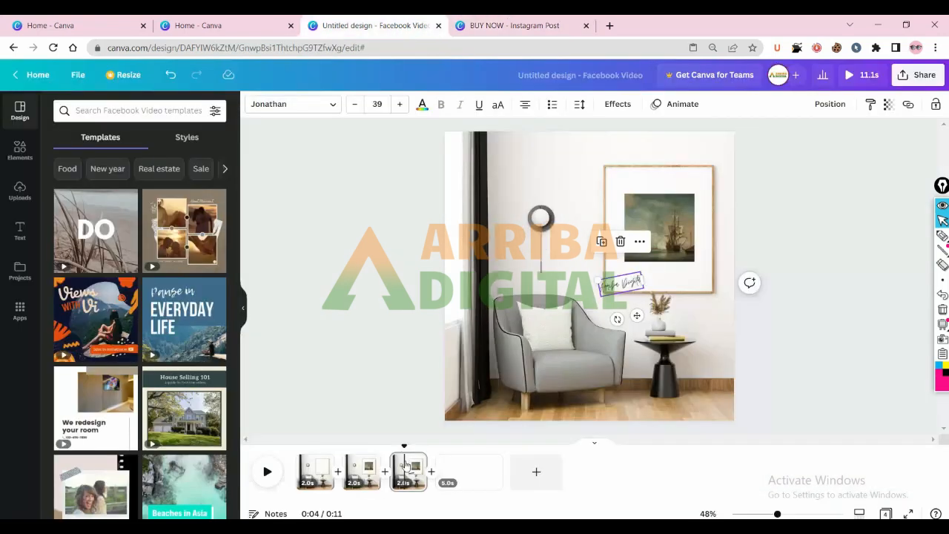
{"action": "left_click", "coordinate": [417, 461]}
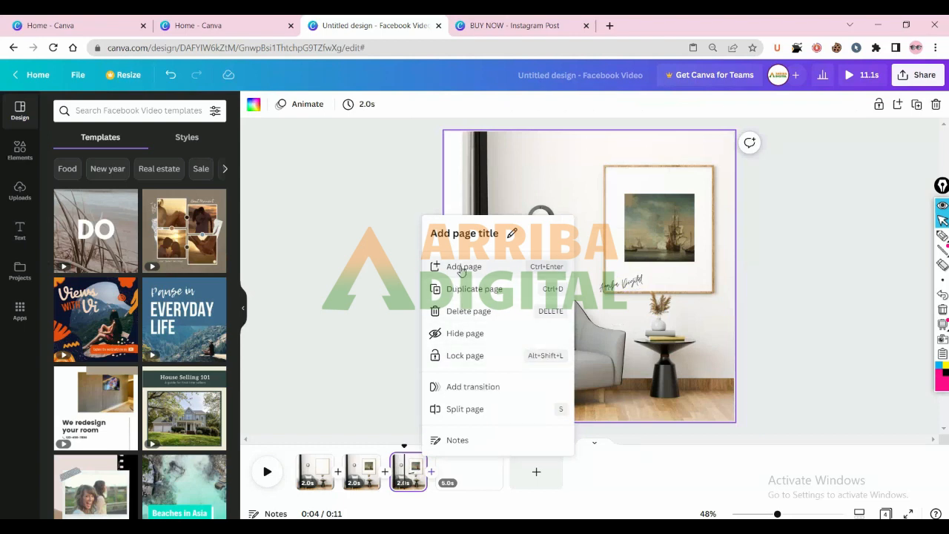
{"action": "key", "text": "ctrl+d"}
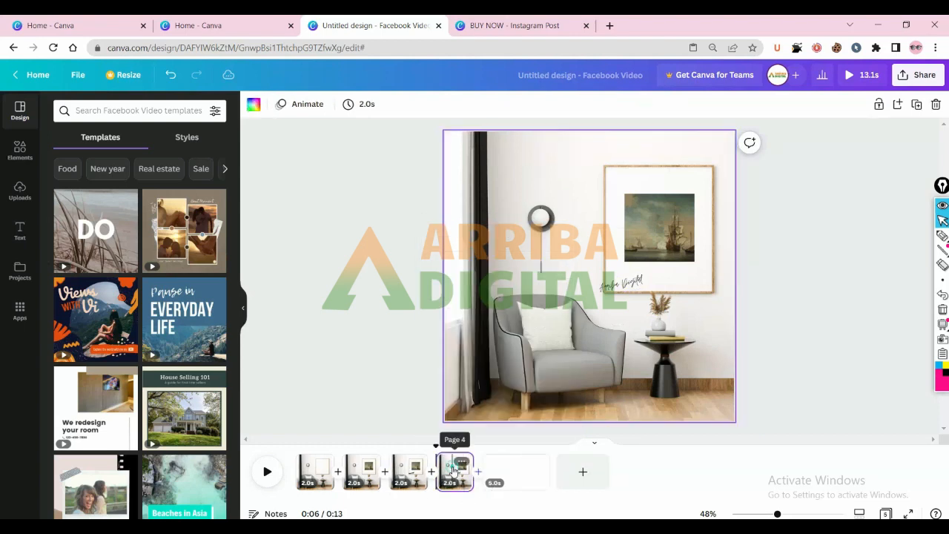
{"action": "right_click", "coordinate": [568, 291]}
{"action": "left_click", "coordinate": [599, 319]}
{"action": "left_click", "coordinate": [781, 305]}
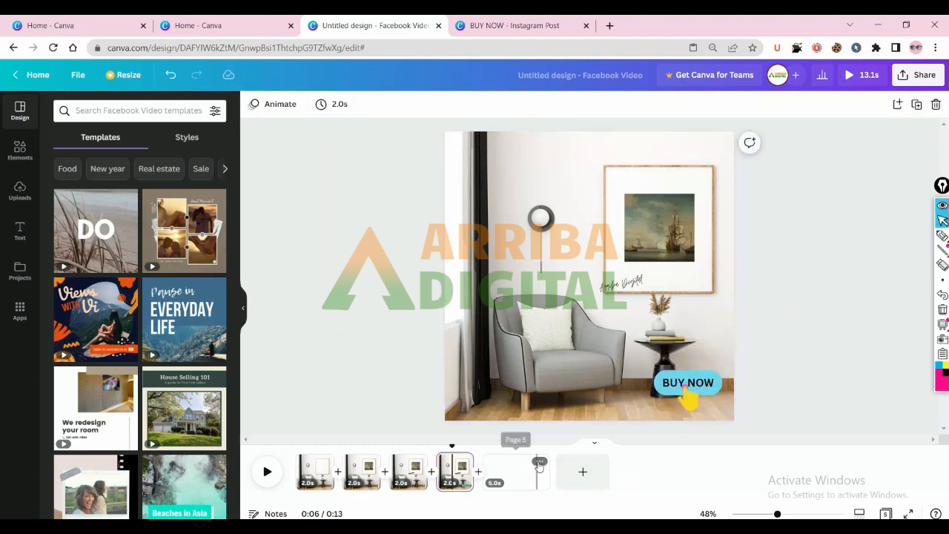
{"action": "left_click", "coordinate": [539, 464]}
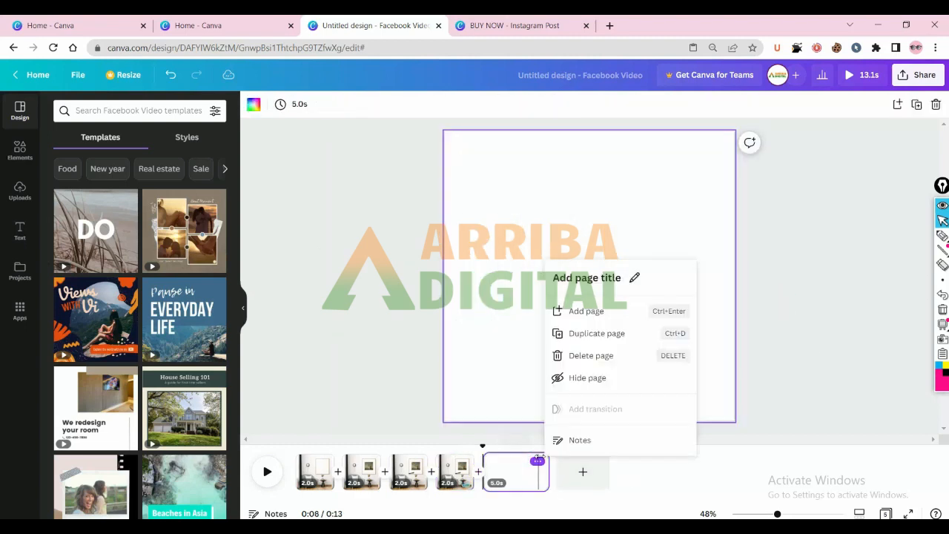
{"action": "left_click", "coordinate": [587, 356]}
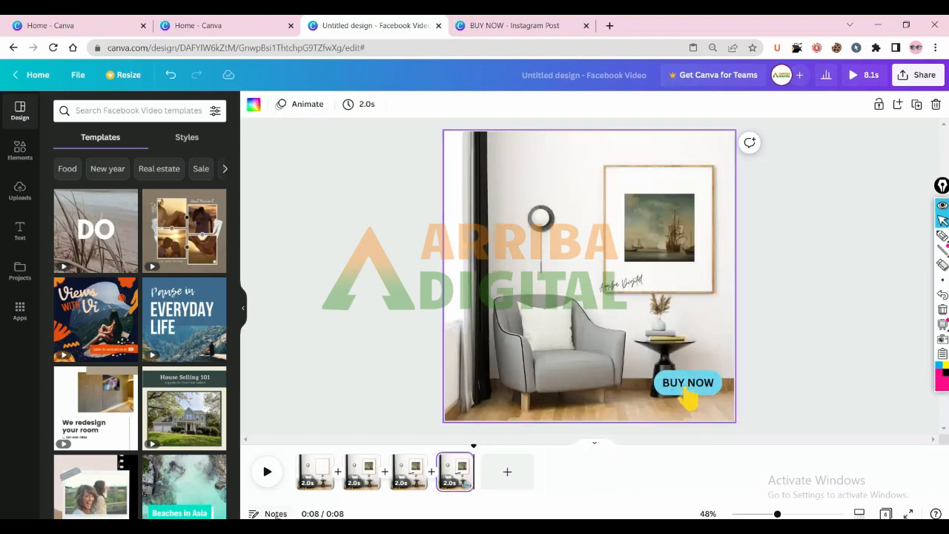
Step: Add a 0.5-second Dissolve transition between the first two pages and apply it between all pages
{"action": "left_click", "coordinate": [338, 482]}
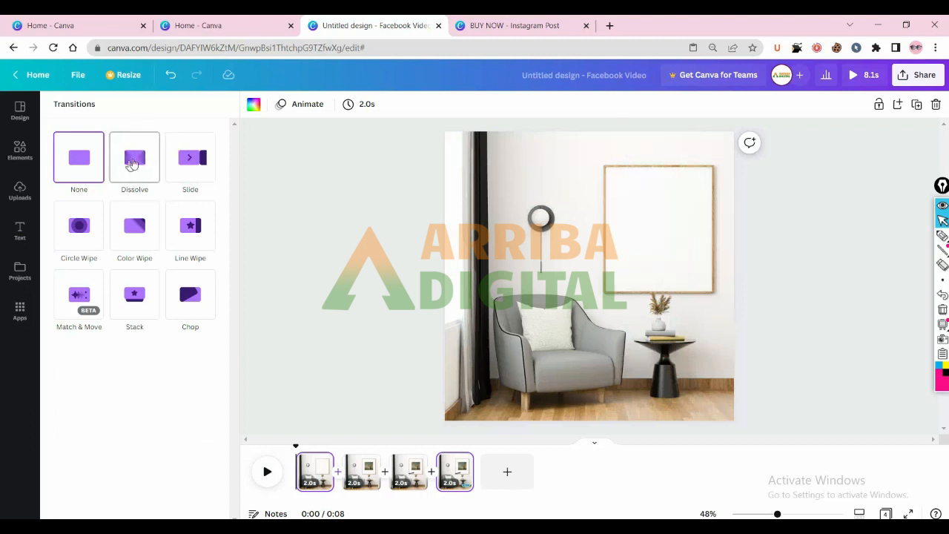
{"action": "left_click", "coordinate": [133, 164]}
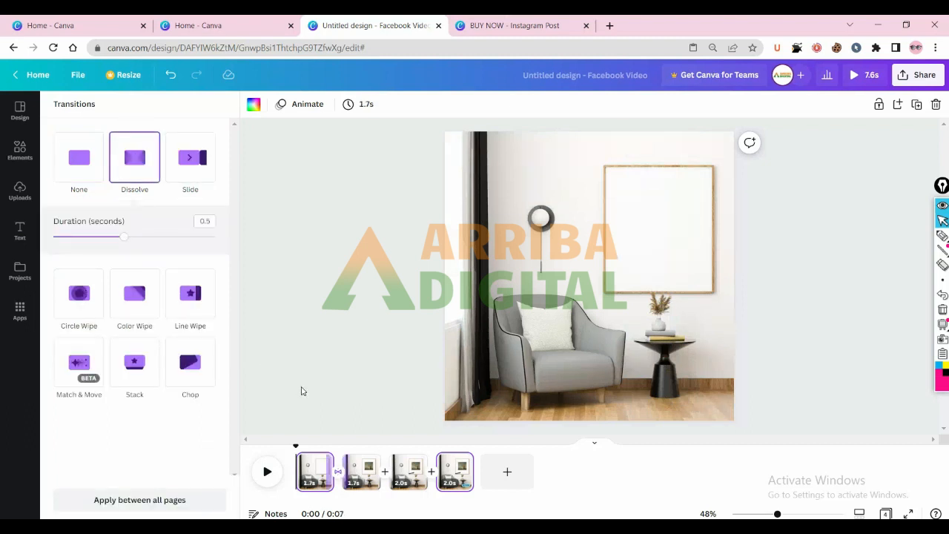
{"action": "left_click", "coordinate": [353, 310]}
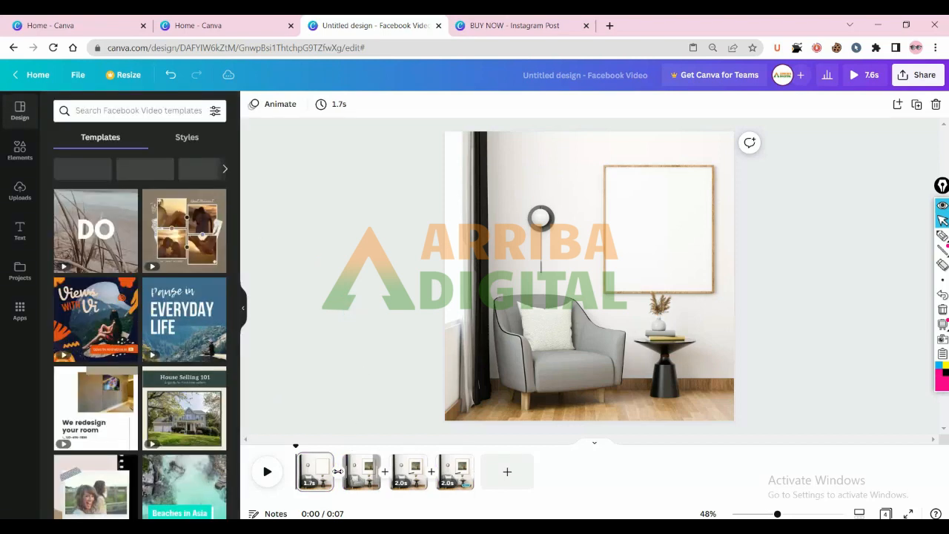
{"action": "left_click", "coordinate": [338, 481]}
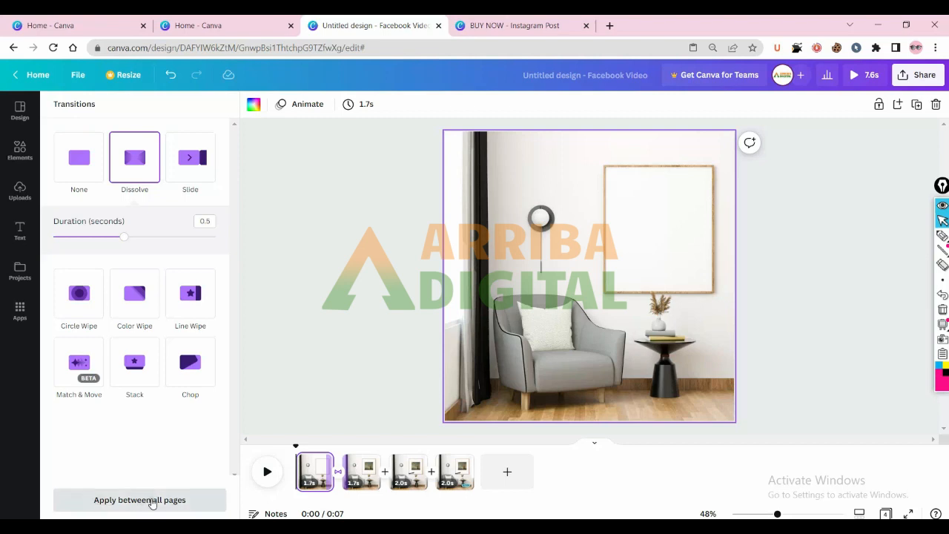
{"action": "left_click", "coordinate": [152, 502]}
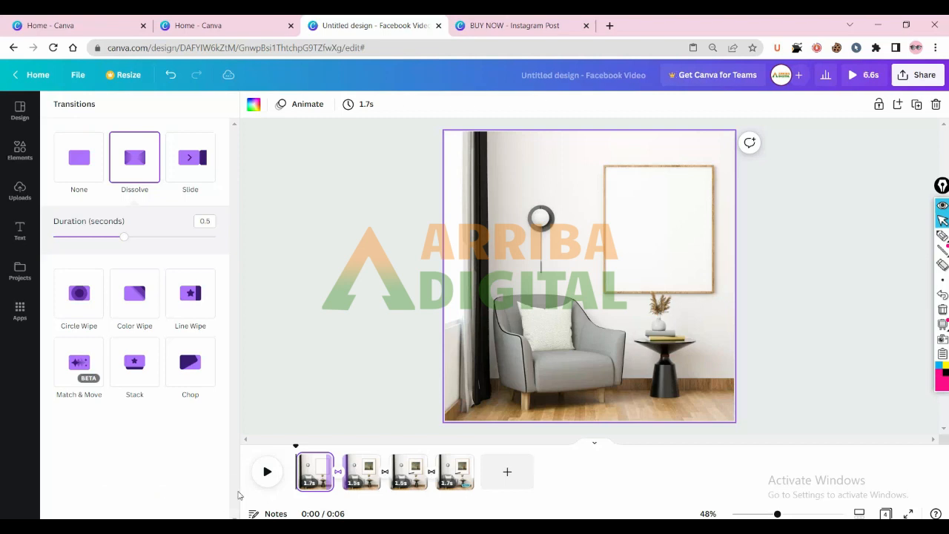
{"action": "left_click", "coordinate": [366, 368]}
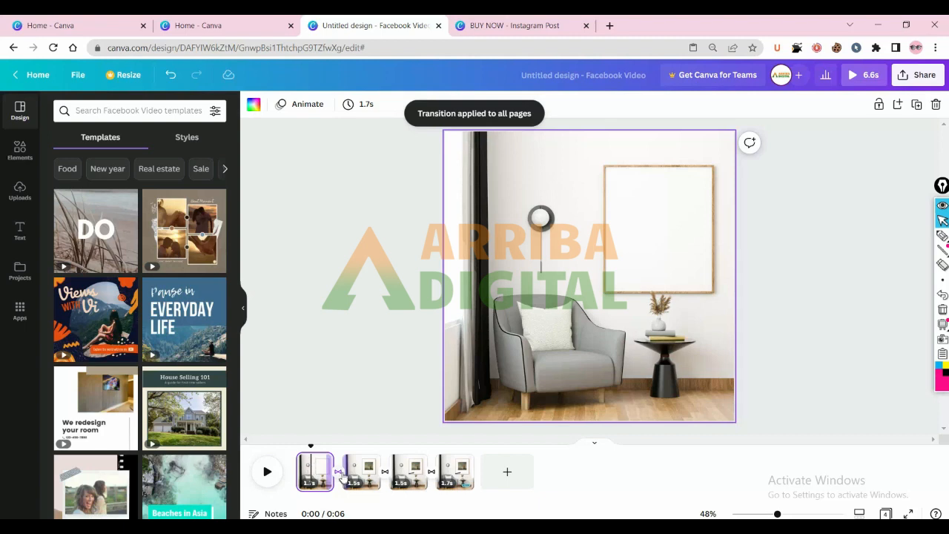
Step: Change the transition between the first and second pages to a 0.5-second Slide moving left, comparing it with Dissolve
{"action": "left_click", "coordinate": [339, 479]}
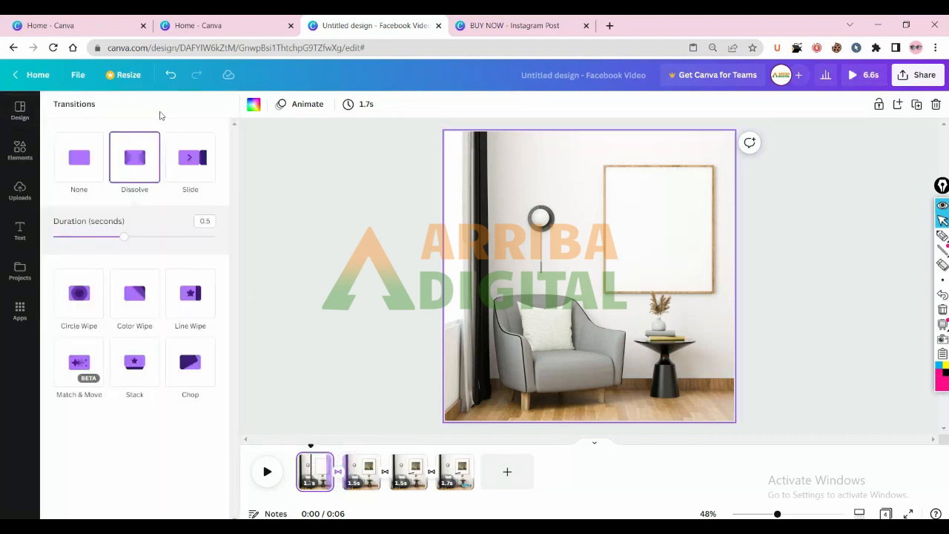
{"action": "left_click", "coordinate": [190, 157]}
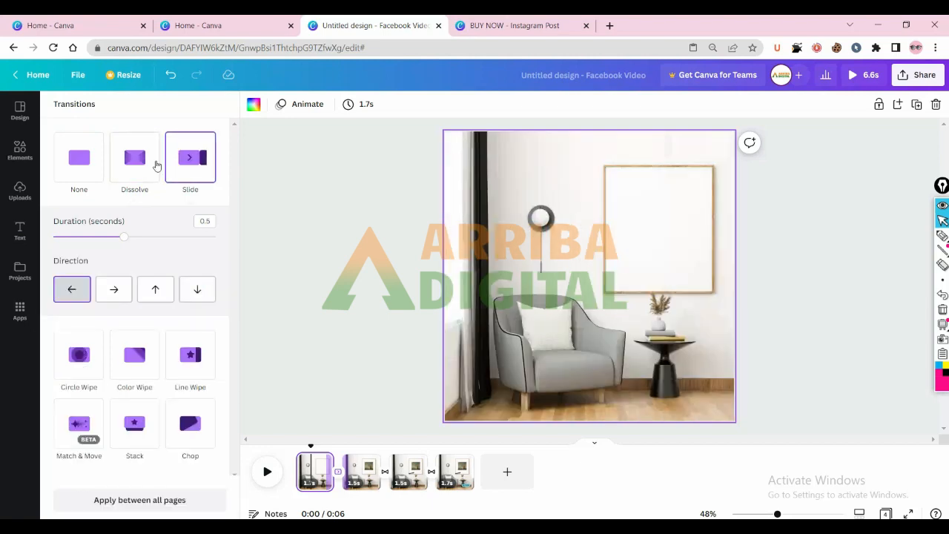
{"action": "left_click", "coordinate": [137, 162]}
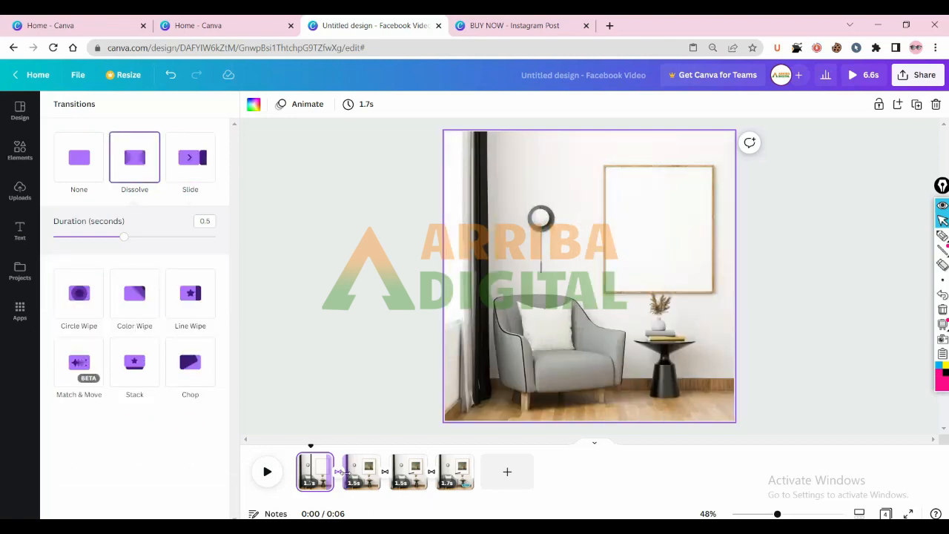
{"action": "left_click", "coordinate": [190, 157]}
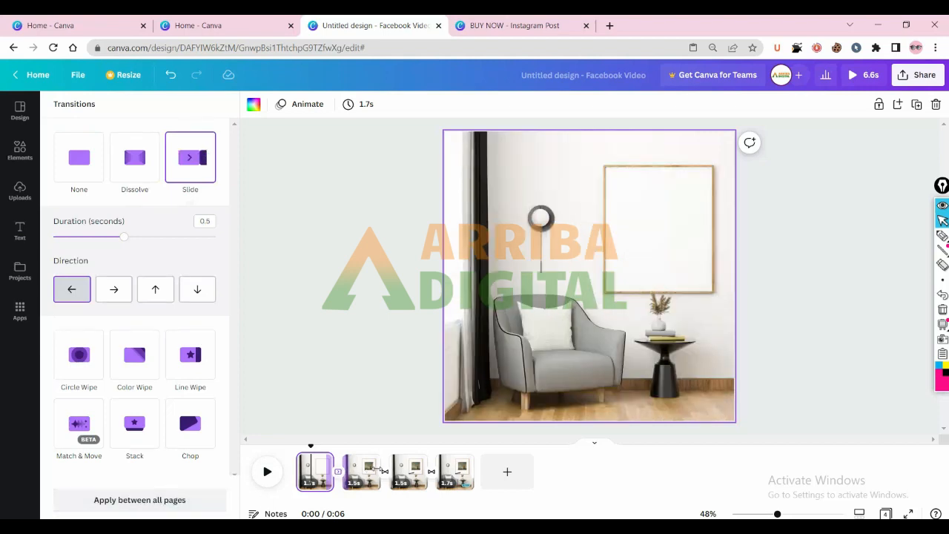
{"action": "left_click", "coordinate": [411, 356]}
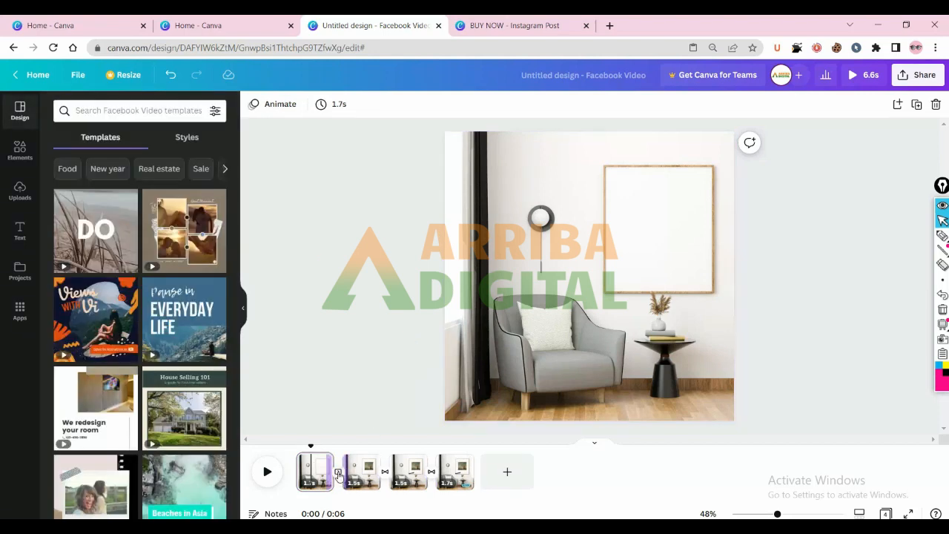
{"action": "left_click", "coordinate": [357, 353]}
{"action": "left_click", "coordinate": [320, 478]}
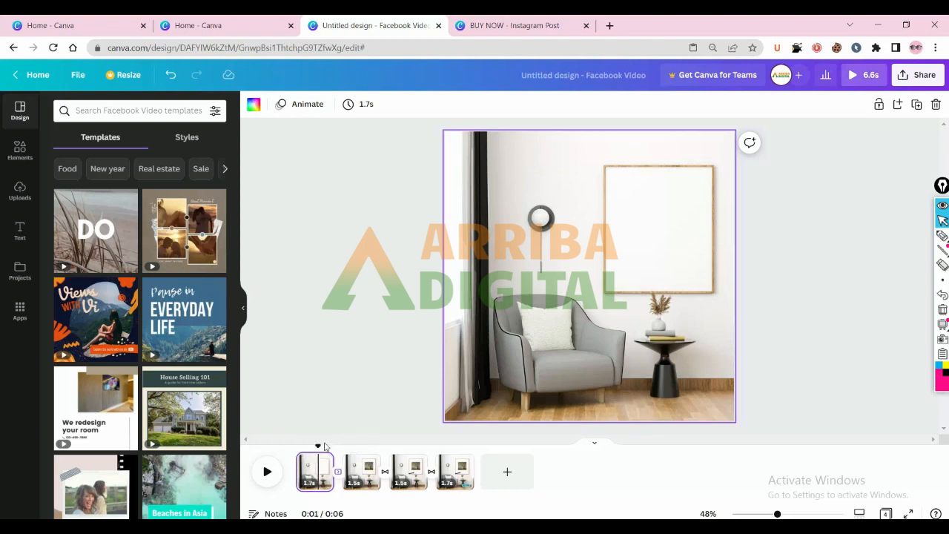
Step: Play the video from its beginning to preview the page transitions
{"action": "left_click_drag", "start_coordinate": [317, 445], "coordinate": [296, 445]}
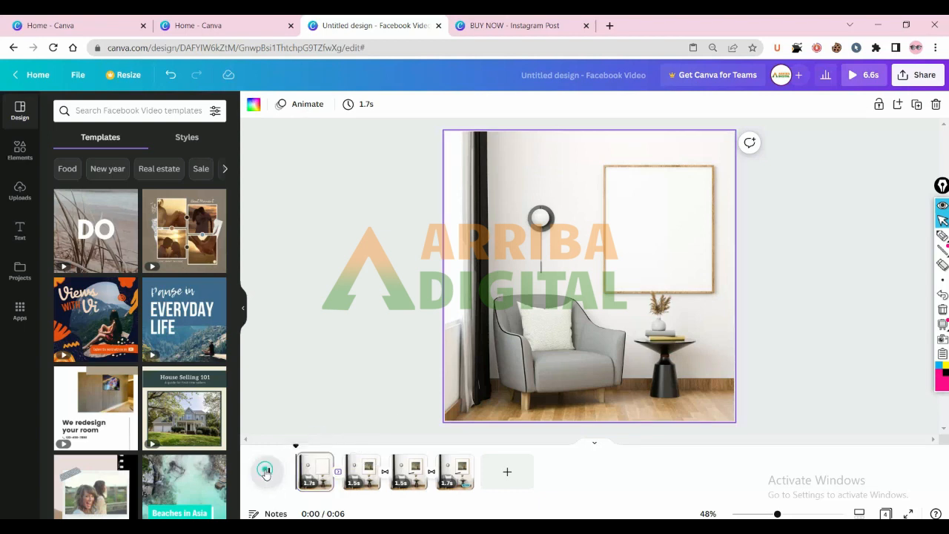
{"action": "left_click", "coordinate": [267, 471]}
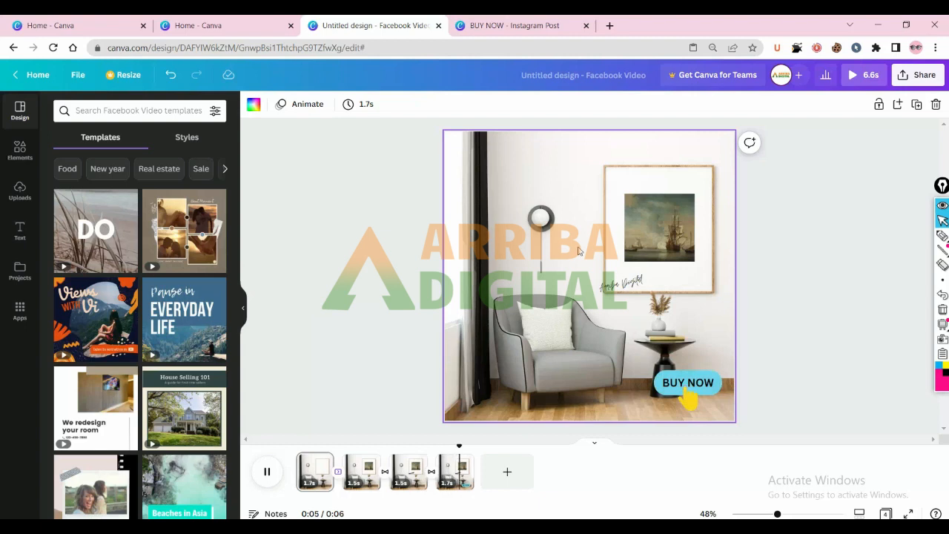
{"action": "mouse_move", "coordinate": [947, 281]}
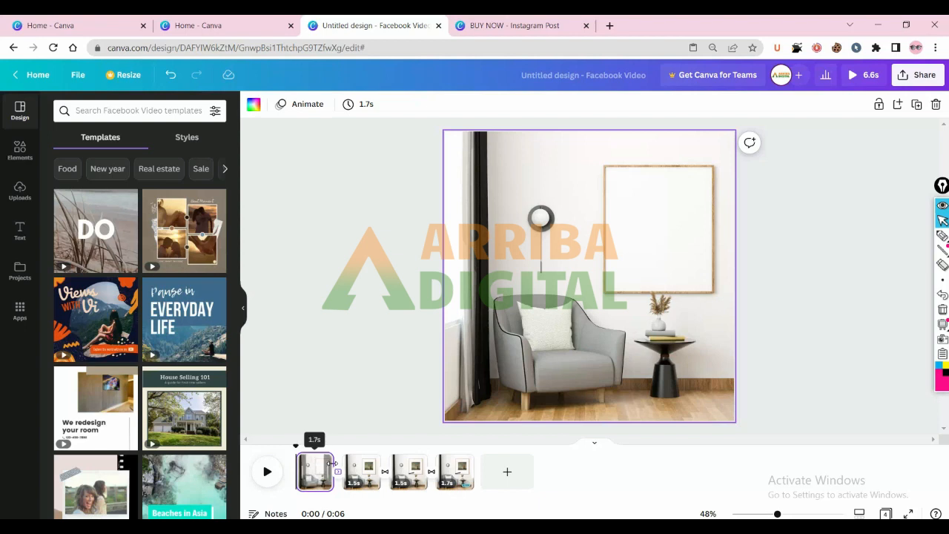
Step: Shorten the first page to 1.2 seconds and the second page to 1.4 seconds on the timeline
{"action": "left_click_drag", "start_coordinate": [332, 462], "coordinate": [326, 462]}
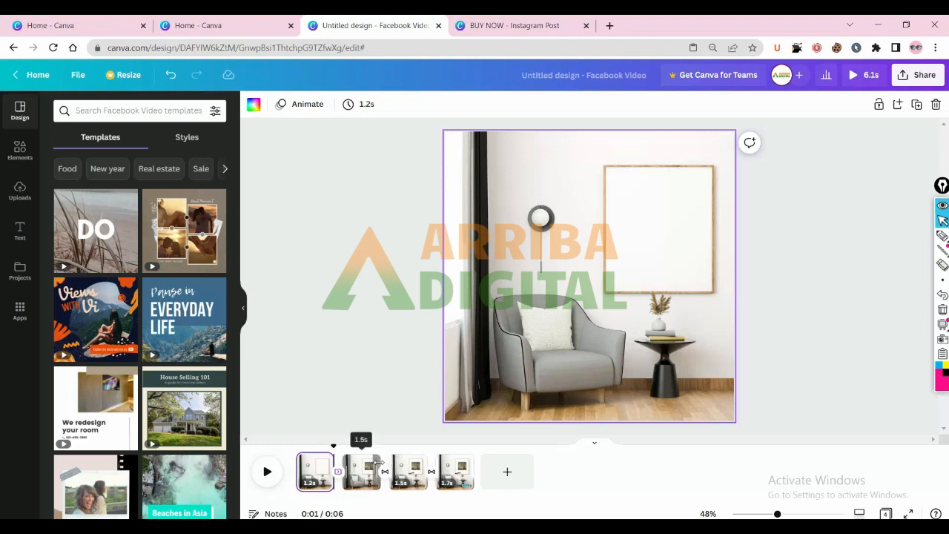
{"action": "left_click_drag", "start_coordinate": [382, 463], "coordinate": [357, 469]}
Step: Apply the Sleek page animation to the first page after trying Simple, Party, Disco, Corporate and Chill
{"action": "left_click", "coordinate": [316, 467]}
{"action": "right_click", "coordinate": [317, 467]}
{"action": "left_click", "coordinate": [531, 164]}
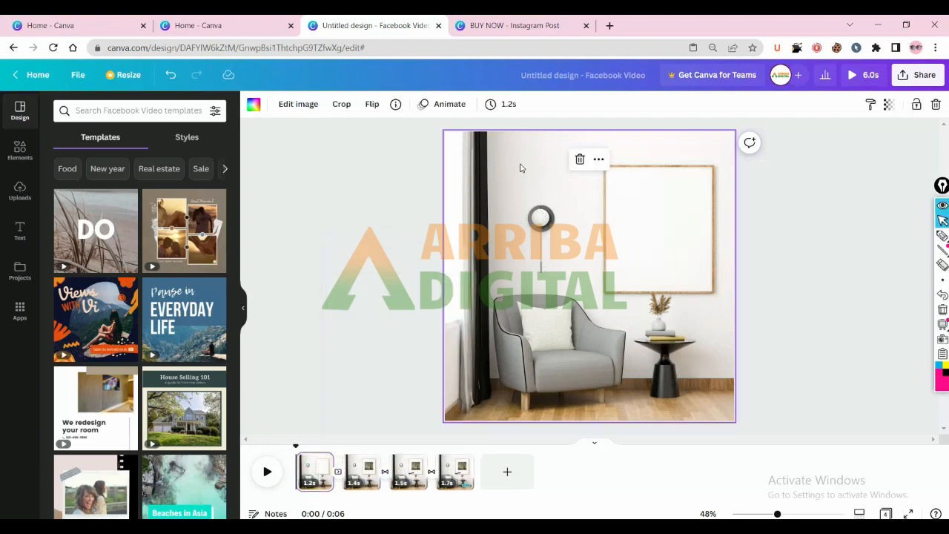
{"action": "left_click", "coordinate": [451, 105]}
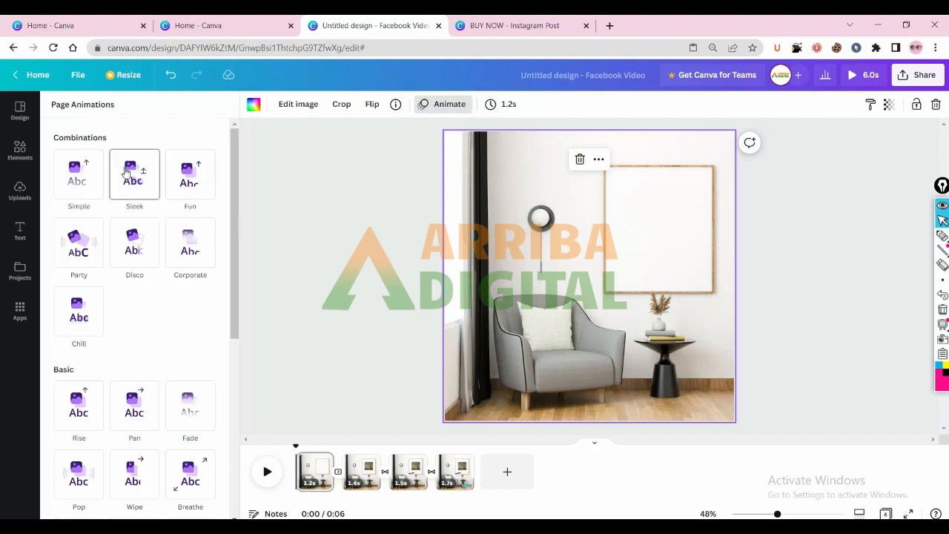
{"action": "left_click", "coordinate": [126, 173]}
{"action": "left_click", "coordinate": [87, 181]}
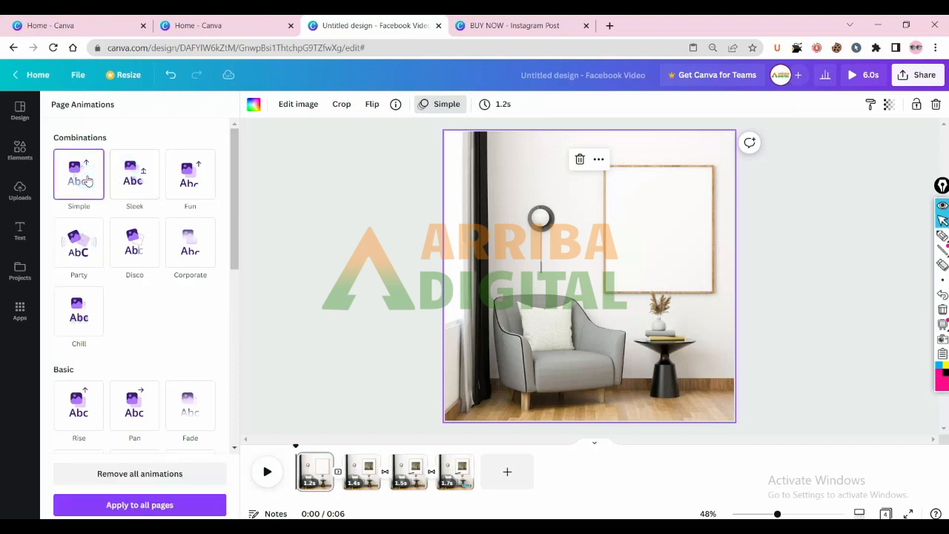
{"action": "left_click", "coordinate": [69, 253]}
{"action": "left_click", "coordinate": [134, 243]}
{"action": "left_click", "coordinate": [205, 244]}
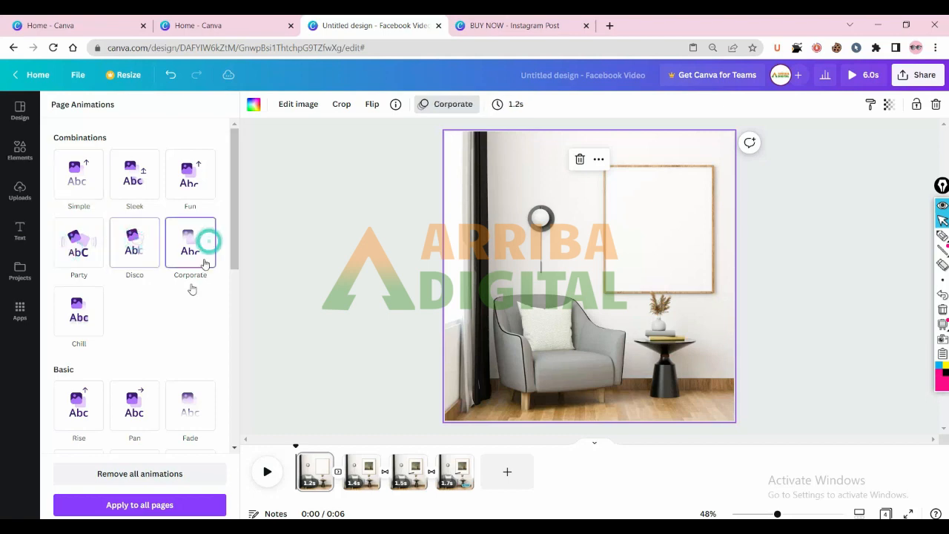
{"action": "left_click", "coordinate": [88, 314]}
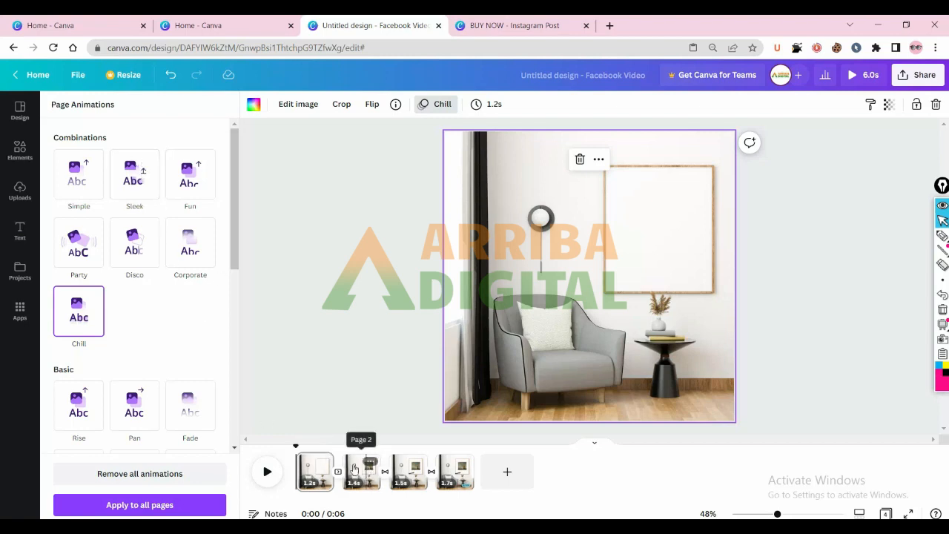
{"action": "left_click", "coordinate": [144, 175]}
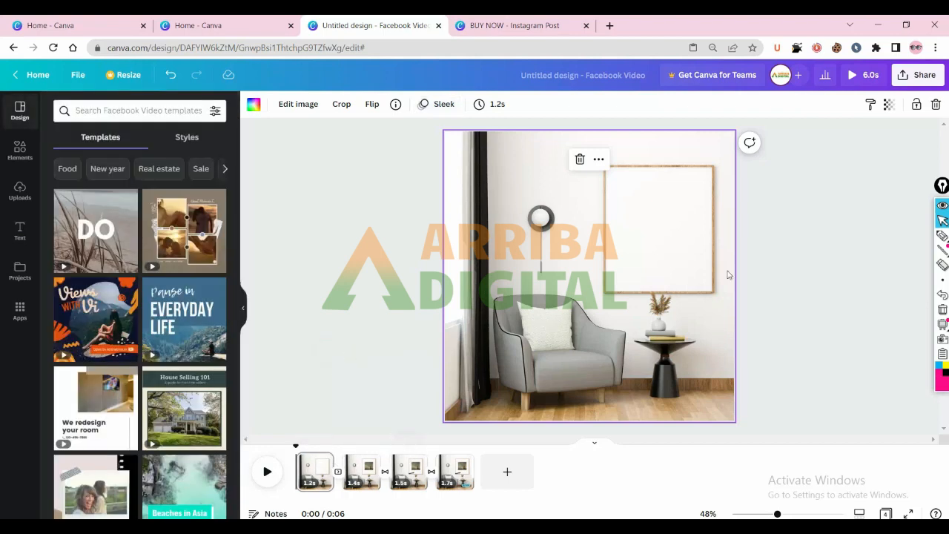
Step: Give the ship painting on the second page a Fade photo animation
{"action": "left_click", "coordinate": [363, 474]}
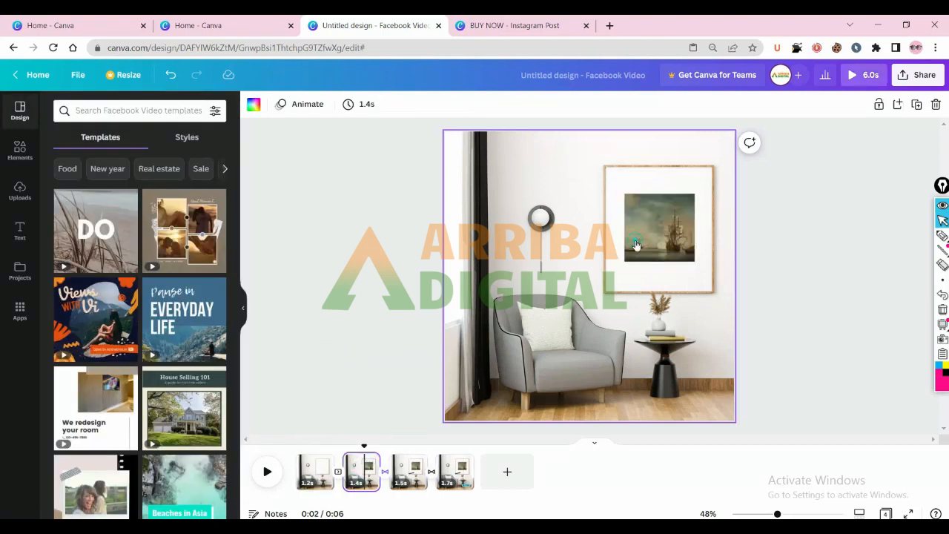
{"action": "left_click", "coordinate": [637, 245]}
{"action": "left_click", "coordinate": [304, 105]}
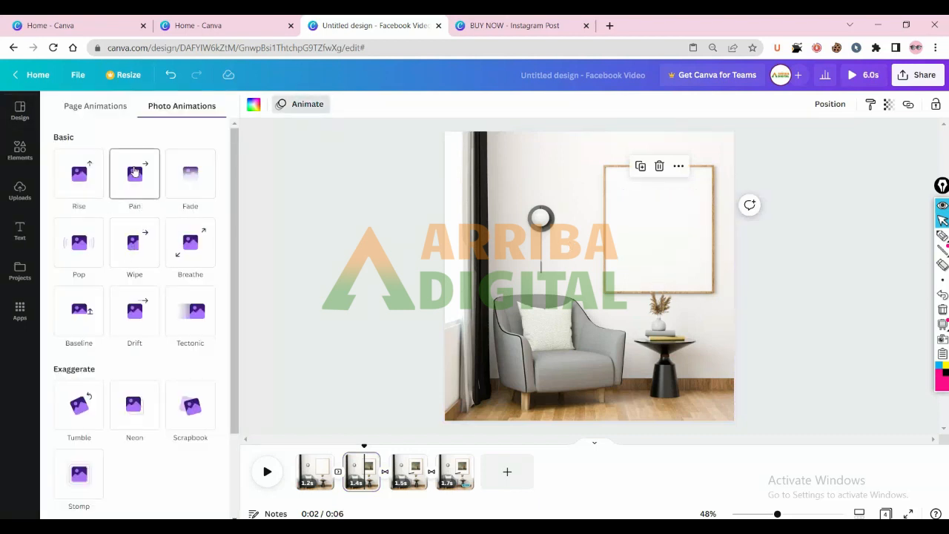
{"action": "left_click", "coordinate": [195, 182]}
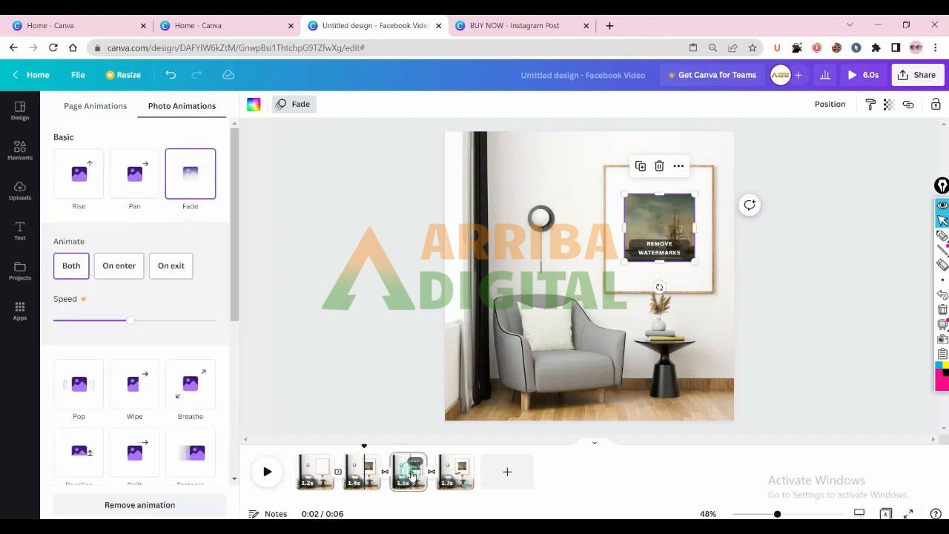
Step: Give the Arriba Digital signature text on the third page a Wipe text animation
{"action": "left_click", "coordinate": [630, 400]}
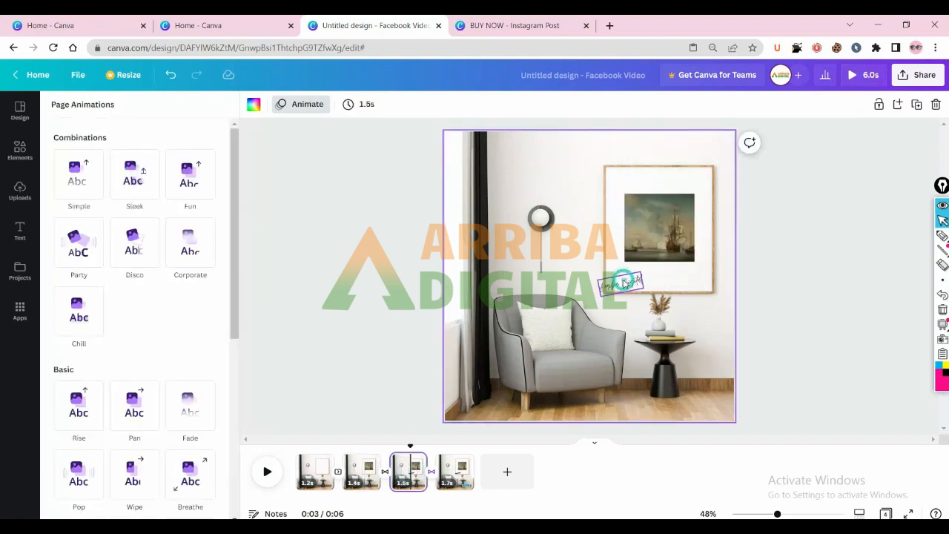
{"action": "left_click", "coordinate": [623, 283]}
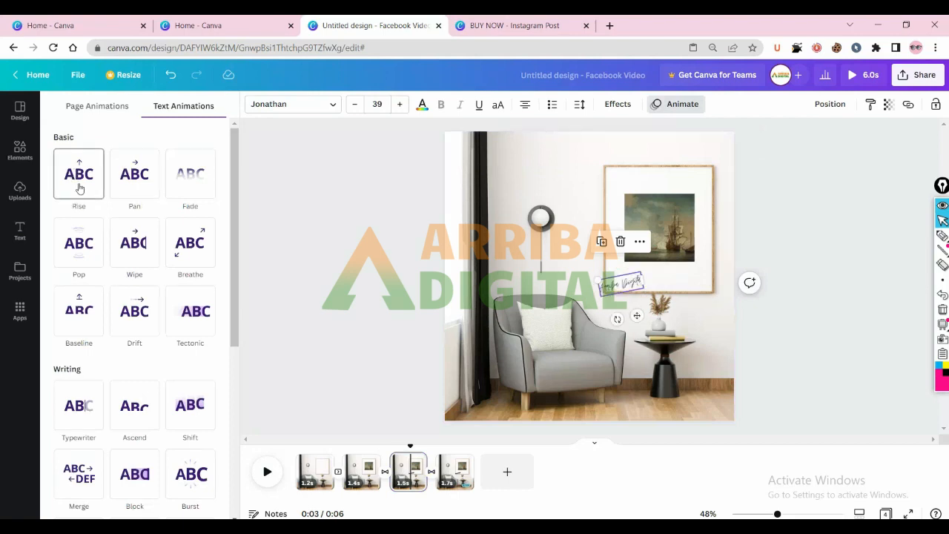
{"action": "left_click", "coordinate": [127, 253]}
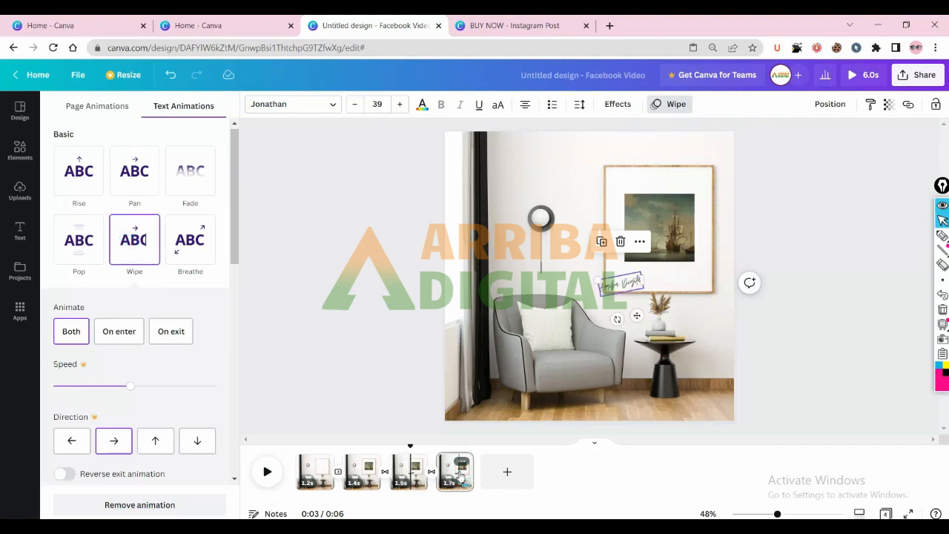
Step: Check the fourth page, and play the video from the first page to preview the animations
{"action": "left_click", "coordinate": [460, 478]}
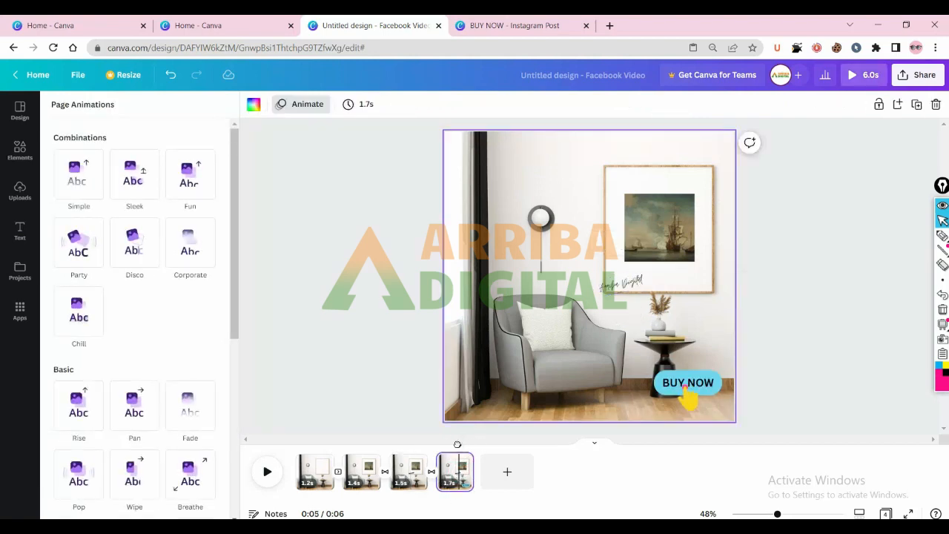
{"action": "left_click", "coordinate": [317, 461]}
{"action": "left_click", "coordinate": [266, 473]}
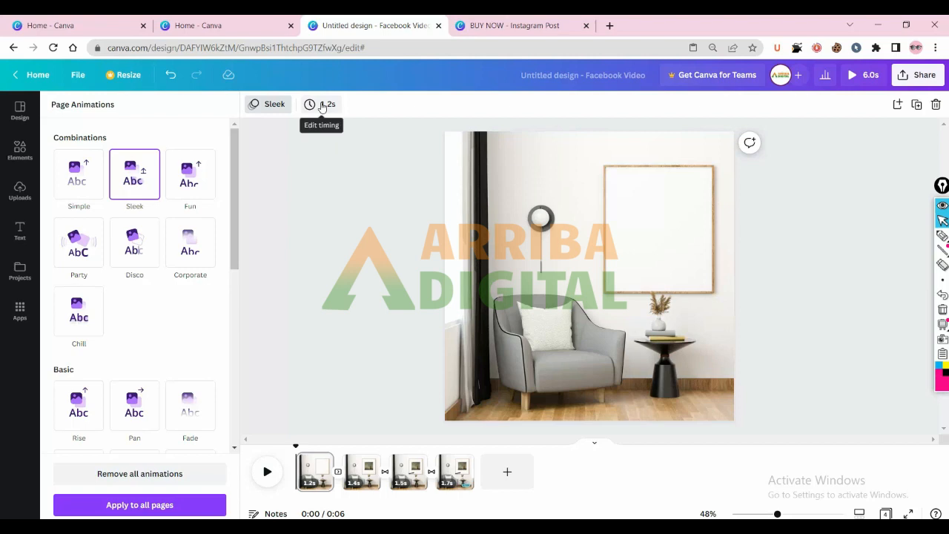
Step: Apply the first page's 1.2-second timing to all four pages
{"action": "right_click", "coordinate": [315, 475]}
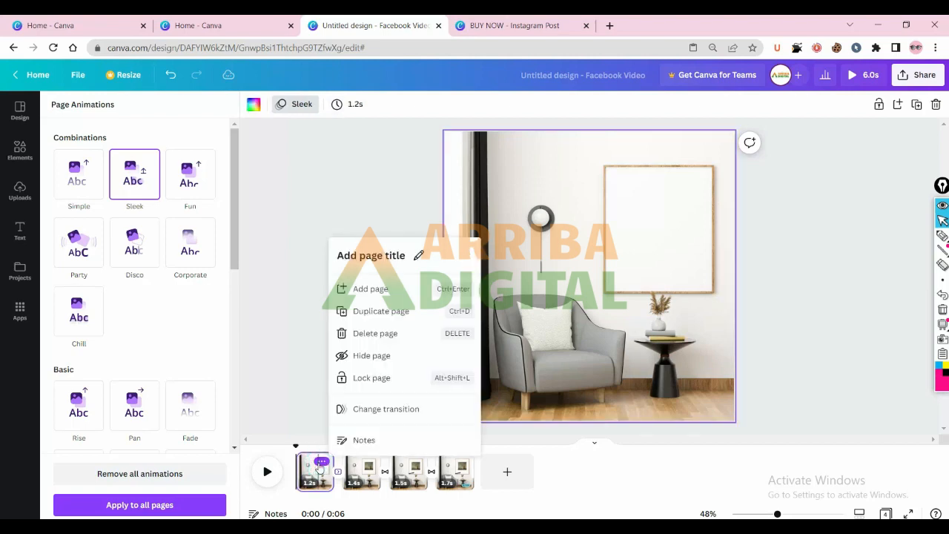
{"action": "left_click", "coordinate": [315, 474]}
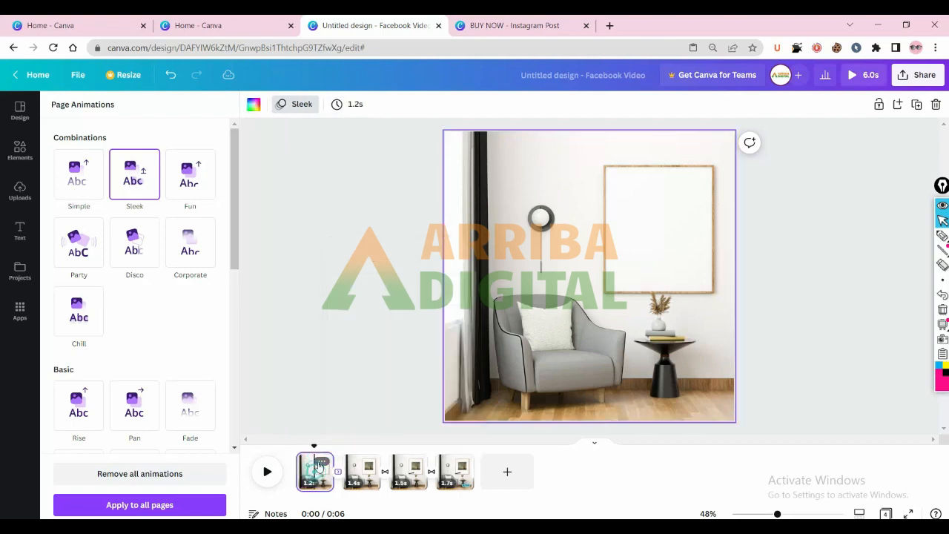
{"action": "left_click", "coordinate": [351, 104]}
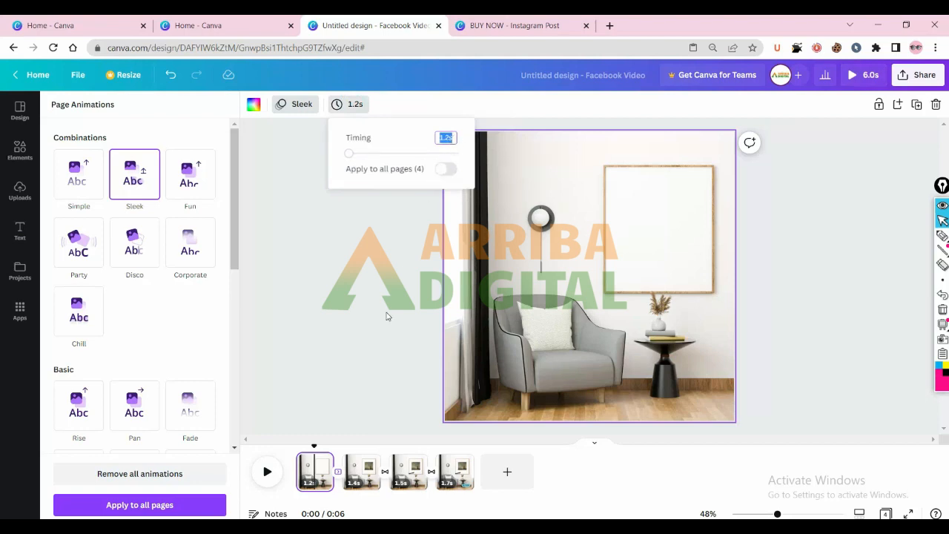
{"action": "left_click", "coordinate": [448, 170]}
{"action": "left_click", "coordinate": [391, 229]}
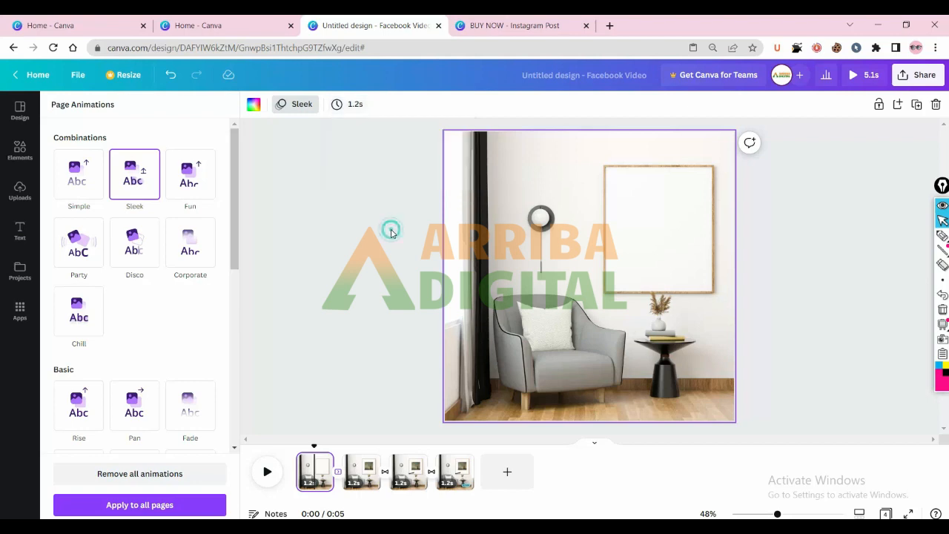
{"action": "left_click", "coordinate": [381, 346]}
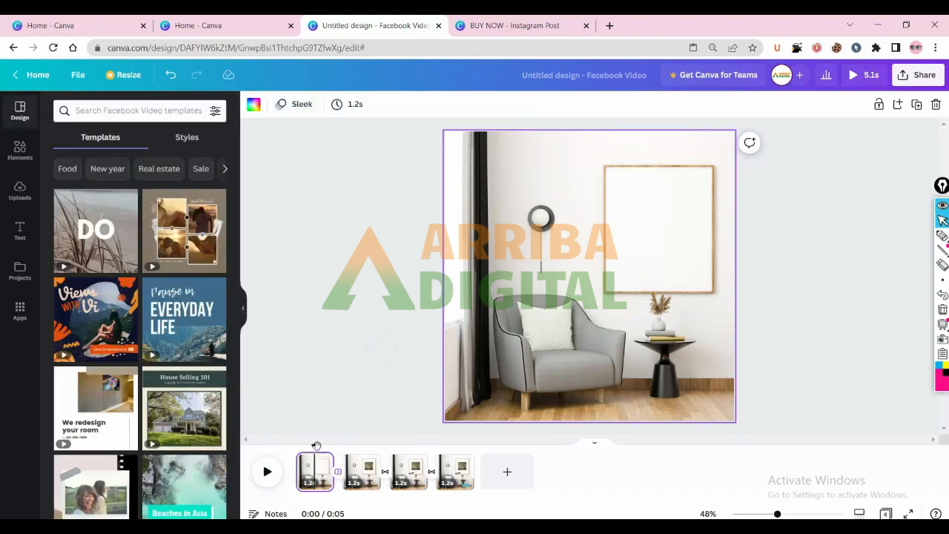